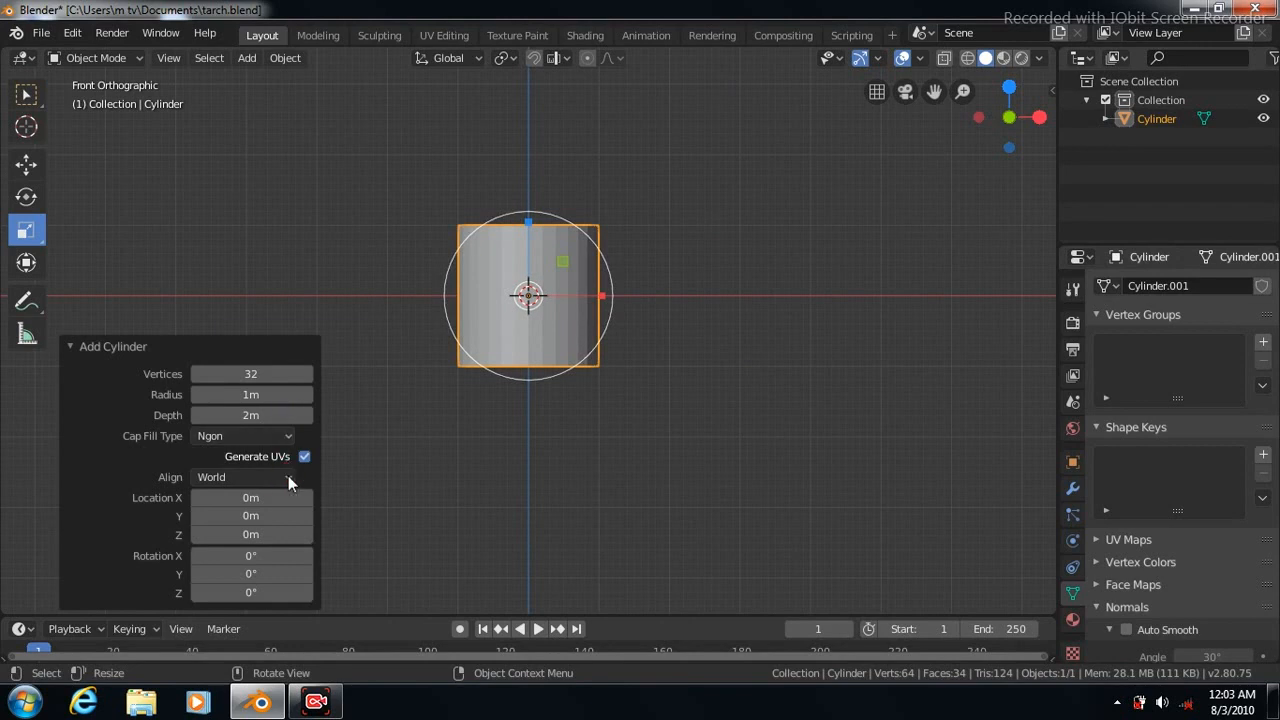
- Align the new cylinder to the view and stretch it along the Y axis into a long shaft
{"action": "left_click", "coordinate": [237, 516]}
{"action": "left_click", "coordinate": [1040, 117]}
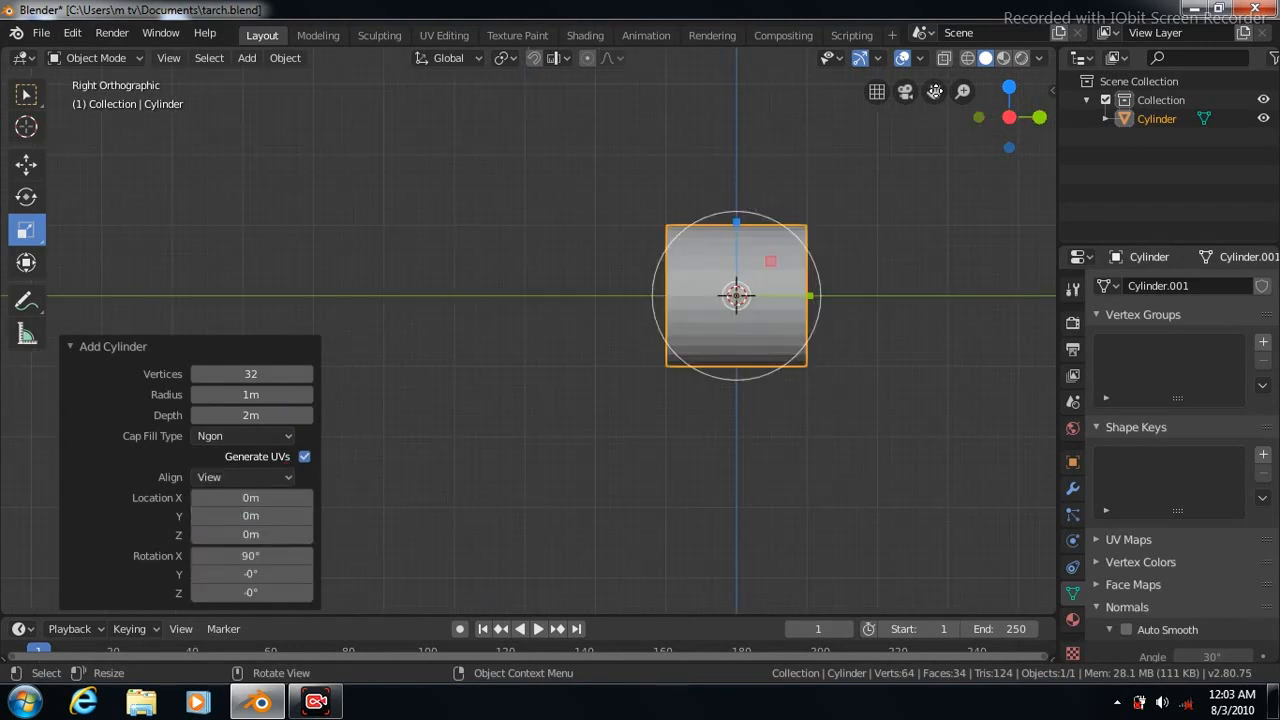
{"action": "left_click_drag", "start_coordinate": [936, 92], "coordinate": [773, 91]}
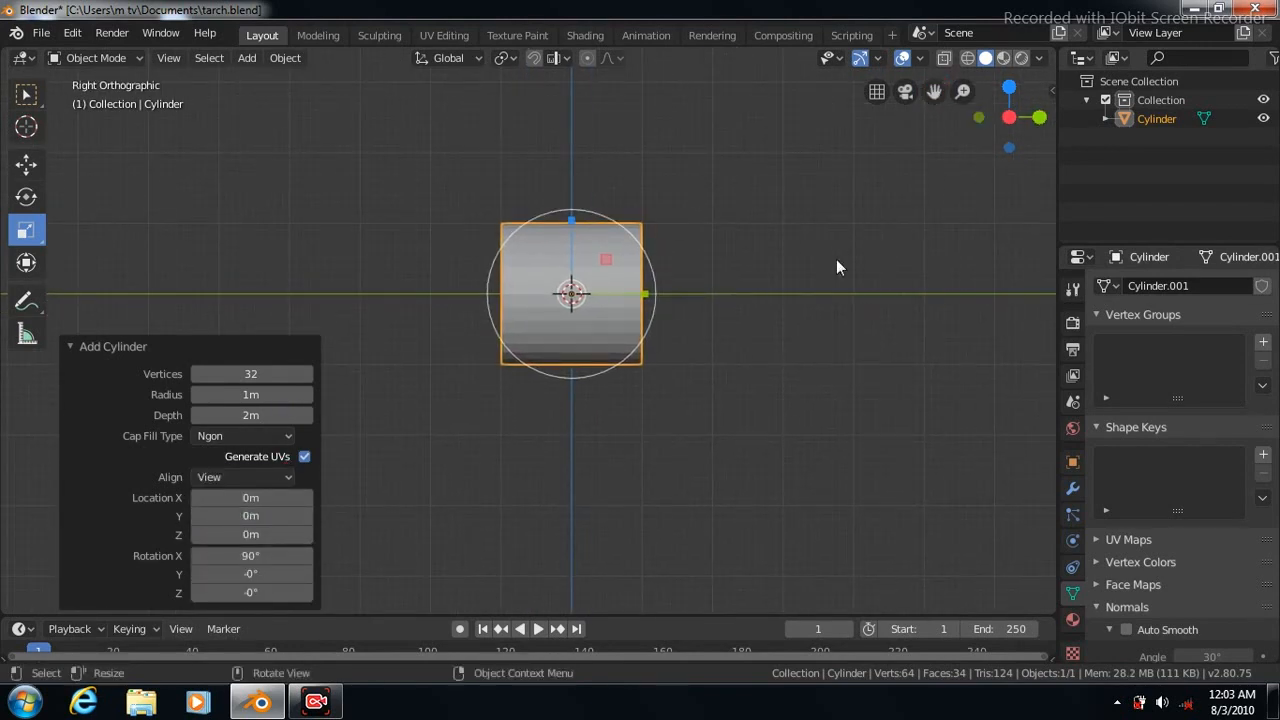
{"action": "scroll", "coordinate": [800, 230], "scroll_direction": "down", "scroll_amount": 3}
{"action": "left_click_drag", "start_coordinate": [630, 311], "coordinate": [945, 309]}
{"action": "left_click_drag", "start_coordinate": [627, 310], "coordinate": [646, 311]}
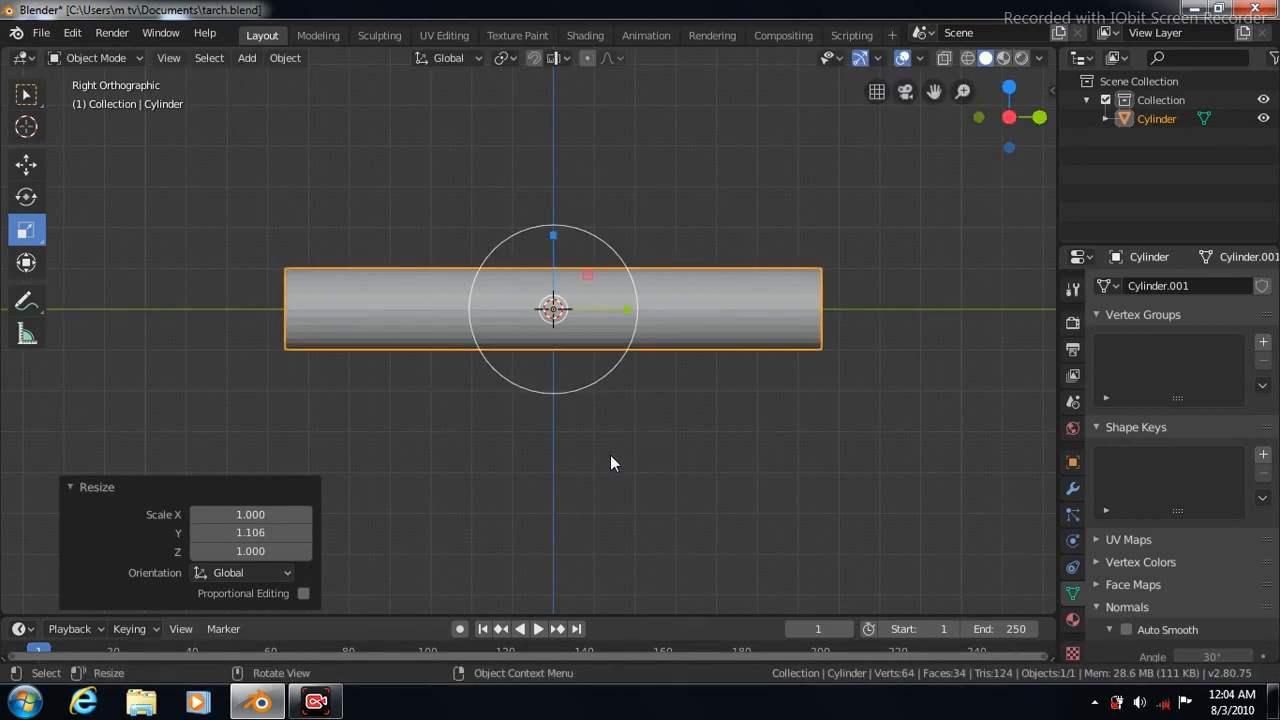
- Add four loop cuts around the shaft in Edit Mode: one near its +Y end and three spread over its -Y half
{"action": "key", "text": "Tab"}
{"action": "left_click", "coordinate": [27, 472]}
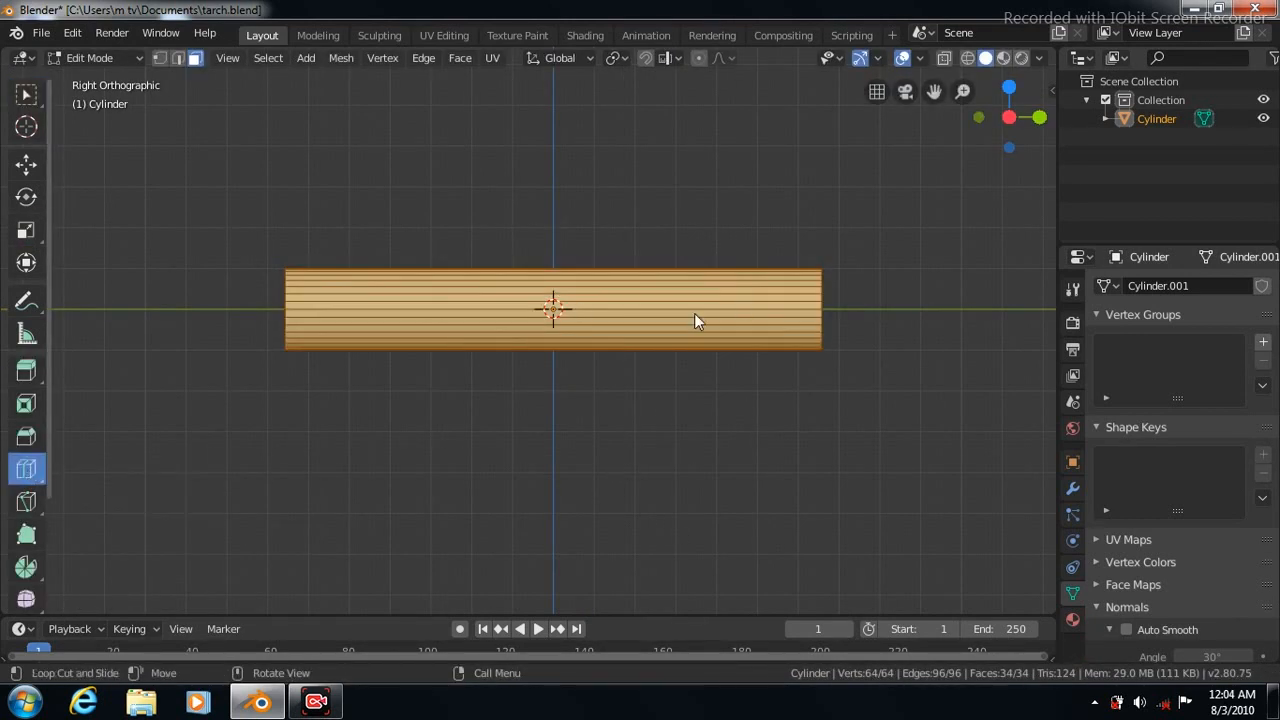
{"action": "left_click_drag", "start_coordinate": [553, 341], "coordinate": [590, 345]}
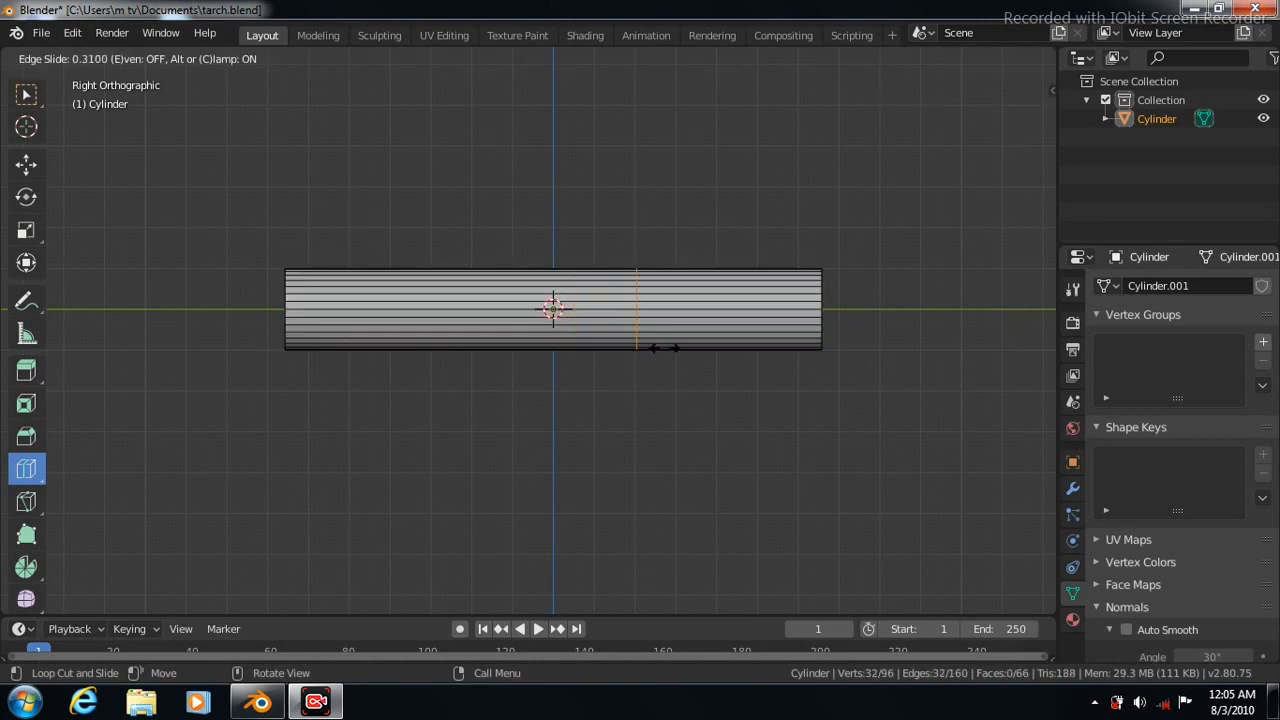
{"action": "left_click_drag", "start_coordinate": [780, 338], "coordinate": [783, 338]}
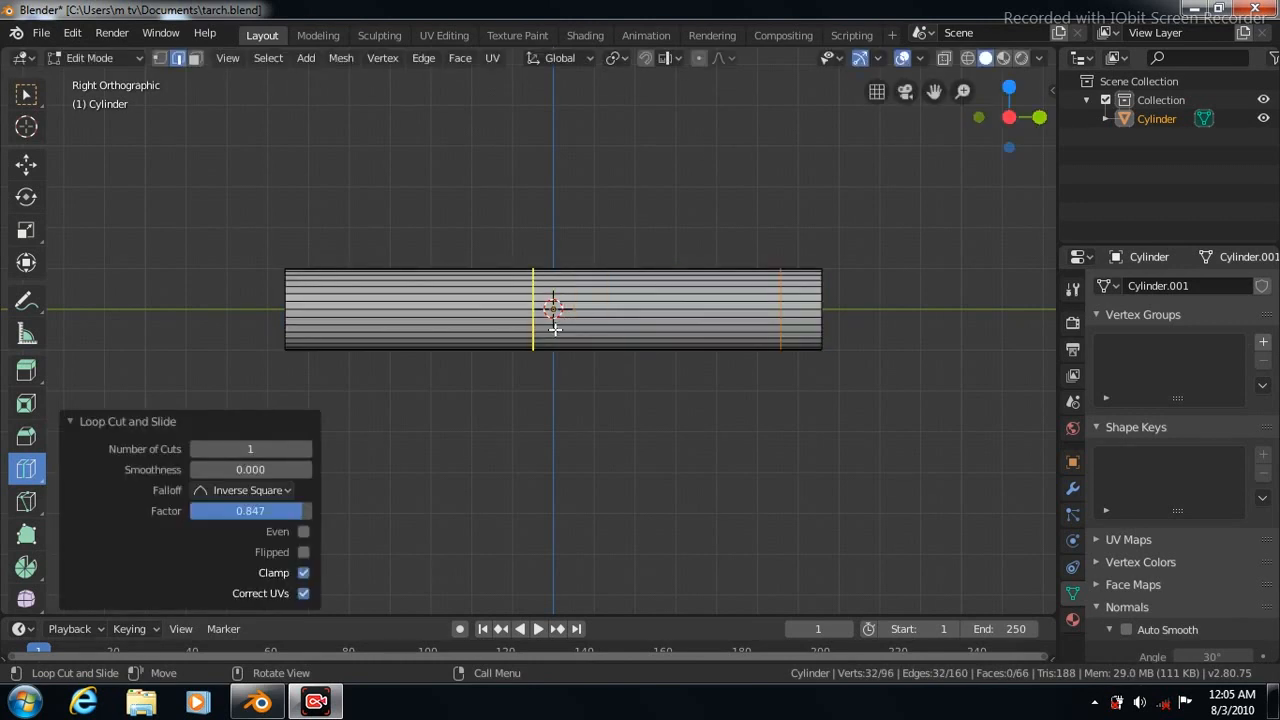
{"action": "left_click_drag", "start_coordinate": [533, 335], "coordinate": [462, 338]}
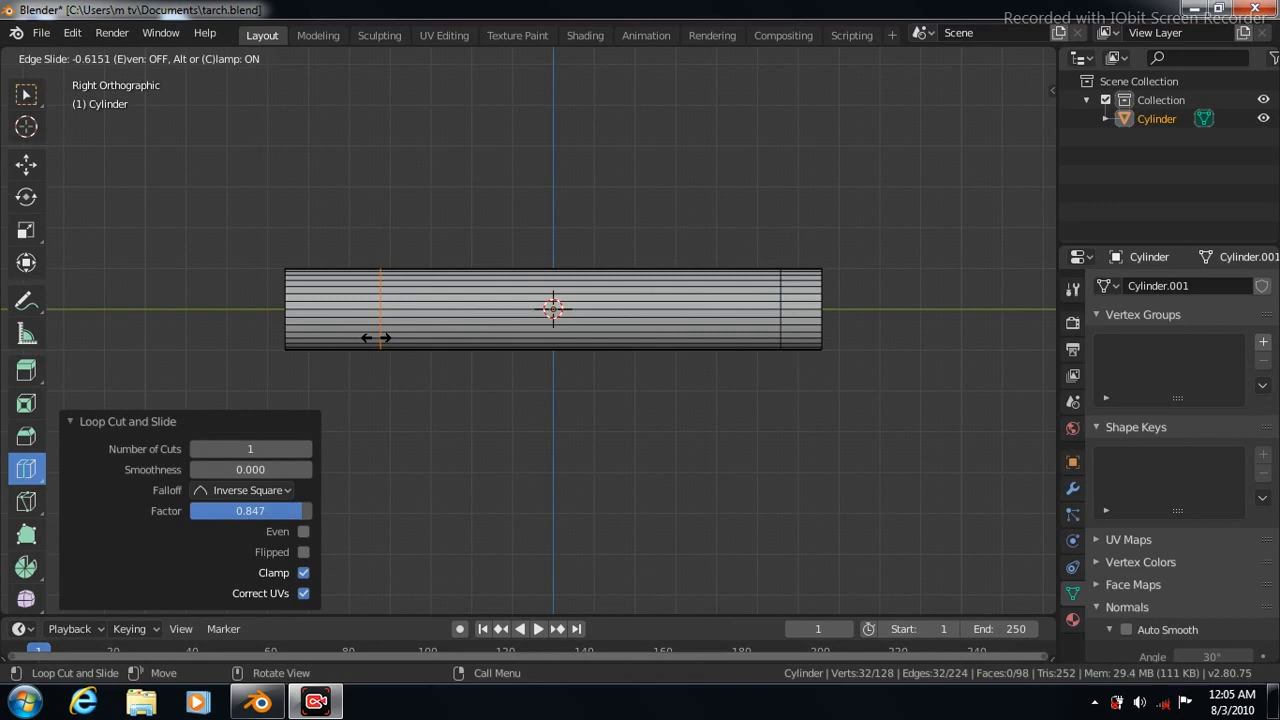
{"action": "left_click_drag", "start_coordinate": [397, 332], "coordinate": [398, 332]}
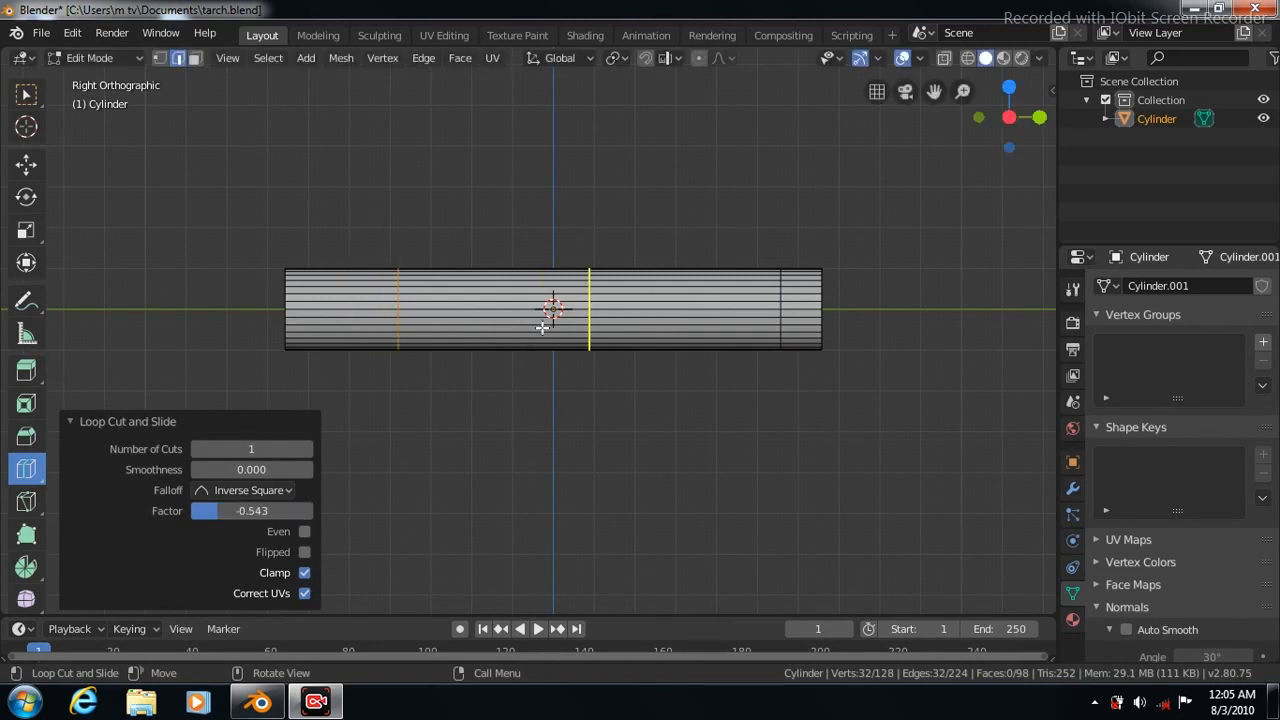
{"action": "left_click_drag", "start_coordinate": [588, 335], "coordinate": [410, 332]}
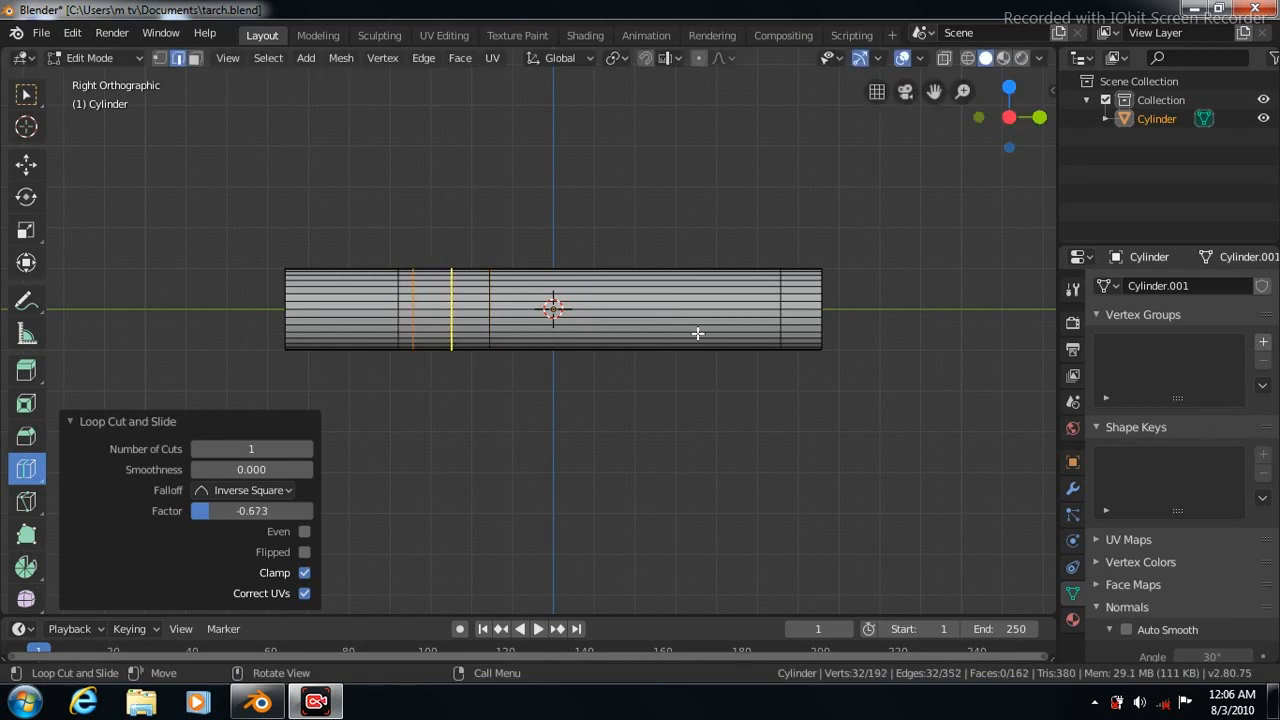
- With X-ray on, scale the faces of the -Y end section by about 1.576 and move them about -0.964 m along Y
{"action": "key", "text": "w"}
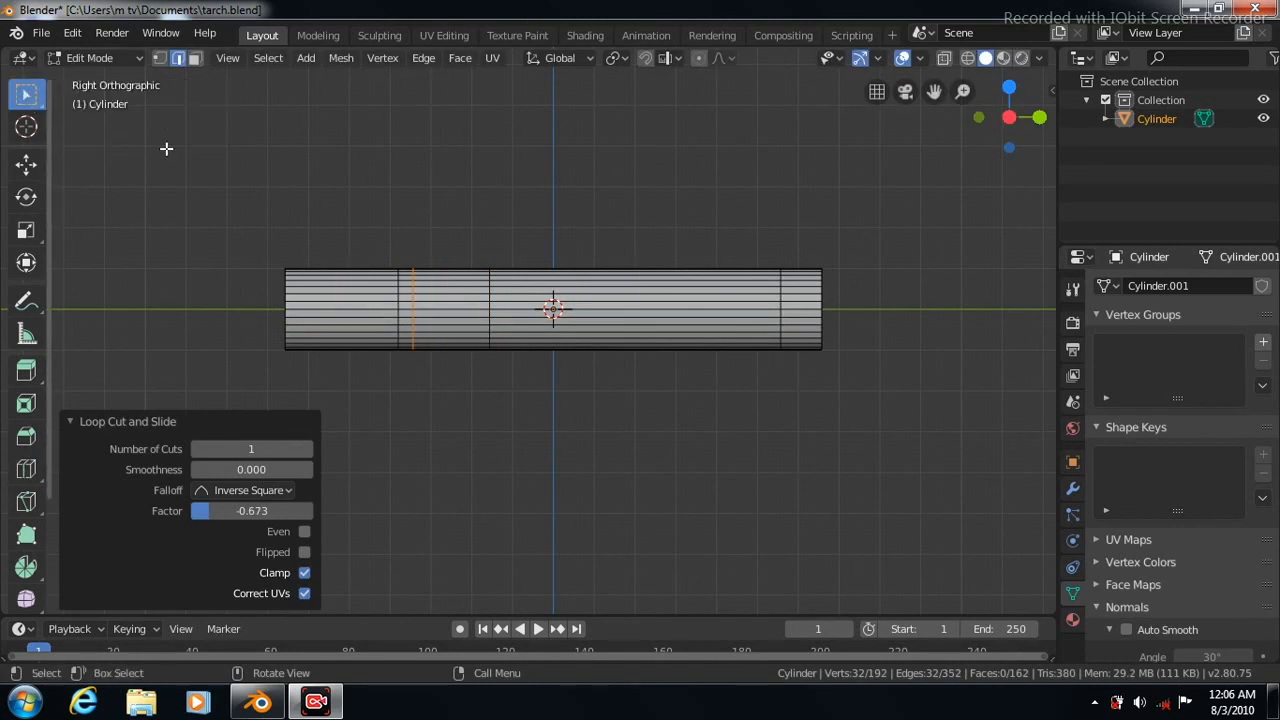
{"action": "left_click", "coordinate": [943, 58]}
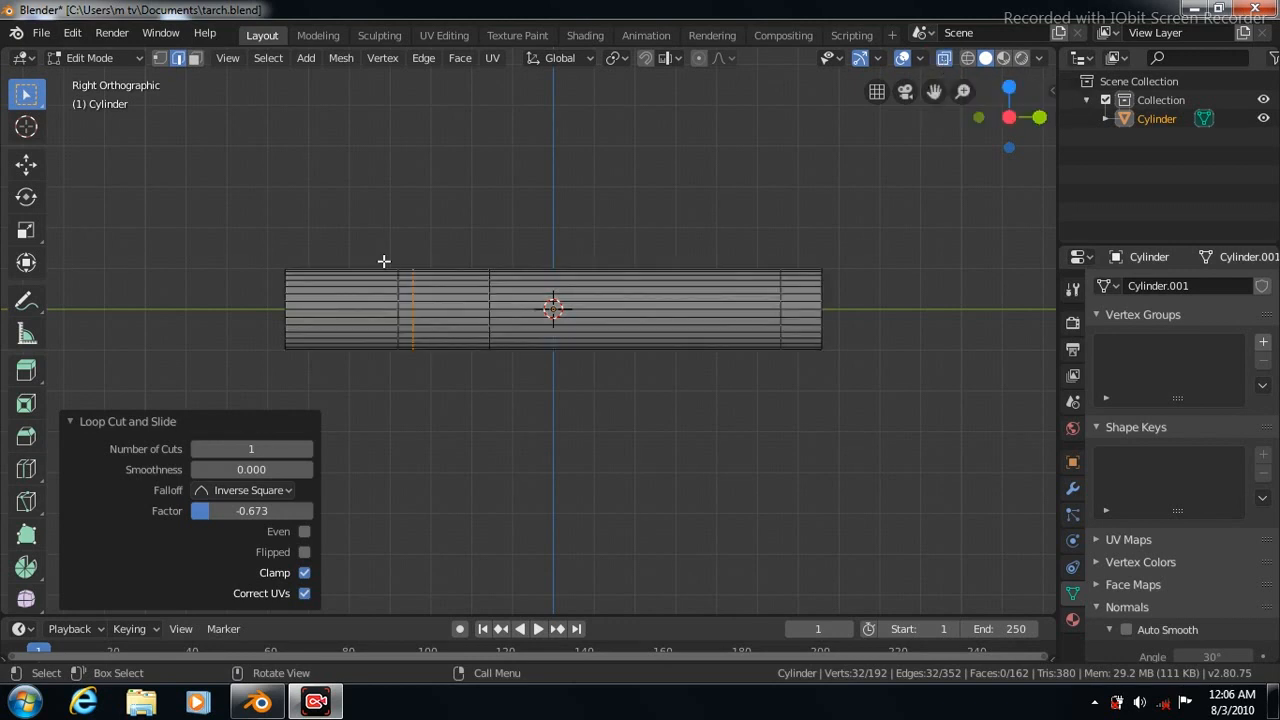
{"action": "left_click", "coordinate": [196, 60]}
{"action": "left_click_drag", "start_coordinate": [248, 186], "coordinate": [398, 384]}
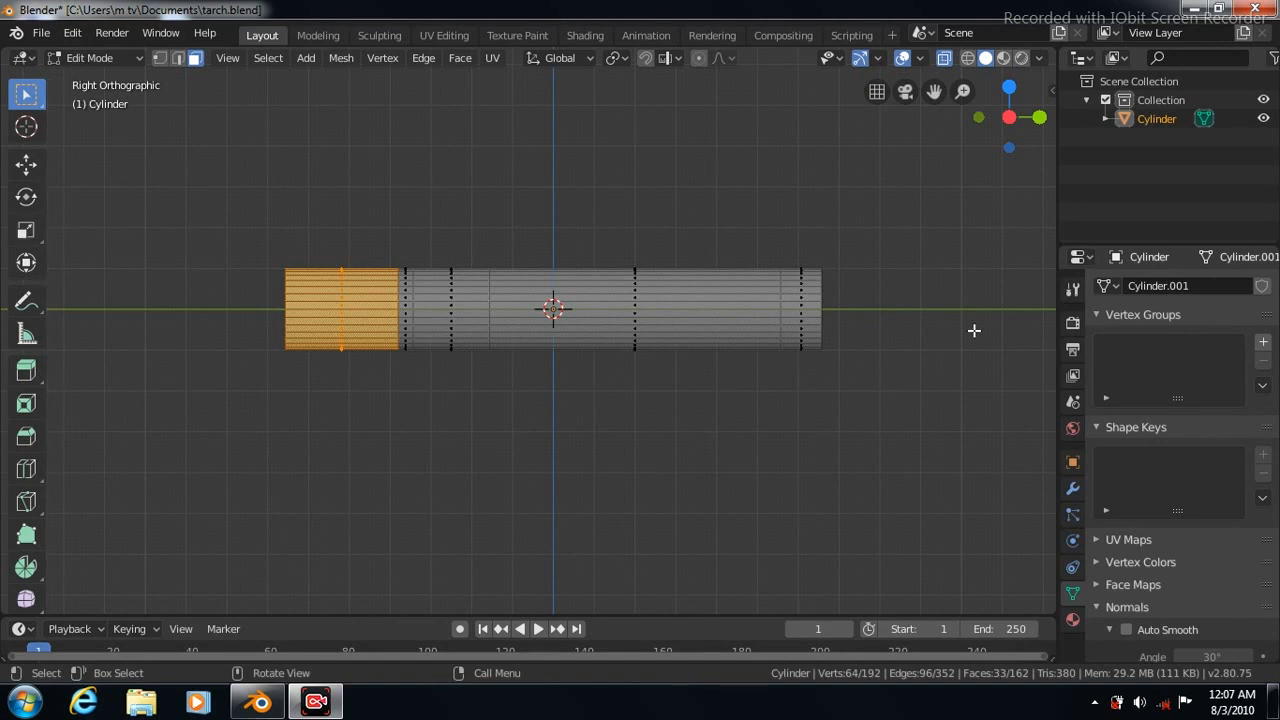
{"action": "left_click", "coordinate": [26, 229]}
{"action": "key", "text": "s"}
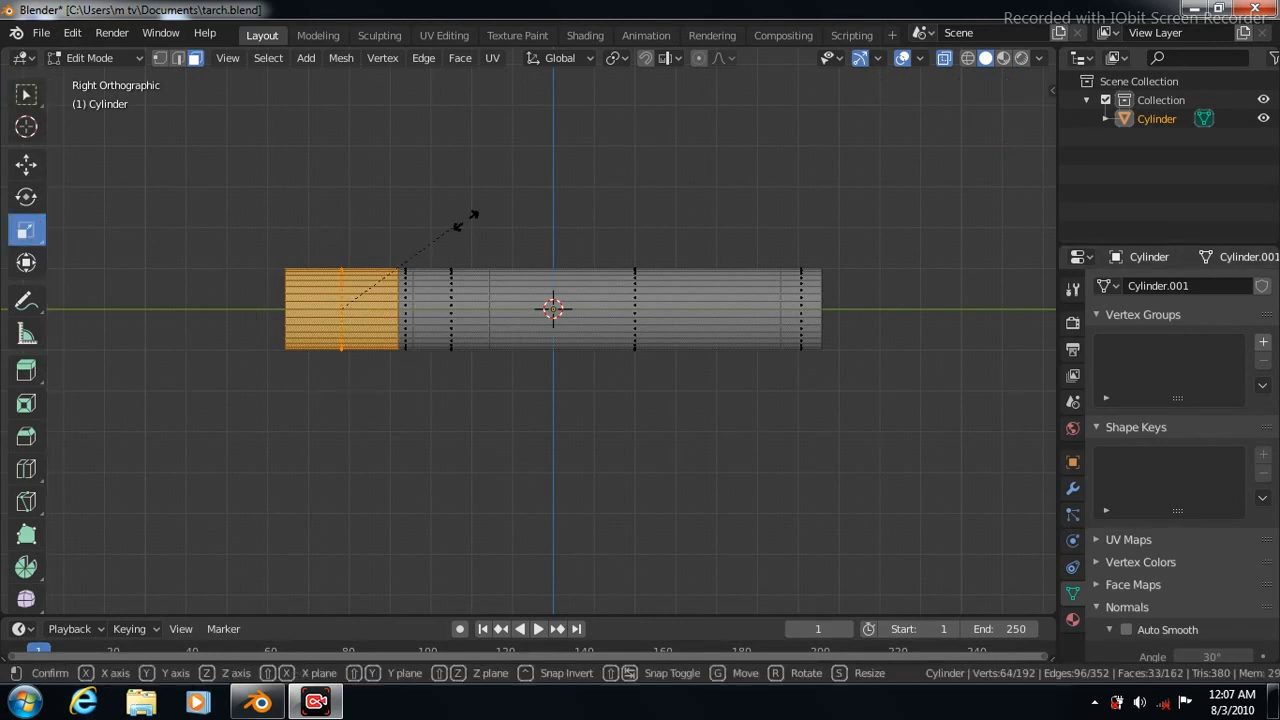
{"action": "left_click", "coordinate": [494, 143]}
{"action": "left_click", "coordinate": [26, 163]}
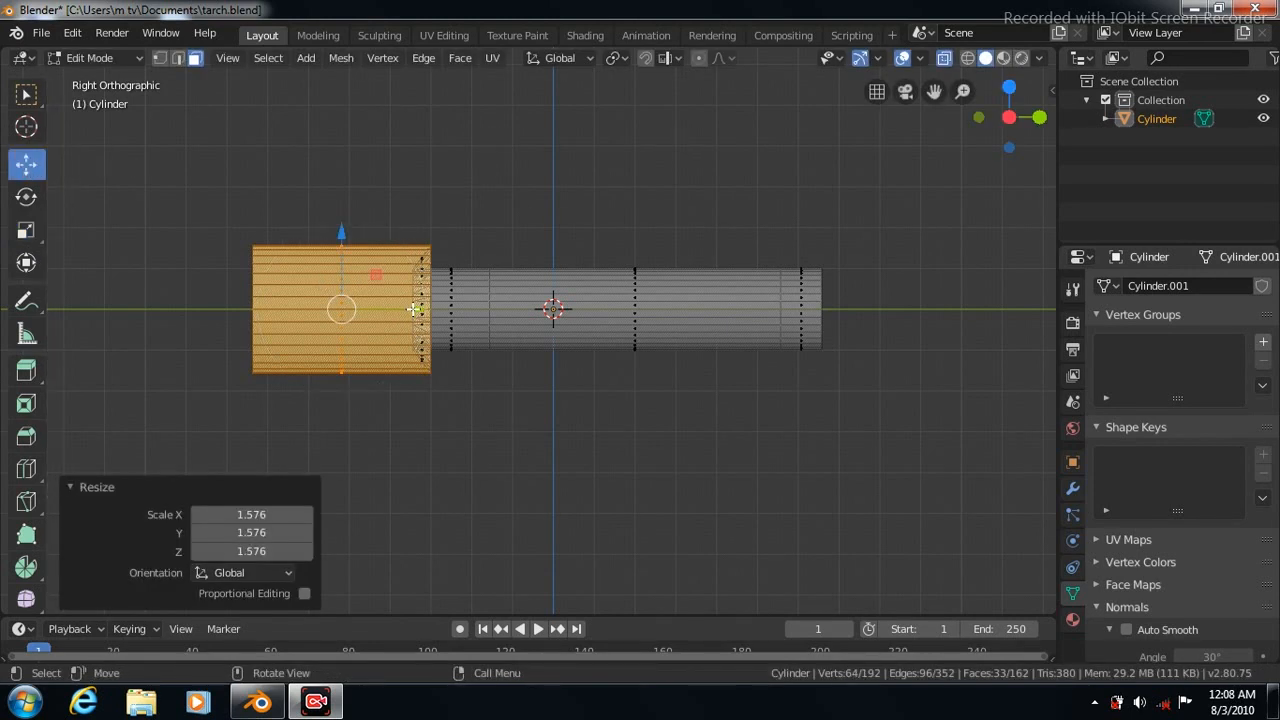
{"action": "left_click_drag", "start_coordinate": [413, 309], "coordinate": [379, 312]}
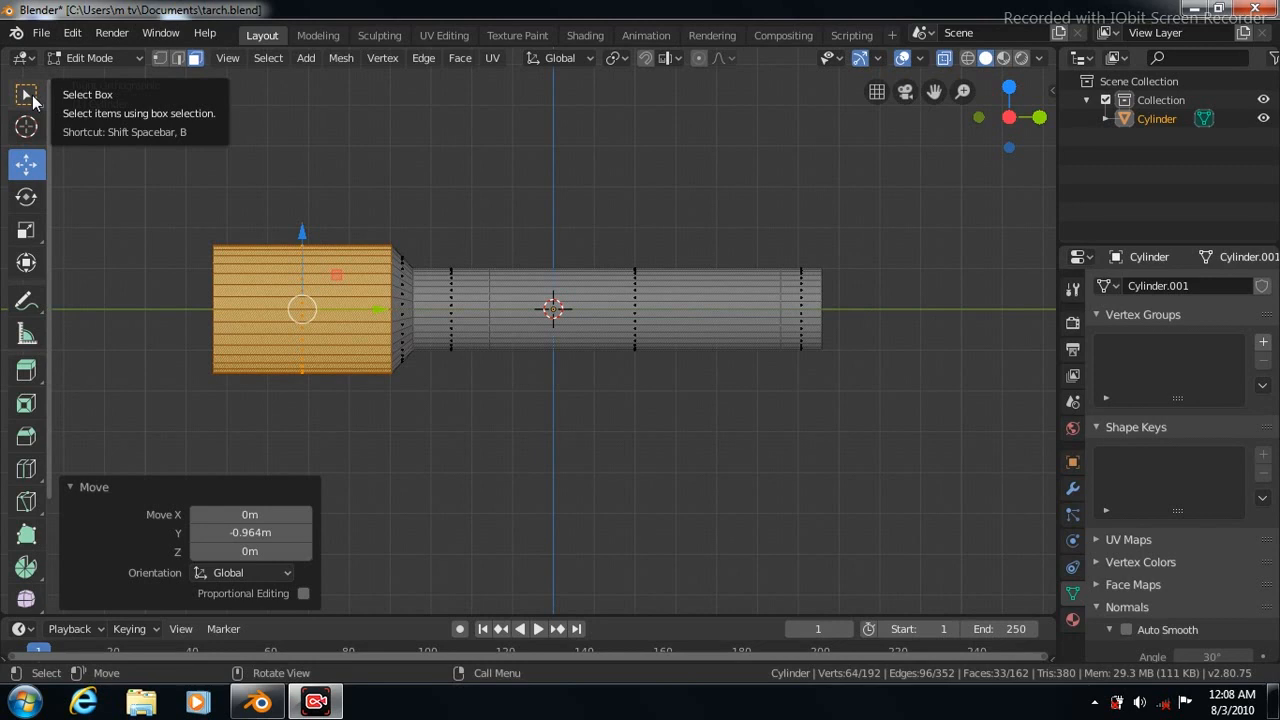
- Slightly enlarge the faces of the shaft's long middle section, then scale them by about 0.974 along Y
{"action": "left_click", "coordinate": [30, 97]}
{"action": "left_click_drag", "start_coordinate": [517, 235], "coordinate": [771, 391]}
{"action": "left_click", "coordinate": [27, 231]}
{"action": "left_click_drag", "start_coordinate": [712, 201], "coordinate": [716, 194]}
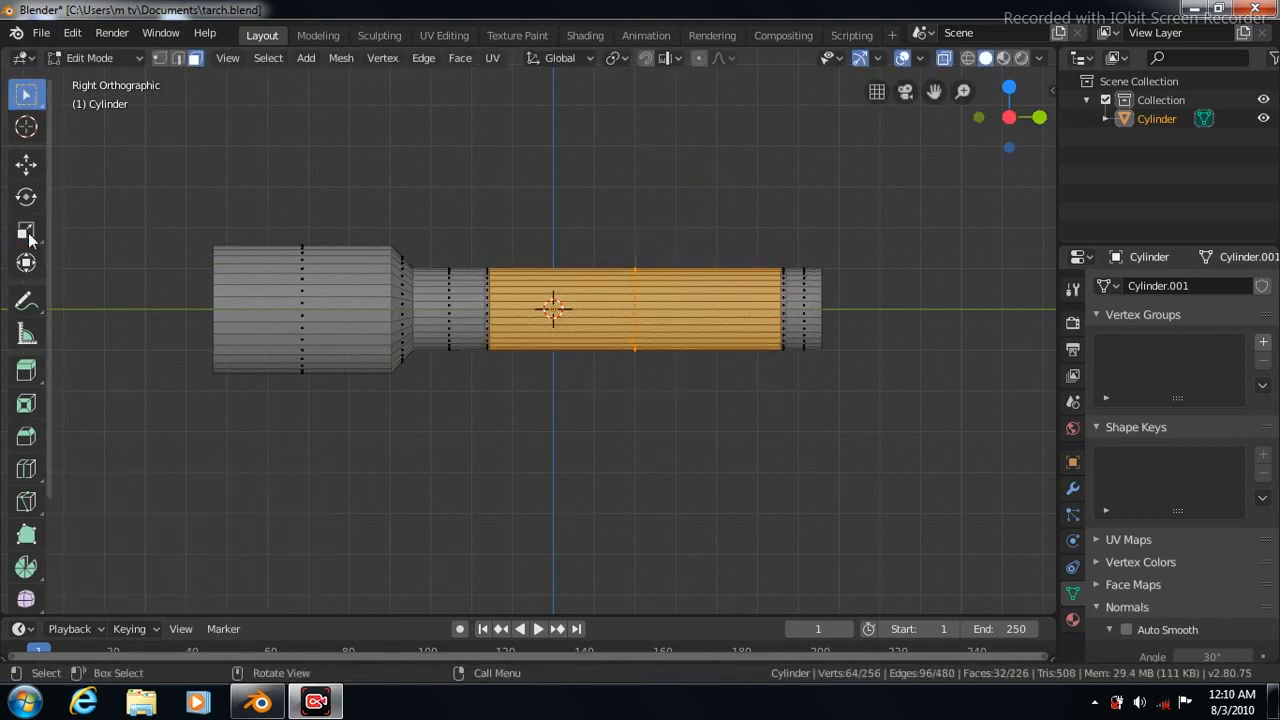
{"action": "left_click", "coordinate": [27, 231]}
{"action": "left_click_drag", "start_coordinate": [703, 194], "coordinate": [710, 183]}
{"action": "left_click_drag", "start_coordinate": [708, 309], "coordinate": [708, 309]}
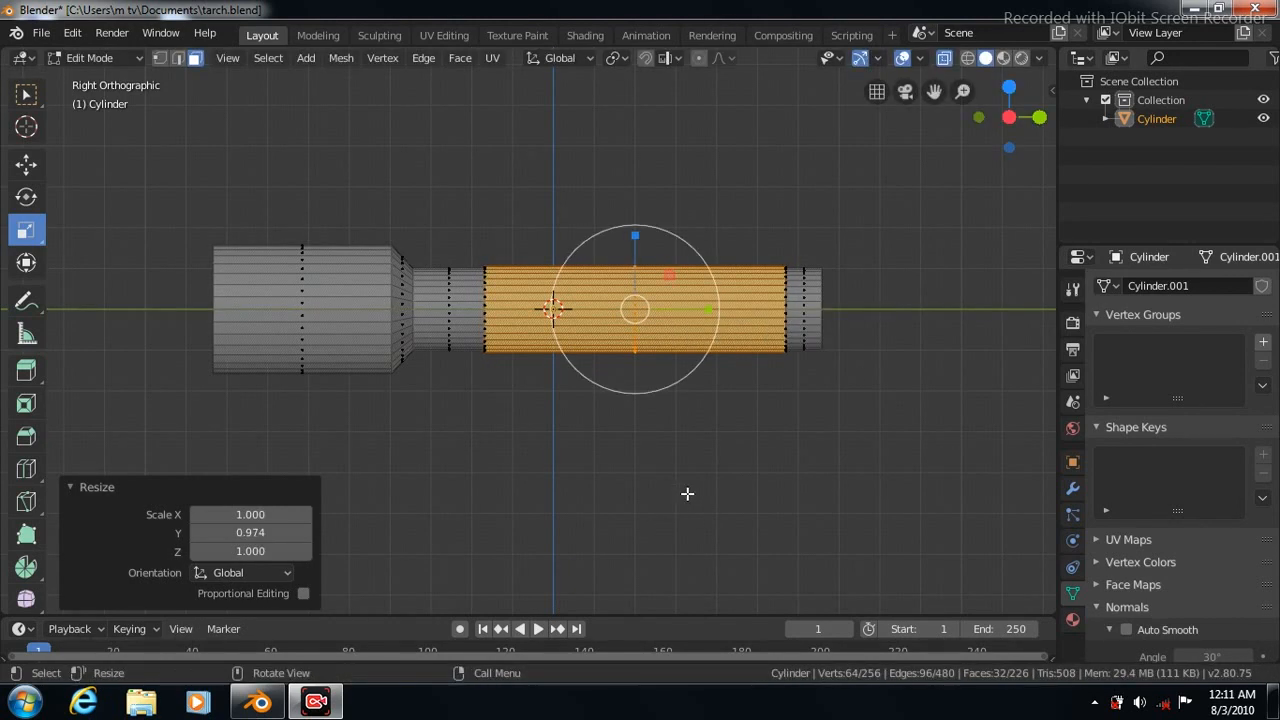
- Add a loop cut around the wide head close to its outer end, at a slide factor of about -0.877
{"action": "scroll", "coordinate": [546, 463], "scroll_direction": "up", "scroll_amount": 2}
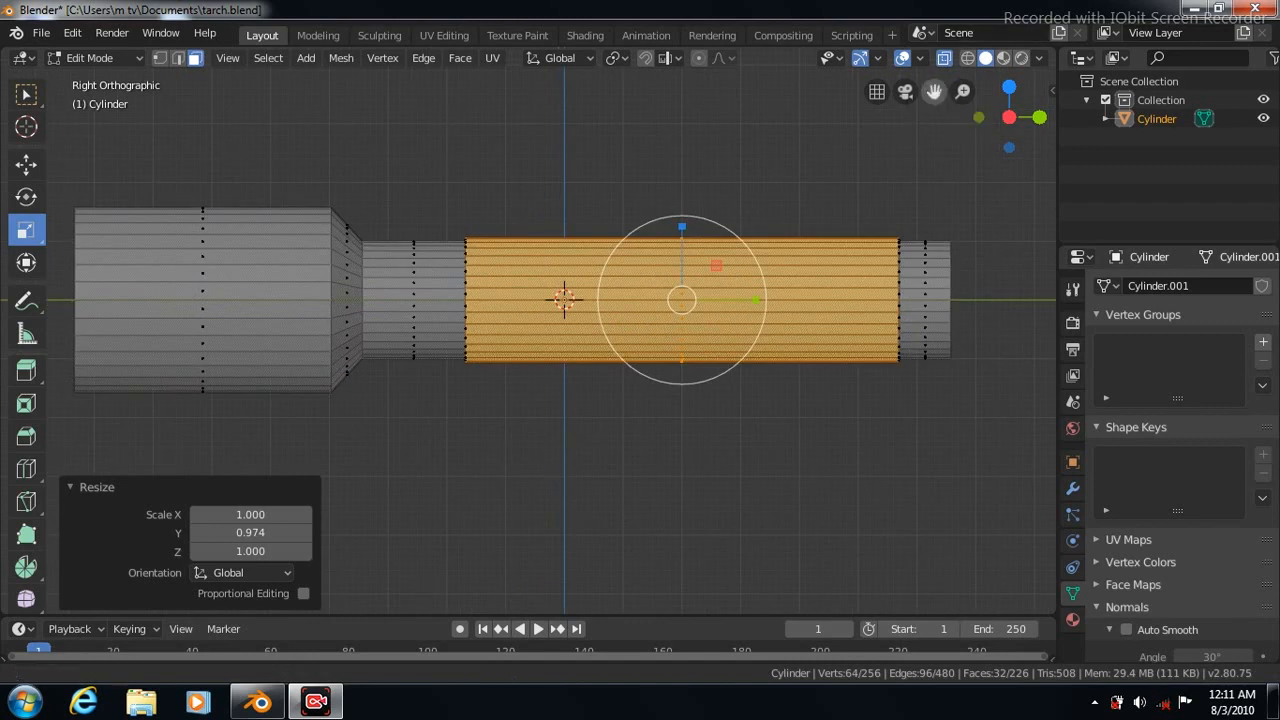
{"action": "left_click_drag", "start_coordinate": [935, 92], "coordinate": [982, 96]}
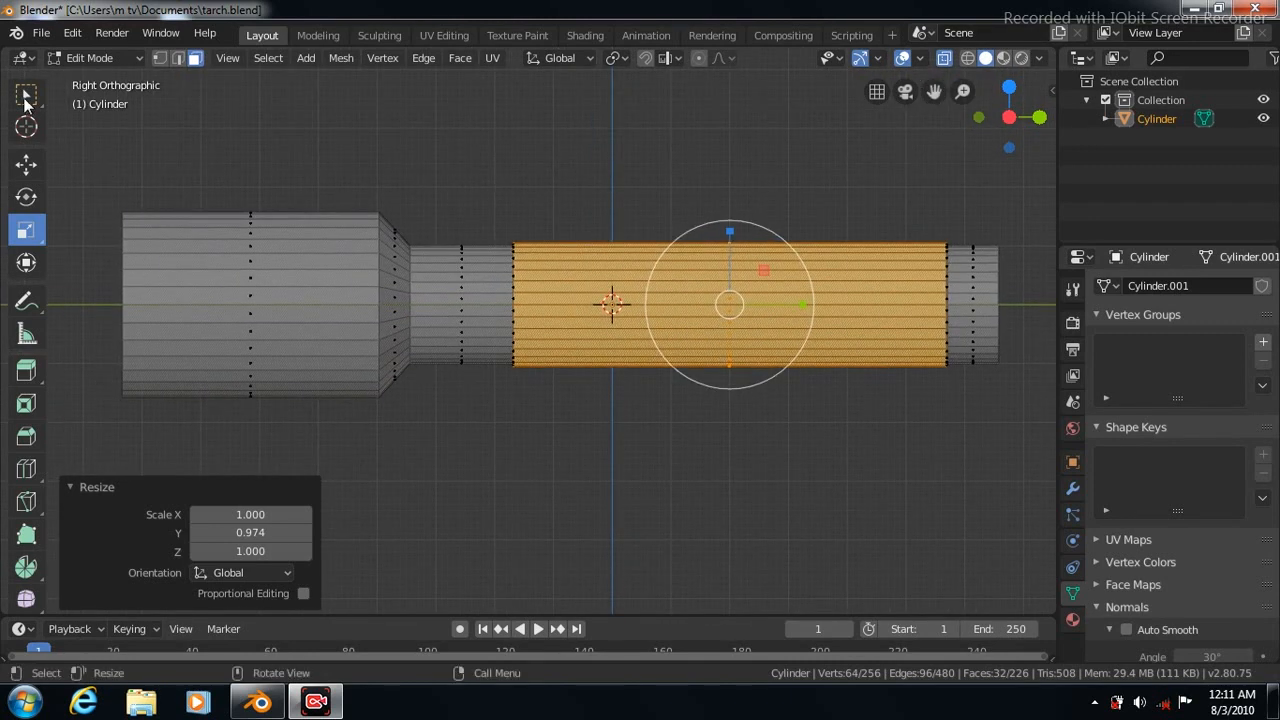
{"action": "left_click", "coordinate": [26, 94]}
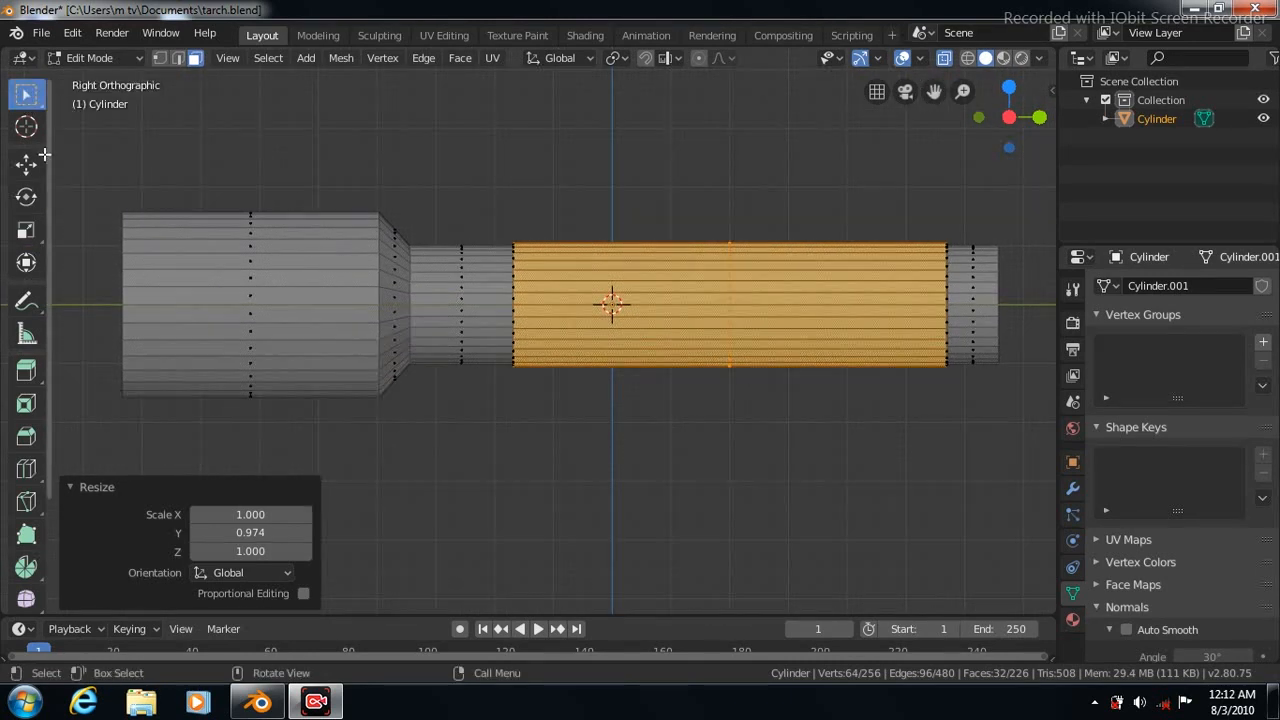
{"action": "left_click", "coordinate": [26, 469]}
{"action": "left_click_drag", "start_coordinate": [250, 332], "coordinate": [137, 329]}
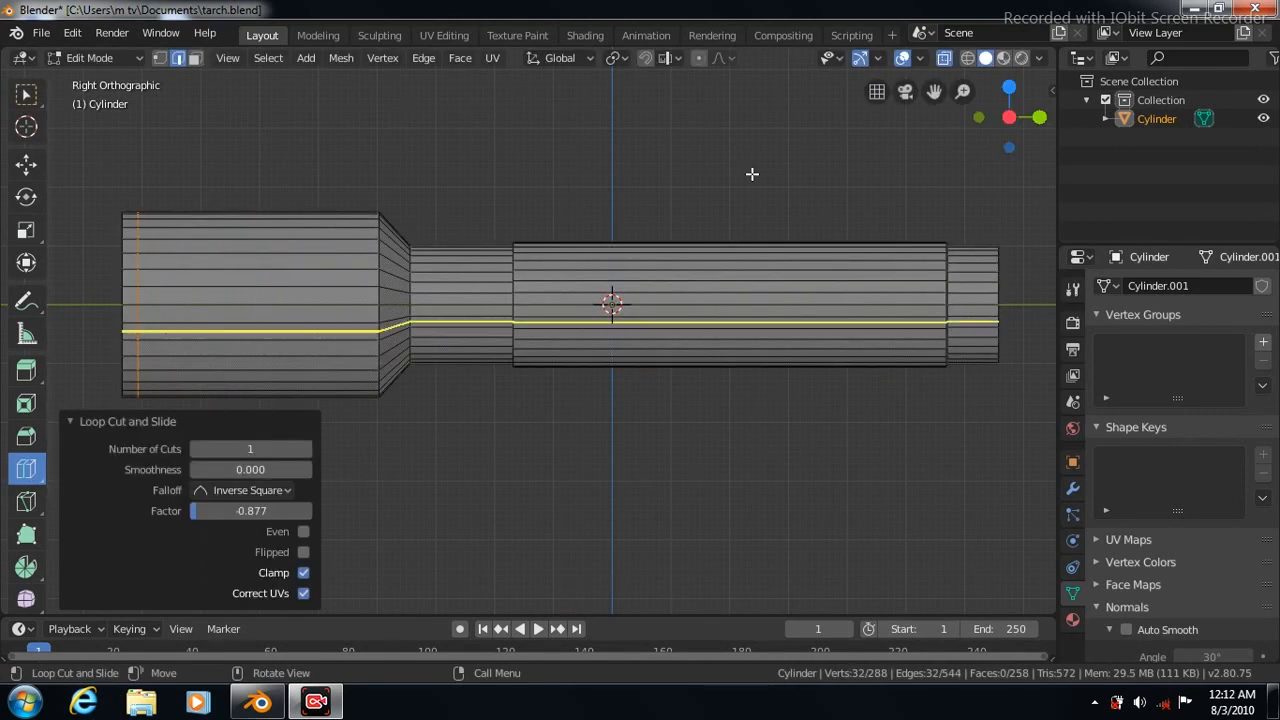
- Inset the narrow ring of faces at the head's outer end by about 0.017 m
{"action": "left_click_drag", "start_coordinate": [933, 92], "coordinate": [1261, 20]}
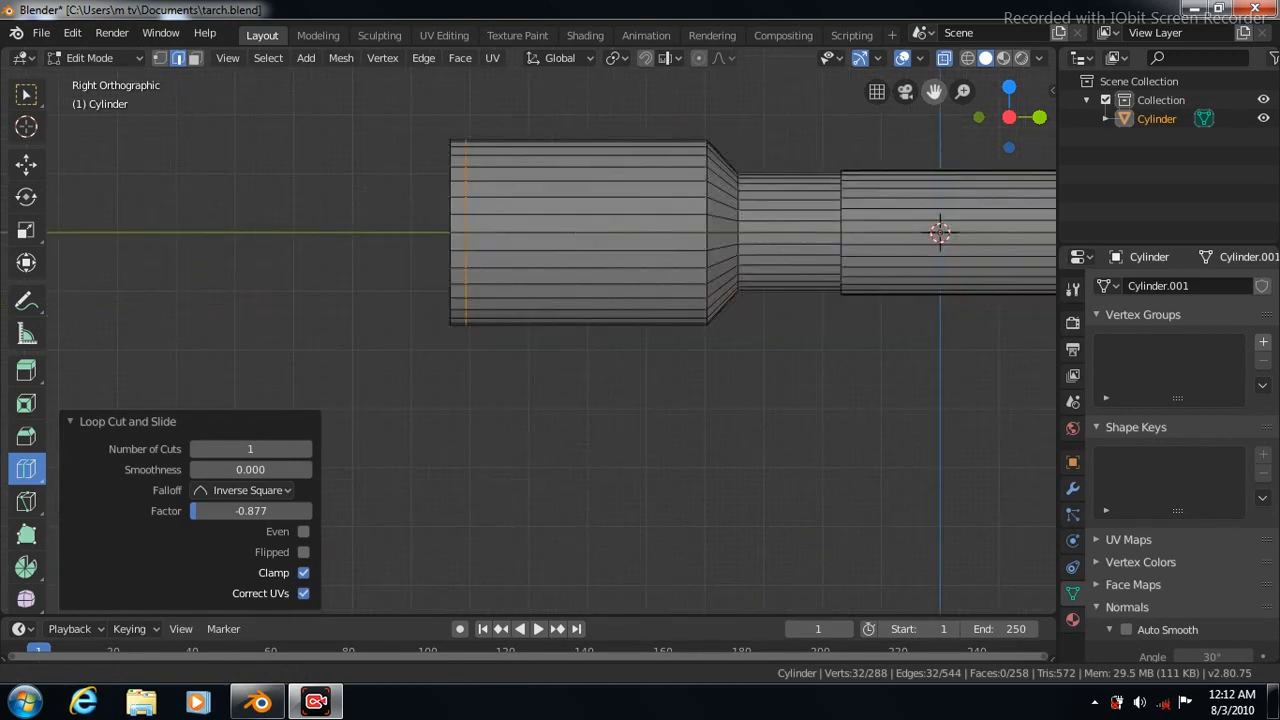
{"action": "left_click", "coordinate": [196, 59]}
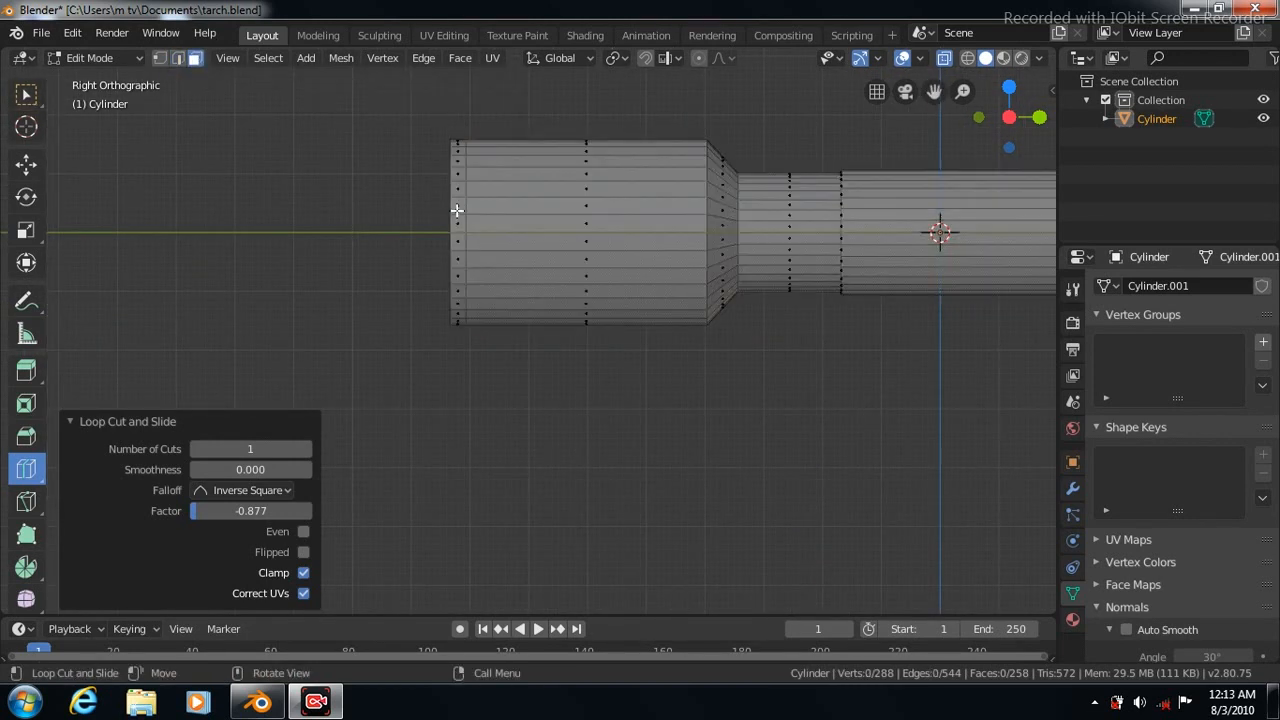
{"action": "left_click", "coordinate": [457, 208]}
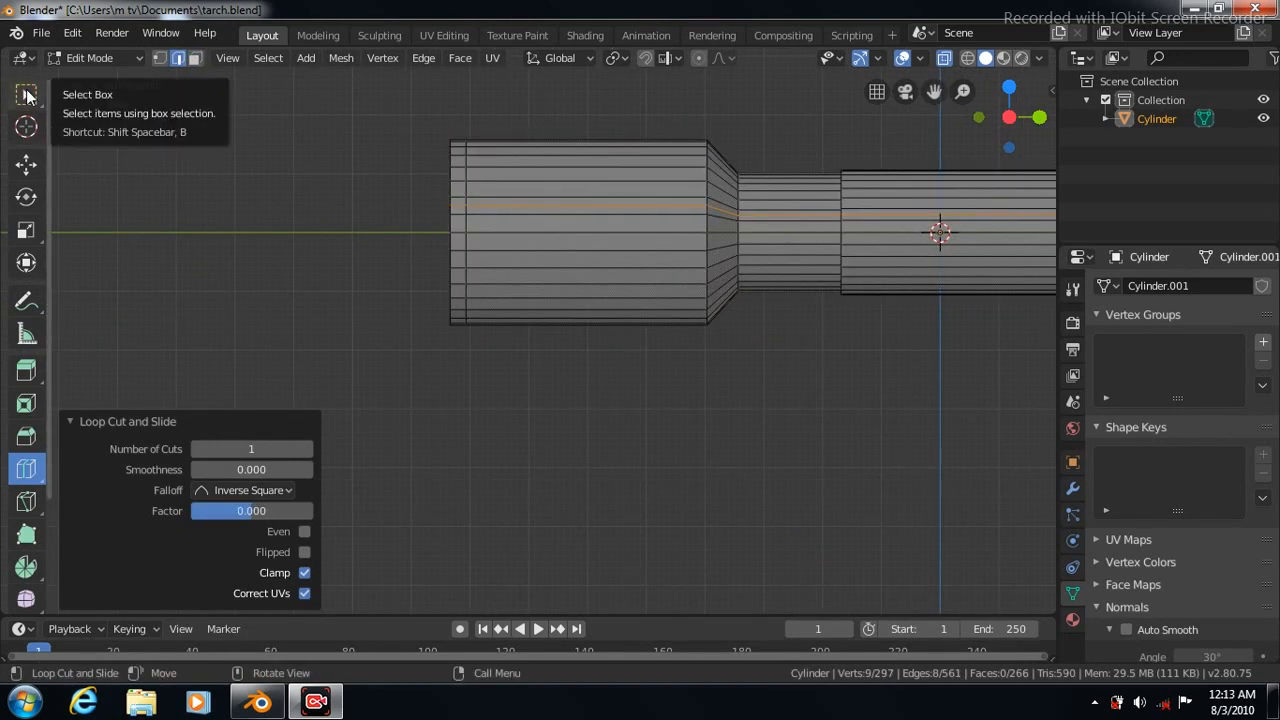
{"action": "left_click", "coordinate": [27, 95]}
{"action": "key", "text": "ctrl+z"}
{"action": "left_click", "coordinate": [457, 206]}
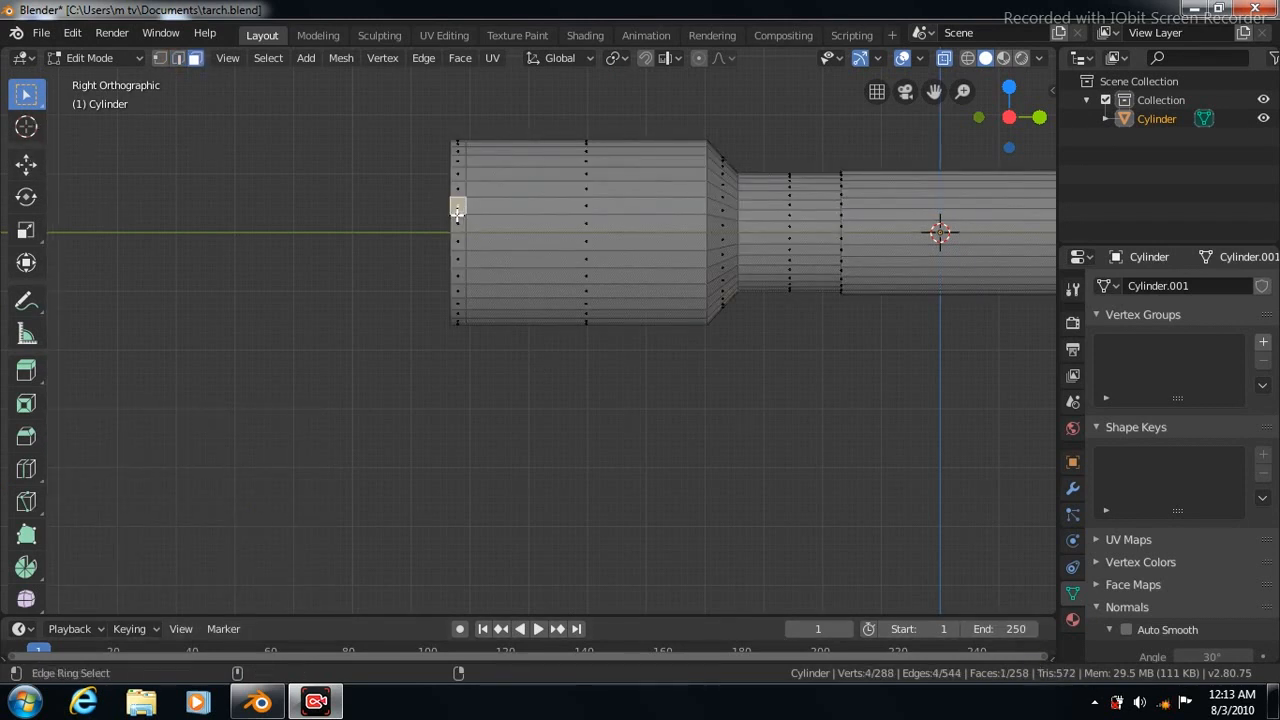
{"action": "left_click", "coordinate": [457, 208], "text": "alt"}
{"action": "left_click", "coordinate": [459, 60]}
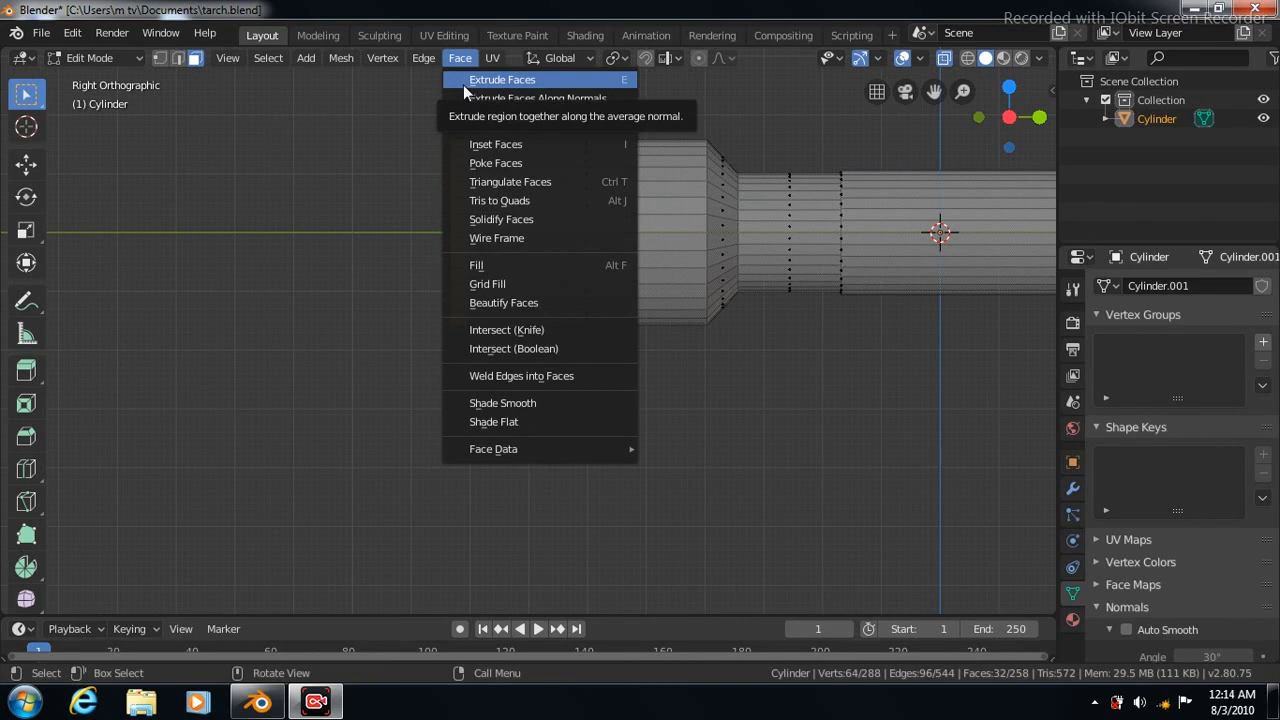
{"action": "left_click", "coordinate": [27, 474]}
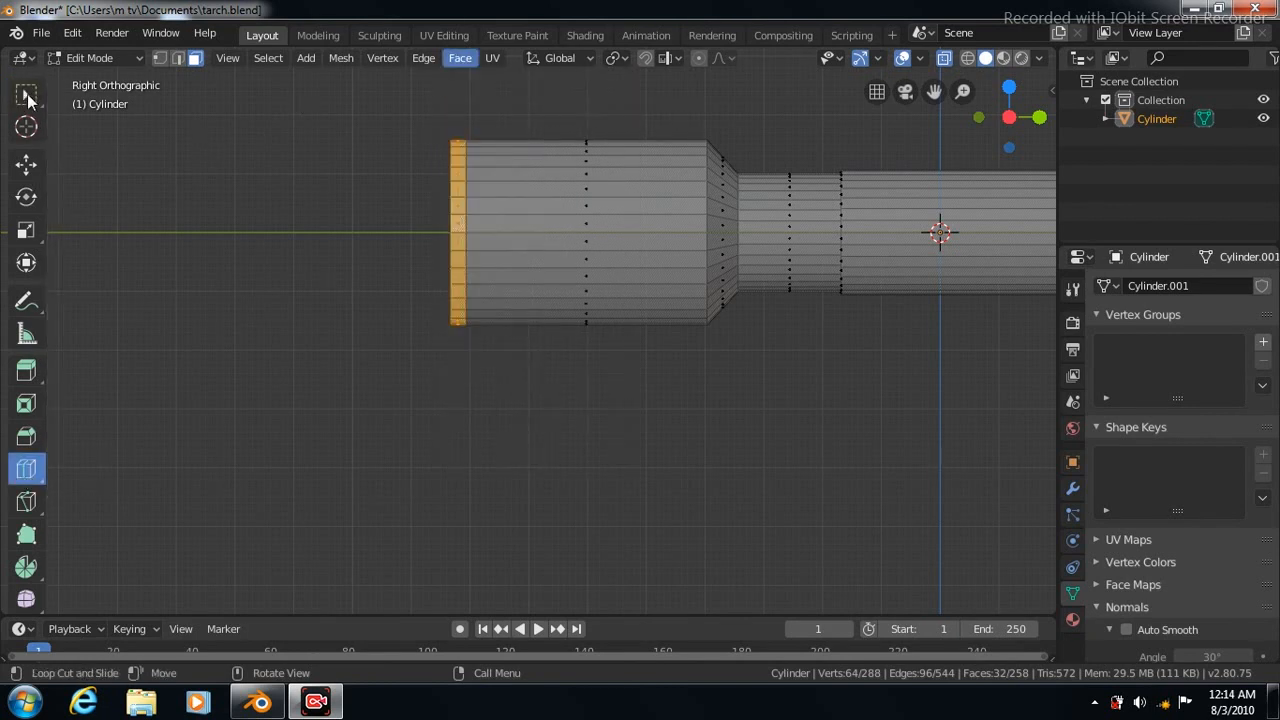
{"action": "left_click", "coordinate": [26, 94]}
{"action": "left_click", "coordinate": [460, 58]}
{"action": "left_click", "coordinate": [486, 145]}
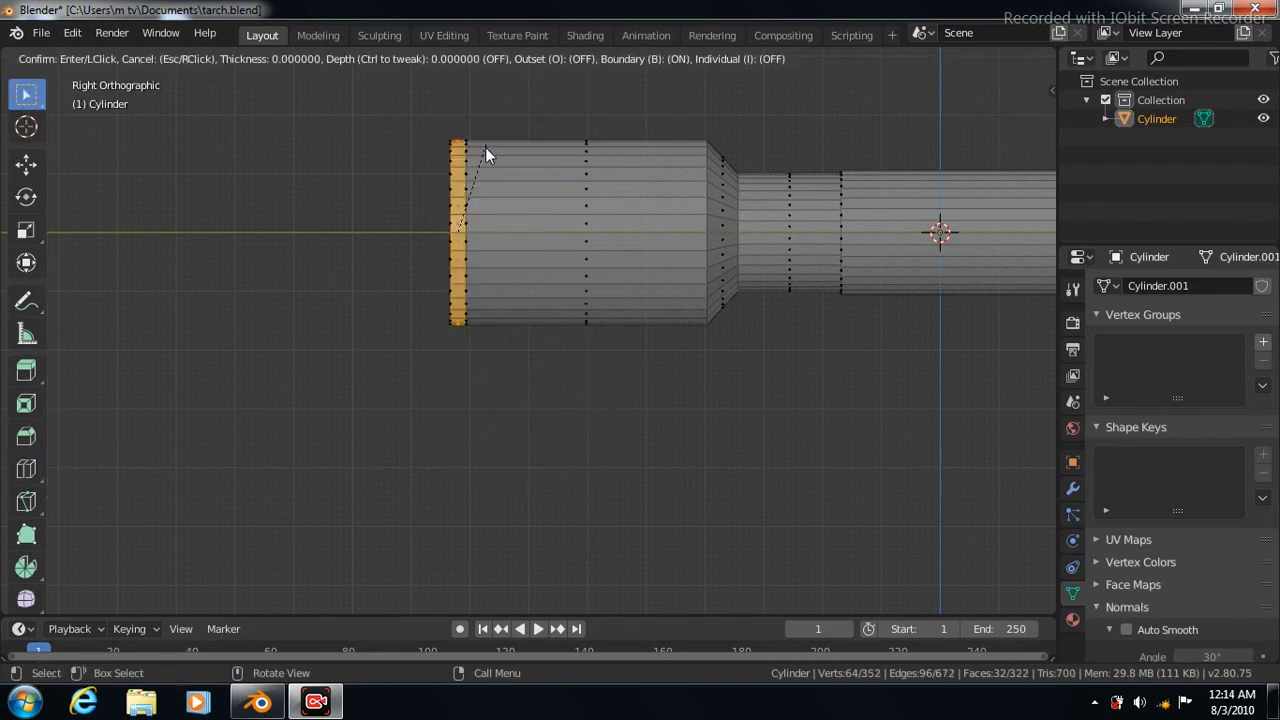
{"action": "left_click", "coordinate": [485, 147]}
- Scale the inset face ring by about 1.118 and move it along Y to the head's outer edge as a flared rim
{"action": "left_click", "coordinate": [27, 232]}
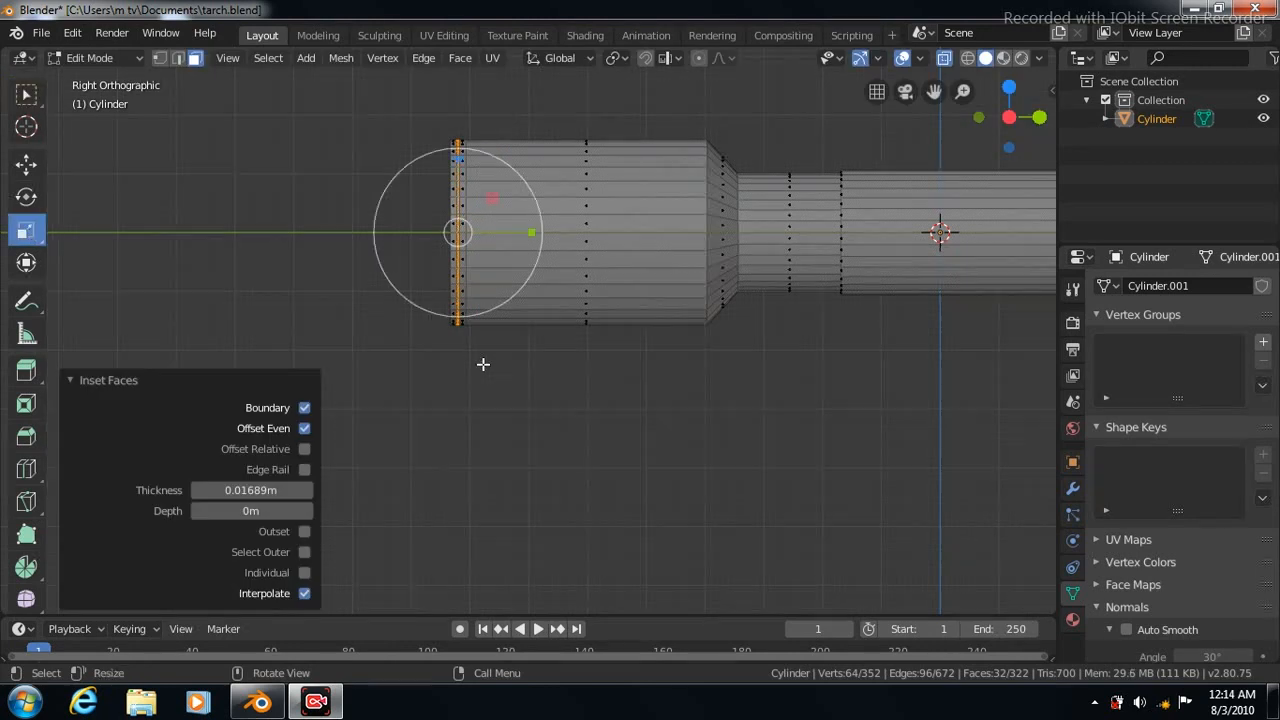
{"action": "key", "text": "s"}
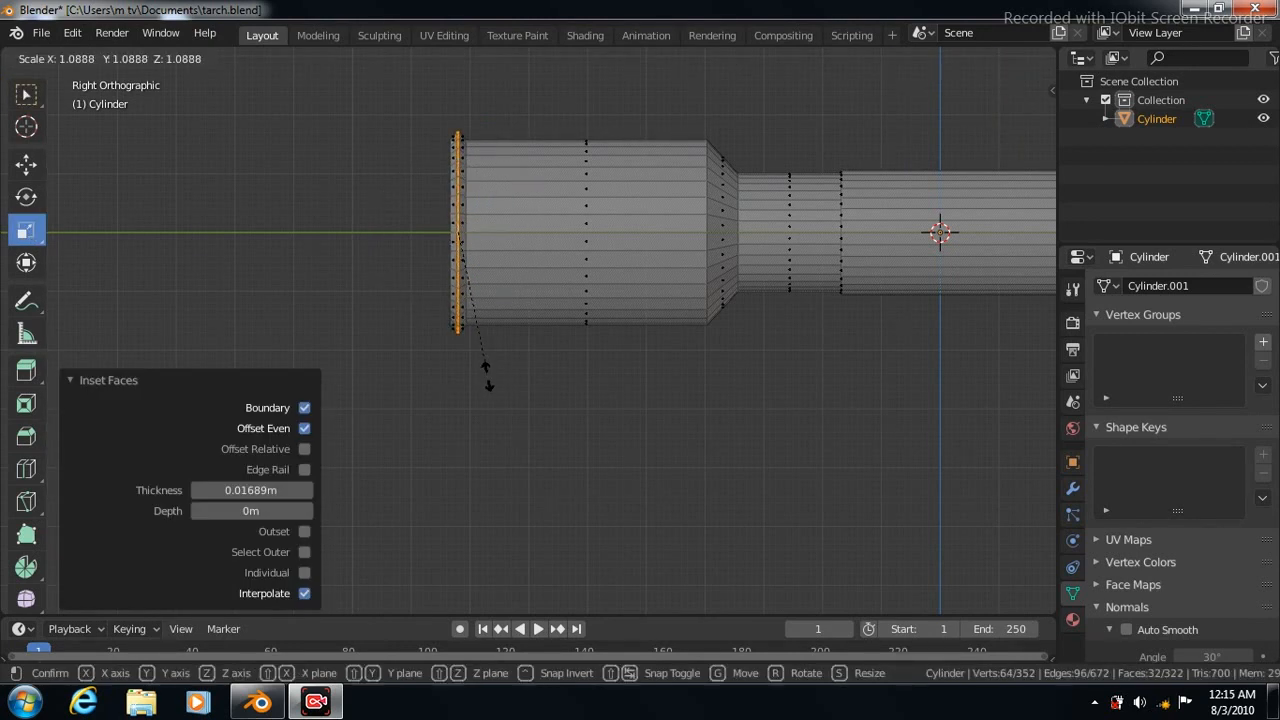
{"action": "left_click", "coordinate": [488, 378]}
{"action": "left_click", "coordinate": [26, 163]}
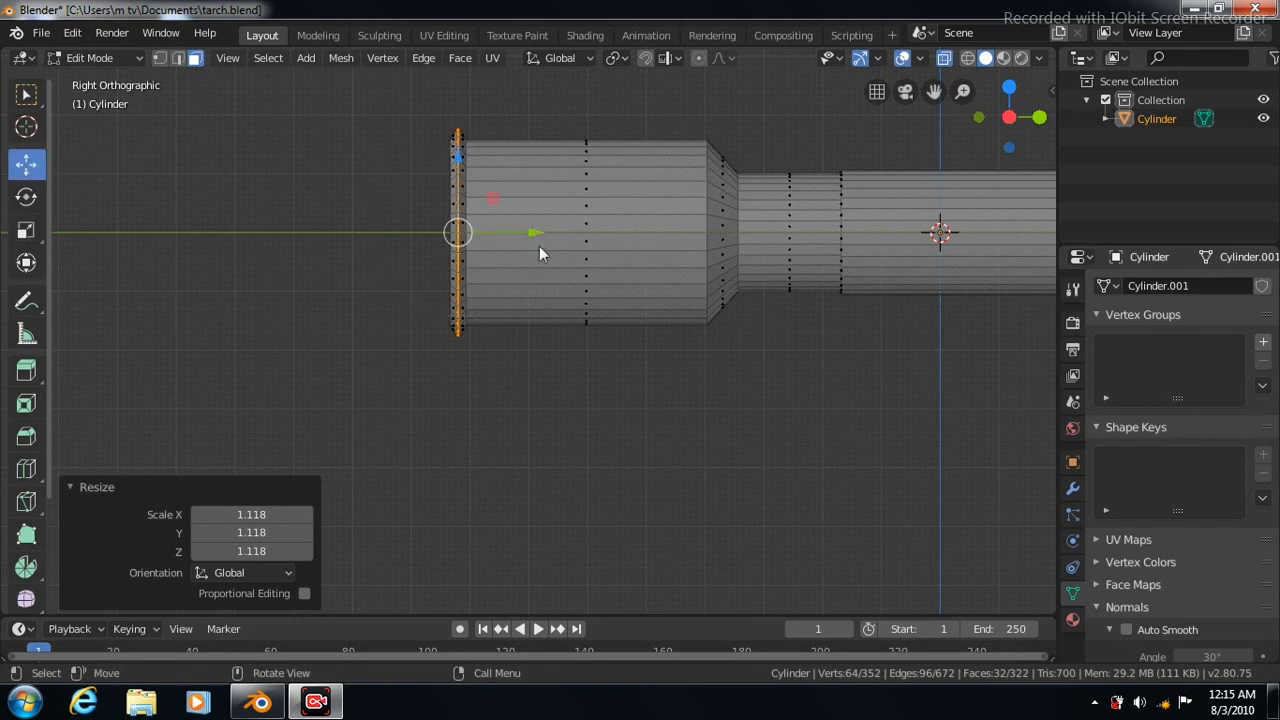
{"action": "left_click_drag", "start_coordinate": [535, 232], "coordinate": [493, 265]}
- Add a loop cut around the head just behind the flared rim, at a slide factor of about -0.775
{"action": "left_click", "coordinate": [26, 468]}
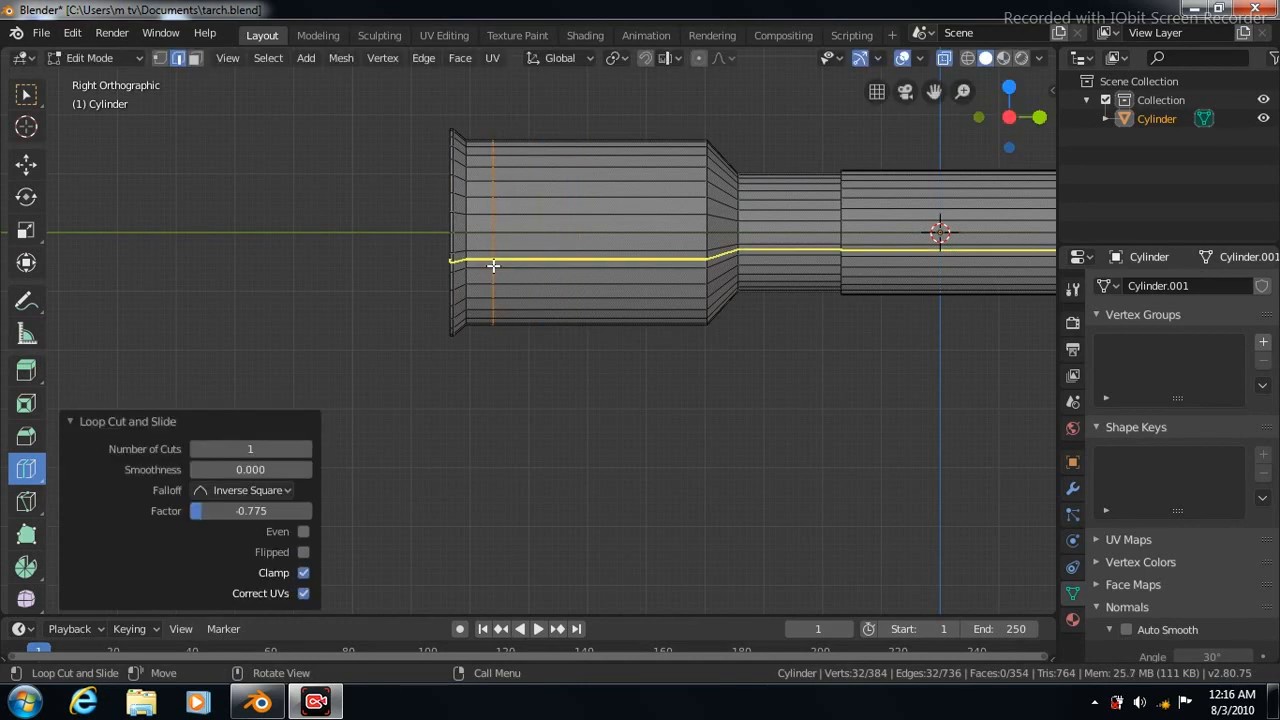
{"action": "left_click", "coordinate": [523, 317]}
{"action": "left_click", "coordinate": [26, 94]}
{"action": "key", "text": "ctrl+z"}
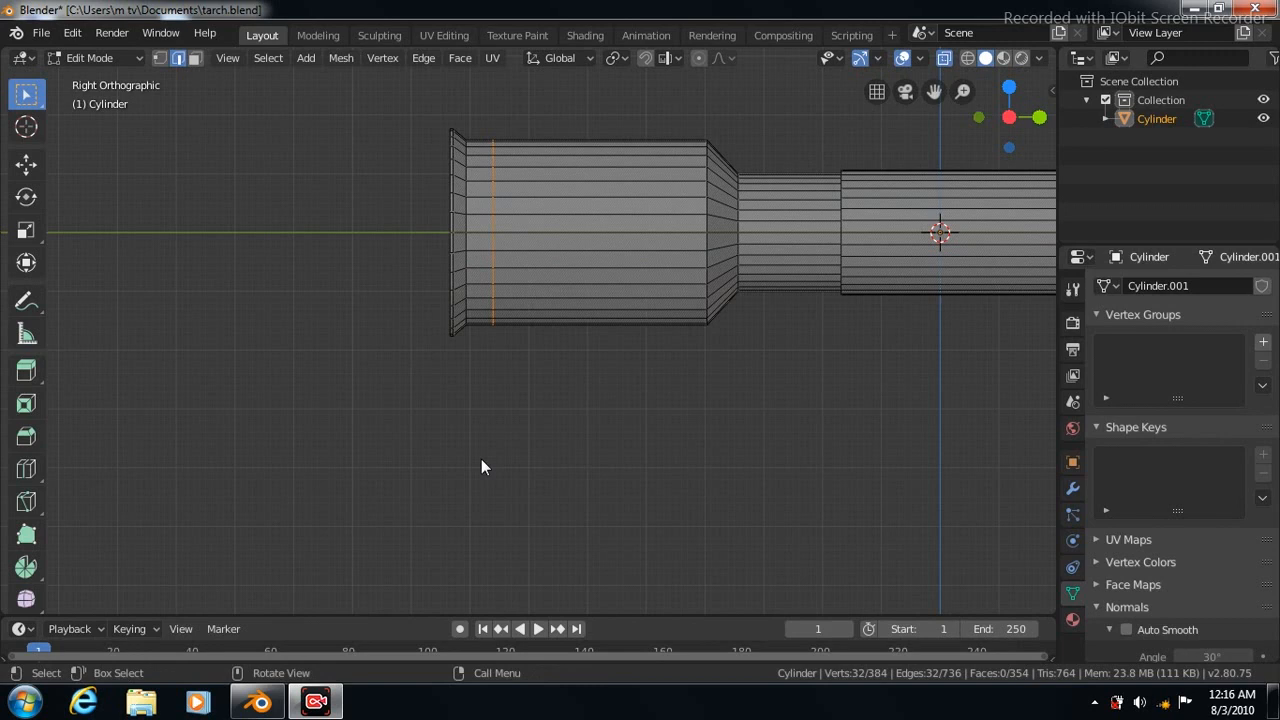
- Shade the whole object smooth in Object Mode, enable Auto Smooth at 30°, and return to Edit Mode
{"action": "key", "text": "Tab"}
{"action": "right_click", "coordinate": [564, 236]}
{"action": "left_click", "coordinate": [508, 68]}
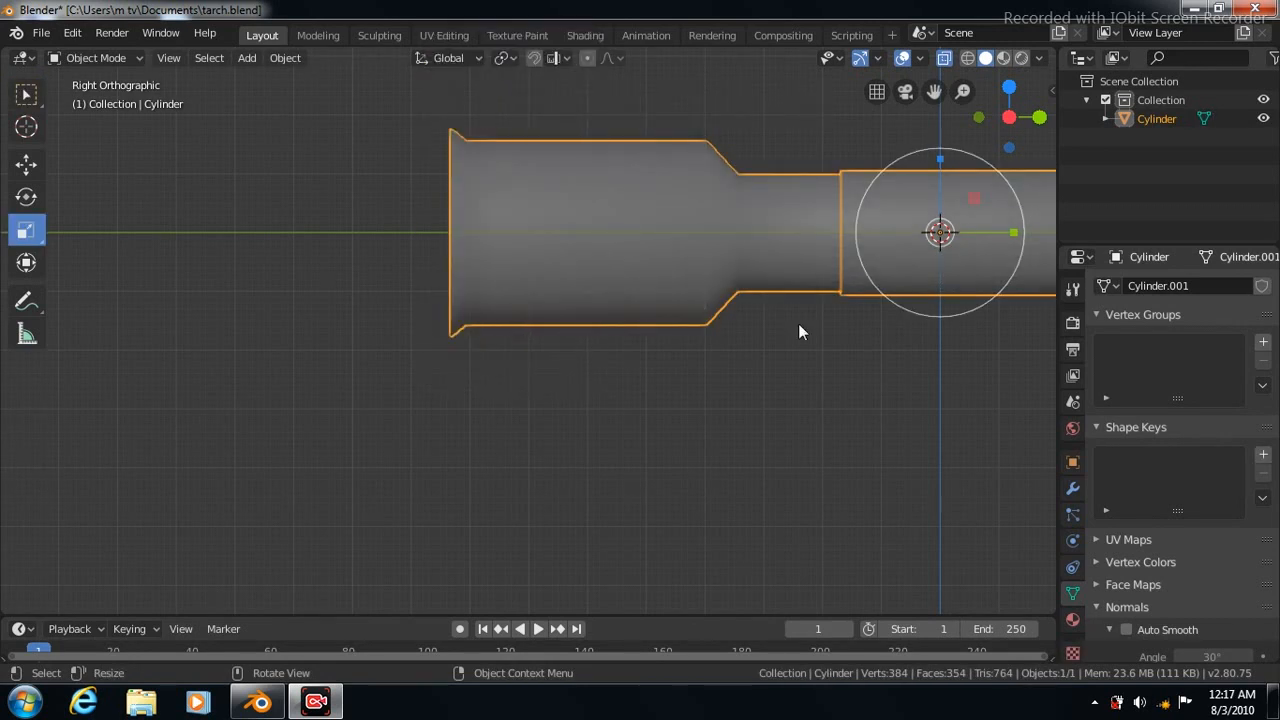
{"action": "left_click", "coordinate": [1127, 630]}
{"action": "key", "text": "Tab"}
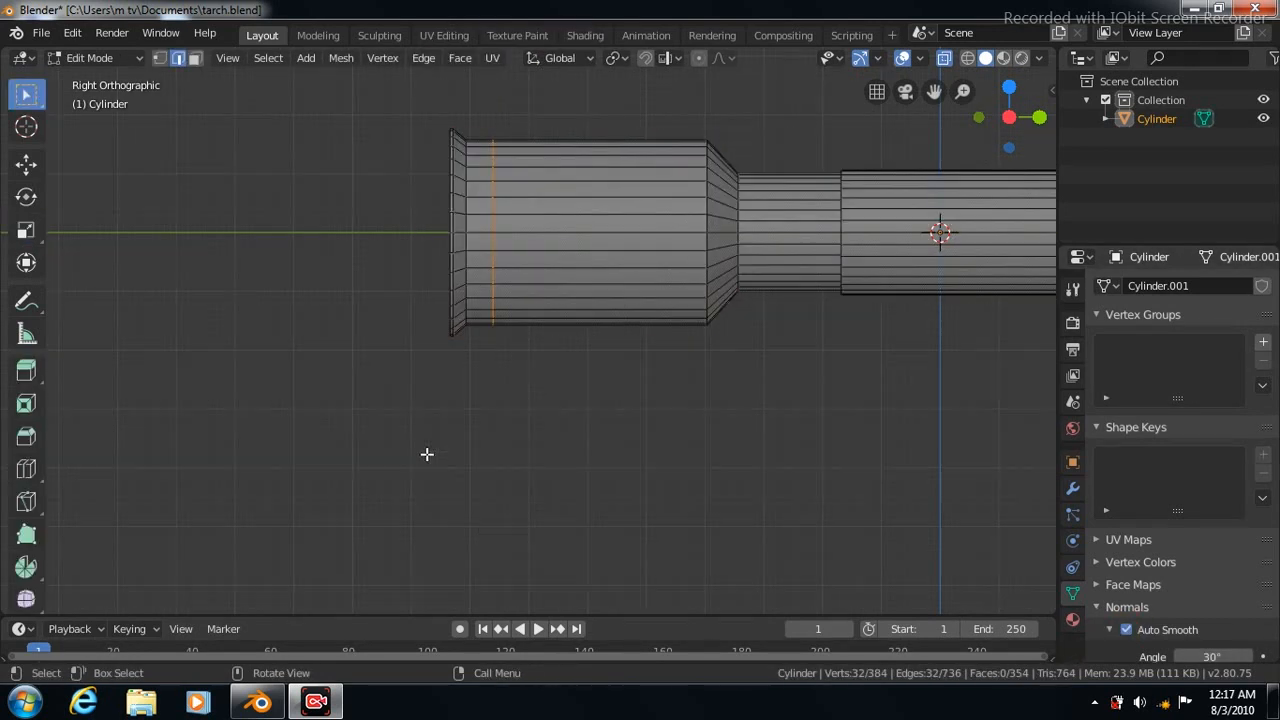
- Add a loop cut around the head near its tapered end, at a slide factor of about 0.678, and turn off X-ray
{"action": "left_click", "coordinate": [26, 469]}
{"action": "left_click_drag", "start_coordinate": [600, 279], "coordinate": [672, 278]}
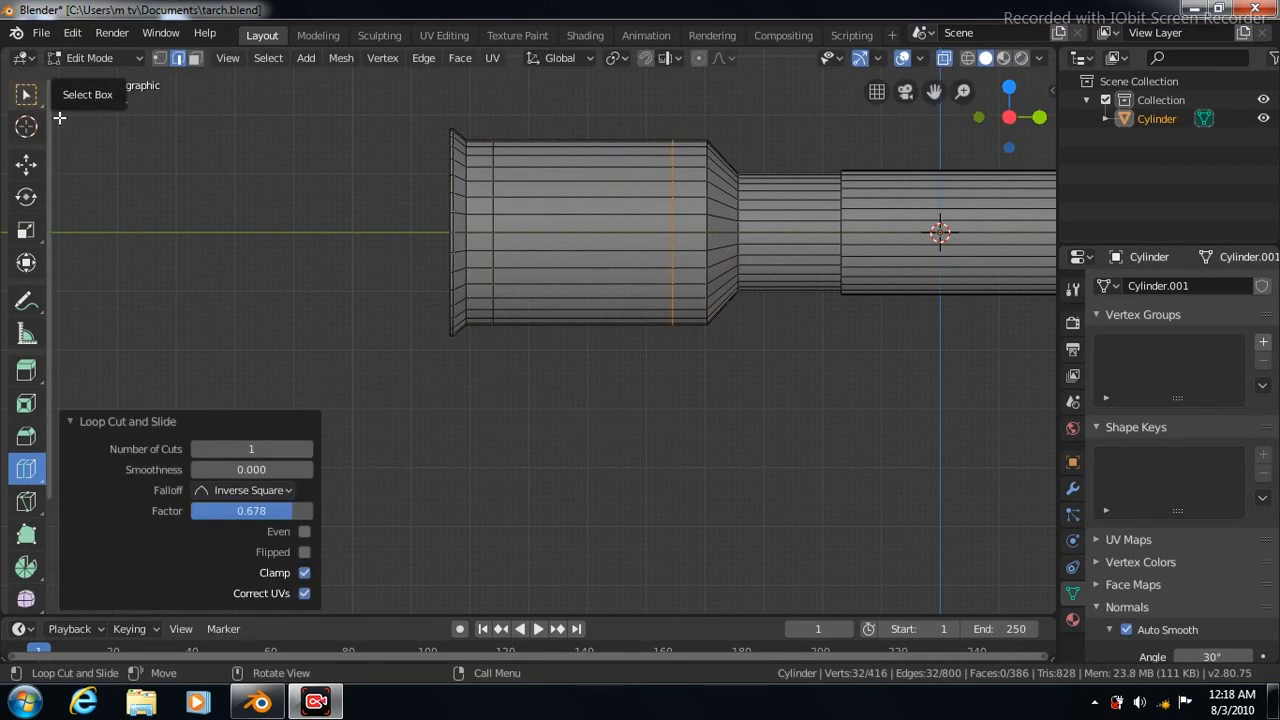
{"action": "left_click", "coordinate": [945, 62]}
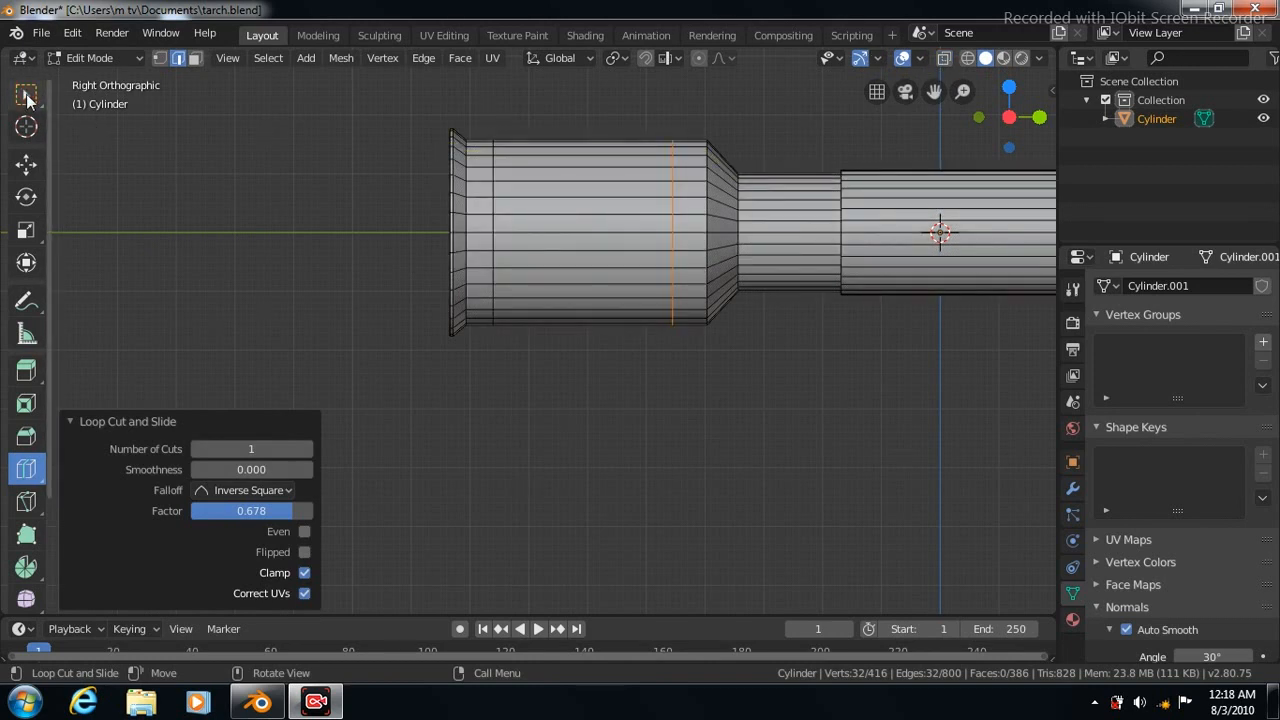
- Select the ring of faces just behind the flared rim in face mode and subdivide it twice with 1 cut
{"action": "left_click", "coordinate": [26, 93]}
{"action": "left_click", "coordinate": [195, 58]}
{"action": "left_click", "coordinate": [476, 188]}
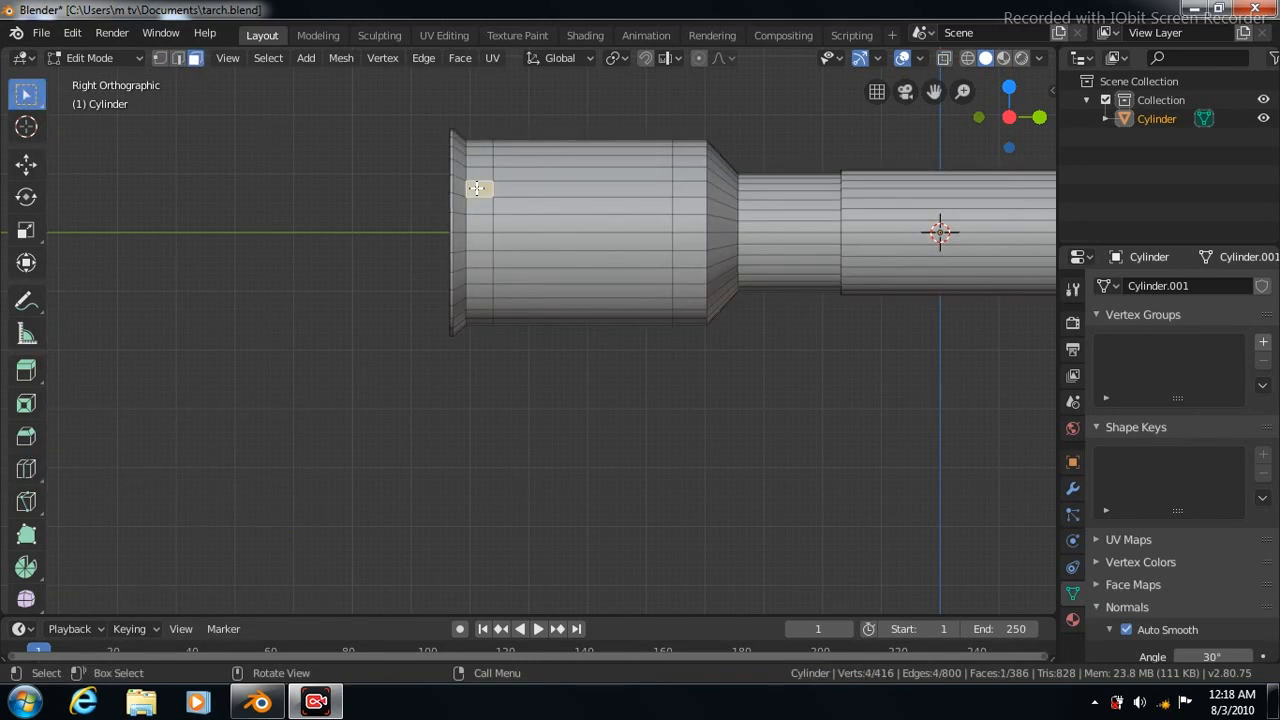
{"action": "left_click", "coordinate": [477, 192], "text": "alt"}
{"action": "right_click", "coordinate": [205, 195]}
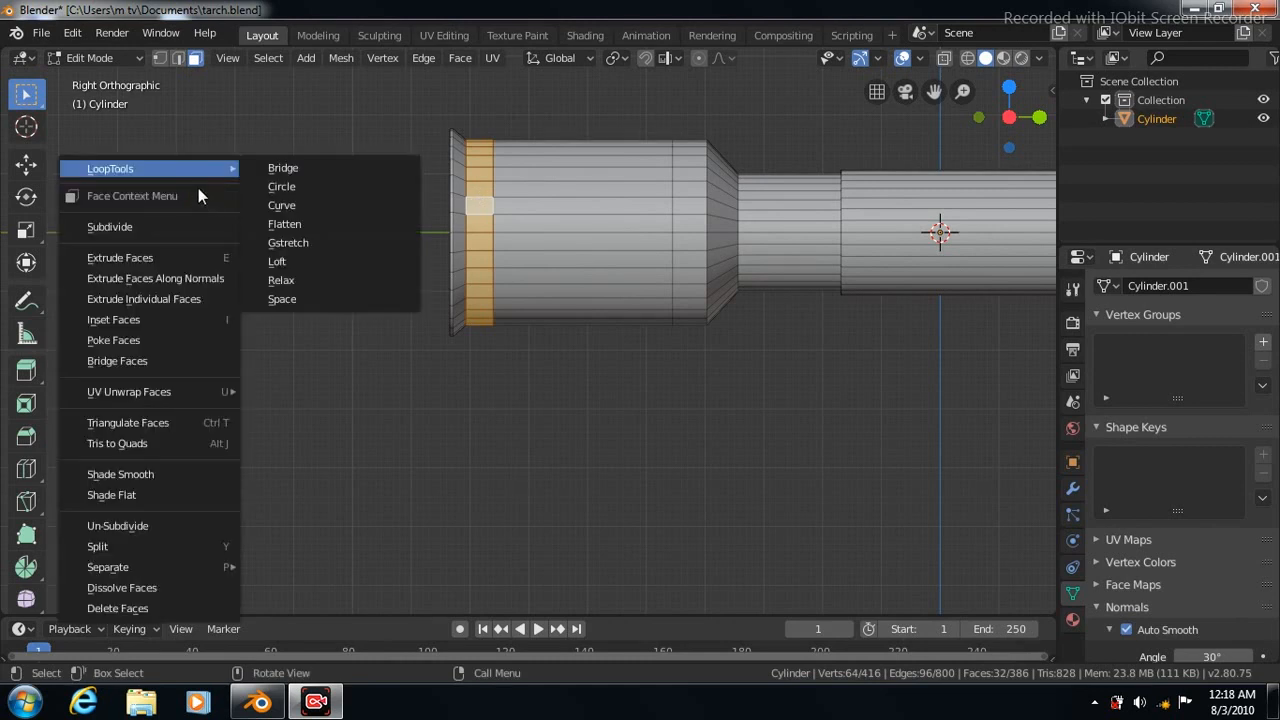
{"action": "left_click", "coordinate": [181, 224]}
{"action": "right_click", "coordinate": [247, 259]}
{"action": "left_click", "coordinate": [238, 257]}
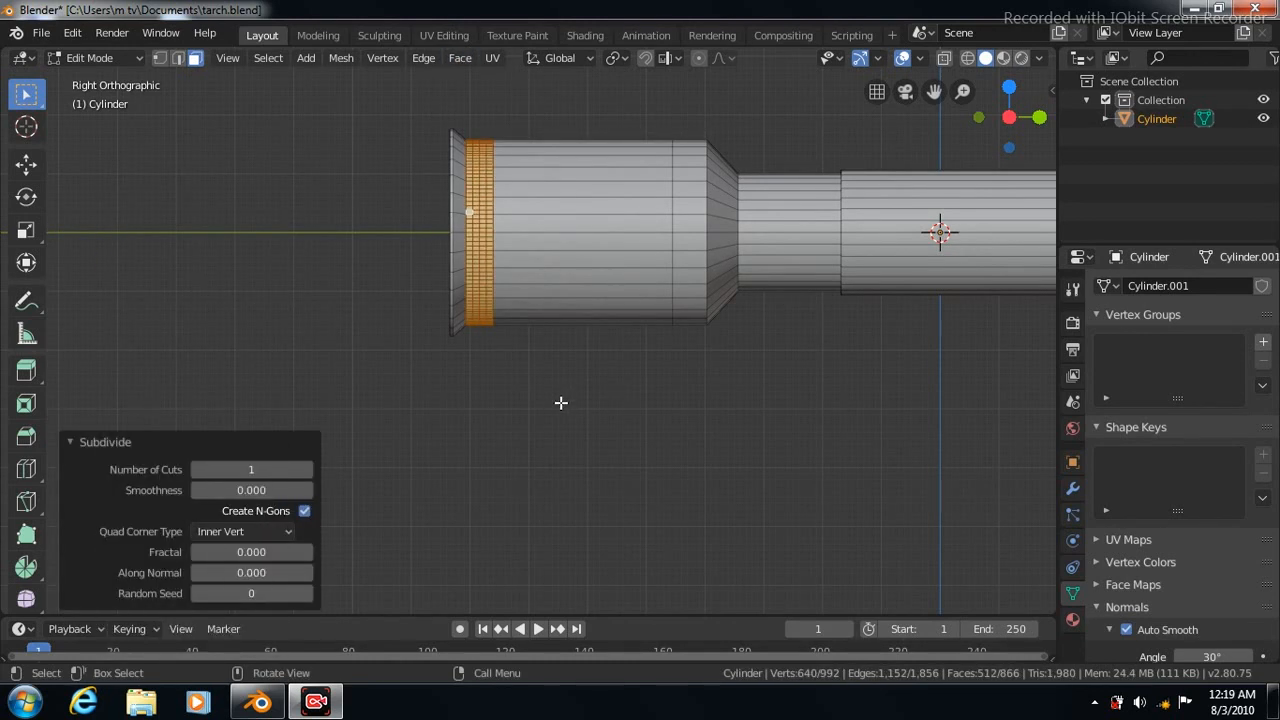
{"action": "scroll", "coordinate": [651, 471], "scroll_direction": "up", "scroll_amount": 6}
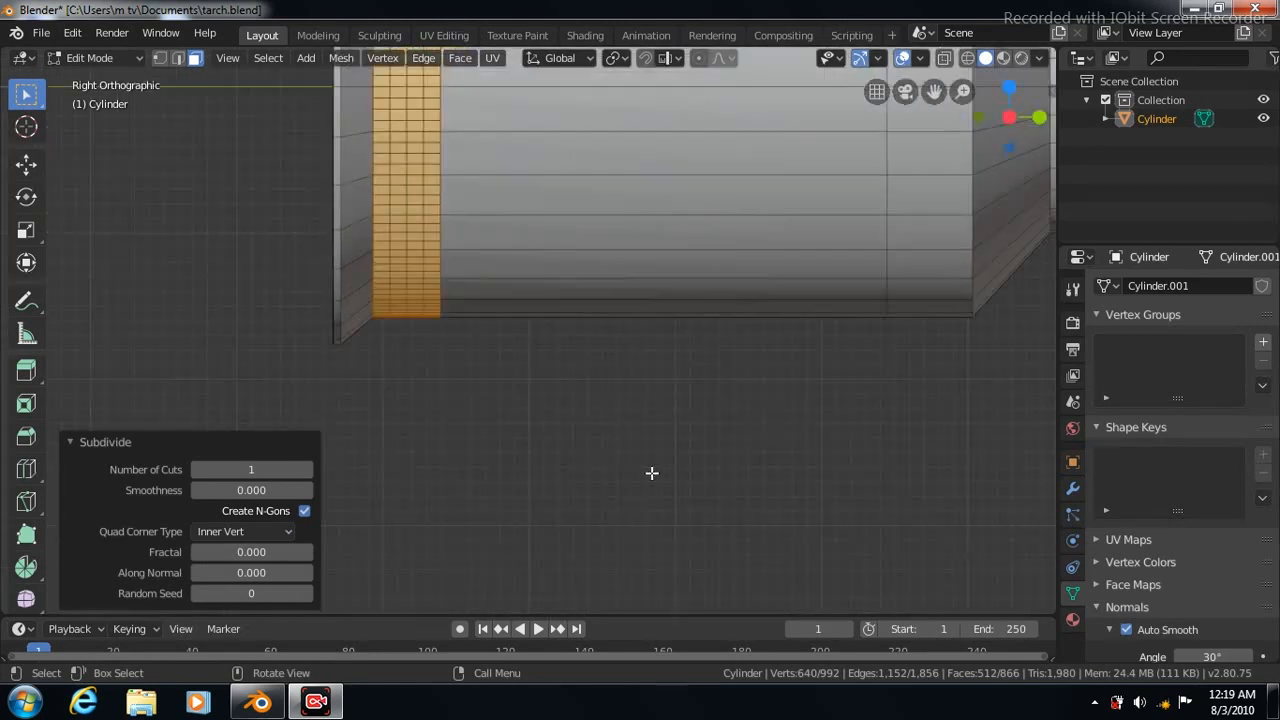
{"action": "left_click", "coordinate": [460, 57]}
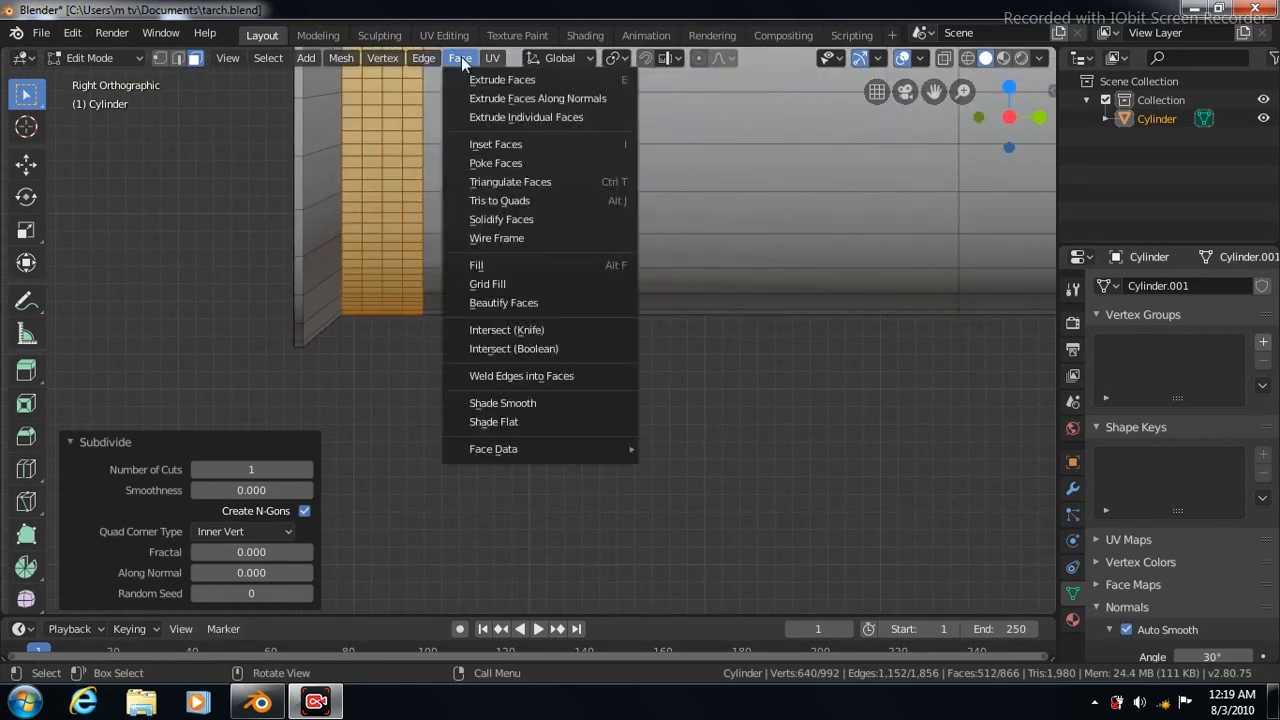
{"action": "left_click", "coordinate": [488, 145]}
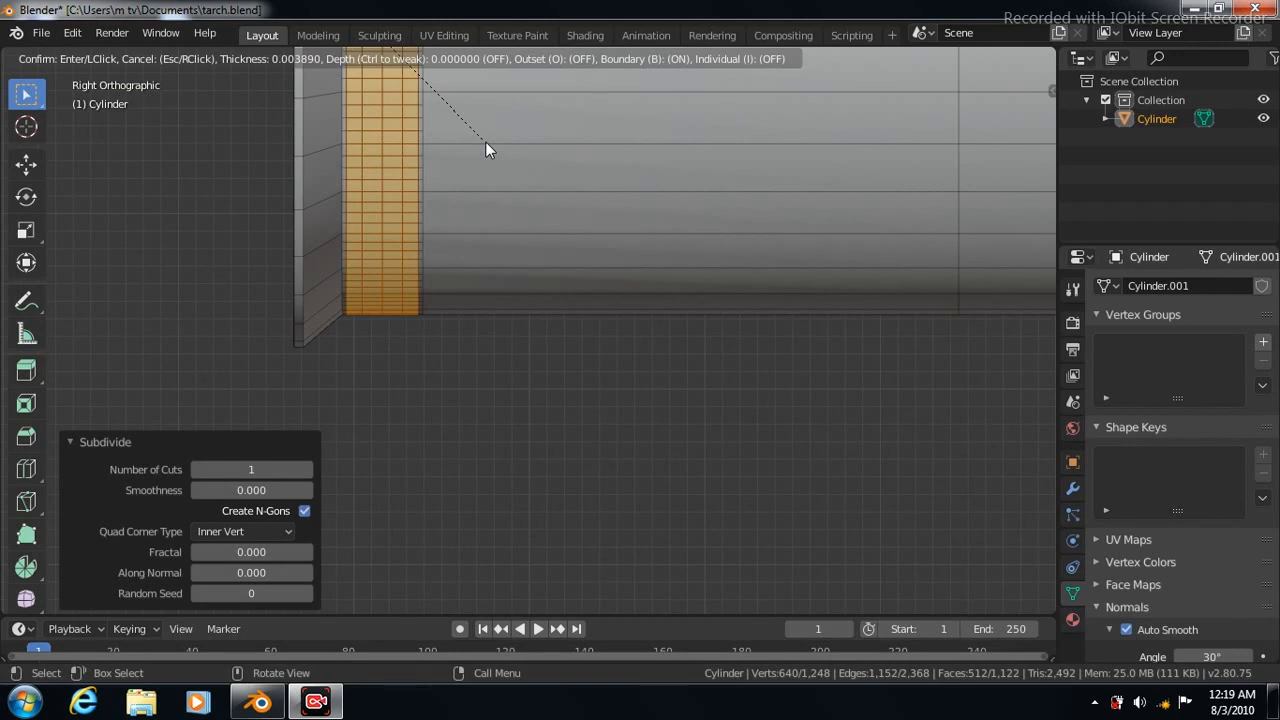
{"action": "left_click", "coordinate": [485, 149]}
{"action": "key", "text": "ctrl+z"}
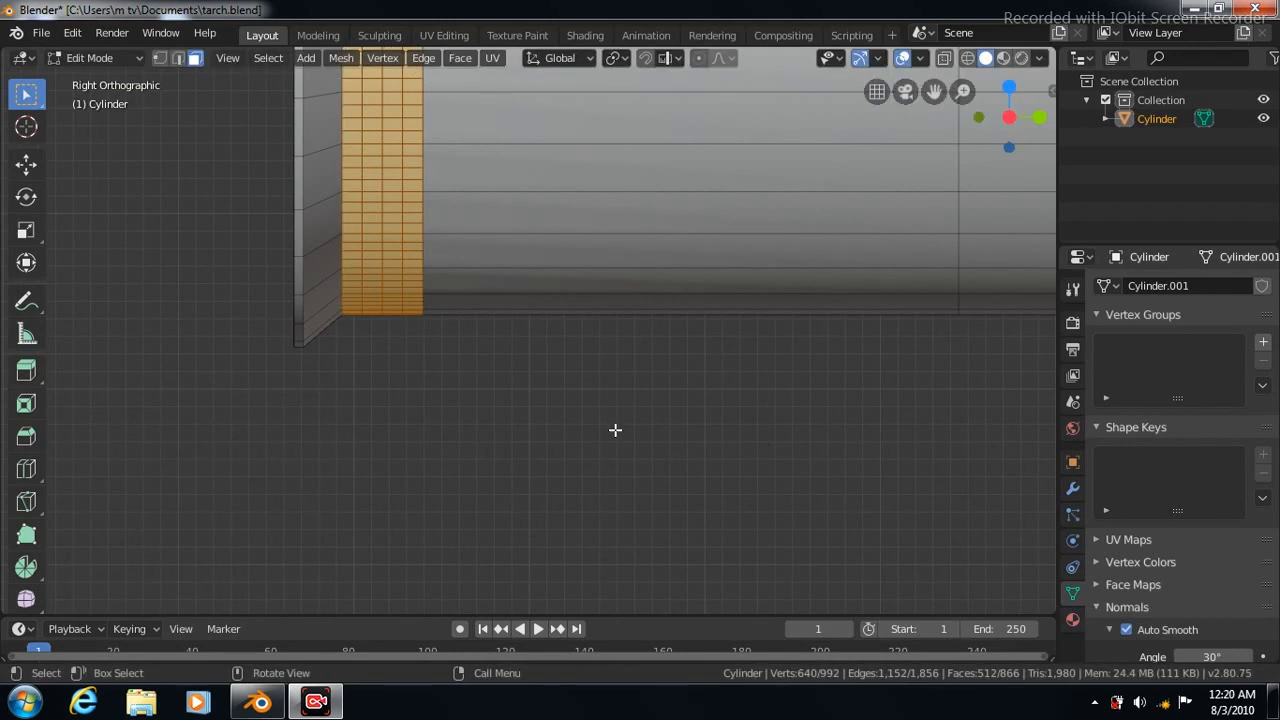
- Inset the subdivided faces behind the rim individually by about 0.004 m, and inset them again individually with zero thickness
{"action": "key", "text": "i"}
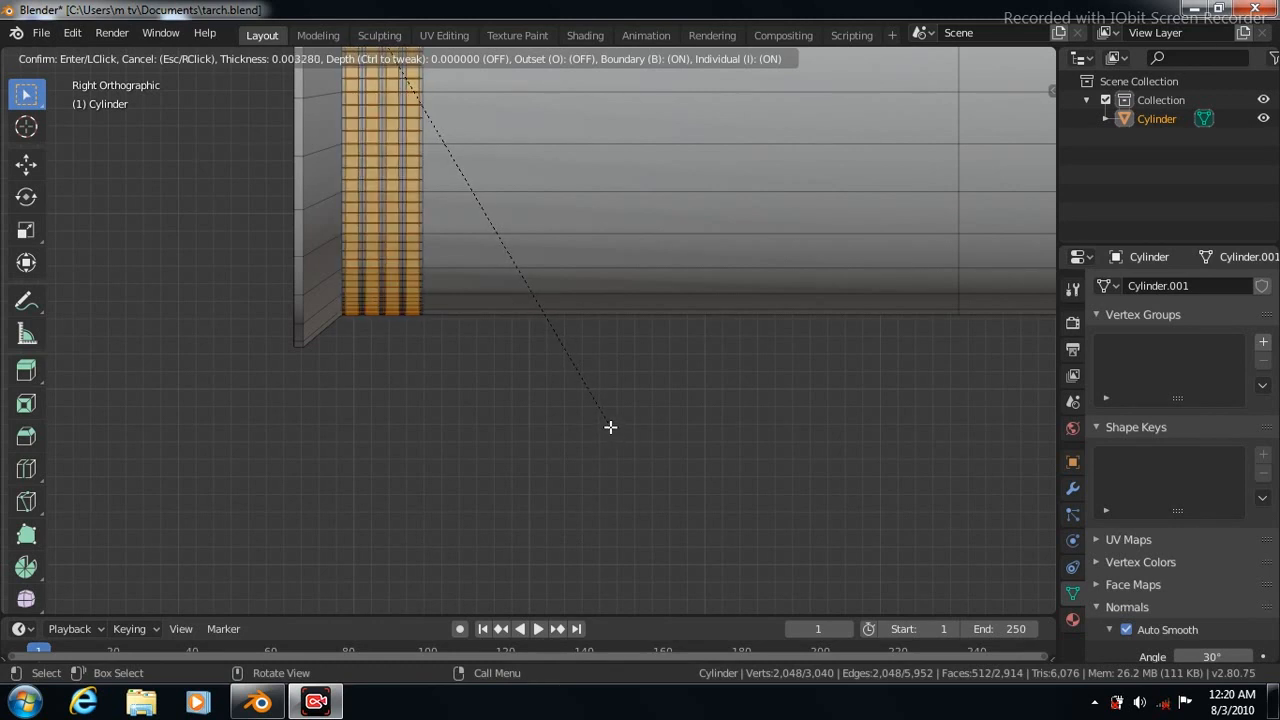
{"action": "left_click", "coordinate": [613, 428]}
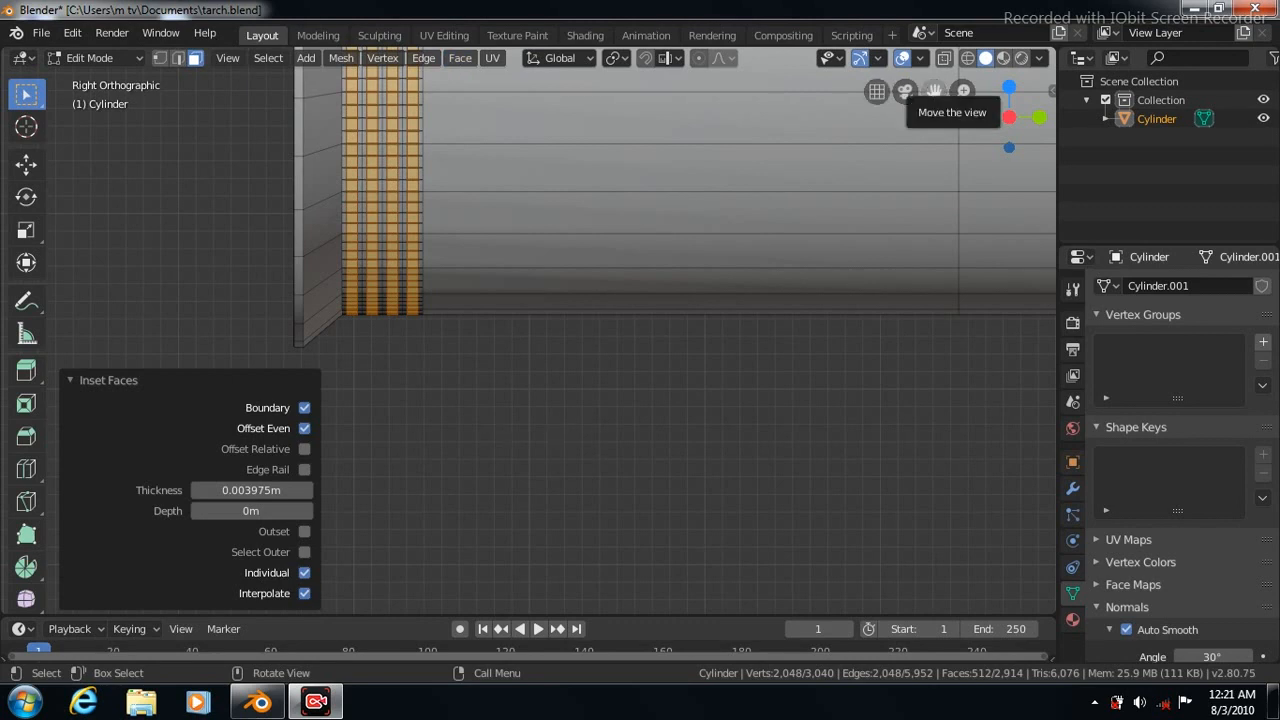
{"action": "mouse_move", "coordinate": [933, 91]}
{"action": "left_mouse_down"}
{"action": "mouse_move", "coordinate": [940, 166]}
{"action": "mouse_move", "coordinate": [933, 91]}
{"action": "left_mouse_up"}
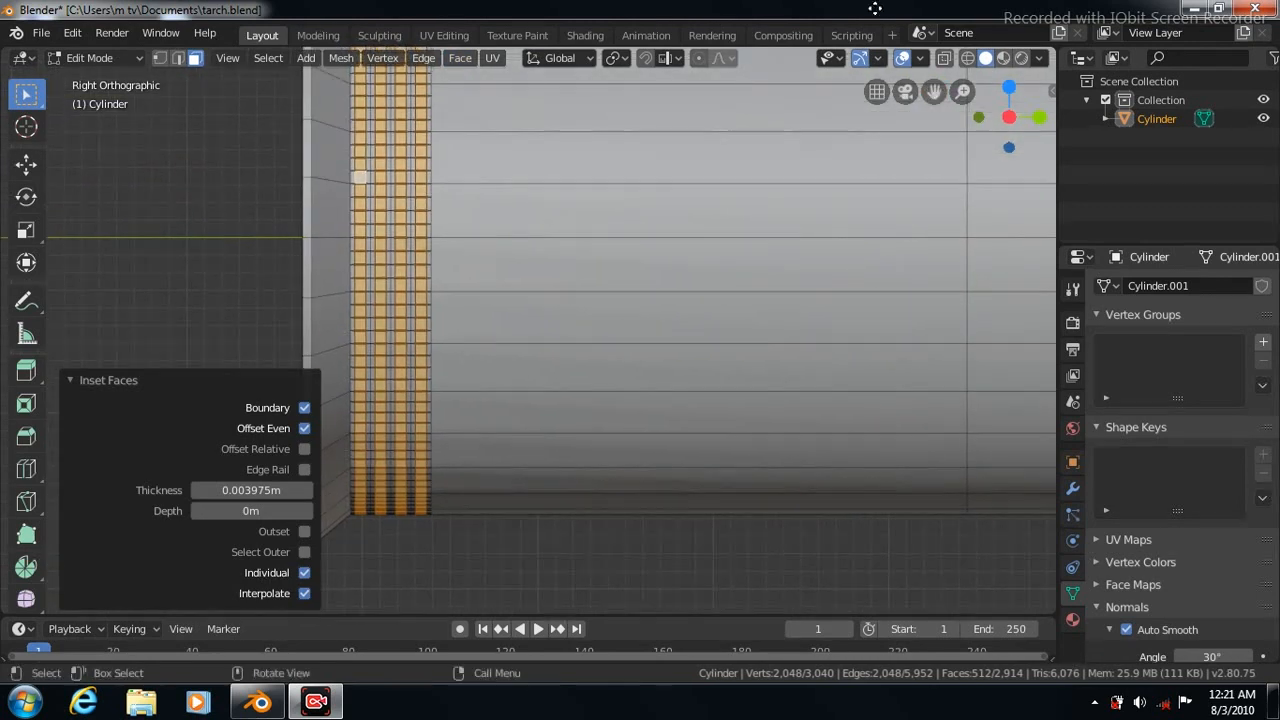
{"action": "left_click", "coordinate": [460, 57]}
{"action": "left_click", "coordinate": [506, 145]}
{"action": "left_click", "coordinate": [506, 145]}
- Scale the inset faces behind the rim uniformly by about 1.073 to raise them as grip knurling
{"action": "left_click", "coordinate": [27, 233]}
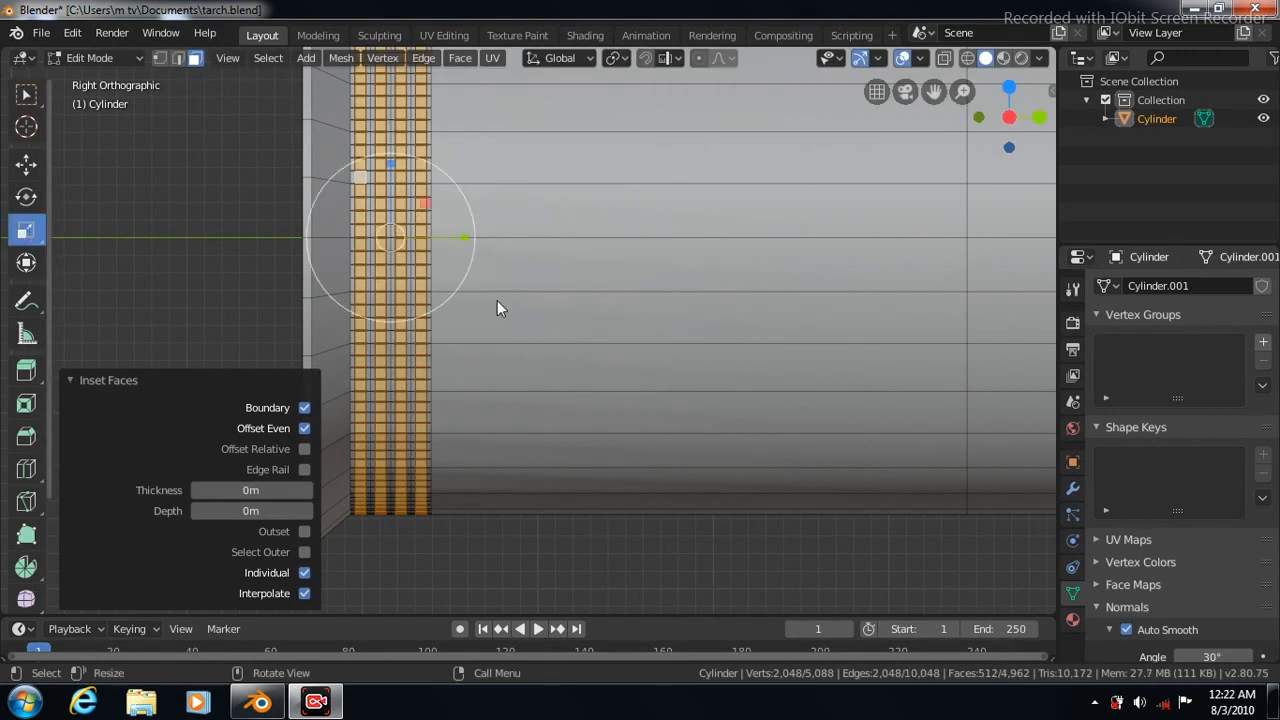
{"action": "left_click_drag", "start_coordinate": [540, 324], "coordinate": [550, 333]}
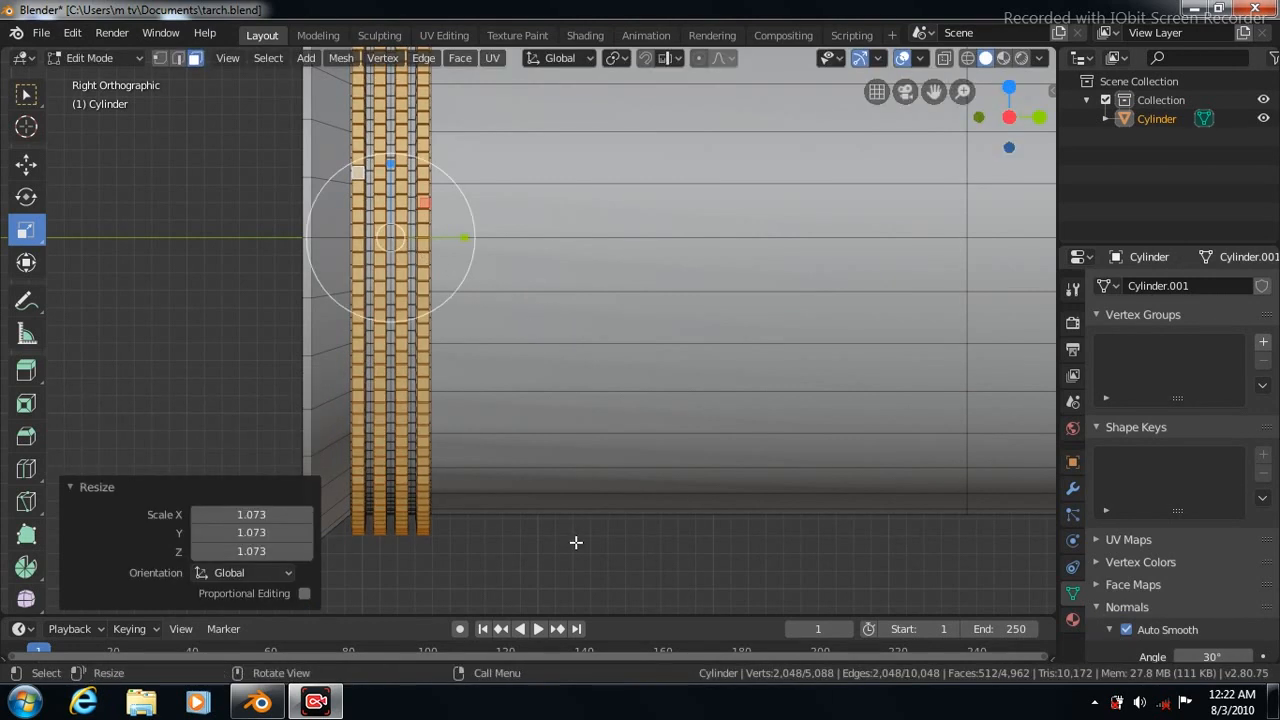
{"action": "scroll", "coordinate": [576, 542], "scroll_direction": "down", "scroll_amount": 3}
- Select the whole ring of faces on the head just before the taper
{"action": "left_click", "coordinate": [26, 94]}
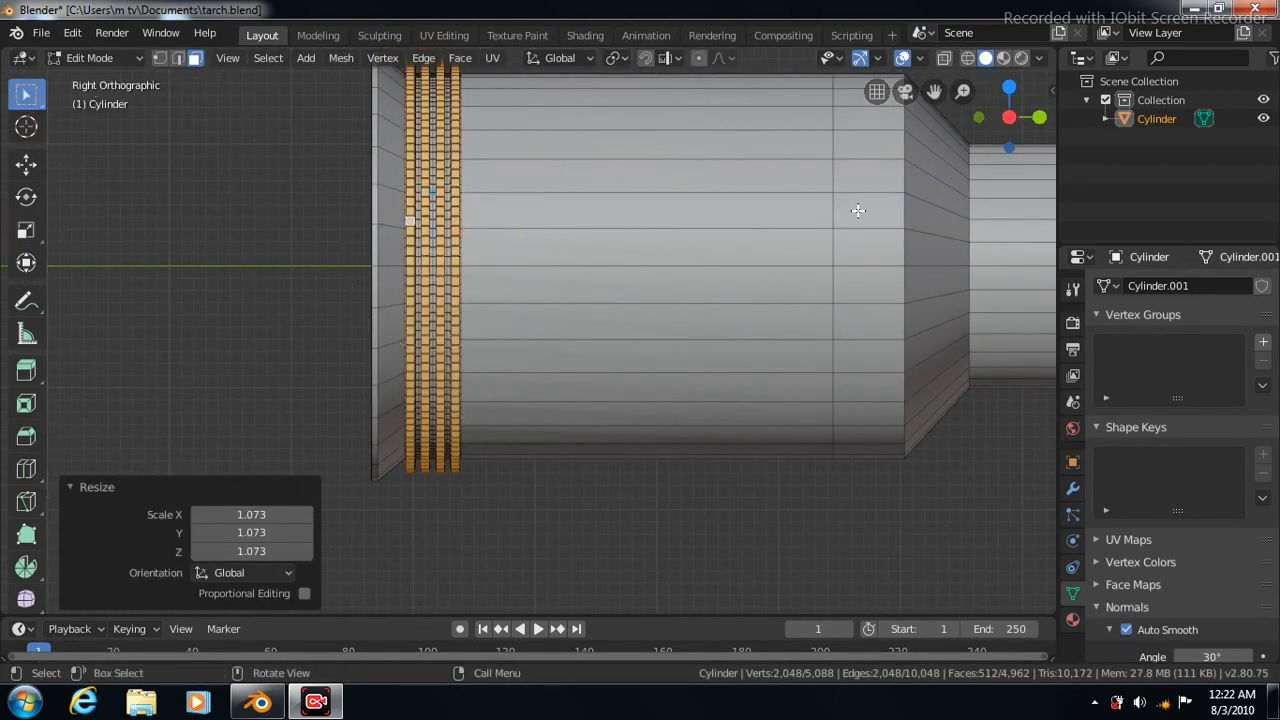
{"action": "left_click", "coordinate": [858, 207]}
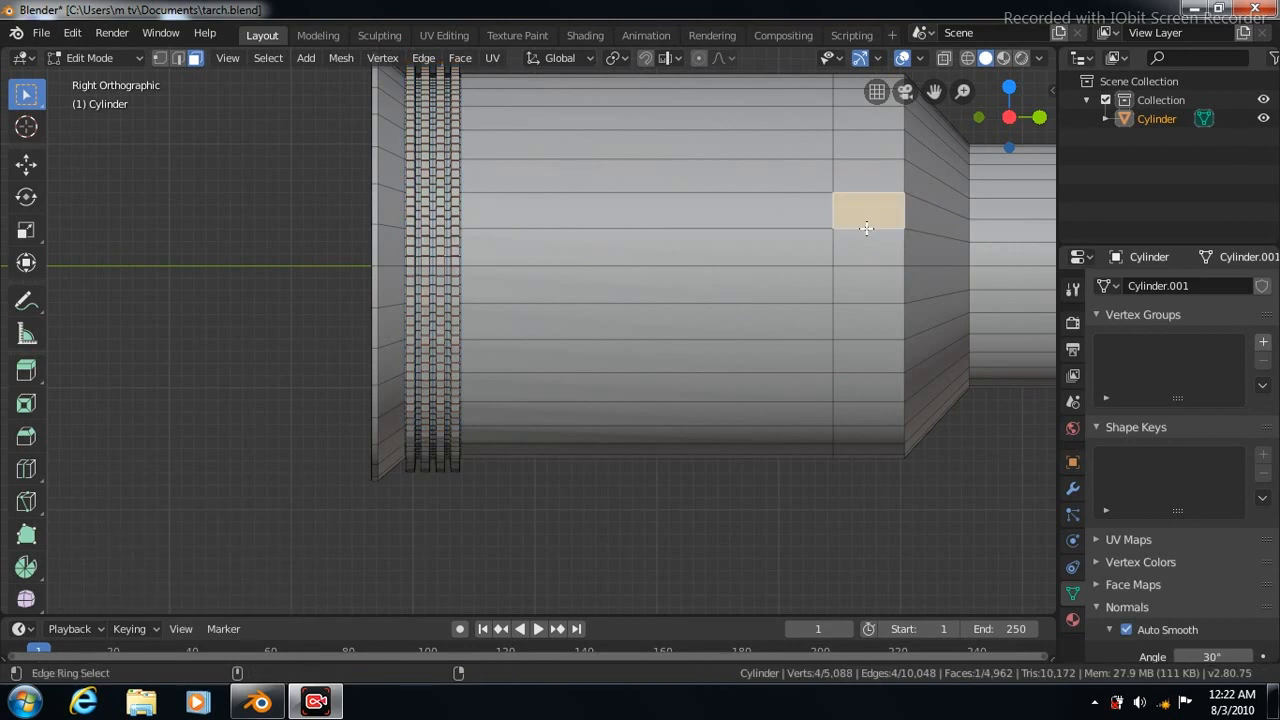
{"action": "left_click", "coordinate": [866, 225], "text": "ctrl+alt"}
{"action": "key", "text": "i"}
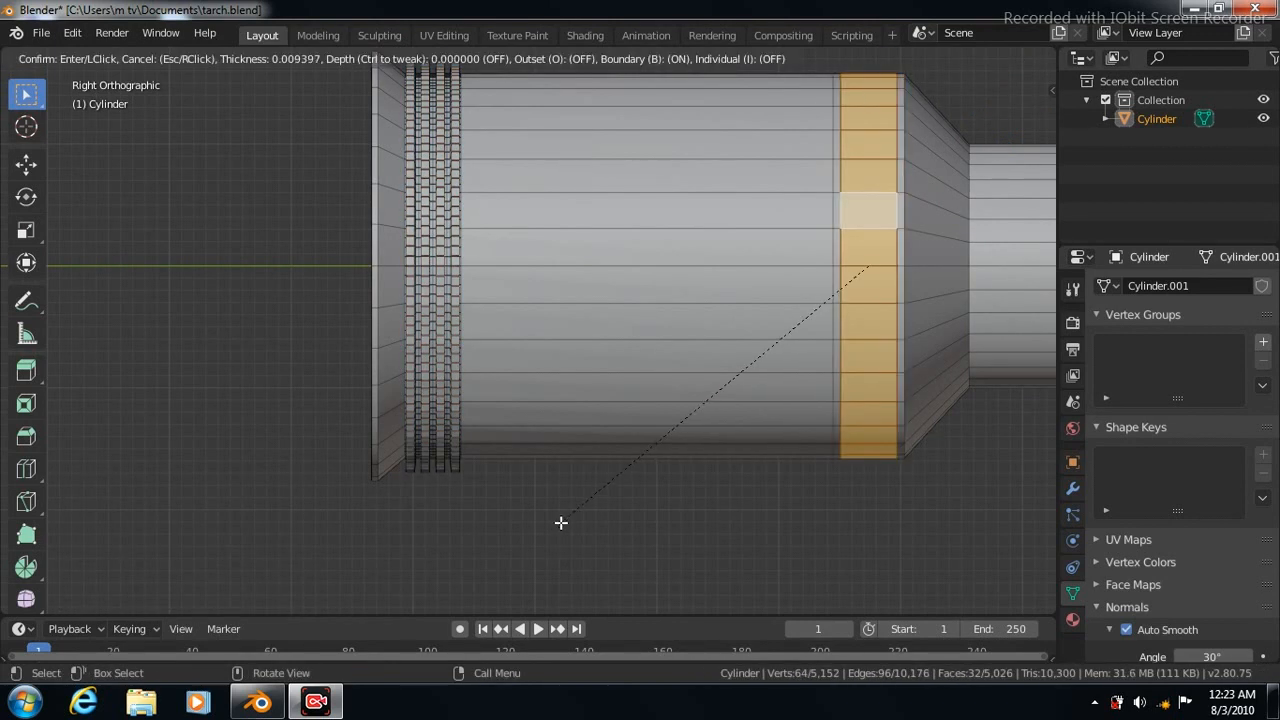
{"action": "left_click", "coordinate": [560, 523]}
{"action": "key", "text": "ctrl+z"}
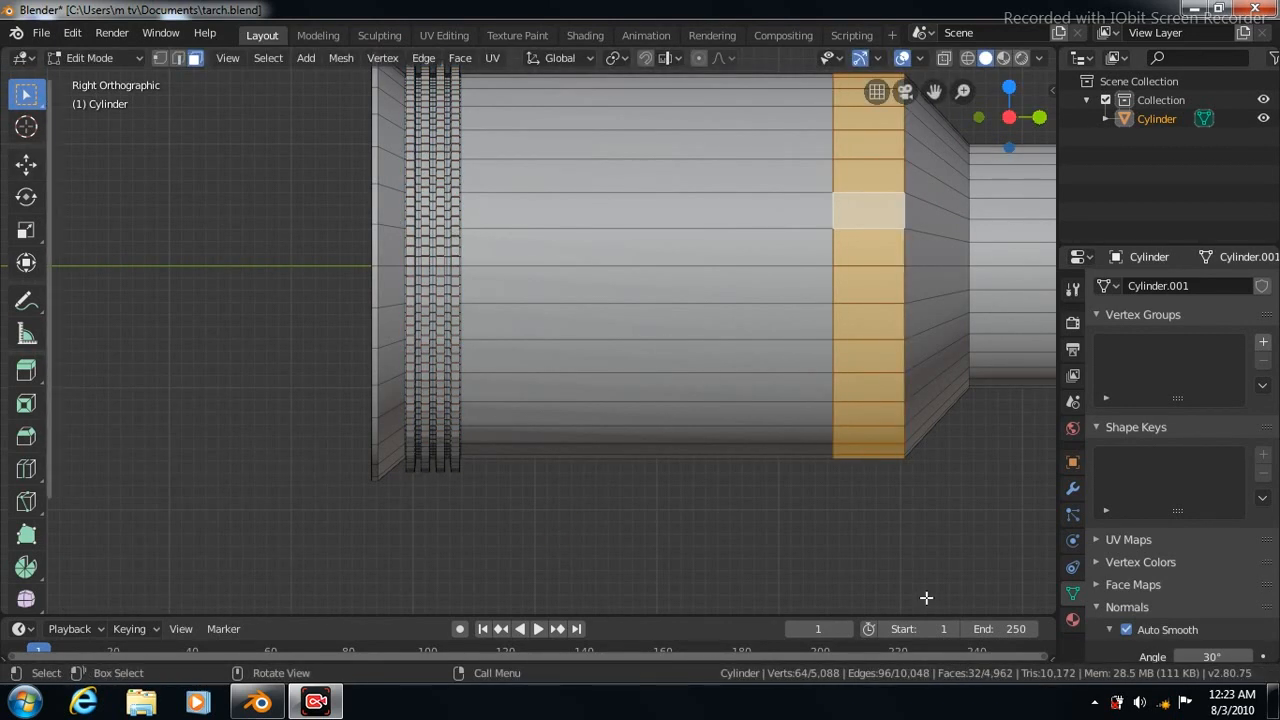
{"action": "key", "text": "i"}
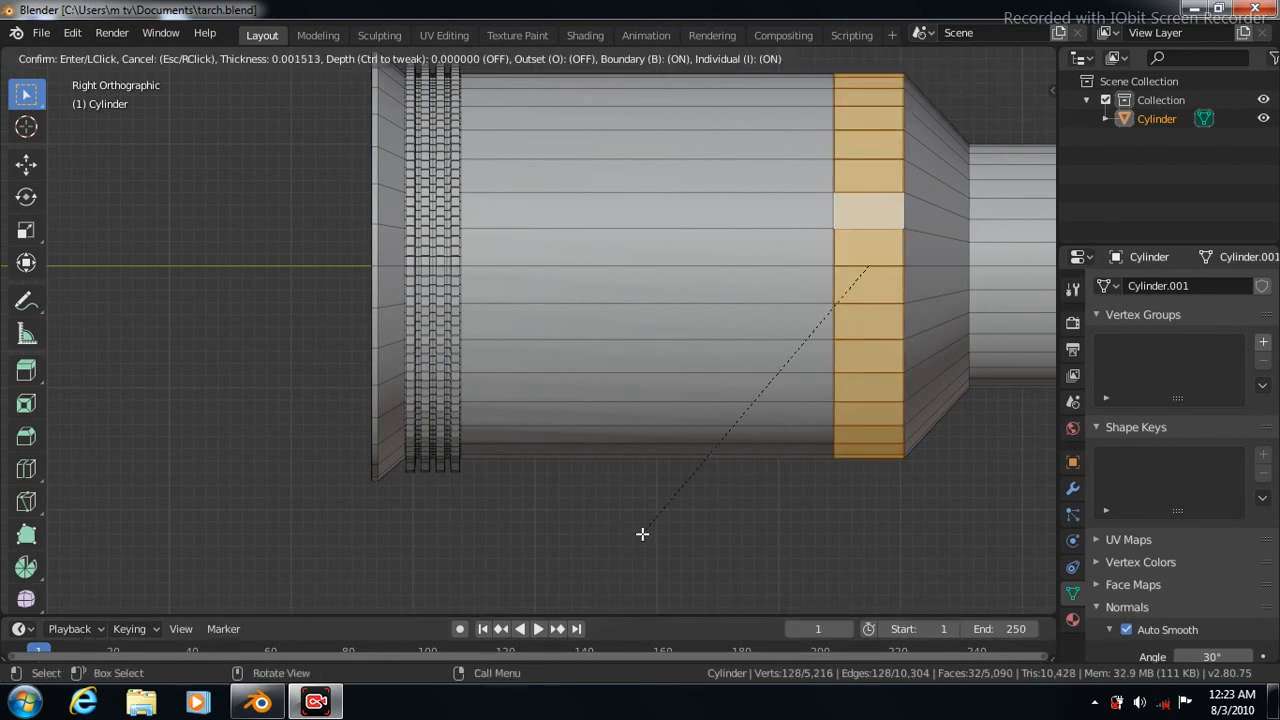
{"action": "left_click", "coordinate": [647, 530]}
{"action": "key", "text": "ctrl+z"}
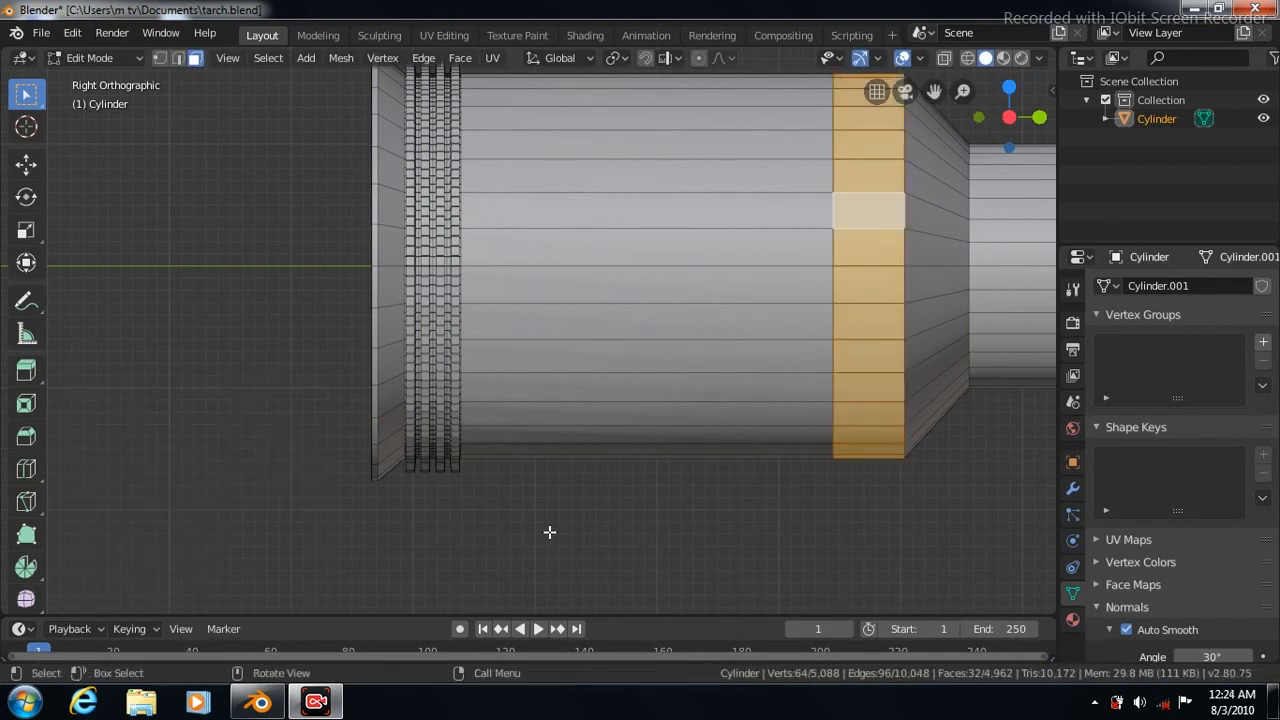
- Subdivide the selected face ring near the taper with 3 cuts, and subdivide it once more with 1 cut
{"action": "right_click", "coordinate": [237, 176]}
{"action": "left_click", "coordinate": [237, 176]}
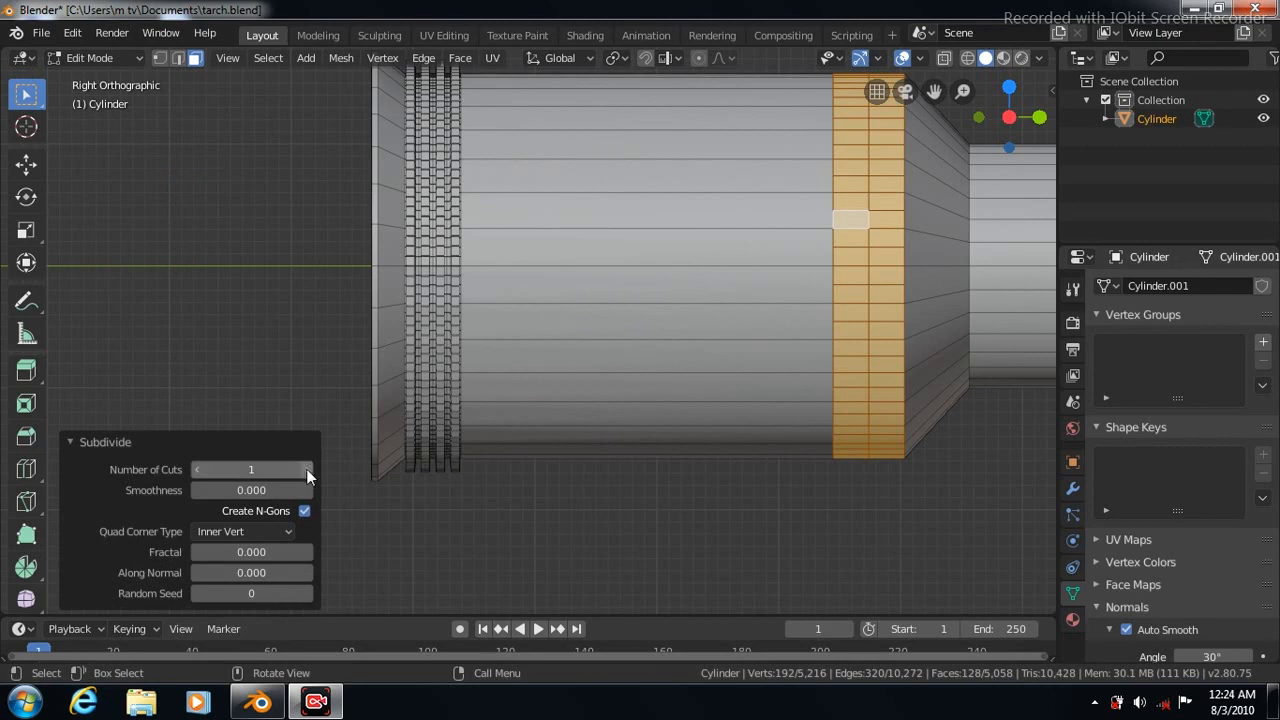
{"action": "left_click", "coordinate": [306, 469]}
{"action": "left_click", "coordinate": [306, 469]}
{"action": "right_click", "coordinate": [234, 200]}
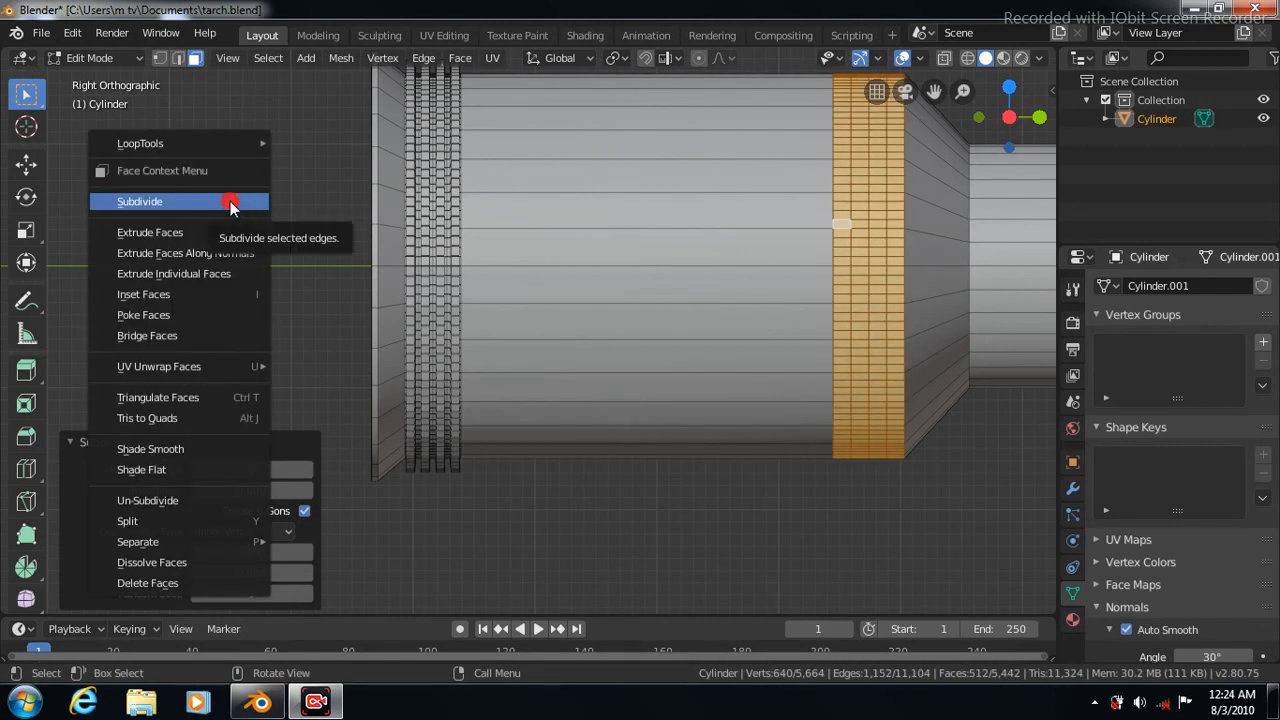
{"action": "left_click", "coordinate": [236, 196]}
- Inset the subdivided faces near the taper individually with zero thickness
{"action": "scroll", "coordinate": [637, 479], "scroll_direction": "up", "scroll_amount": 3}
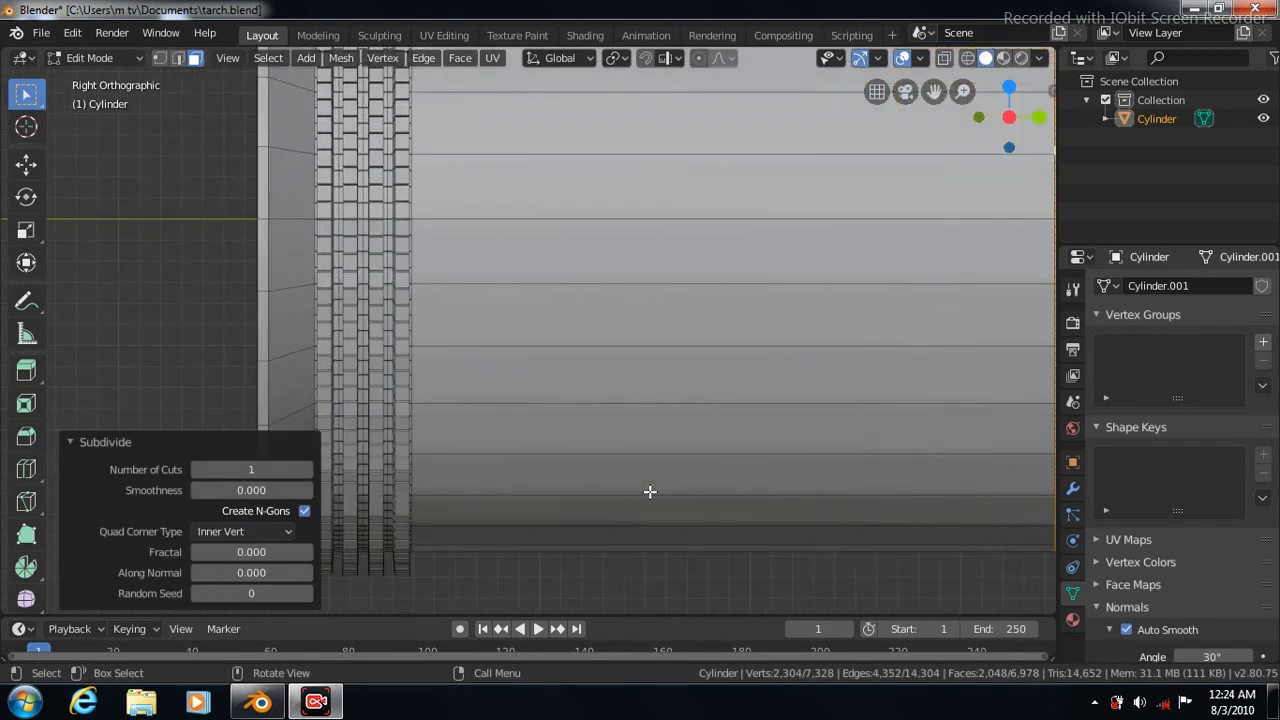
{"action": "left_click_drag", "start_coordinate": [934, 91], "coordinate": [801, 363]}
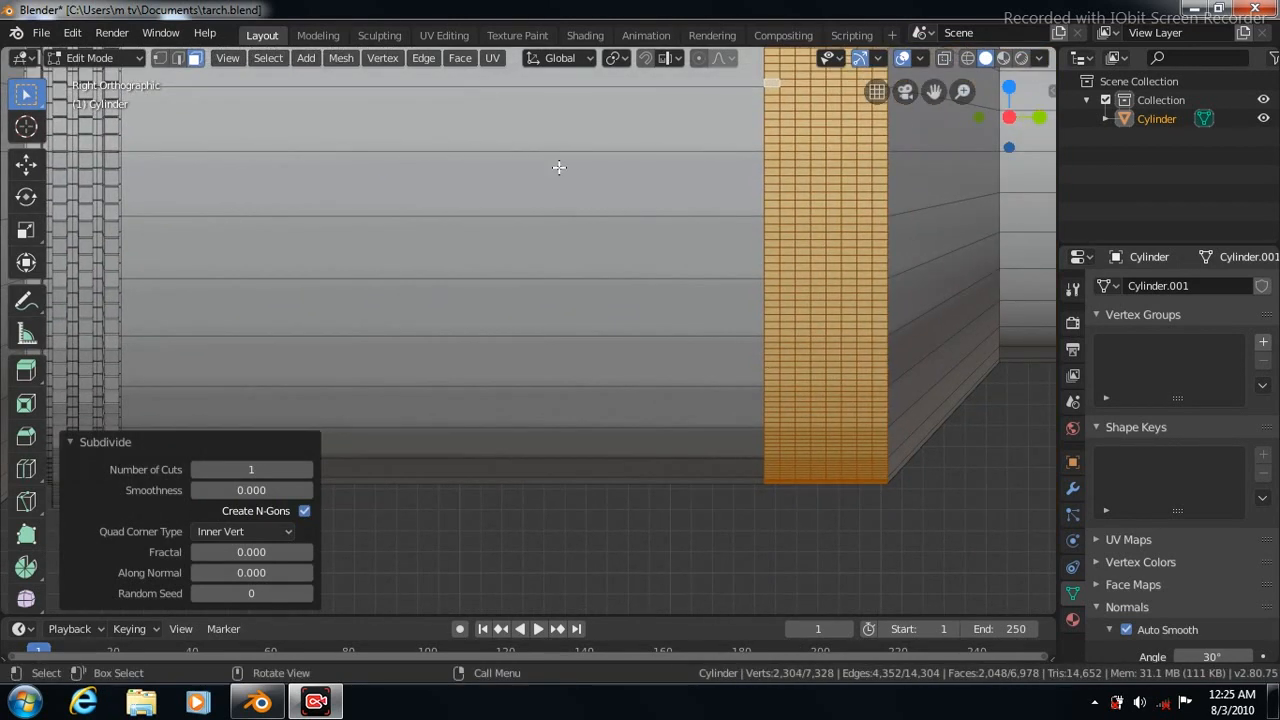
{"action": "left_click", "coordinate": [460, 57]}
{"action": "left_click", "coordinate": [484, 146]}
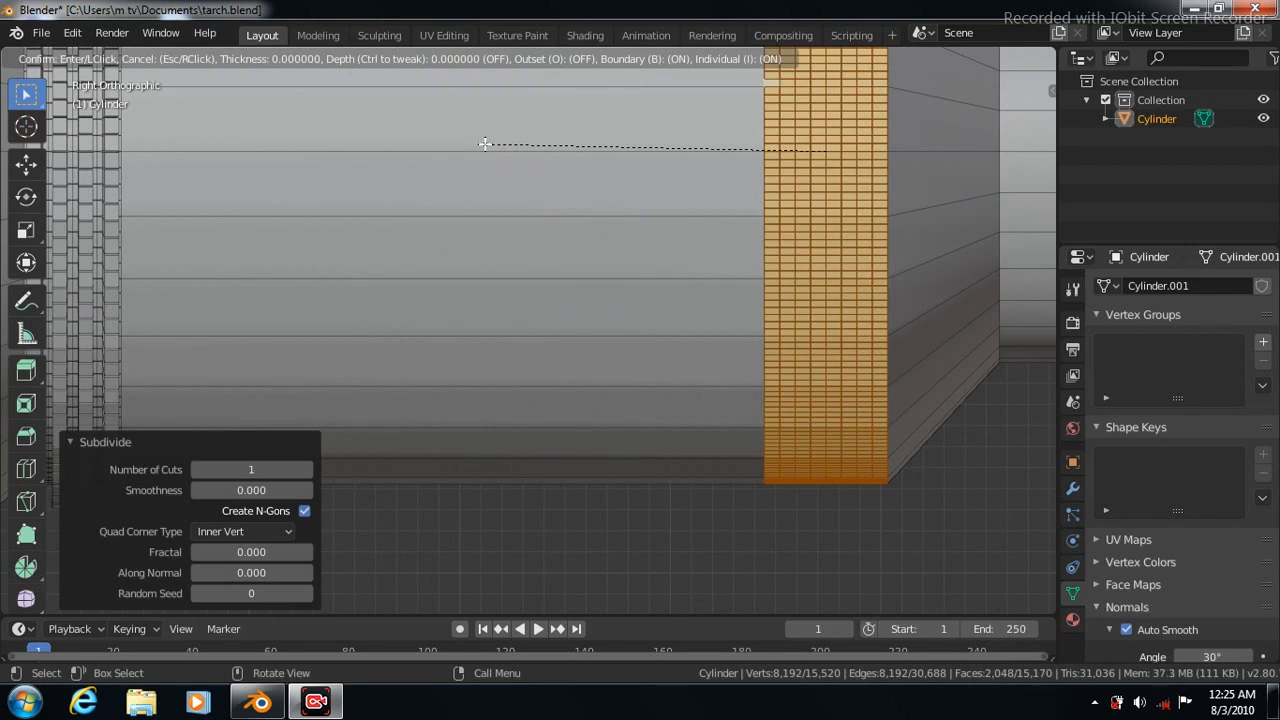
{"action": "left_click", "coordinate": [484, 143]}
- Scale the face ring near the taper uniformly by about 1.054 to raise it as a band
{"action": "left_click", "coordinate": [26, 230]}
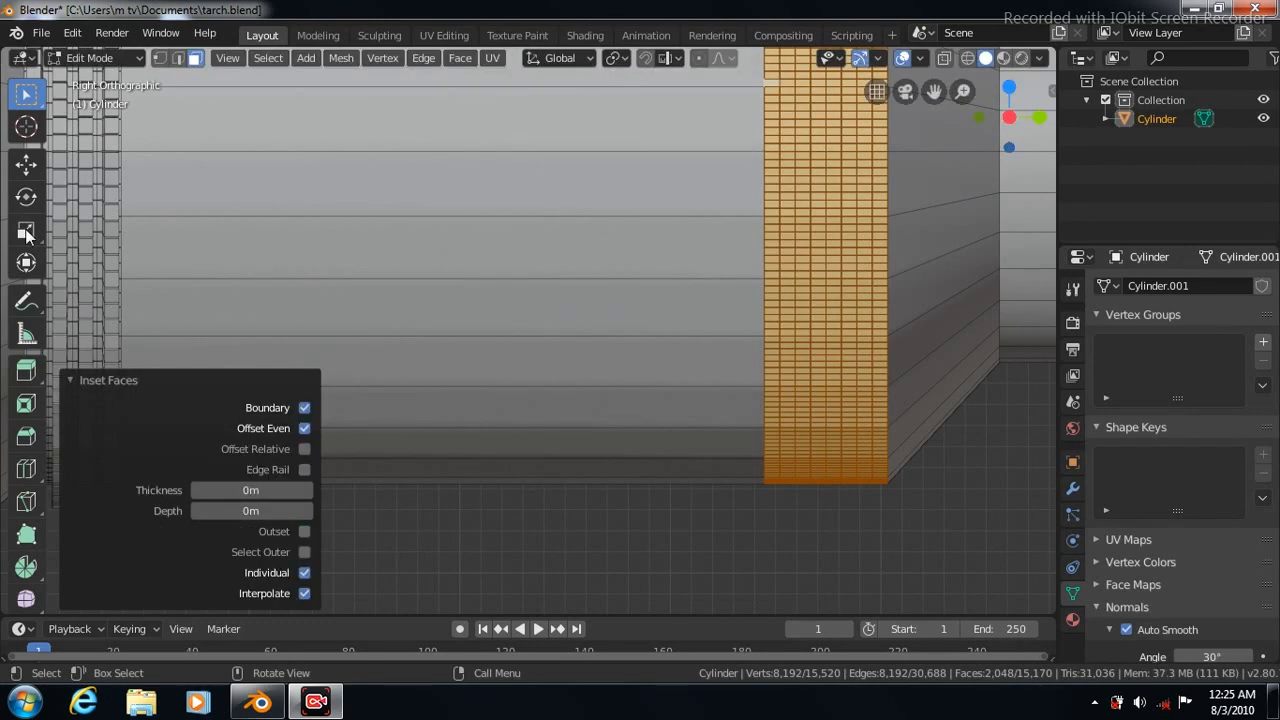
{"action": "key", "text": "s"}
{"action": "left_click", "coordinate": [956, 280]}
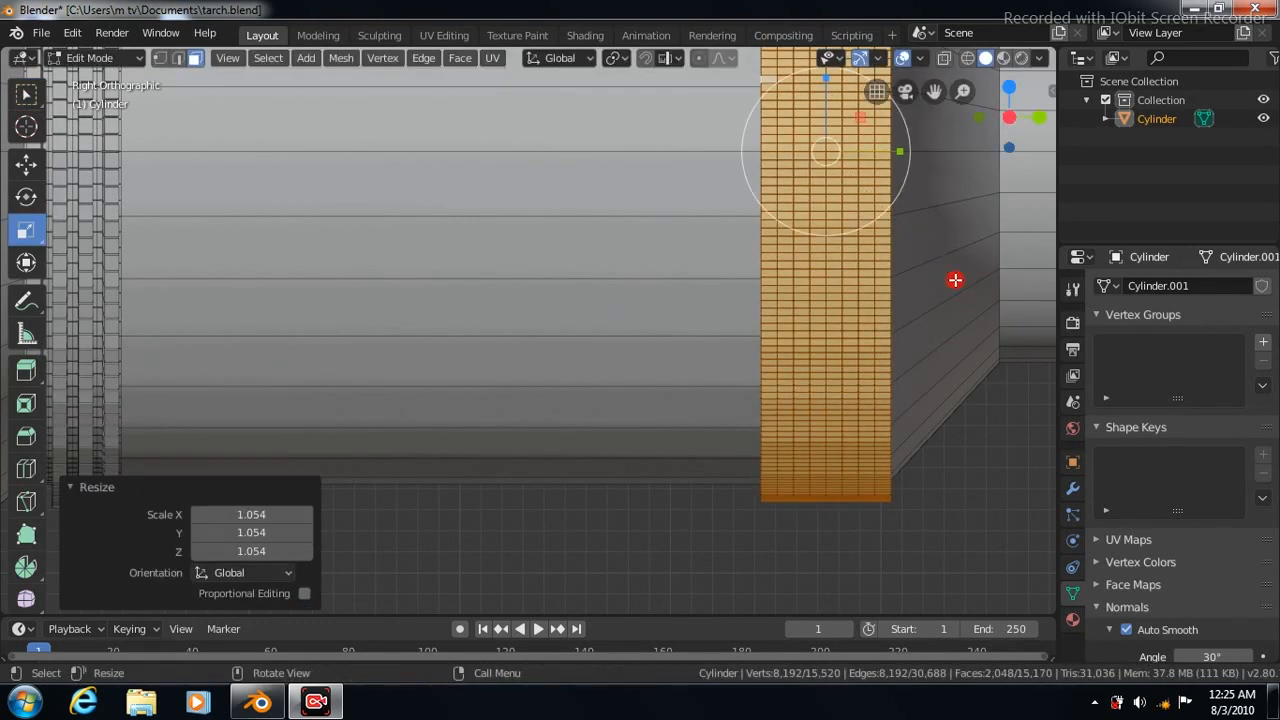
{"action": "left_click", "coordinate": [952, 284]}
{"action": "key", "text": "ctrl+z"}
{"action": "key", "text": "s"}
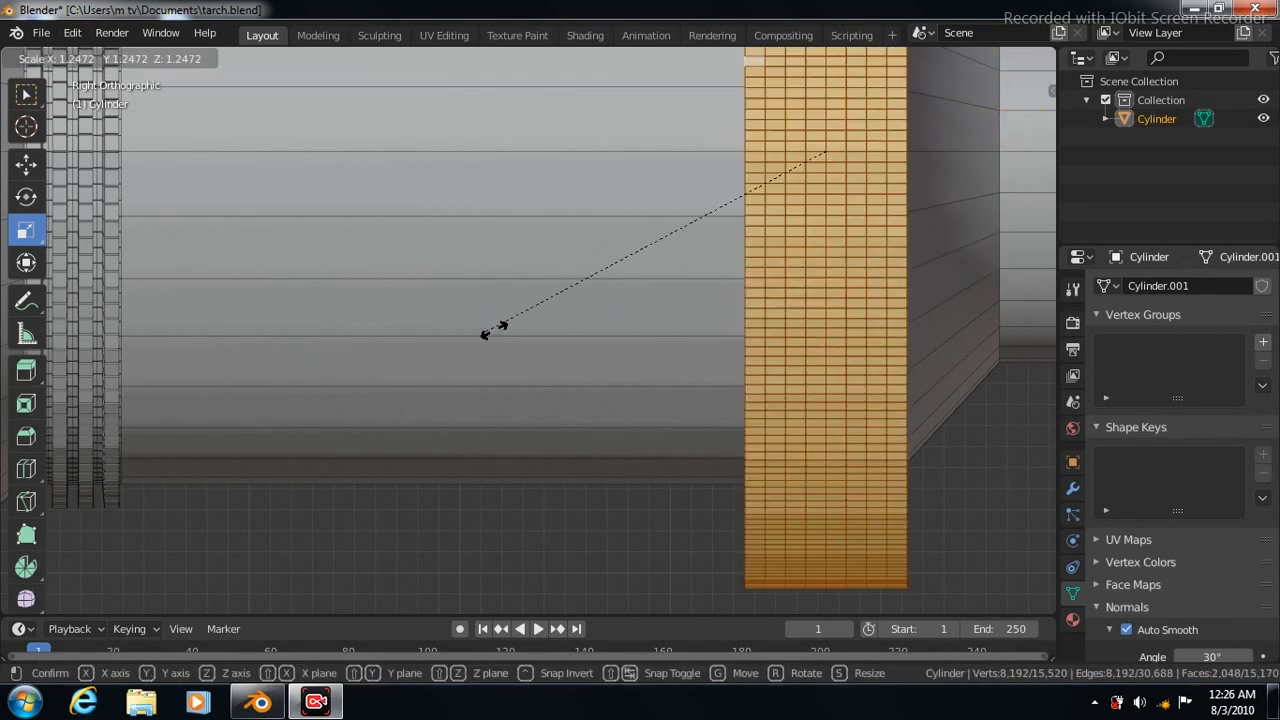
{"action": "left_click", "coordinate": [522, 317]}
{"action": "key", "text": "ctrl+z"}
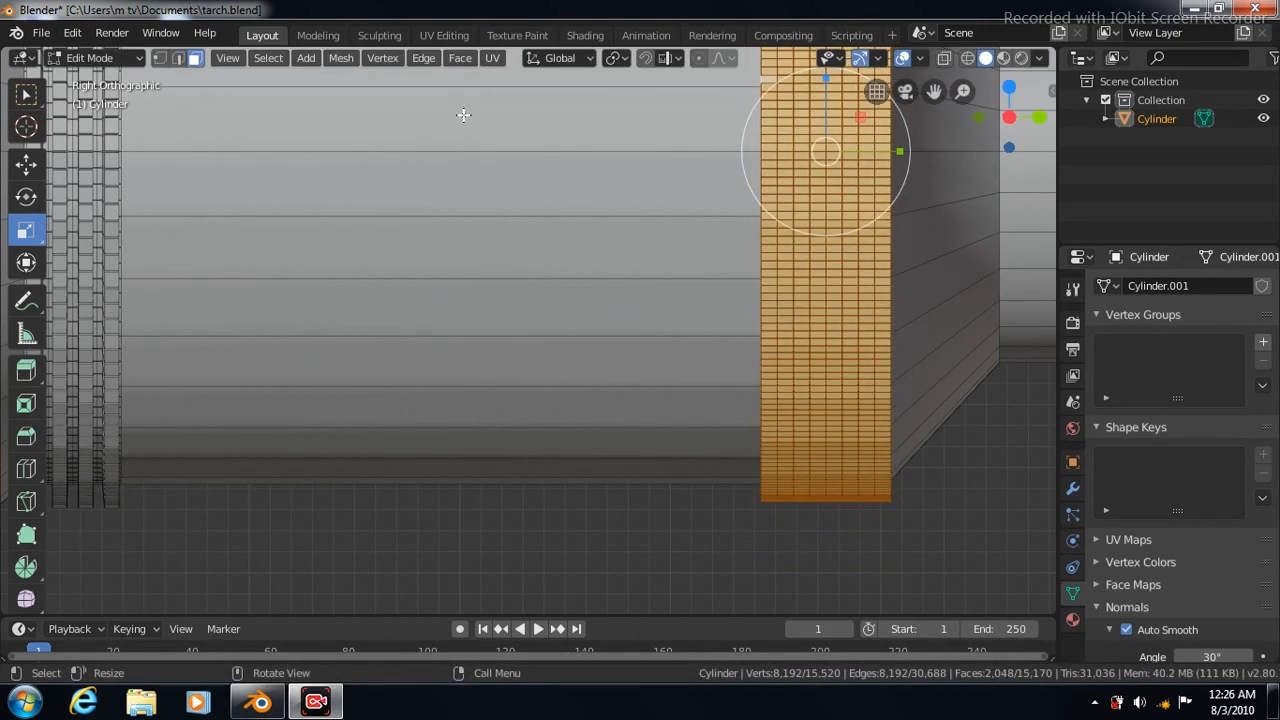
- Inset the raised band's faces individually by about 0.0034 m and scale them uniformly by about 1.051
{"action": "left_click", "coordinate": [460, 57]}
{"action": "left_click", "coordinate": [489, 148]}
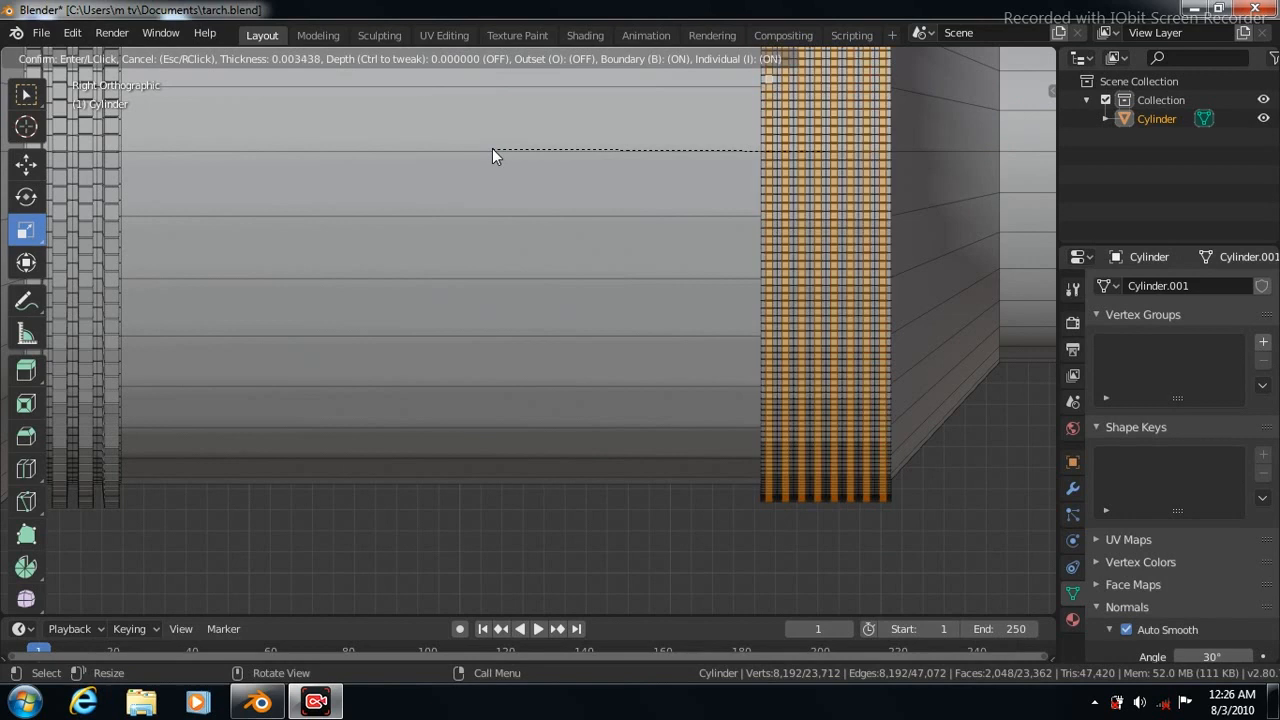
{"action": "left_click", "coordinate": [492, 155]}
{"action": "key", "text": "s"}
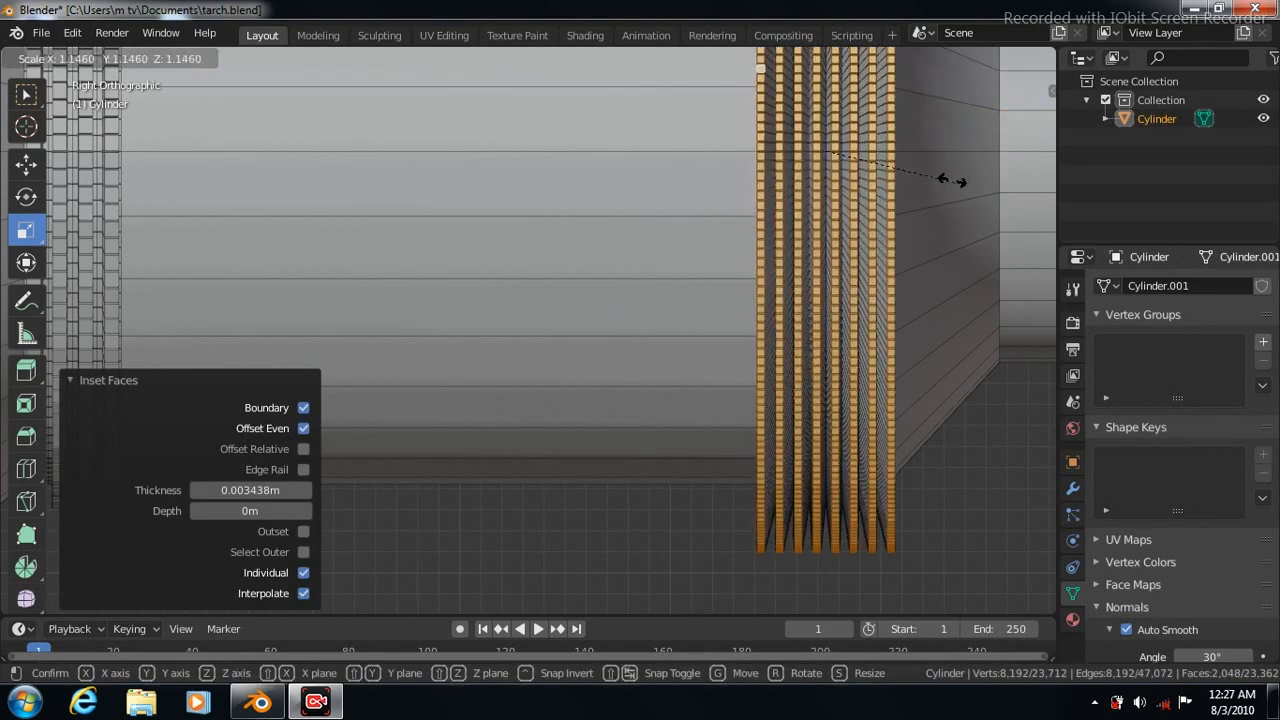
{"action": "left_click", "coordinate": [945, 179]}
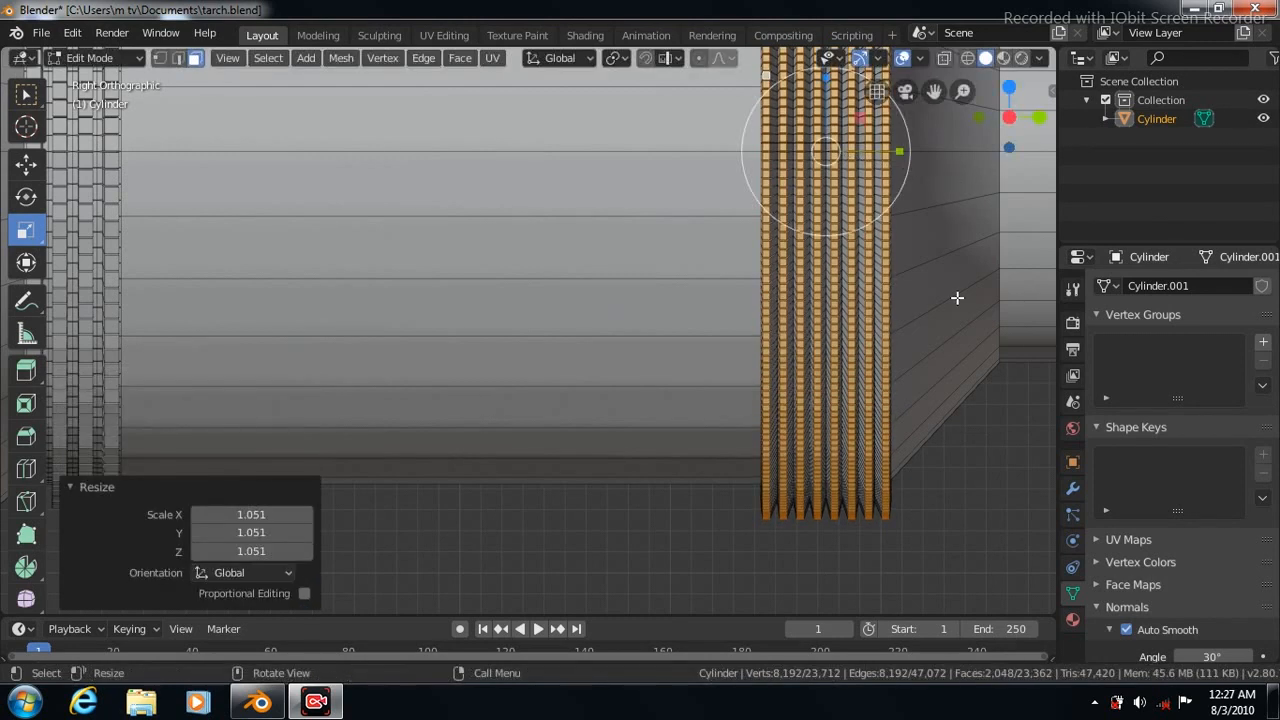
- Scale the band's inset faces down by about 0.967, then check the shading in Object Mode and return to Edit Mode
{"action": "scroll", "coordinate": [957, 297], "scroll_direction": "down", "scroll_amount": 3}
{"action": "key", "text": "s"}
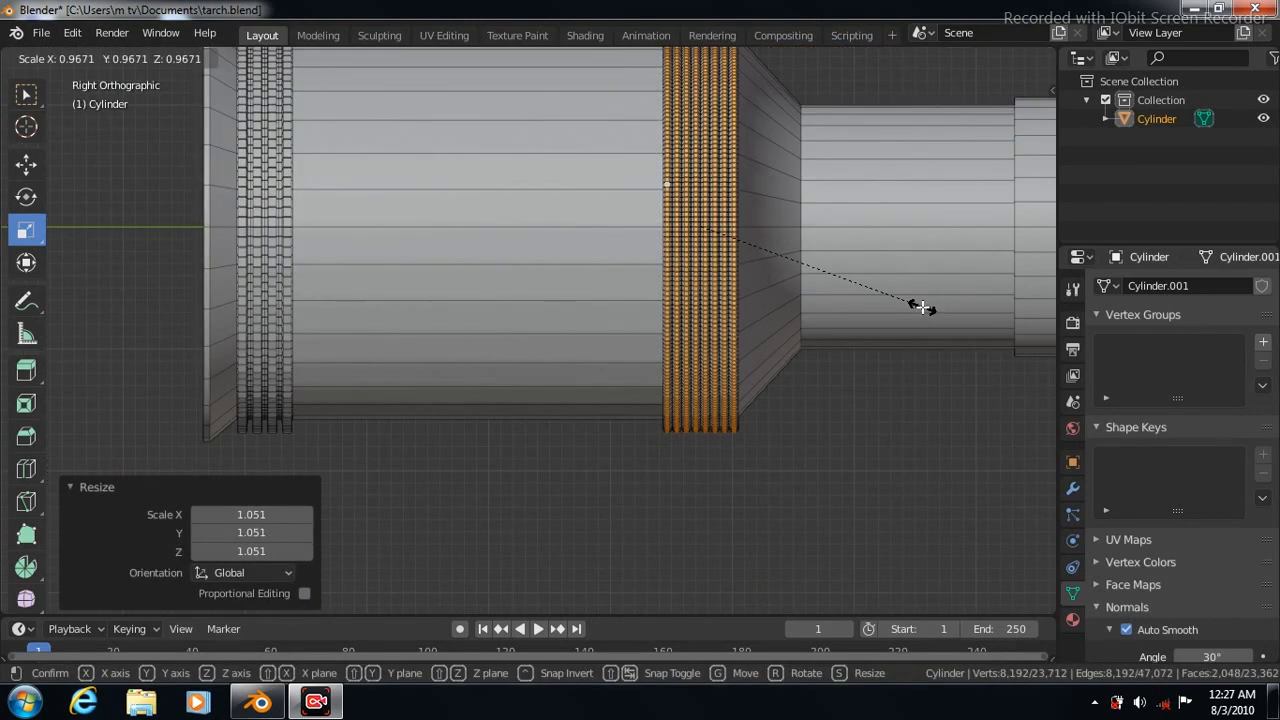
{"action": "left_click", "coordinate": [920, 303]}
{"action": "key", "text": "Tab"}
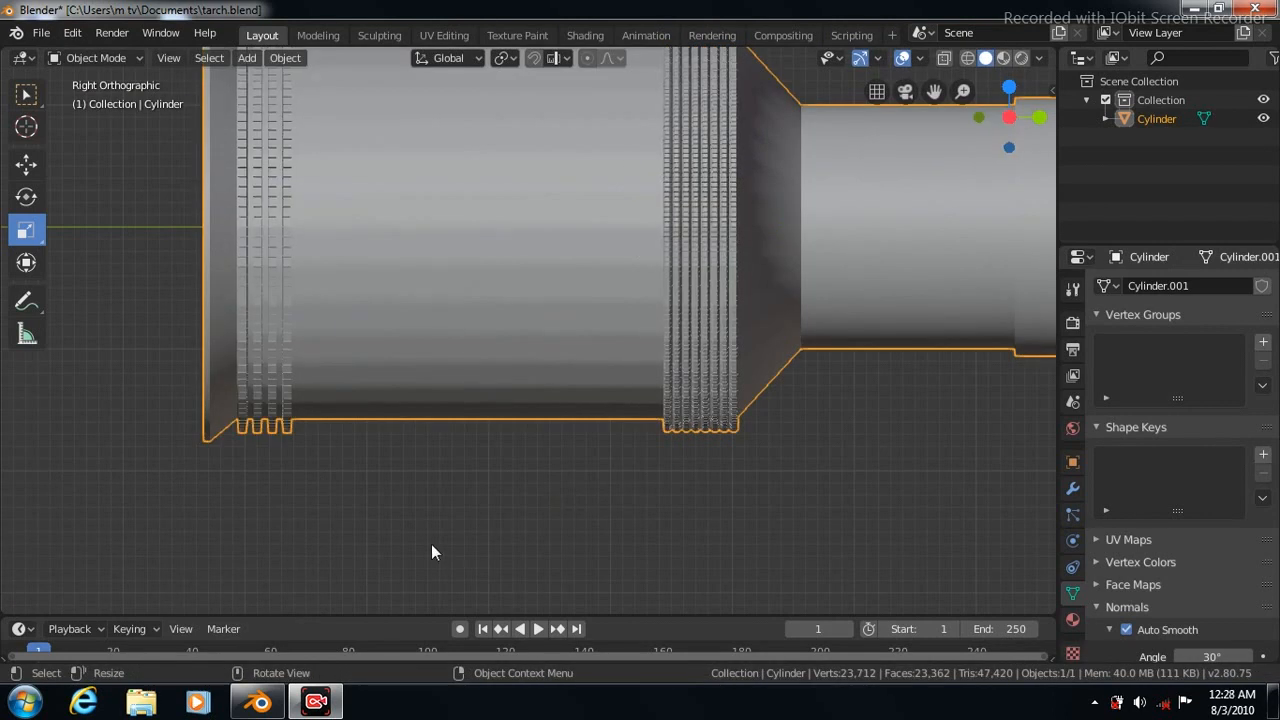
{"action": "key", "text": "Tab"}
{"action": "scroll", "coordinate": [693, 508], "scroll_direction": "down", "scroll_amount": 3}
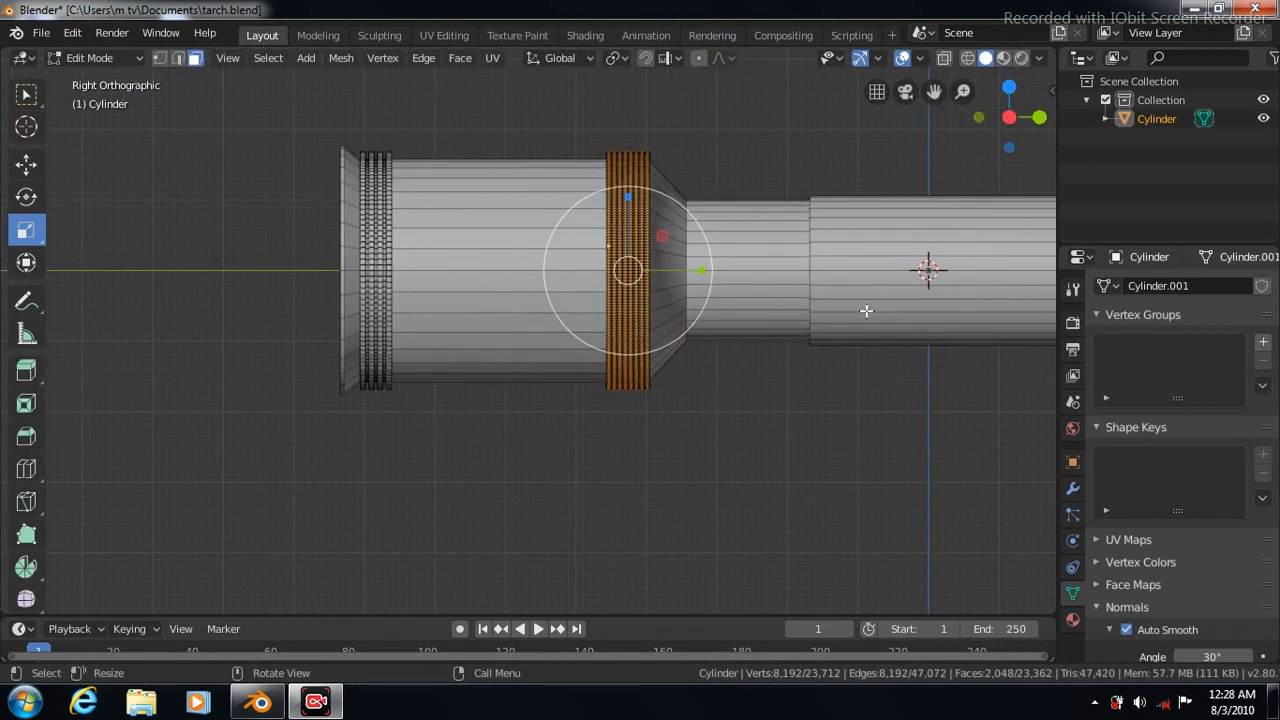
- Add a loop cut near each end of the narrow neck, sliding the one nearest the head to a factor of about 0.615
{"action": "left_click_drag", "start_coordinate": [933, 91], "coordinate": [891, 95]}
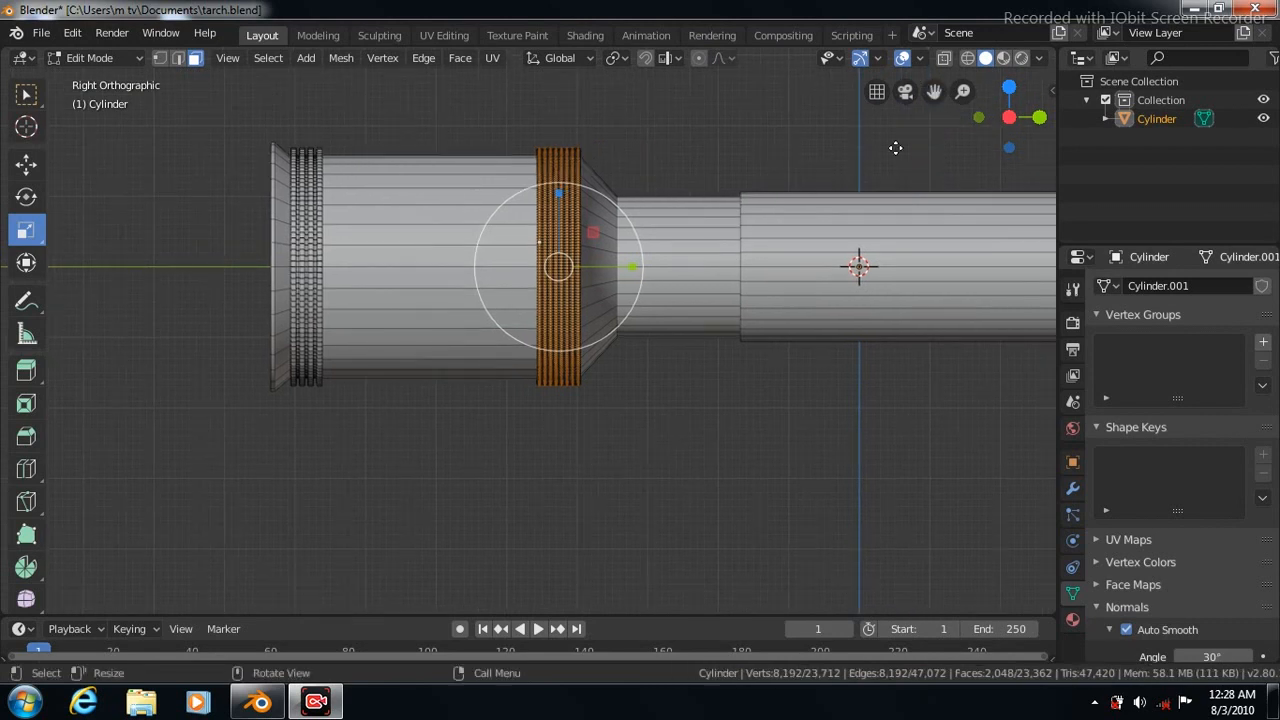
{"action": "left_click", "coordinate": [26, 469]}
{"action": "left_click_drag", "start_coordinate": [677, 241], "coordinate": [728, 248]}
{"action": "left_click_drag", "start_coordinate": [629, 262], "coordinate": [637, 262]}
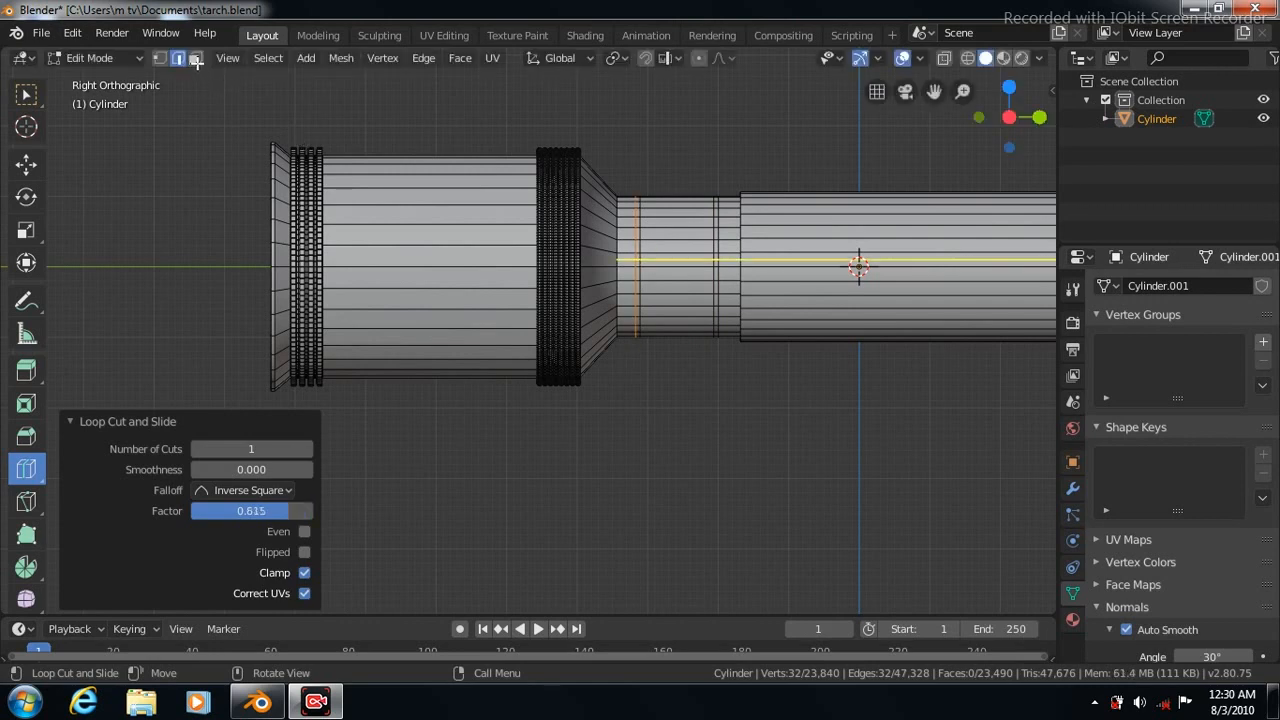
- Select the full ring of neck faces between the new loop cuts and scale it uniformly by about 0.911
{"action": "left_click", "coordinate": [194, 58]}
{"action": "left_click", "coordinate": [27, 97]}
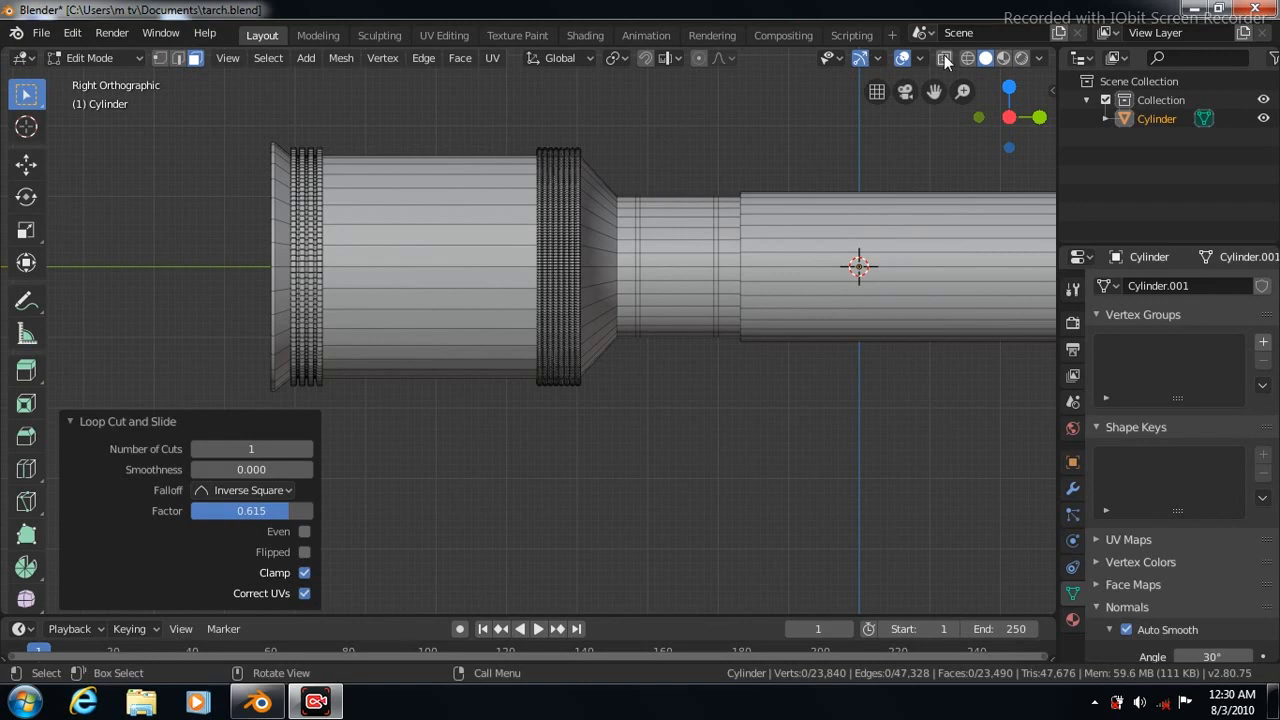
{"action": "left_click", "coordinate": [944, 58]}
{"action": "left_click_drag", "start_coordinate": [648, 138], "coordinate": [706, 392]}
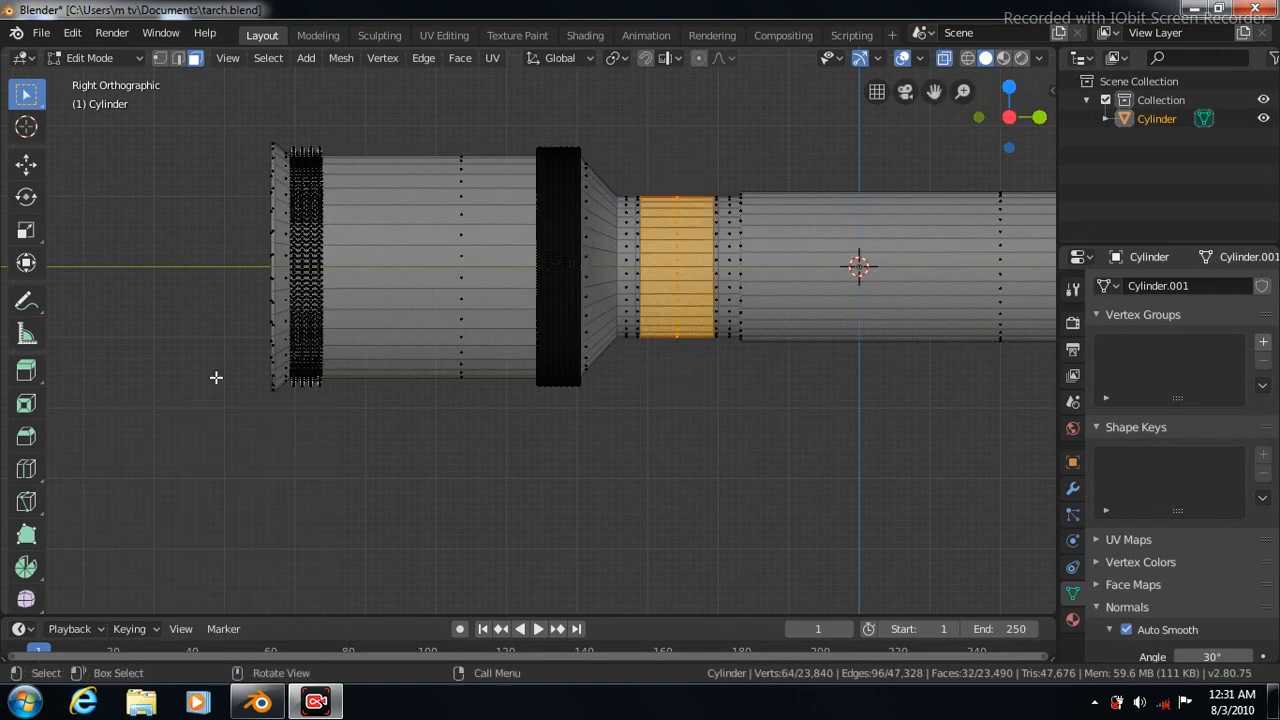
{"action": "left_click", "coordinate": [27, 232]}
{"action": "key", "text": "s"}
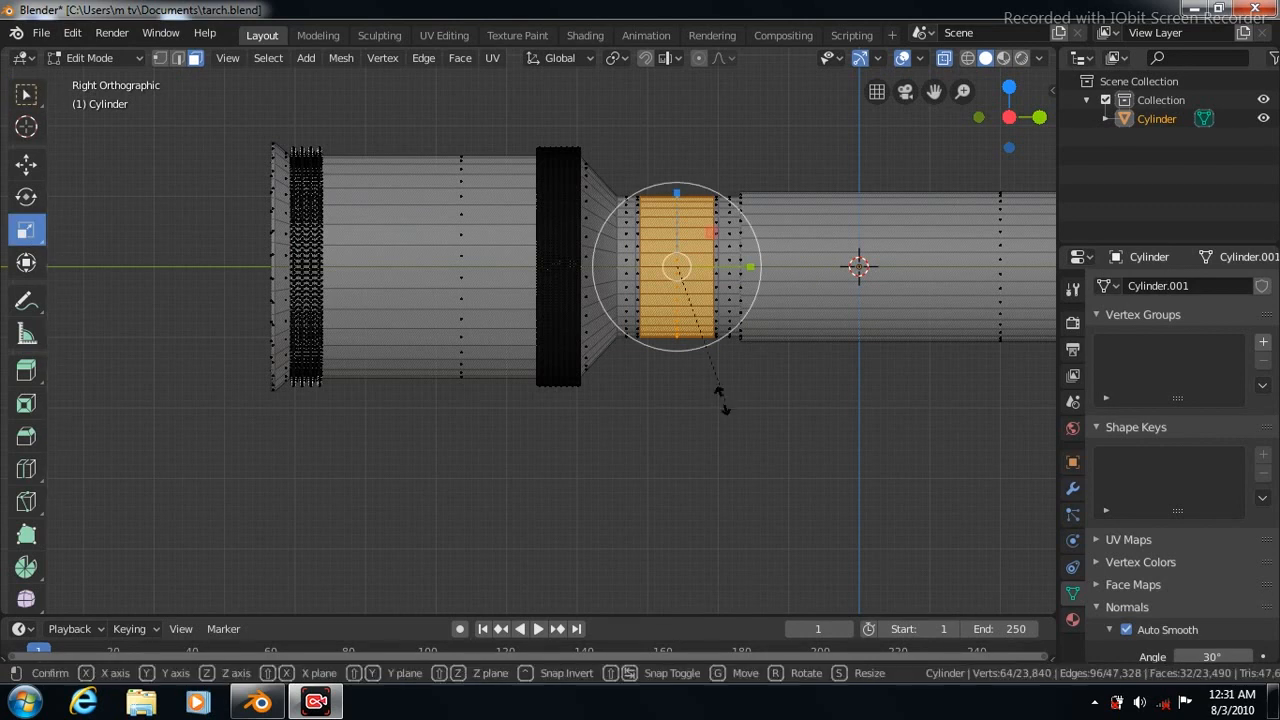
{"action": "left_click", "coordinate": [719, 393]}
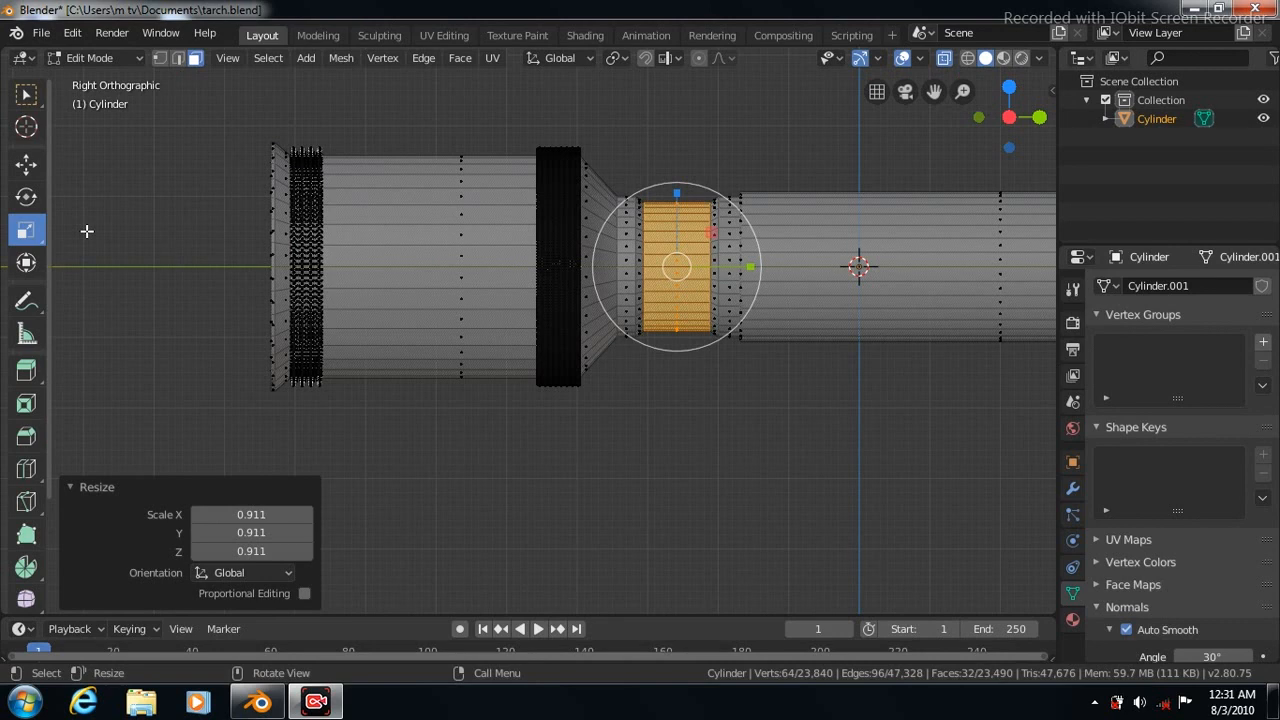
- Inset the neck ring's faces individually with zero thickness and scale them uniformly by about 1.195 to form raised ribs
{"action": "left_click", "coordinate": [460, 57]}
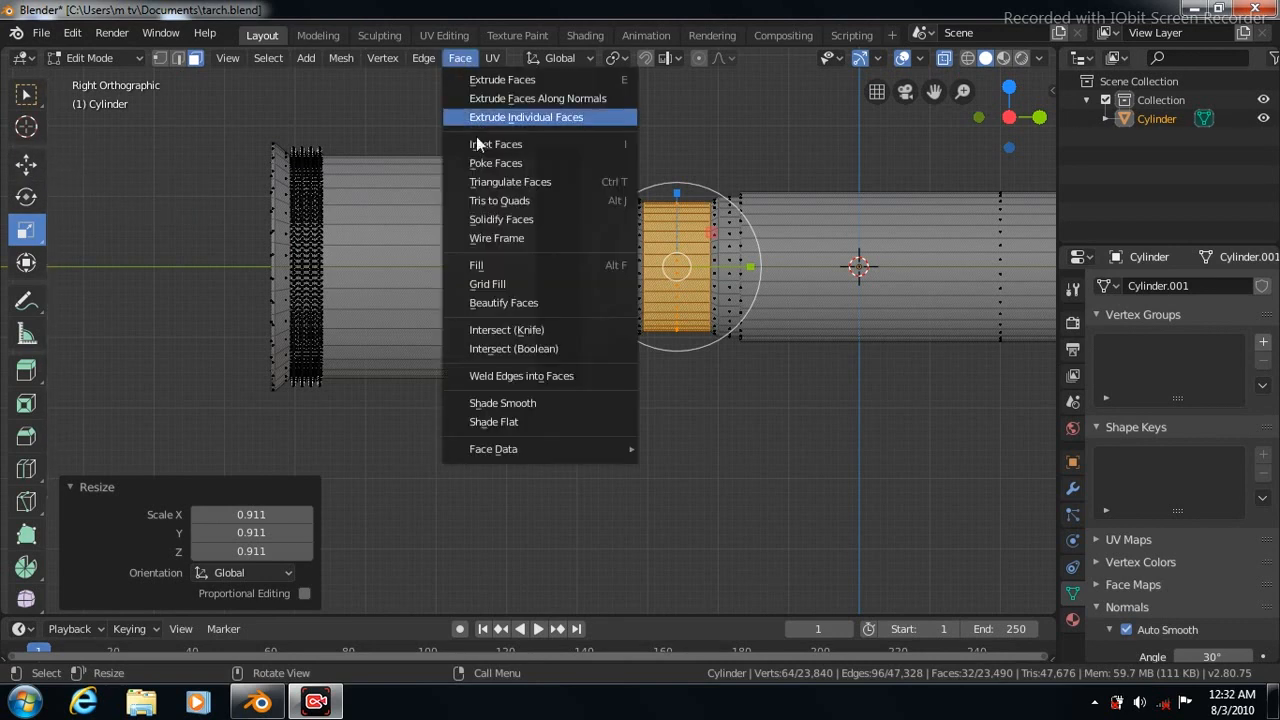
{"action": "left_click", "coordinate": [478, 142]}
{"action": "left_click", "coordinate": [478, 142]}
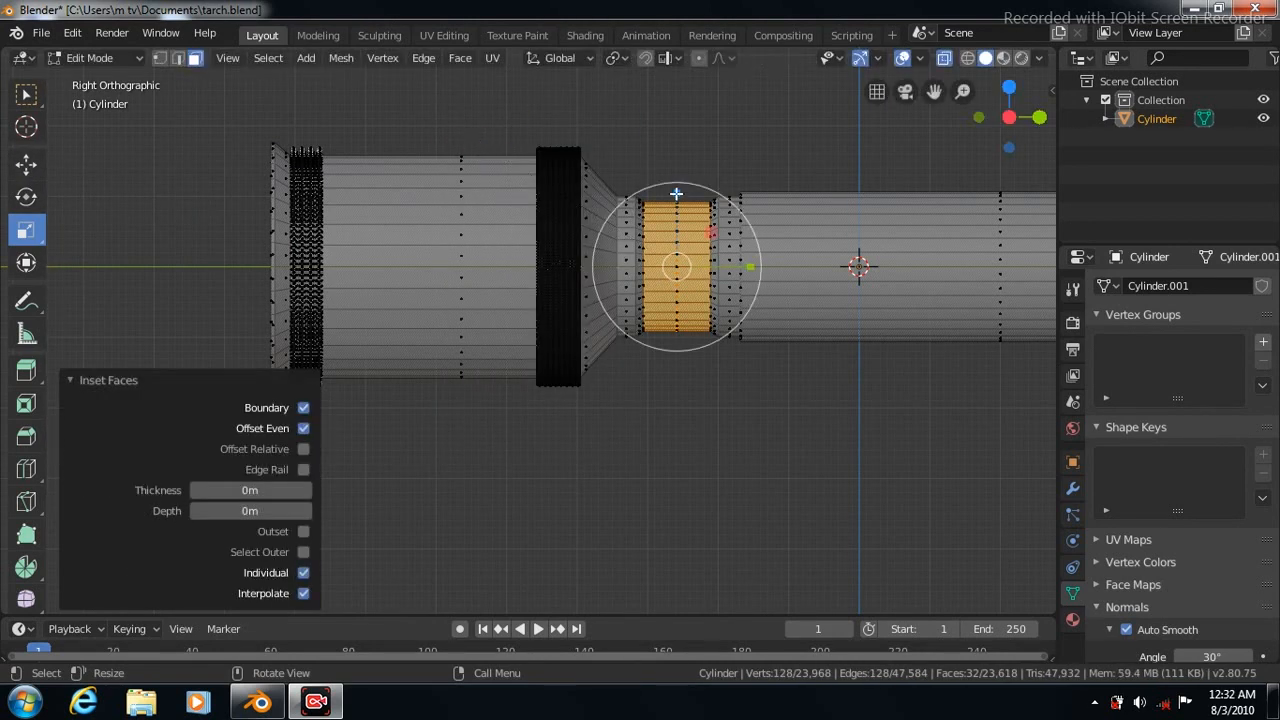
{"action": "key", "text": "s"}
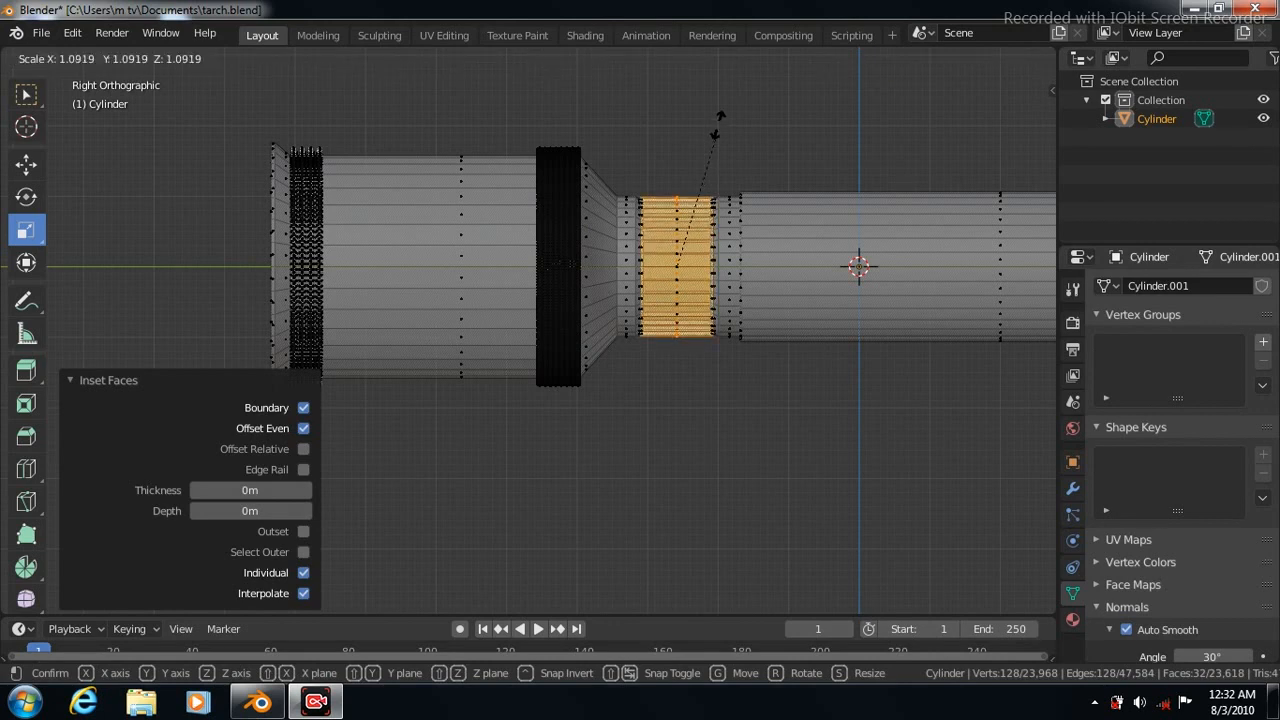
{"action": "left_click", "coordinate": [721, 118]}
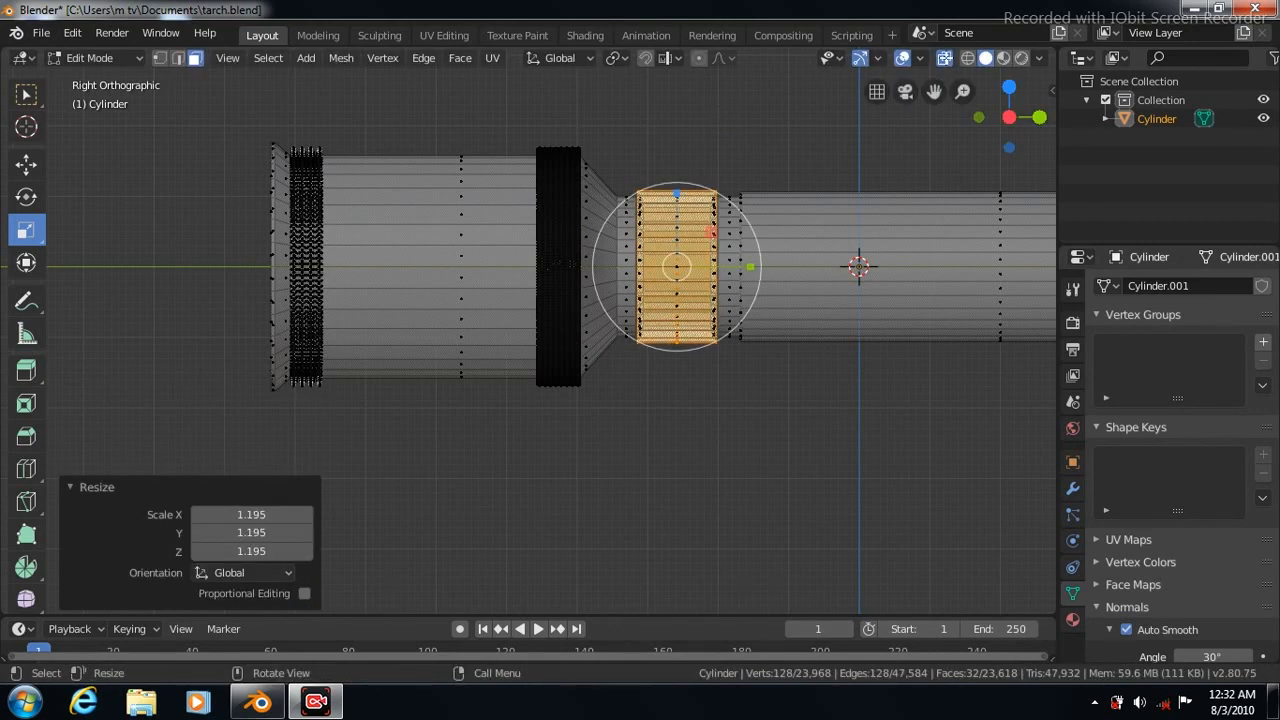
- Narrow the neck ribs slightly along Y with X-ray off at the end, then check them in Object Mode and return to Edit Mode
{"action": "left_click_drag", "start_coordinate": [748, 263], "coordinate": [747, 264]}
{"action": "left_click", "coordinate": [944, 58]}
{"action": "key", "text": "Tab"}
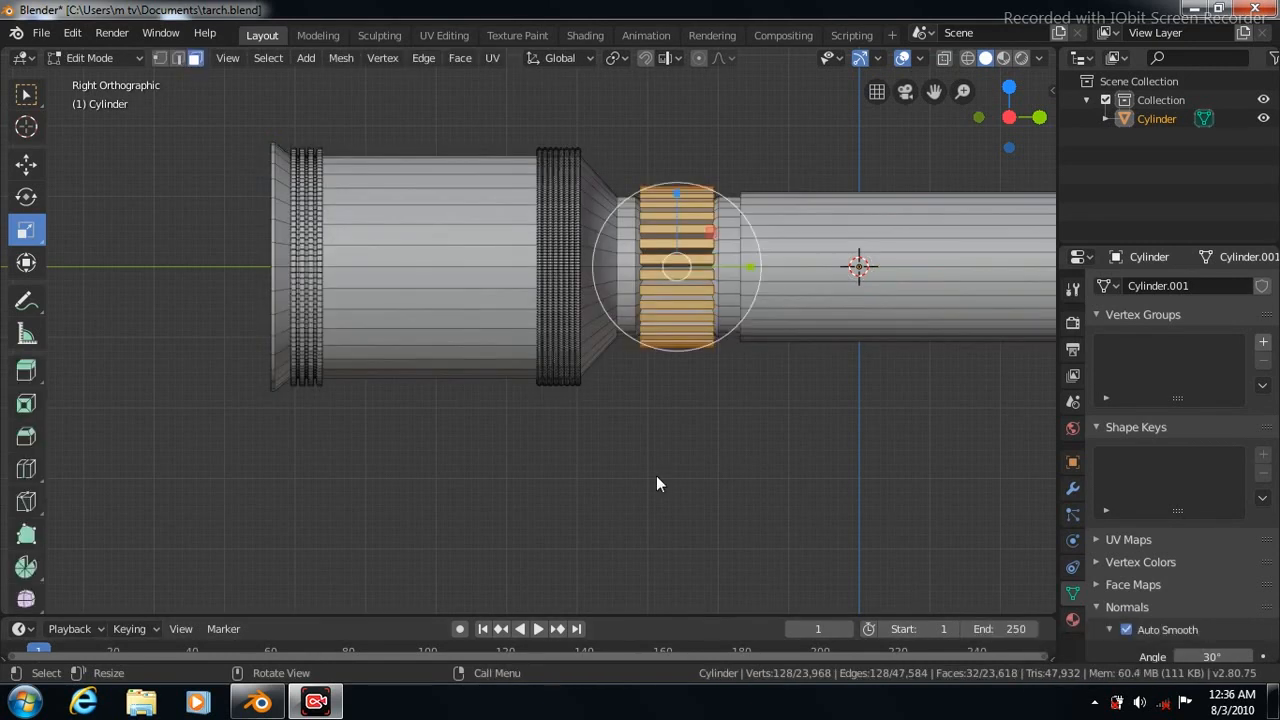
{"action": "key", "text": "Tab"}
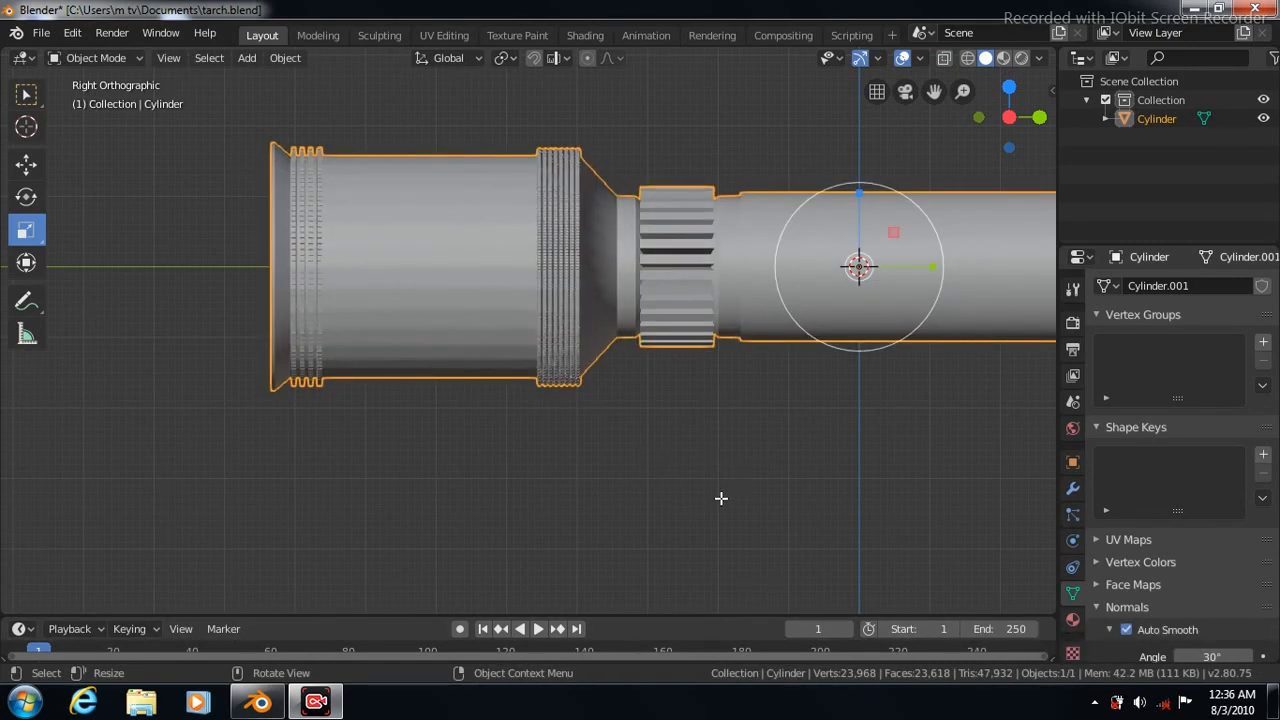
{"action": "key", "text": "Tab"}
- Add one loop cut around the long body section near the neck, slid to a factor of about -0.789
{"action": "scroll", "coordinate": [767, 473], "scroll_direction": "down", "scroll_amount": 3}
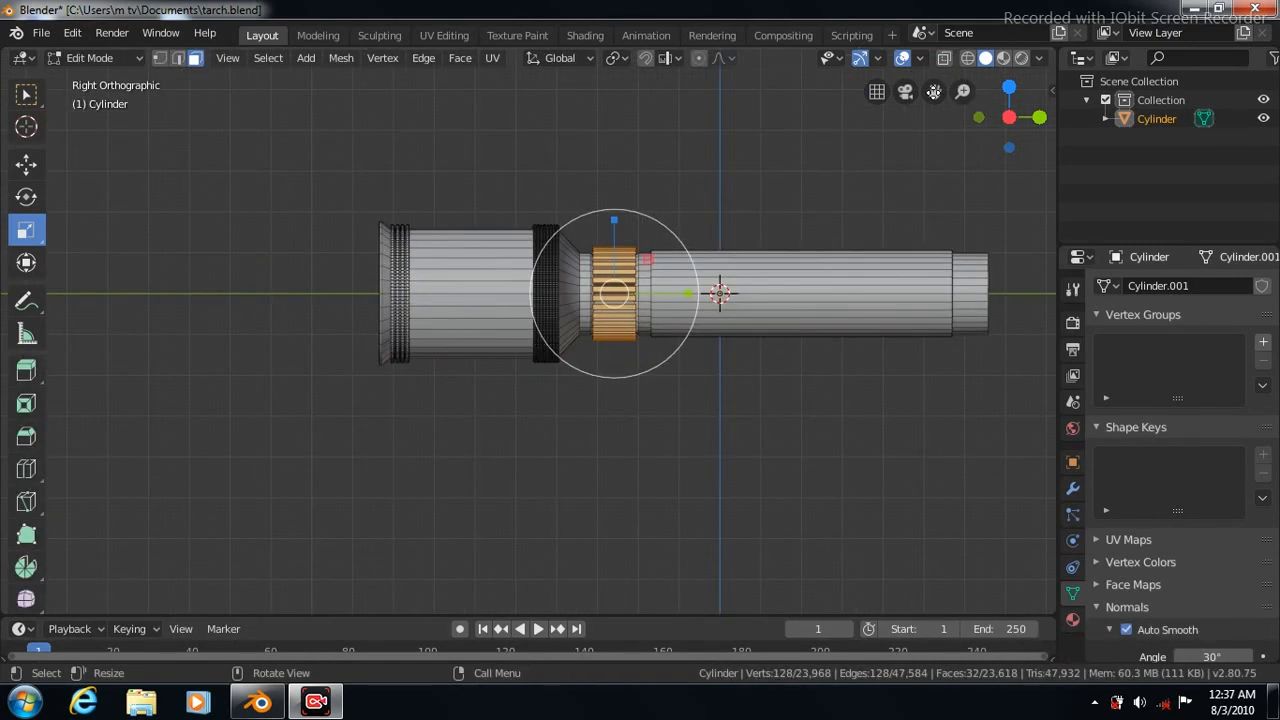
{"action": "left_click_drag", "start_coordinate": [934, 91], "coordinate": [787, 97]}
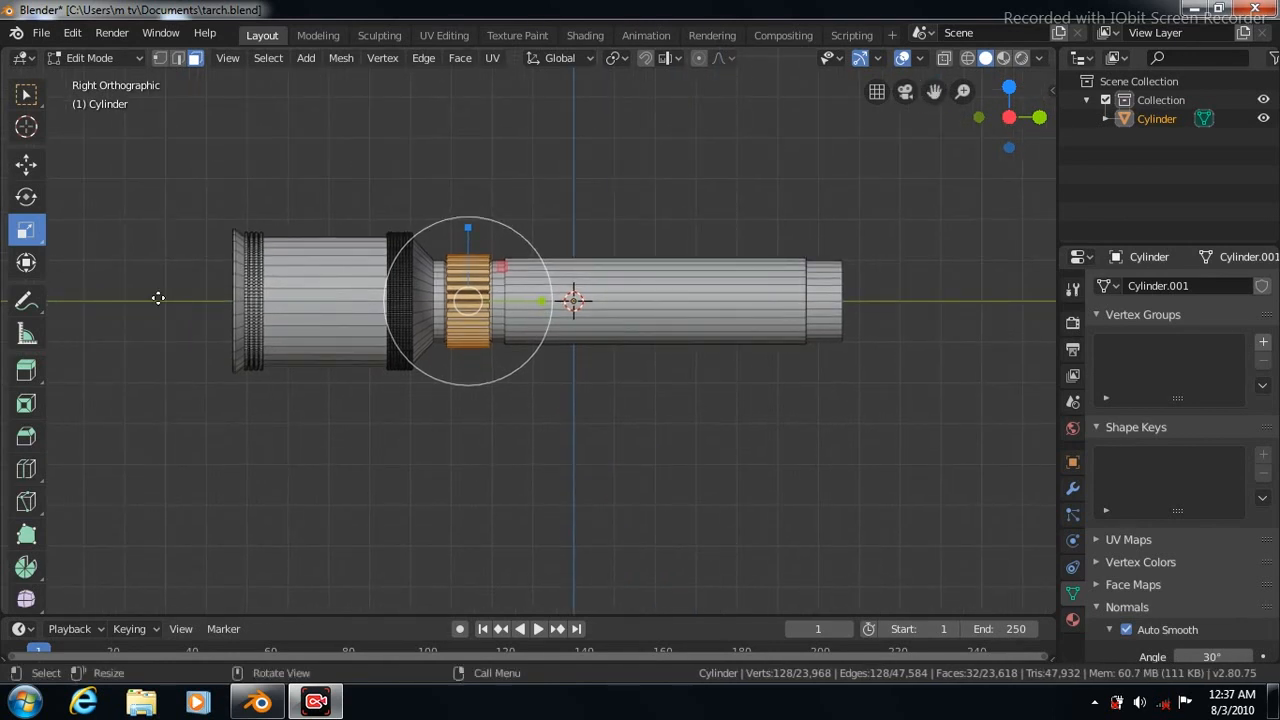
{"action": "left_click", "coordinate": [26, 469]}
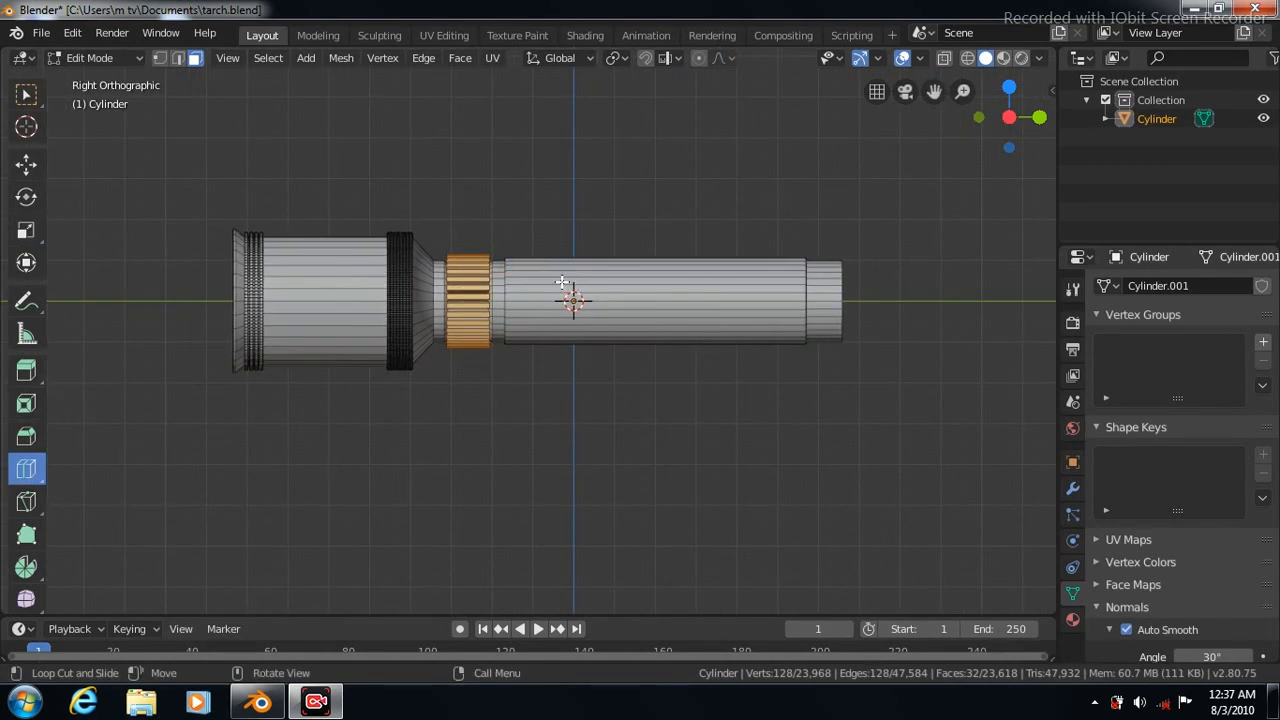
{"action": "left_click_drag", "start_coordinate": [655, 300], "coordinate": [537, 305]}
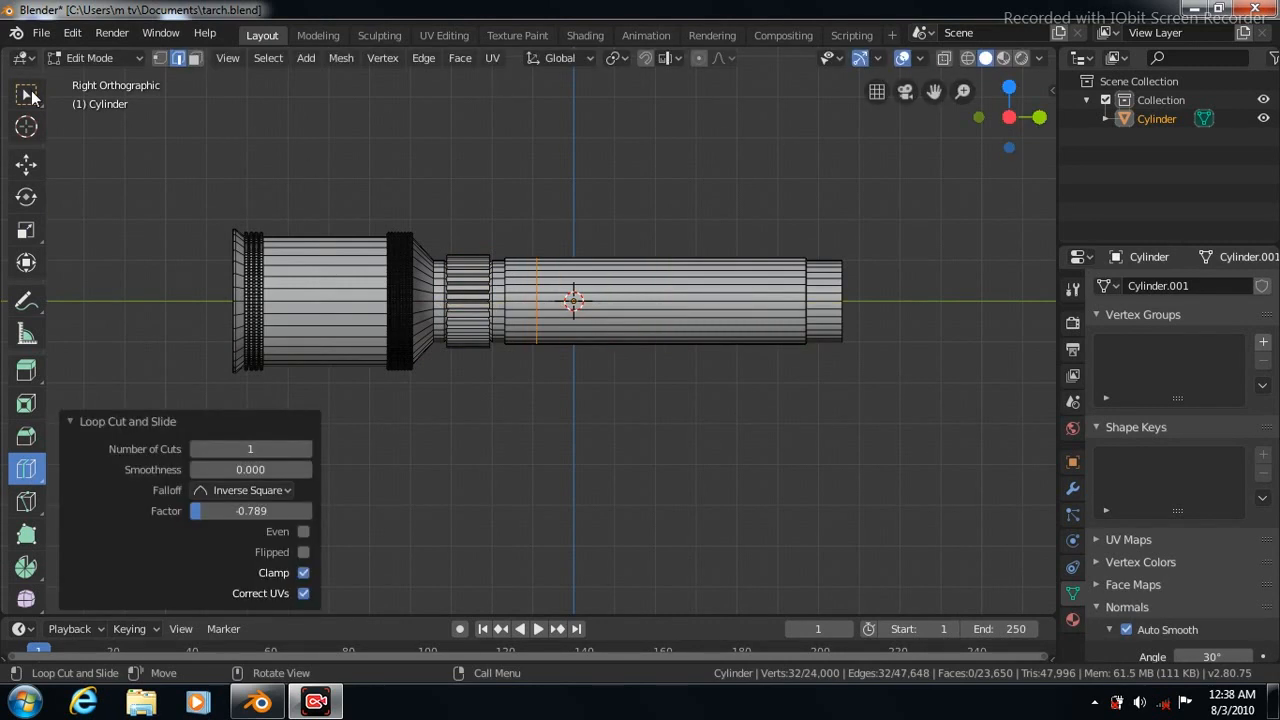
- Select all vertices of the tail end and move them about 2.23 m along Y to lengthen the body
{"action": "left_click", "coordinate": [26, 94]}
{"action": "left_click", "coordinate": [943, 59]}
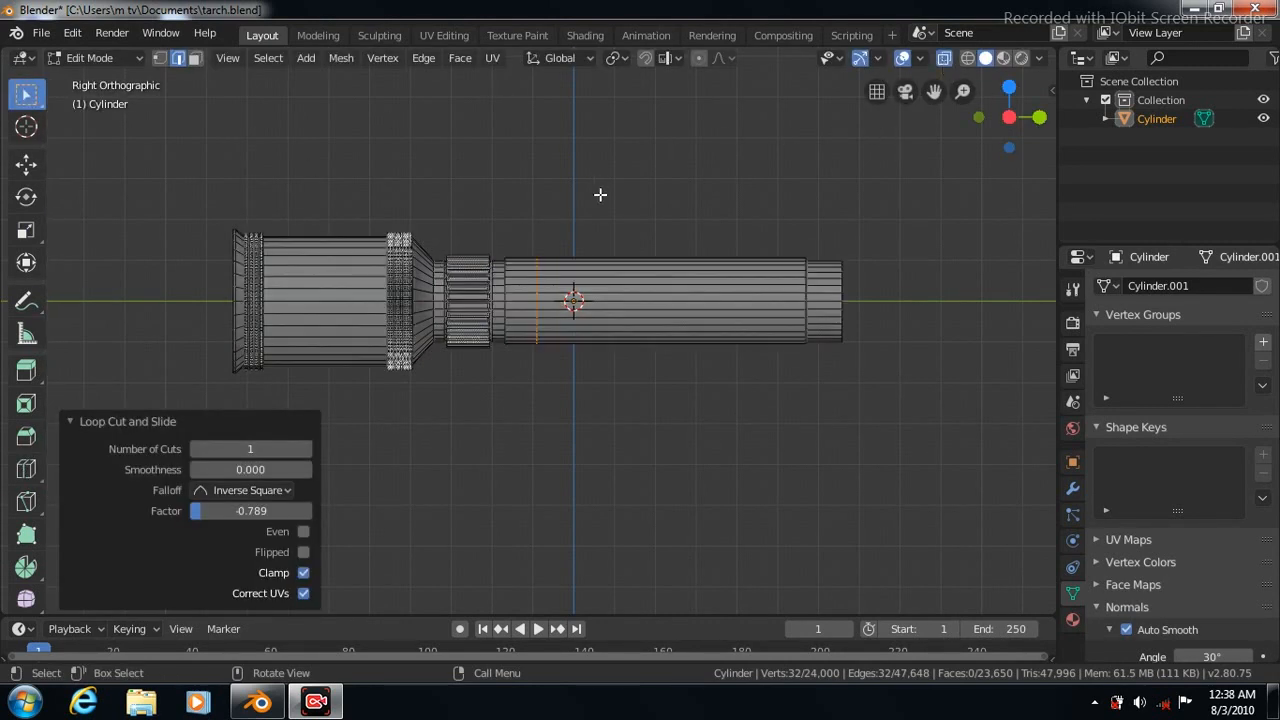
{"action": "left_click_drag", "start_coordinate": [598, 193], "coordinate": [920, 400]}
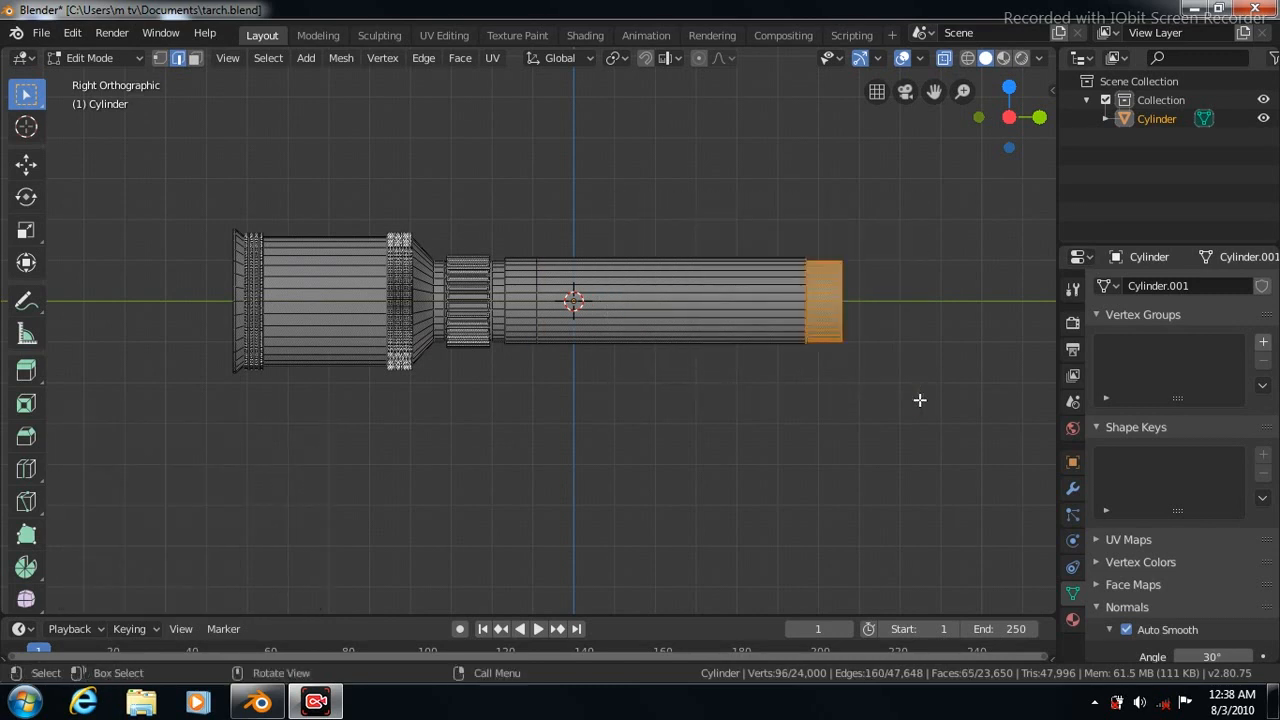
{"action": "left_click_drag", "start_coordinate": [520, 209], "coordinate": [924, 391]}
{"action": "left_click", "coordinate": [158, 57]}
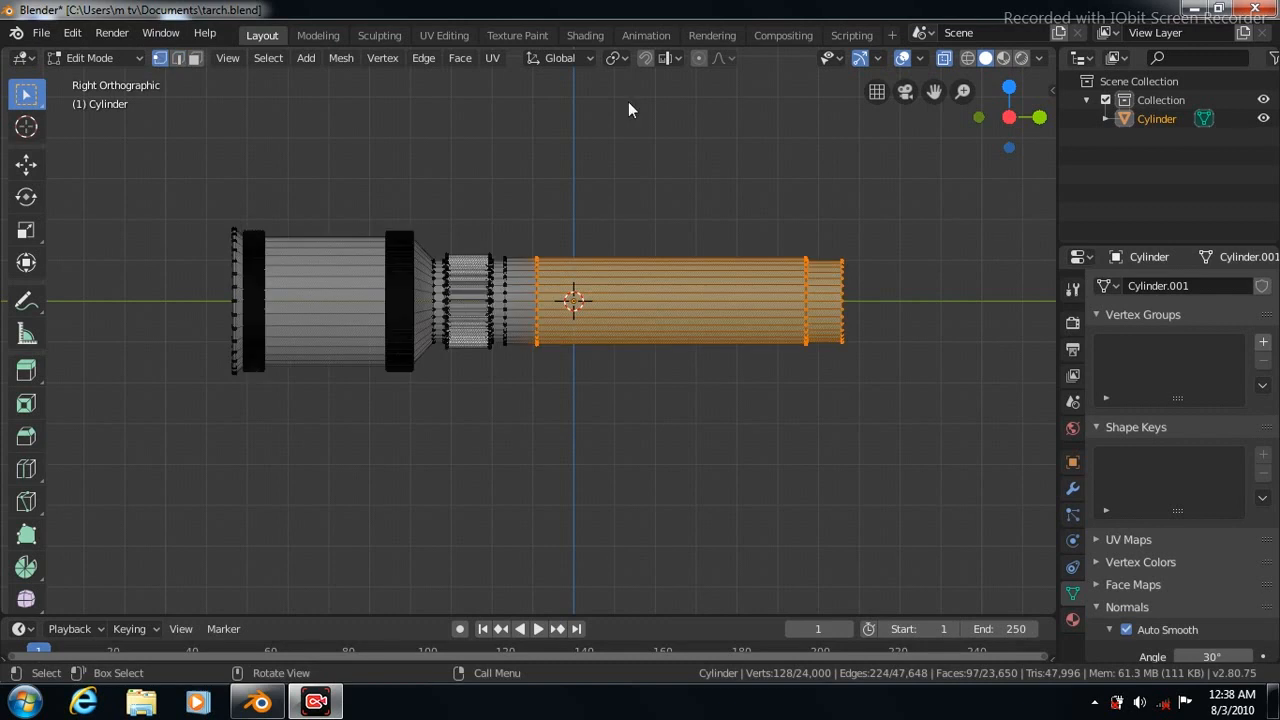
{"action": "left_click_drag", "start_coordinate": [714, 180], "coordinate": [960, 402]}
{"action": "left_click", "coordinate": [26, 165]}
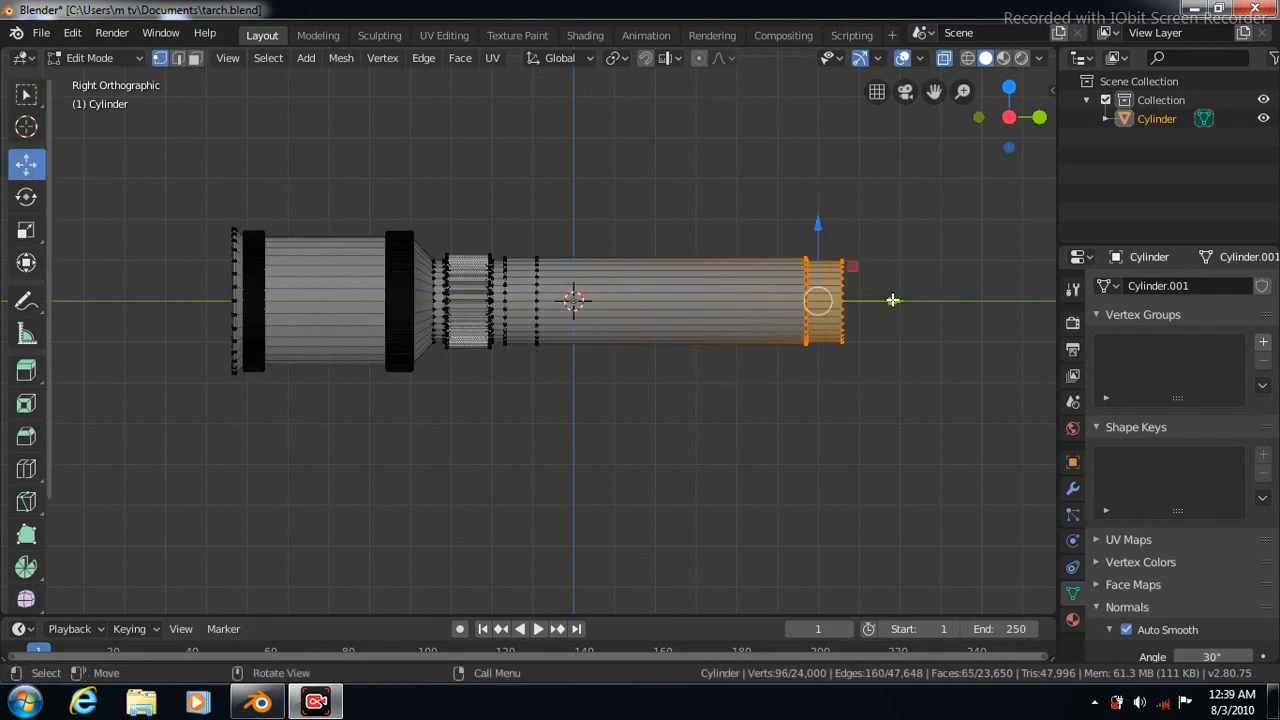
{"action": "left_click_drag", "start_coordinate": [904, 300], "coordinate": [10, 295]}
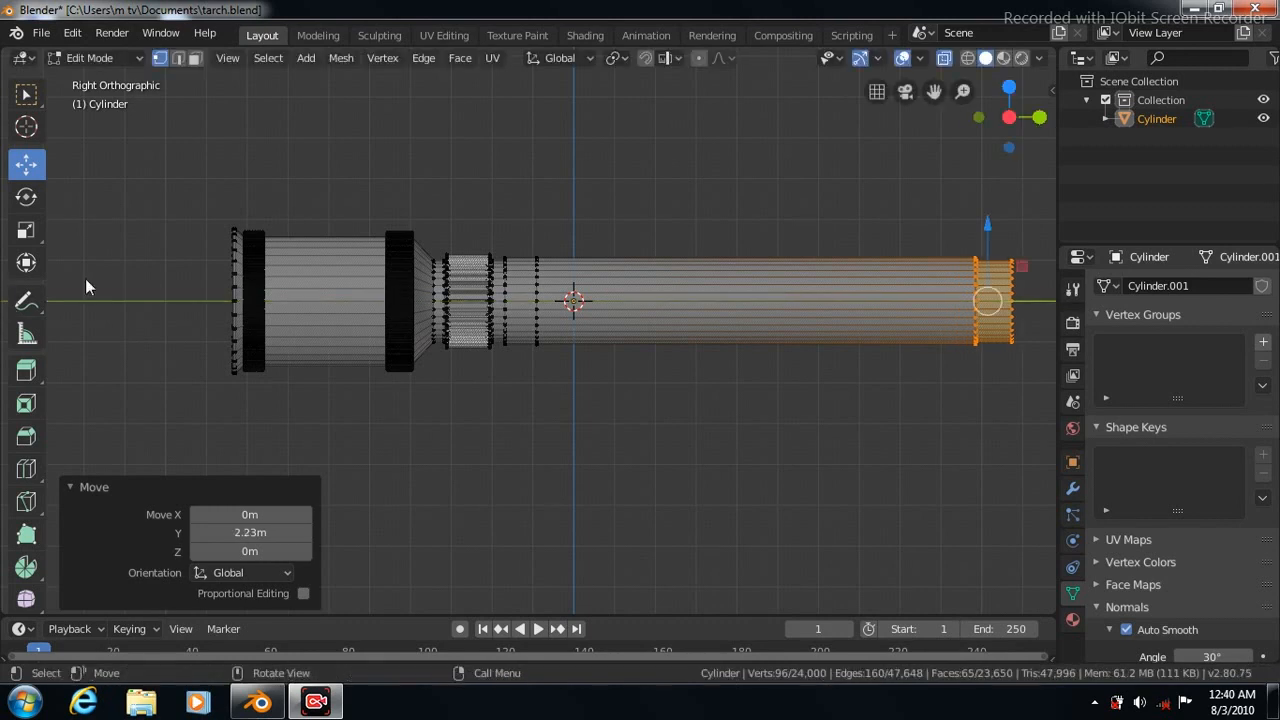
- Select all faces of the long body section between its end loops and subdivide them with 1 cut
{"action": "left_click", "coordinate": [195, 58]}
{"action": "left_click", "coordinate": [27, 96]}
{"action": "left_click_drag", "start_coordinate": [662, 163], "coordinate": [838, 393]}
{"action": "left_click", "coordinate": [942, 57]}
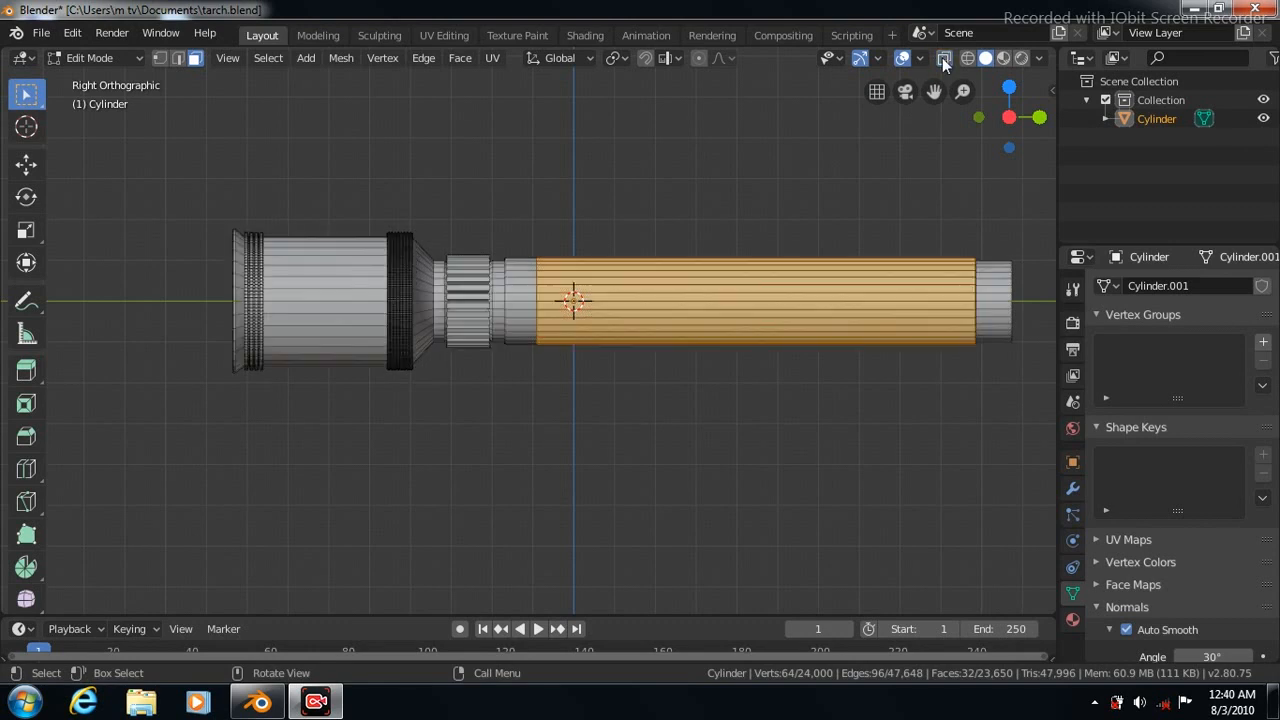
{"action": "right_click", "coordinate": [250, 281]}
{"action": "left_click", "coordinate": [241, 278]}
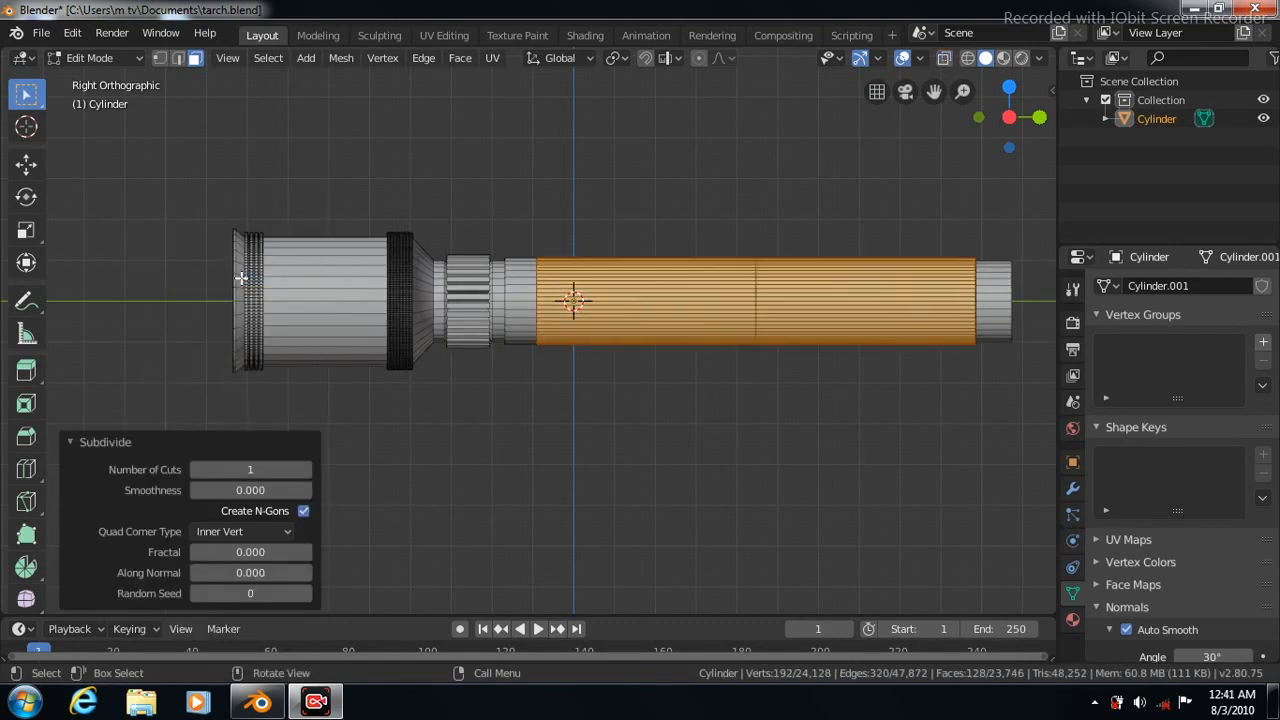
{"action": "left_click", "coordinate": [306, 469]}
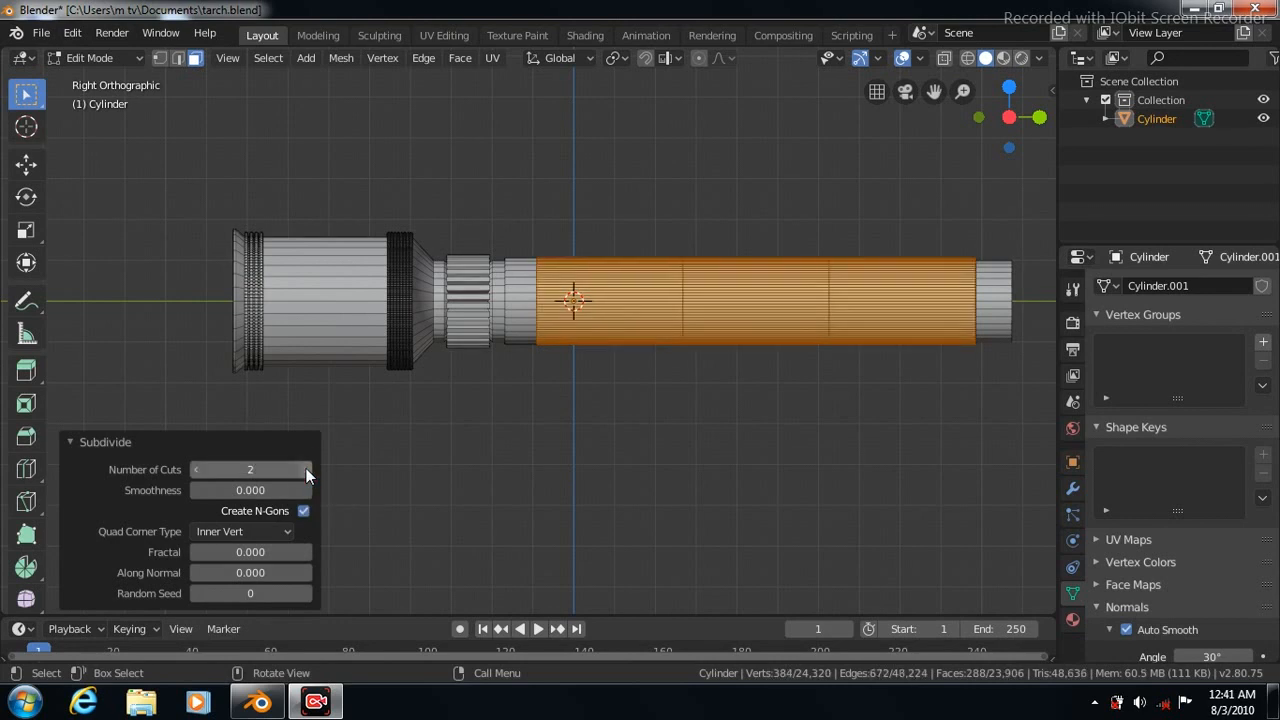
{"action": "left_click", "coordinate": [196, 469]}
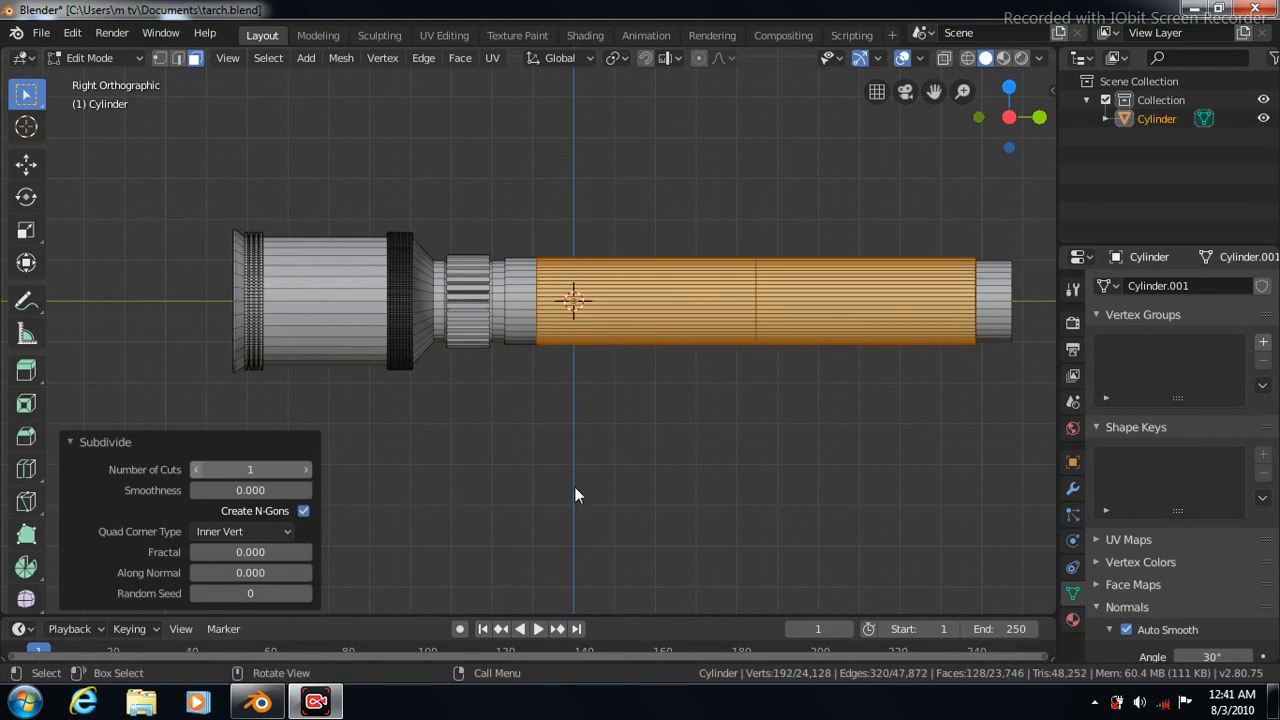
- Add 30 evenly spaced loop cuts across the half of the subdivided body section nearer the head
{"action": "left_click", "coordinate": [26, 468]}
{"action": "left_click", "coordinate": [641, 296]}
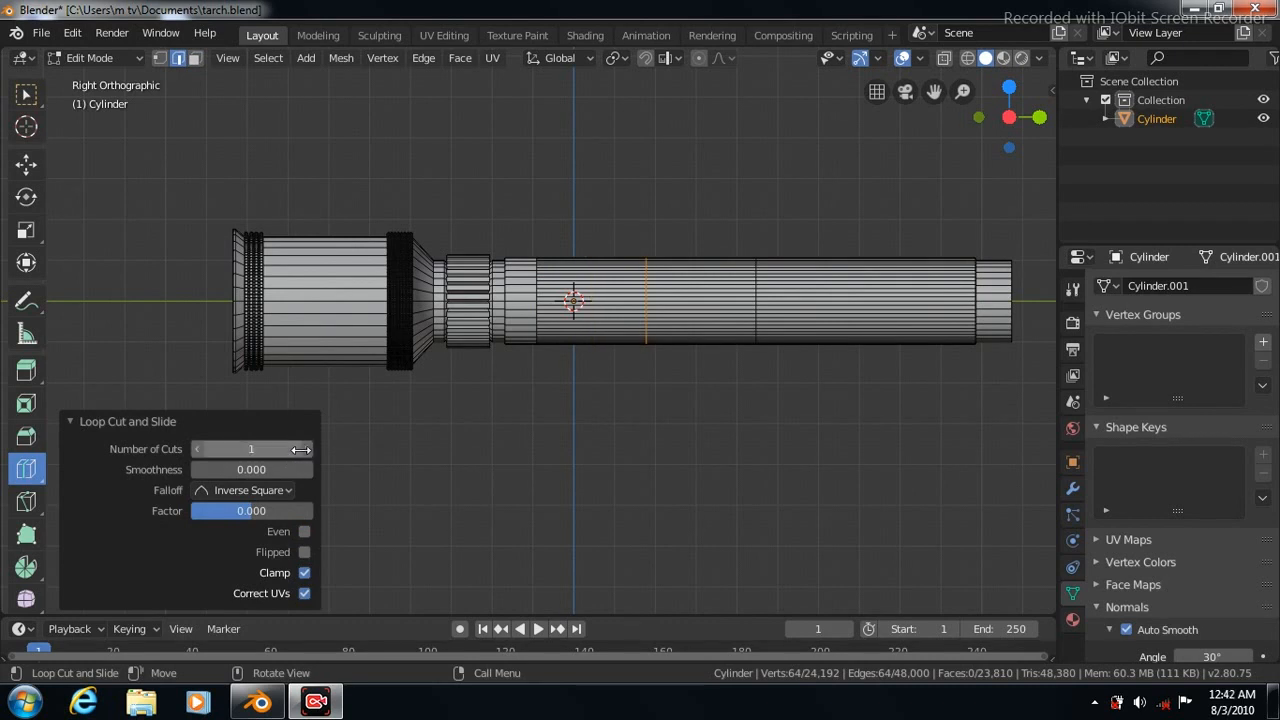
{"action": "left_click", "coordinate": [257, 449]}
{"action": "type", "text": "15"}
{"action": "key", "text": "Return"}
{"action": "left_click", "coordinate": [253, 451]}
{"action": "type", "text": "20"}
{"action": "key", "text": "Return"}
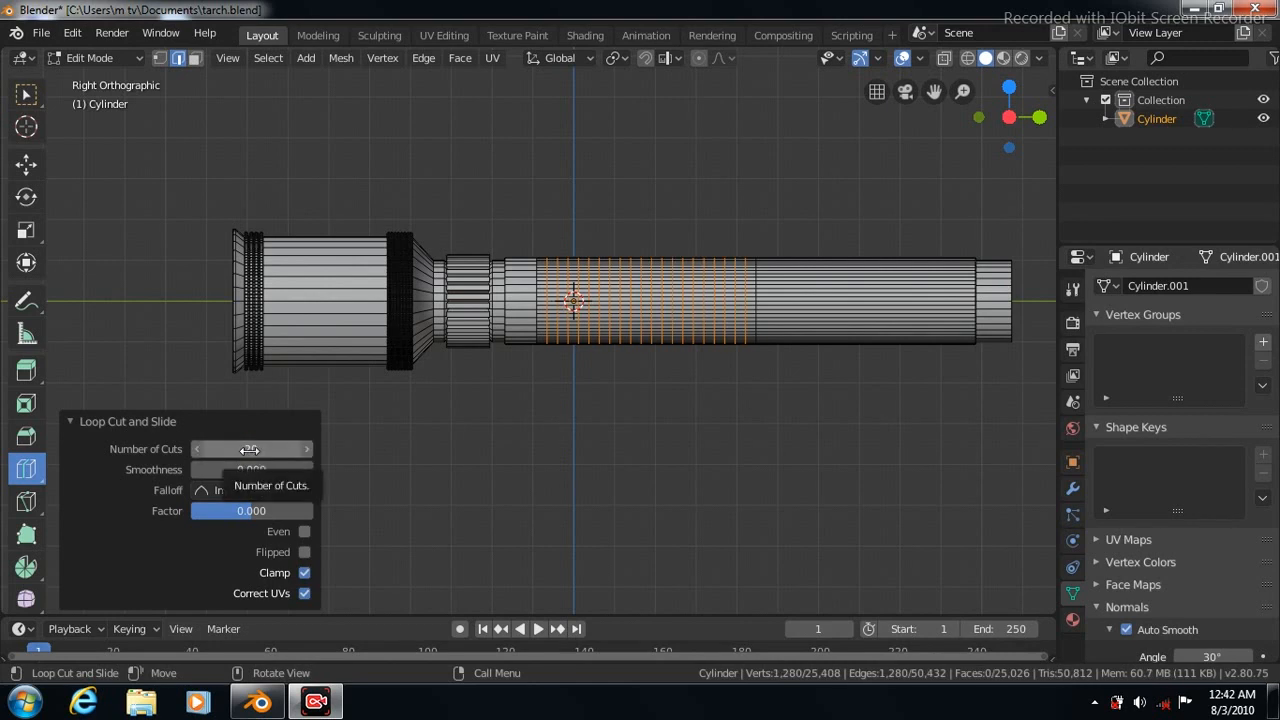
{"action": "left_click", "coordinate": [248, 450]}
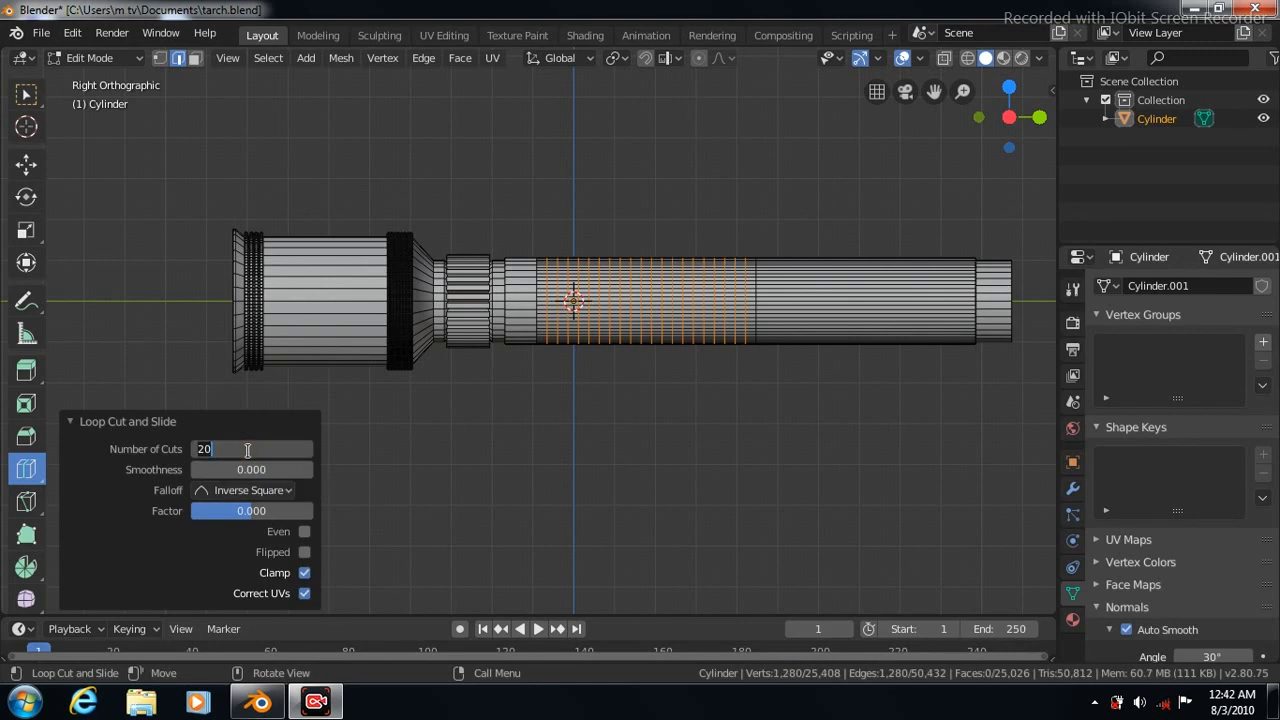
{"action": "type", "text": "25"}
{"action": "key", "text": "Return"}
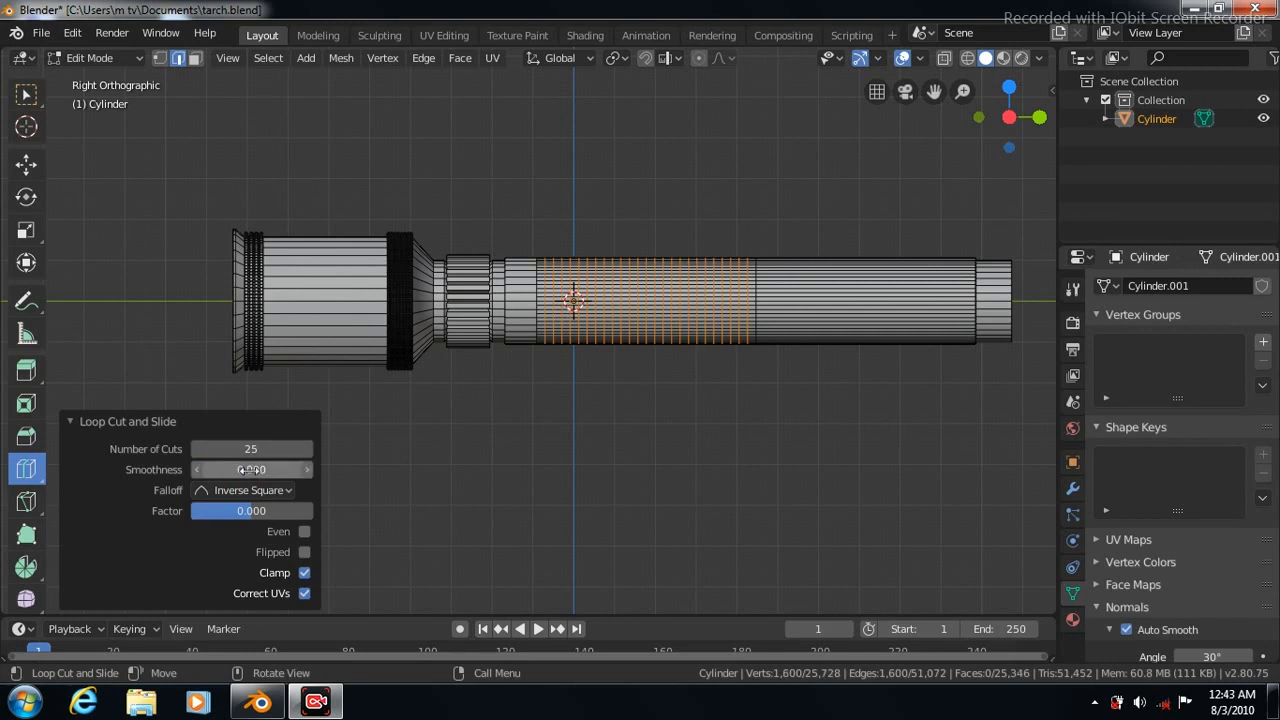
{"action": "left_click", "coordinate": [251, 449]}
{"action": "type", "text": "30"}
{"action": "key", "text": "Return"}
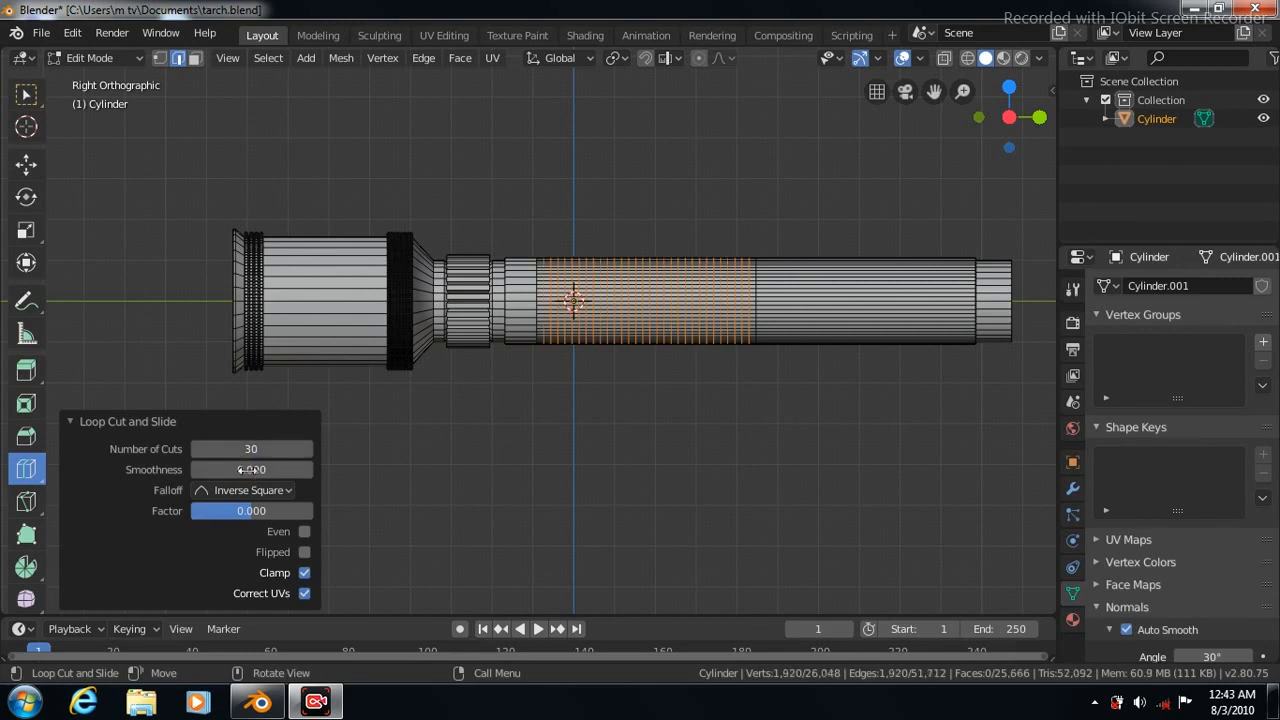
- Add 30 evenly spaced loop cuts across the half of the subdivided body section nearer the tail
{"action": "left_click", "coordinate": [248, 449]}
{"action": "type", "text": "1"}
{"action": "key", "text": "Return"}
{"action": "left_click", "coordinate": [248, 449]}
{"action": "type", "text": "30"}
{"action": "key", "text": "Return"}
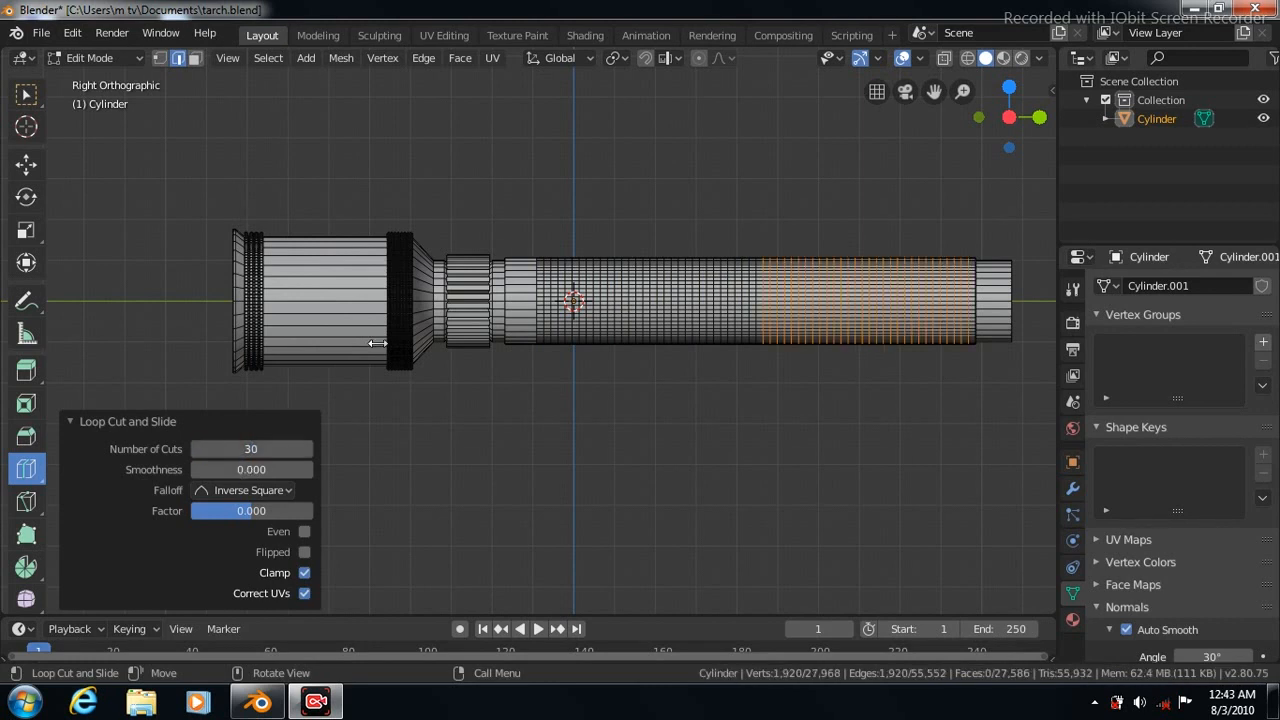
- Select all faces around the finely divided grip section of the body, through to the far side
{"action": "left_click", "coordinate": [195, 58]}
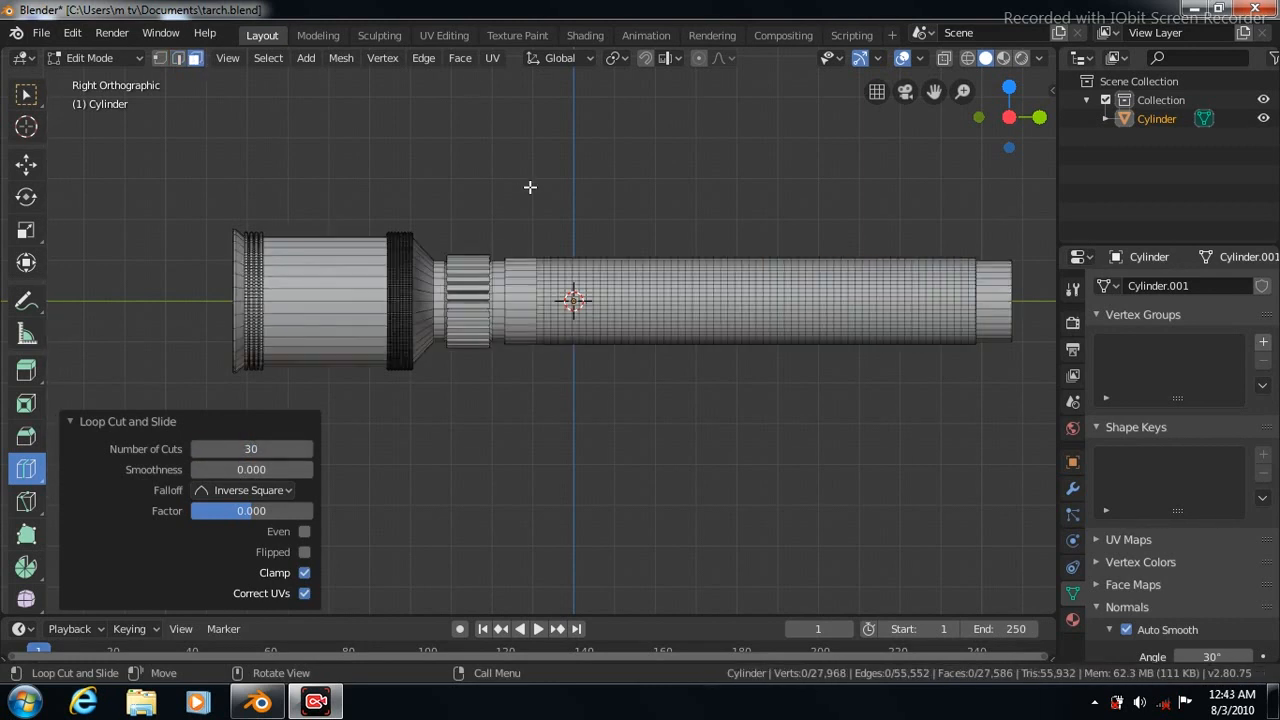
{"action": "left_click", "coordinate": [943, 57]}
{"action": "scroll", "coordinate": [694, 168], "scroll_direction": "up", "scroll_amount": 2}
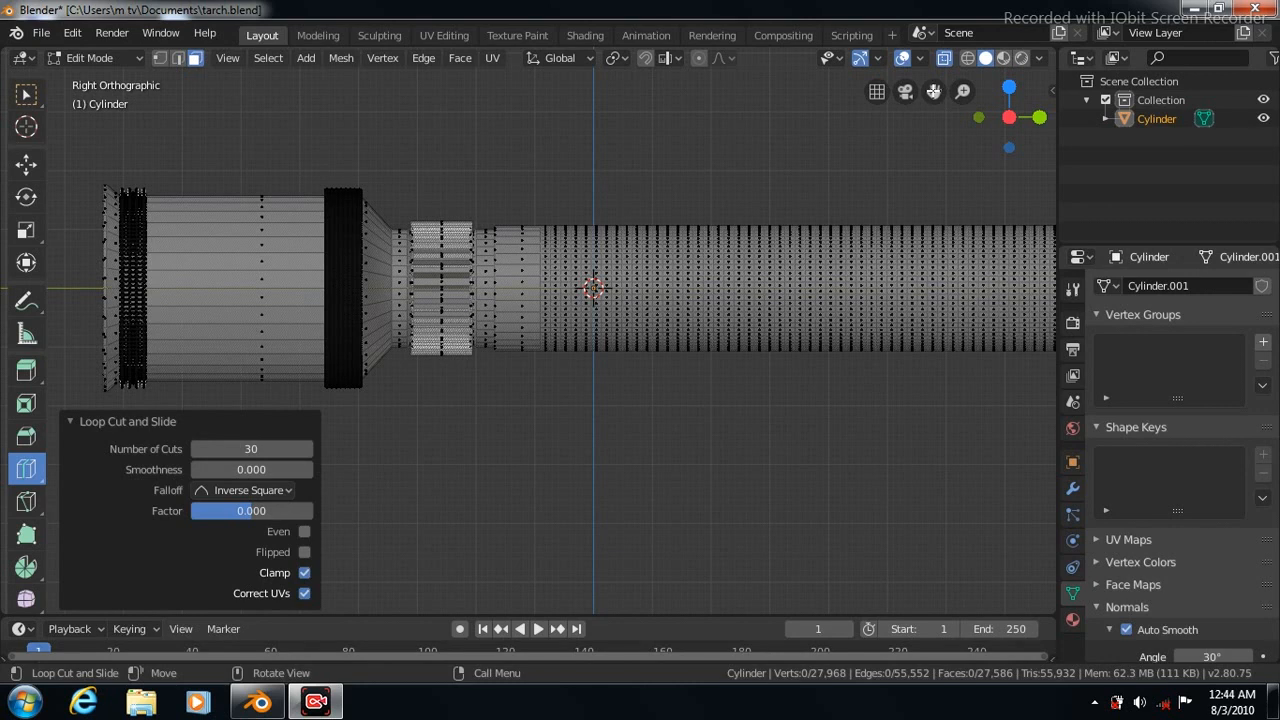
{"action": "left_click_drag", "start_coordinate": [933, 91], "coordinate": [744, 83]}
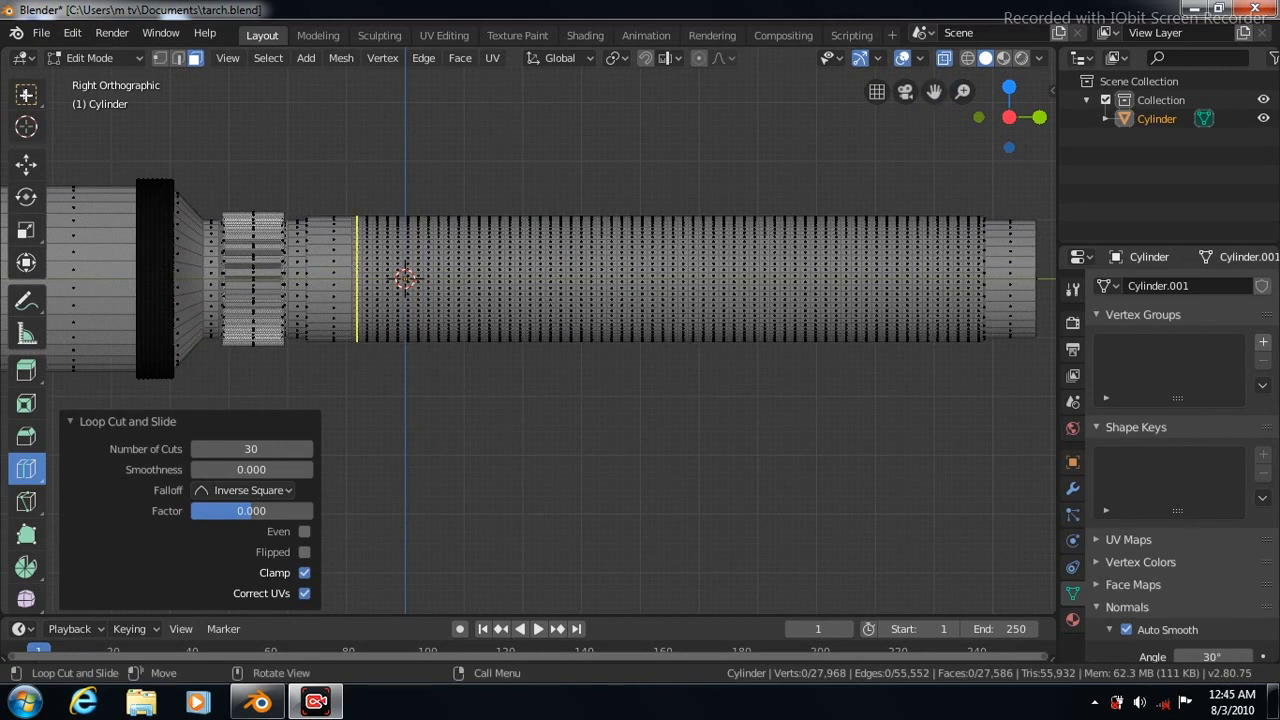
{"action": "key", "text": "w"}
{"action": "left_click_drag", "start_coordinate": [355, 148], "coordinate": [984, 386]}
{"action": "left_click", "coordinate": [943, 59]}
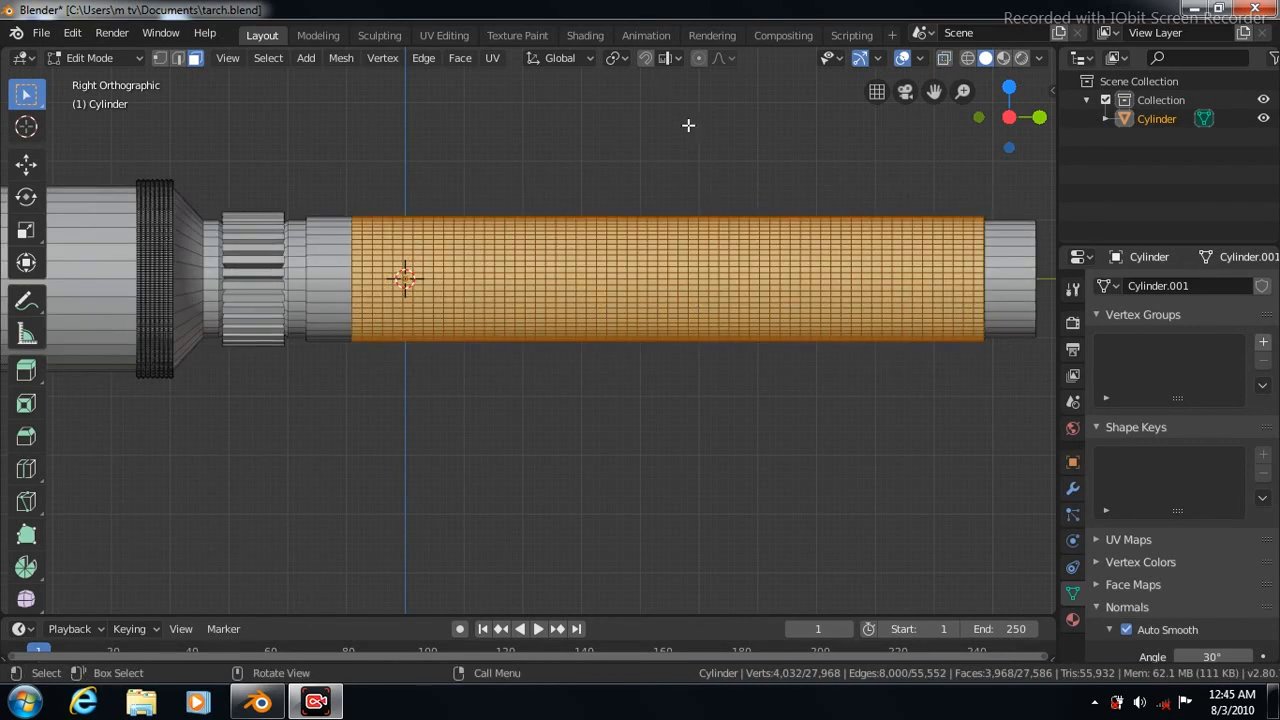
- Inset the selected grip faces individually with a thickness of about 0.0038 m
{"action": "scroll", "coordinate": [688, 125], "scroll_direction": "up", "scroll_amount": 3}
{"action": "scroll", "coordinate": [688, 125], "scroll_direction": "up", "scroll_amount": 1}
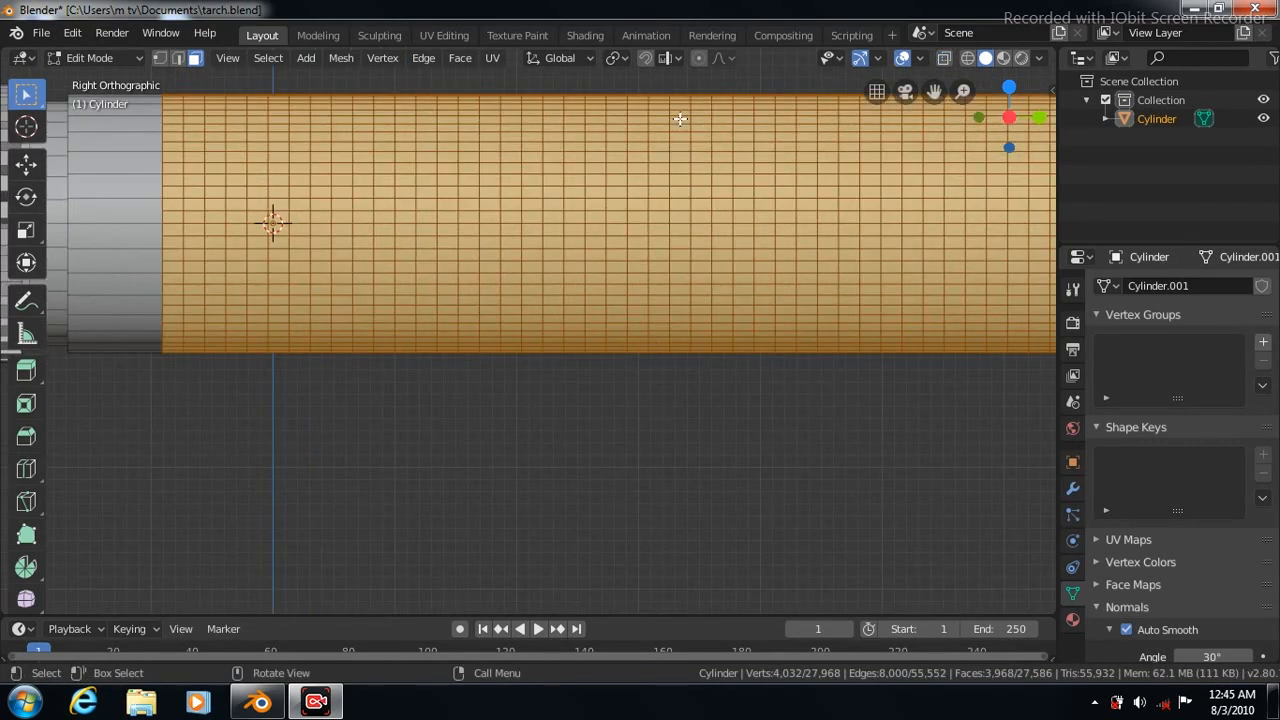
{"action": "left_click", "coordinate": [461, 58]}
{"action": "left_click", "coordinate": [500, 142]}
{"action": "left_click", "coordinate": [1006, 585]}
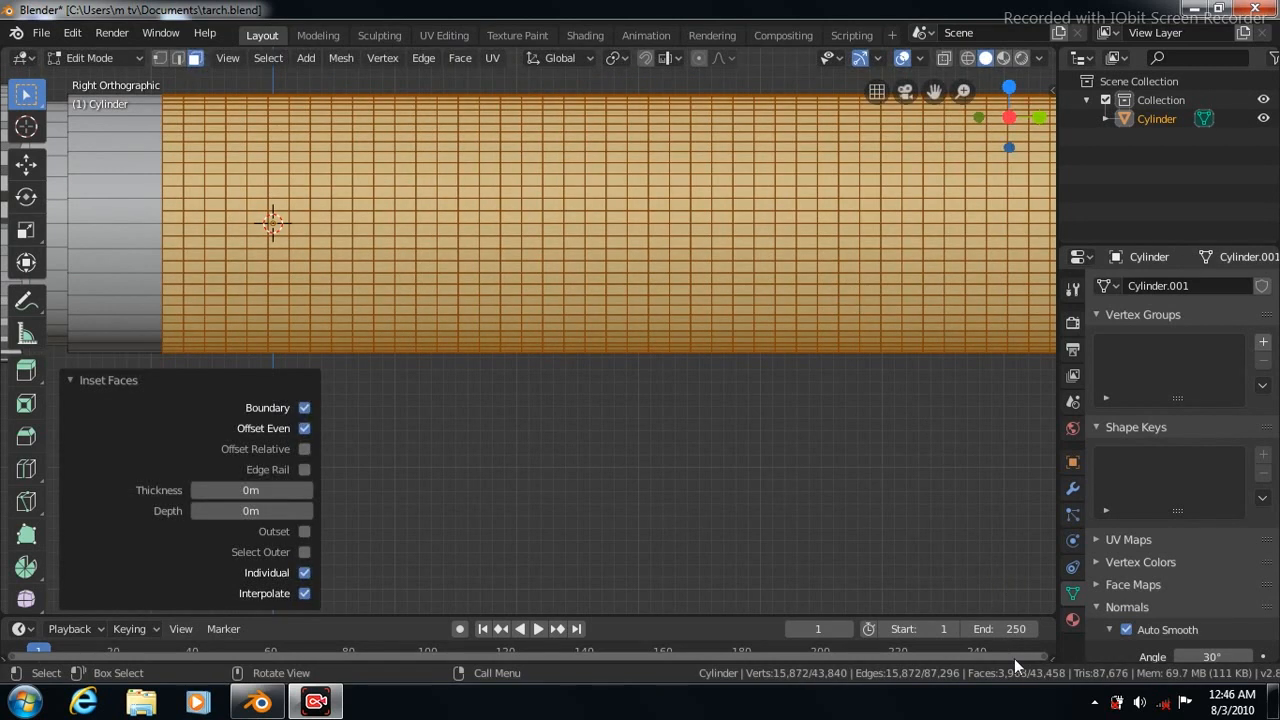
{"action": "key", "text": "i"}
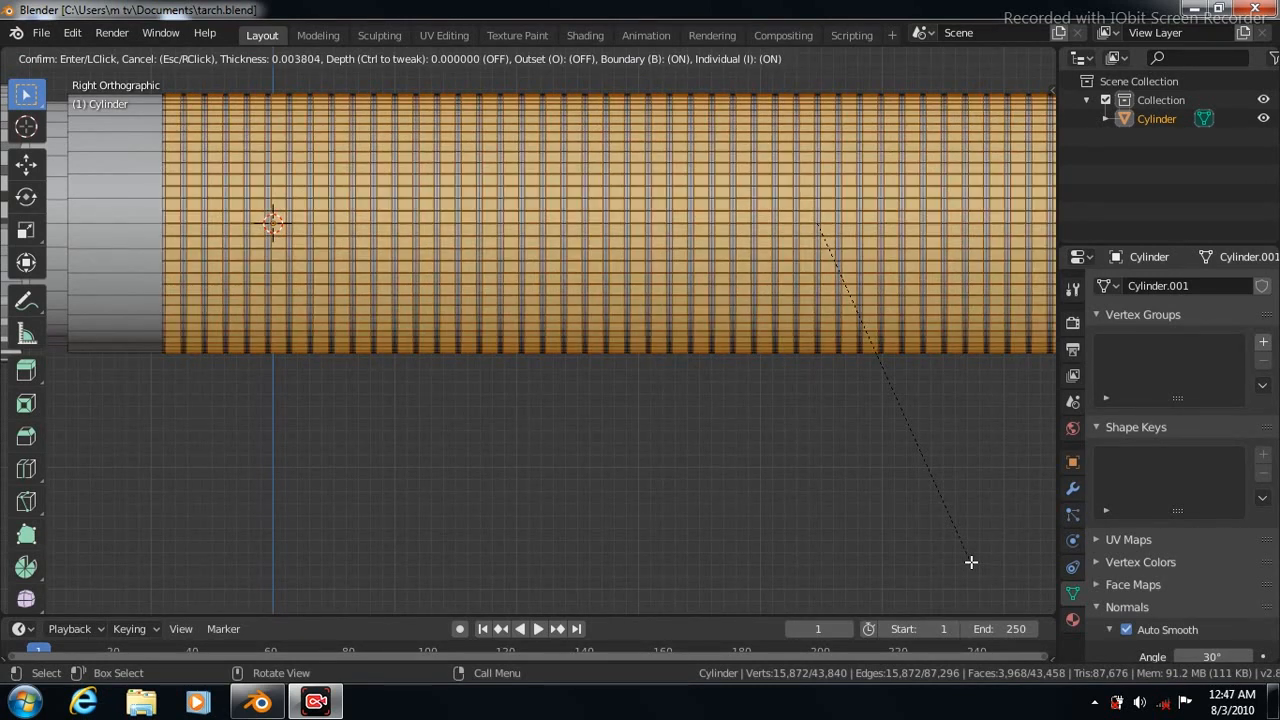
{"action": "left_click", "coordinate": [971, 562]}
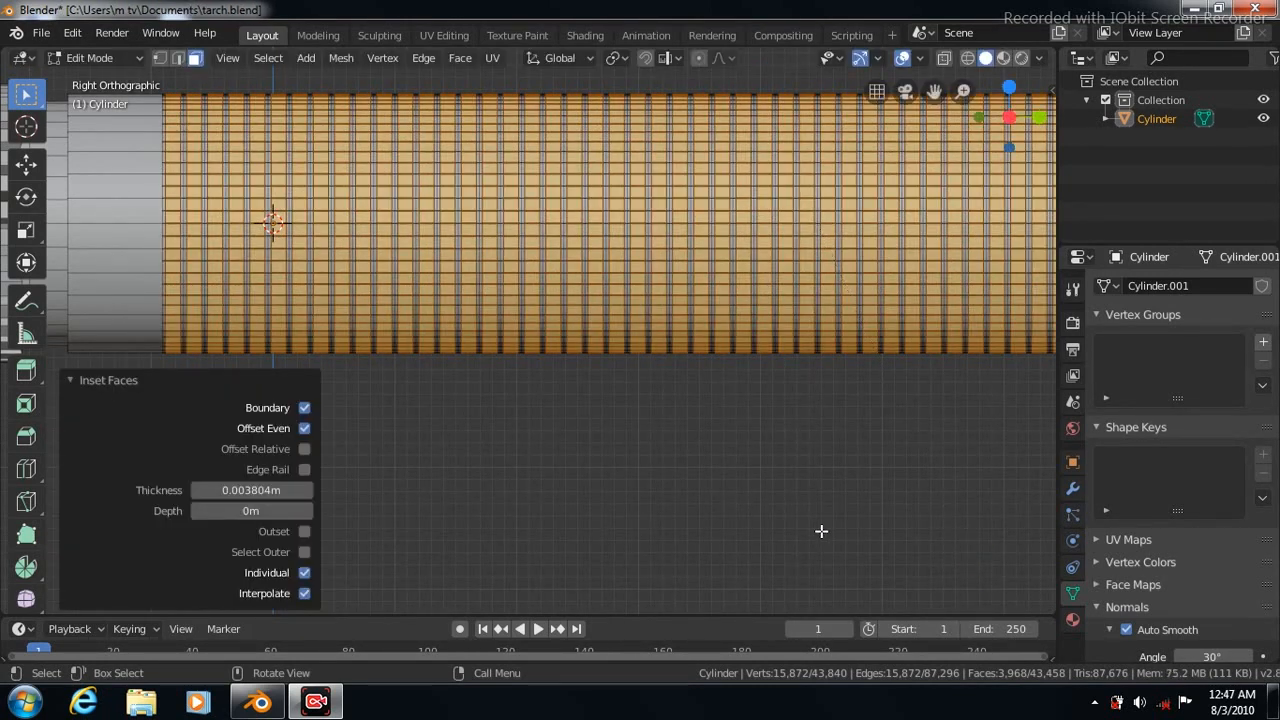
- Scale the inset grip faces up uniformly by 1.084 and scale them along Y by 0.935
{"action": "scroll", "coordinate": [559, 476], "scroll_direction": "down", "scroll_amount": 2}
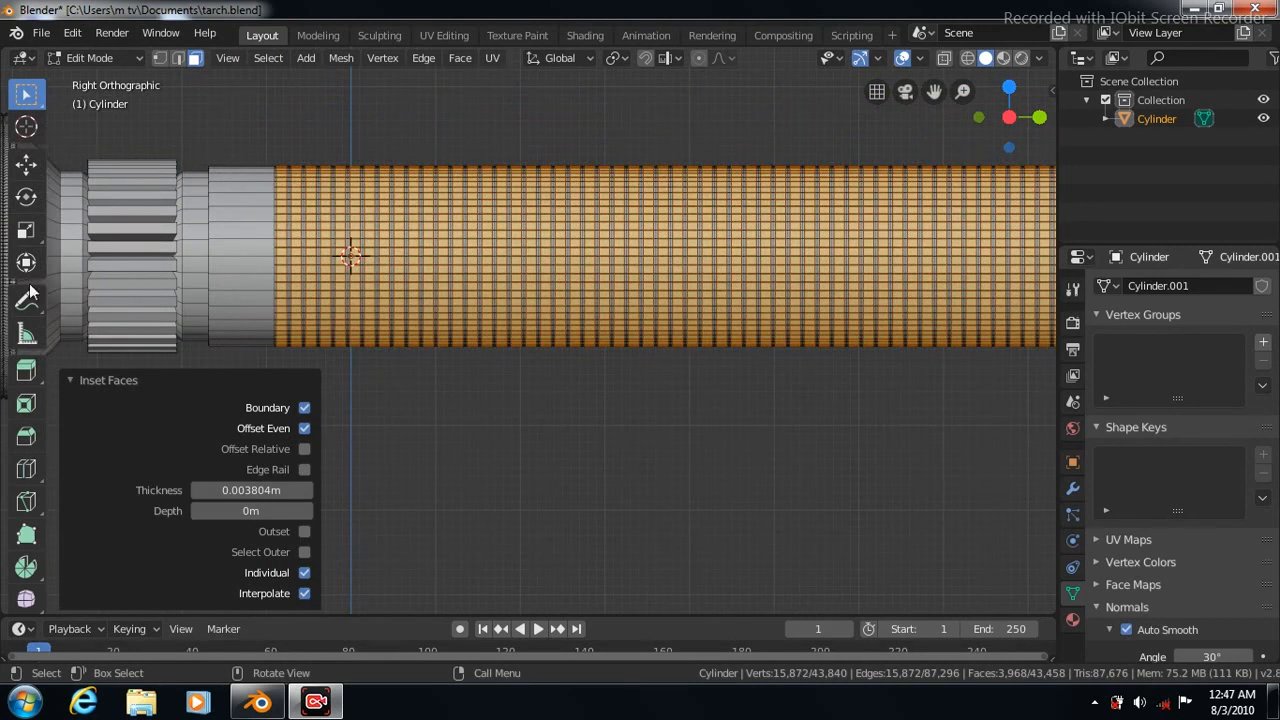
{"action": "left_click", "coordinate": [26, 230]}
{"action": "key", "text": "s"}
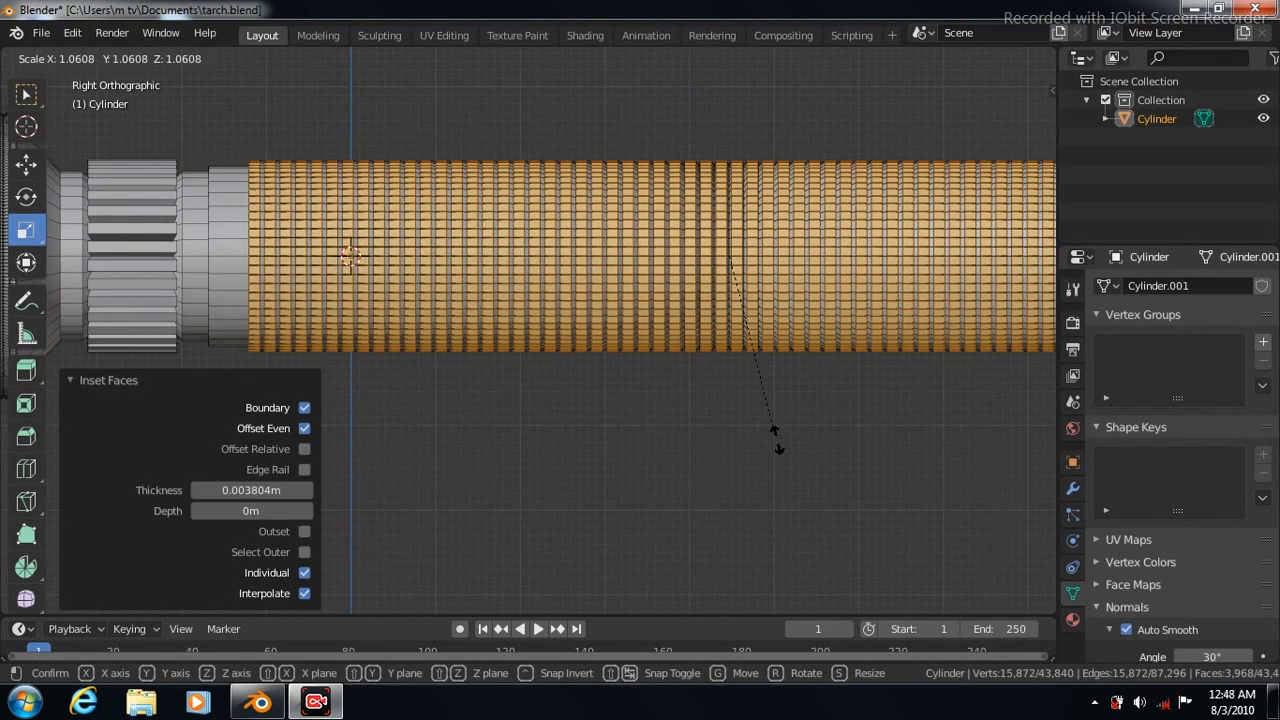
{"action": "left_click", "coordinate": [777, 437]}
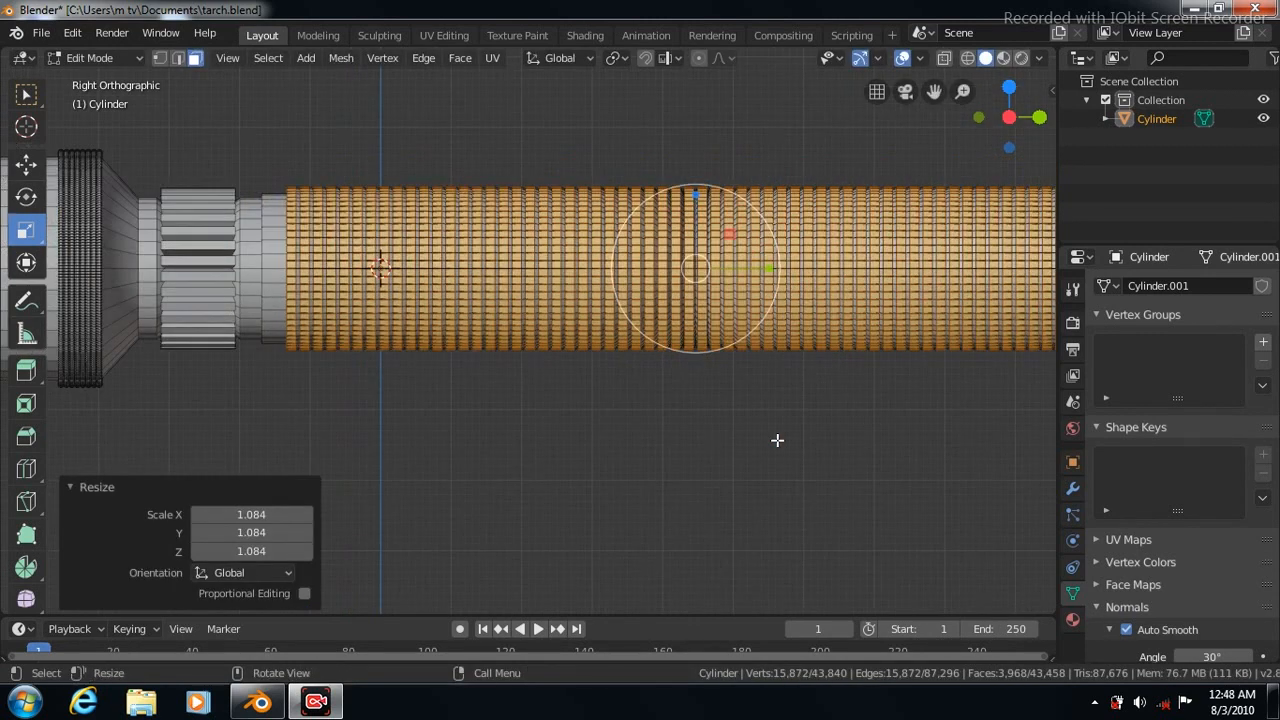
{"action": "scroll", "coordinate": [777, 440], "scroll_direction": "down", "scroll_amount": 2}
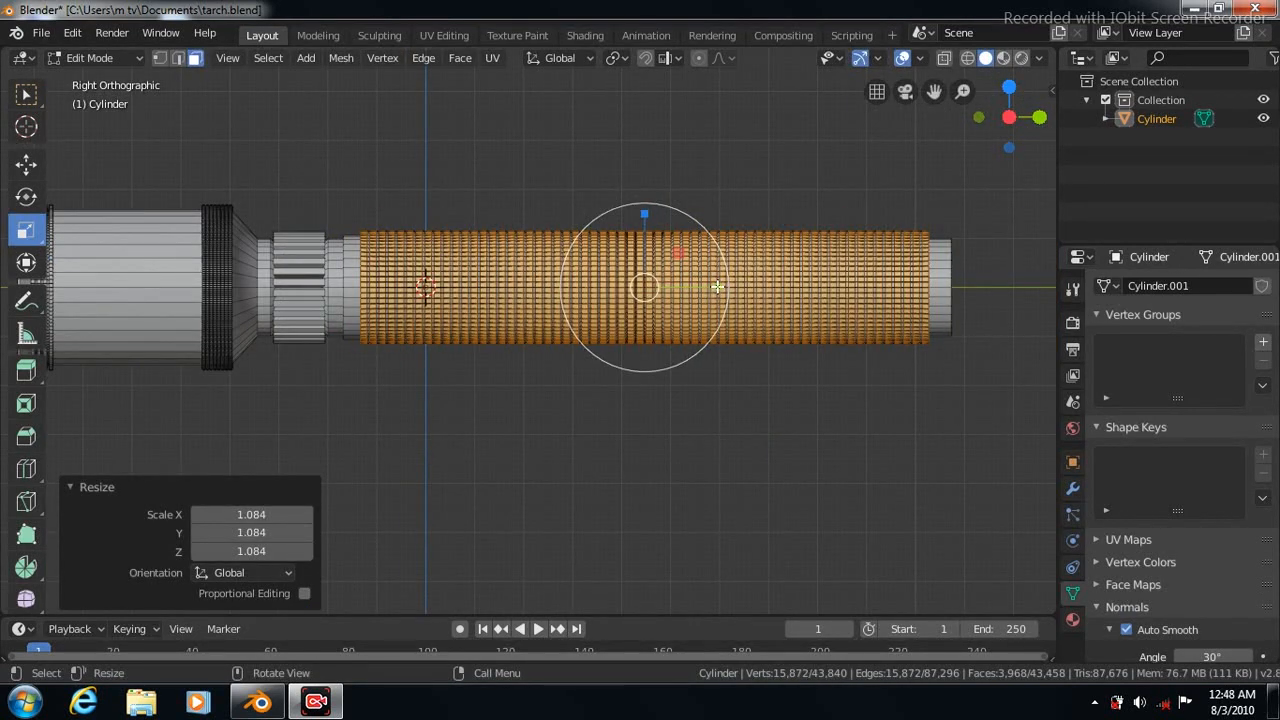
{"action": "key", "text": "s"}
{"action": "key", "text": "y"}
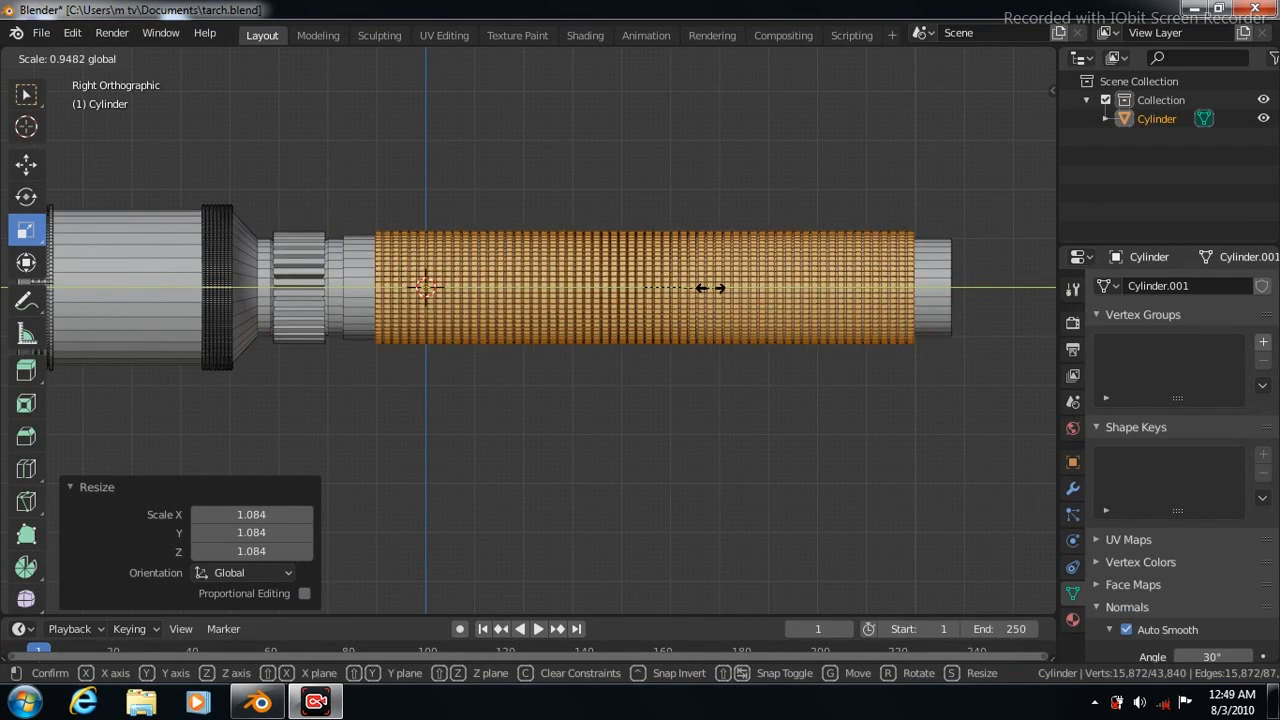
{"action": "left_click", "coordinate": [715, 287]}
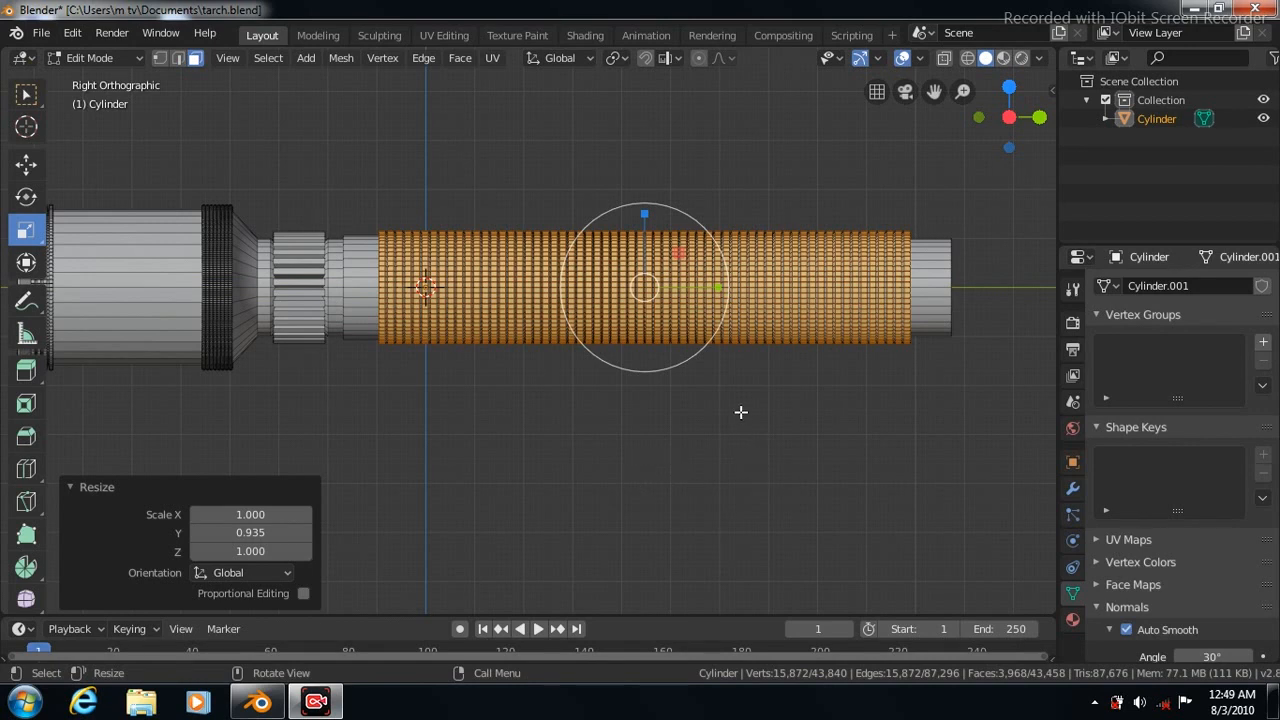
- Enlarge the grip faces uniformly by about 1.09 and scale them along Y by 0.933
{"action": "key", "text": "s"}
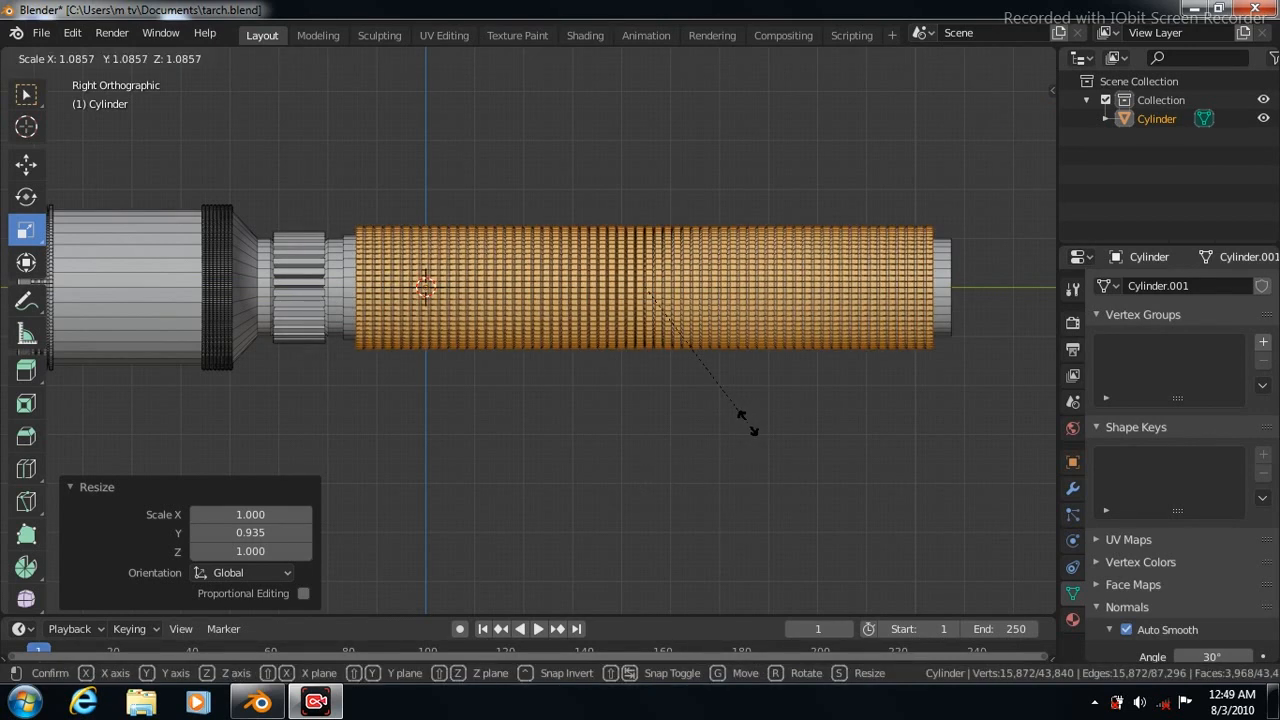
{"action": "left_click", "coordinate": [748, 423]}
{"action": "mouse_move", "coordinate": [717, 287]}
{"action": "left_mouse_down"}
{"action": "mouse_move", "coordinate": [697, 287]}
{"action": "mouse_move", "coordinate": [714, 286]}
{"action": "left_mouse_up"}
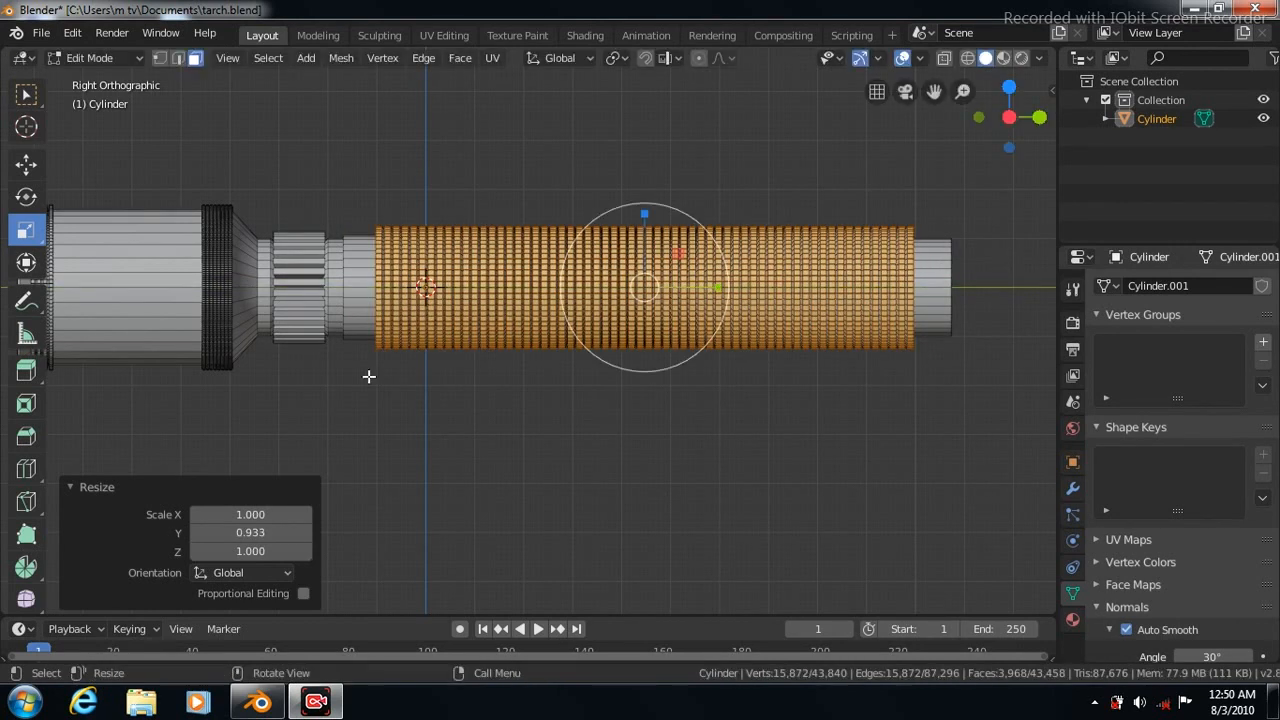
- Add one loop cut on the plain tail end, slid close to the grip with a factor of -0.696
{"action": "left_click", "coordinate": [26, 468]}
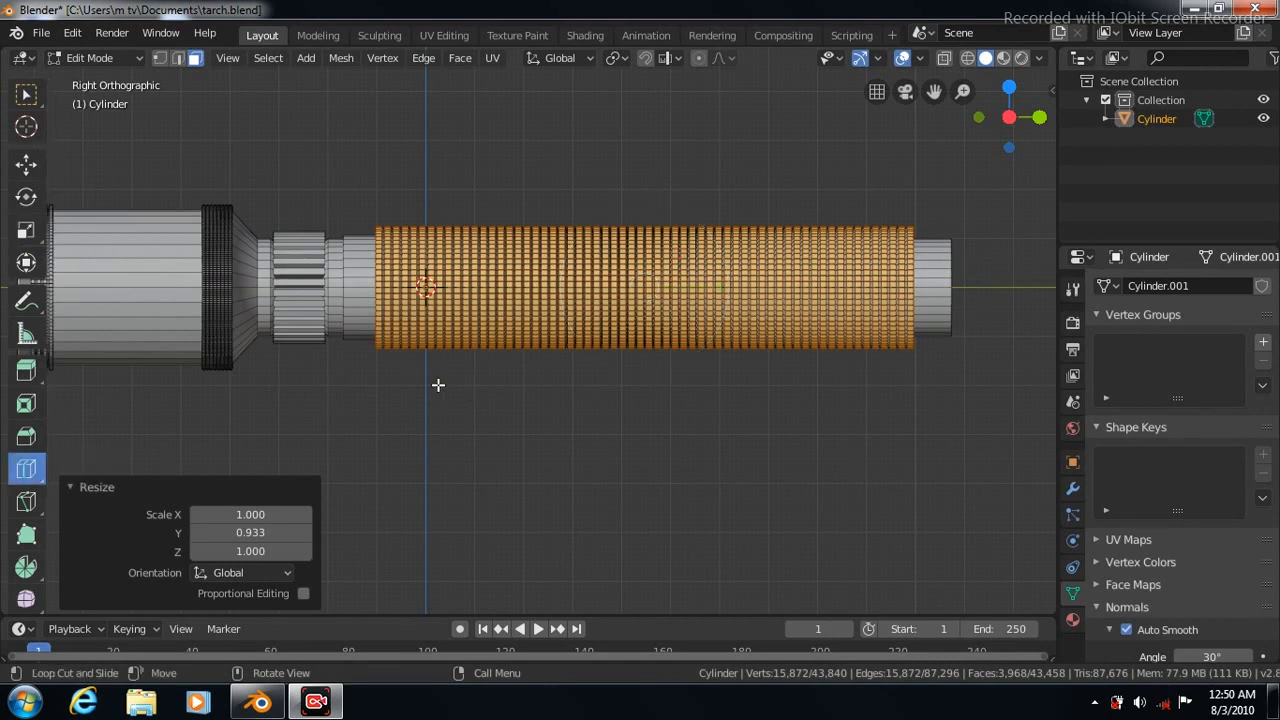
{"action": "left_click_drag", "start_coordinate": [933, 91], "coordinate": [599, 131]}
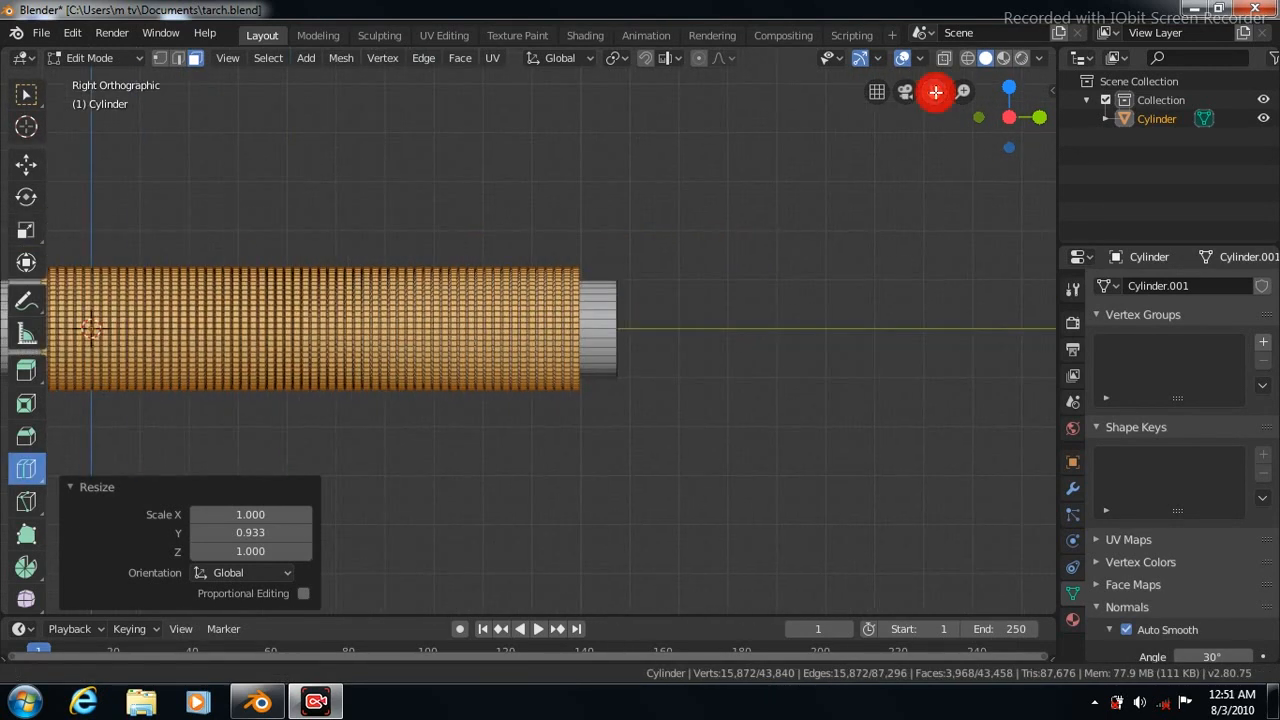
{"action": "left_click_drag", "start_coordinate": [596, 330], "coordinate": [583, 332]}
- Select all faces of the plain tail-end section, including the end cap, with X-ray display on
{"action": "left_click", "coordinate": [26, 94]}
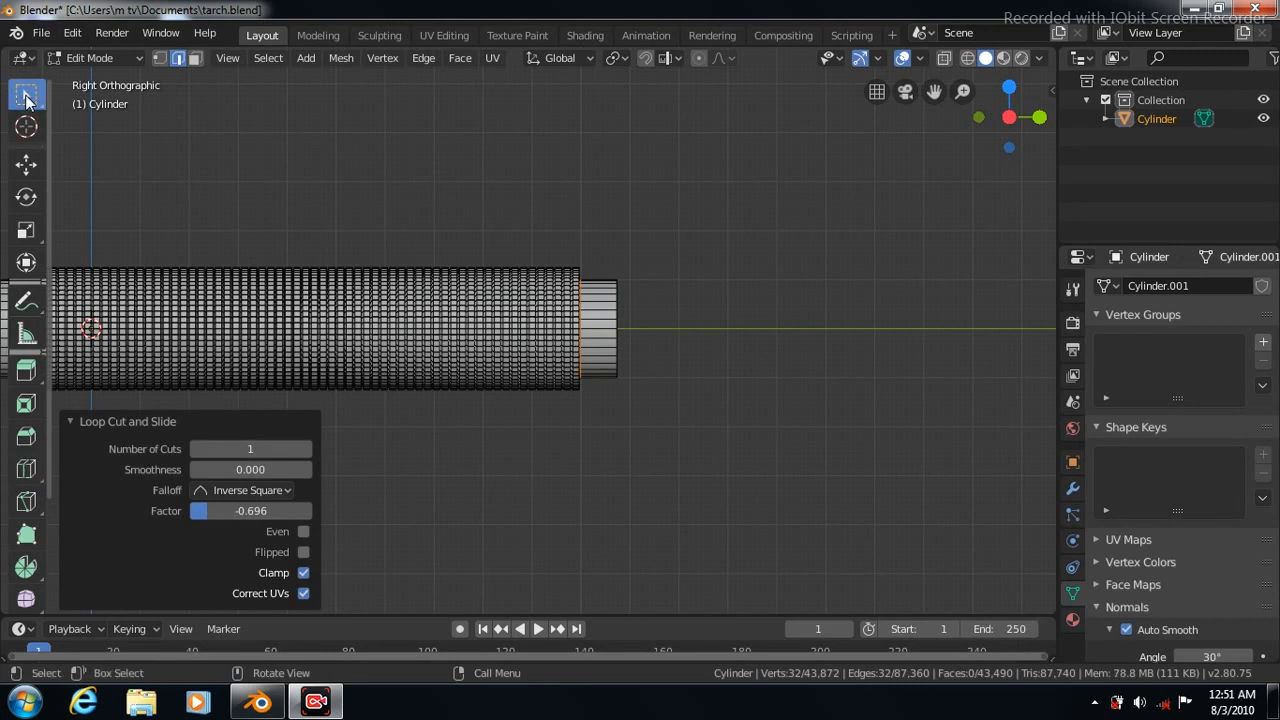
{"action": "left_click", "coordinate": [945, 58]}
{"action": "left_click_drag", "start_coordinate": [589, 231], "coordinate": [645, 398]}
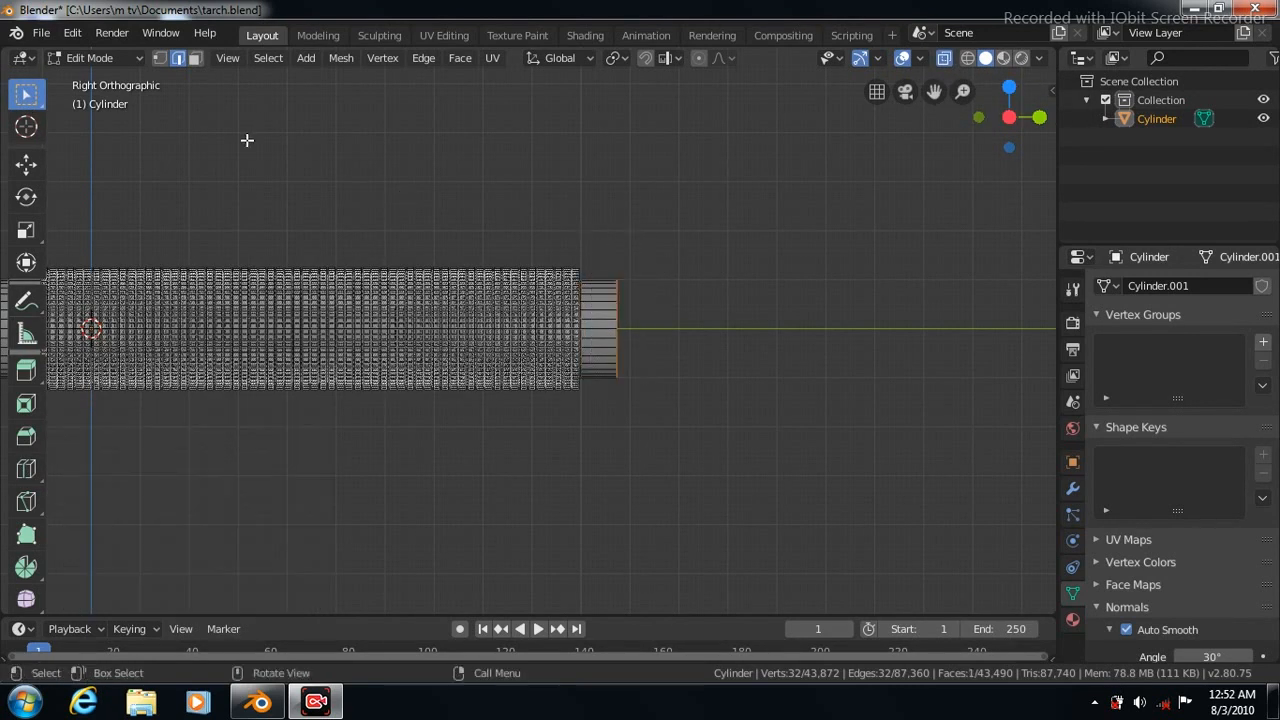
{"action": "left_click", "coordinate": [195, 59]}
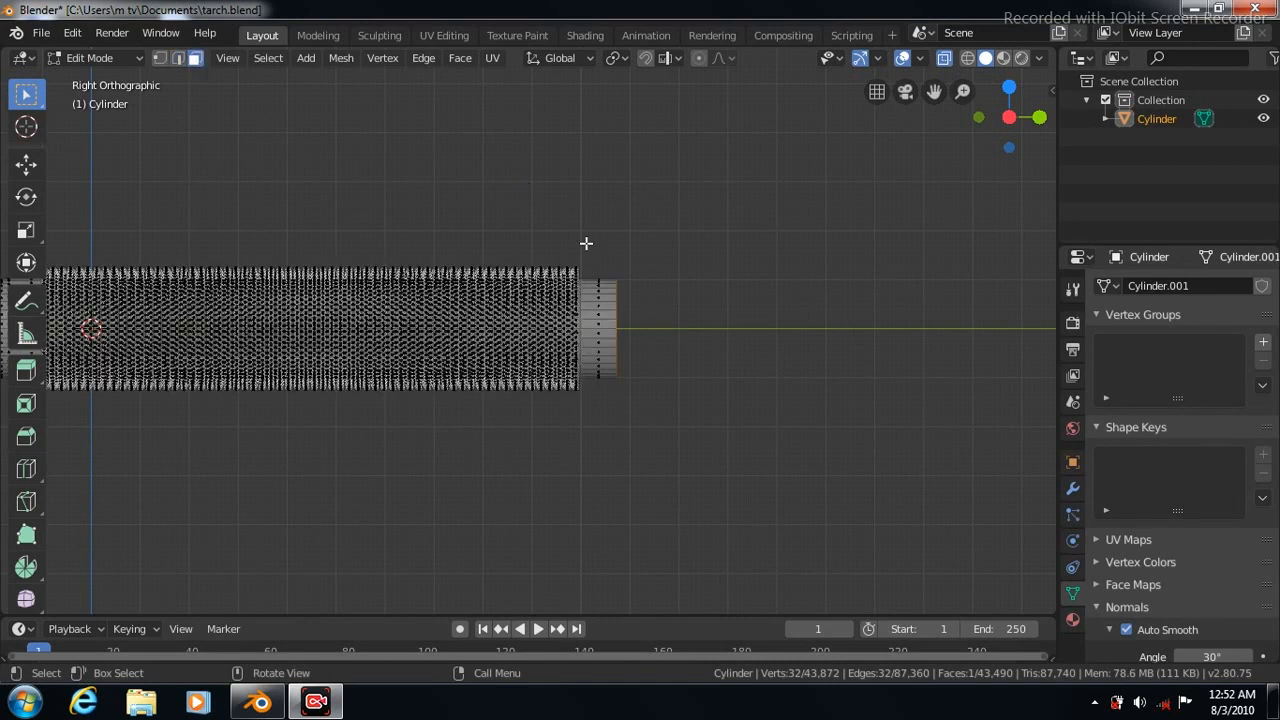
{"action": "left_click_drag", "start_coordinate": [584, 241], "coordinate": [655, 402]}
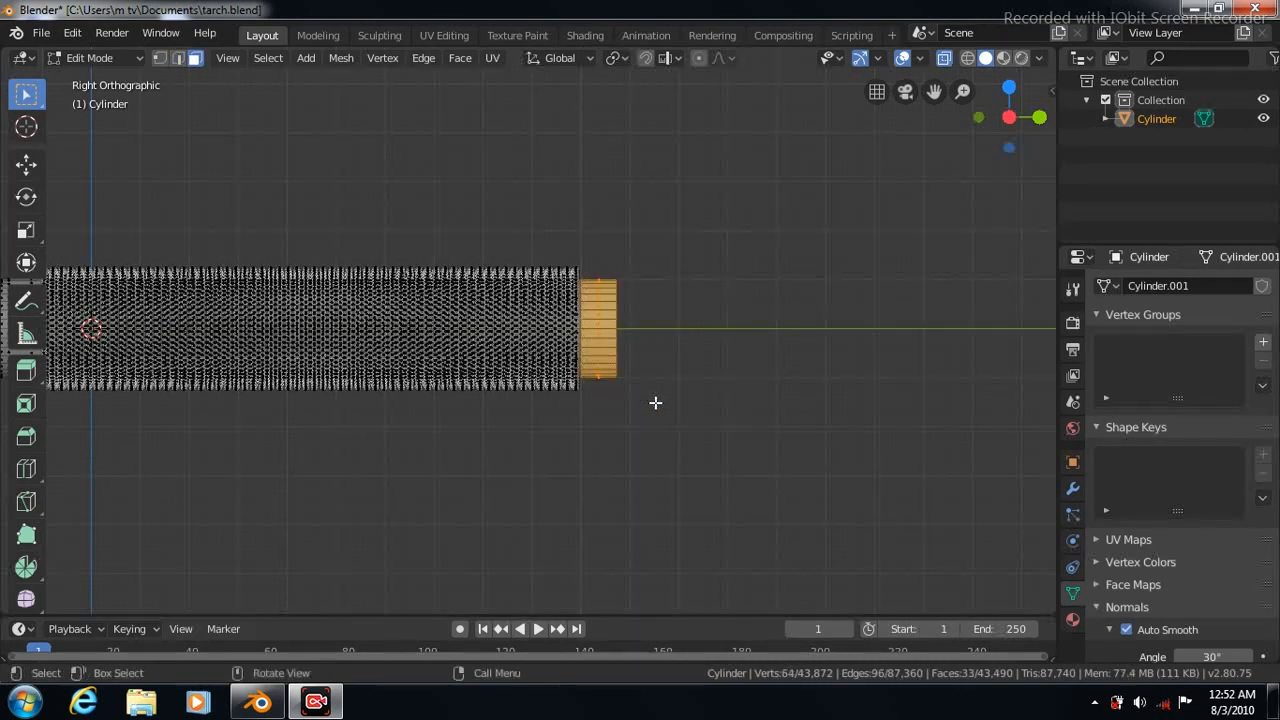
- Scale the tail-end faces up uniformly to about the grip's diameter and reduce them by a factor of 0.928
{"action": "left_click", "coordinate": [26, 232]}
{"action": "key", "text": "s"}
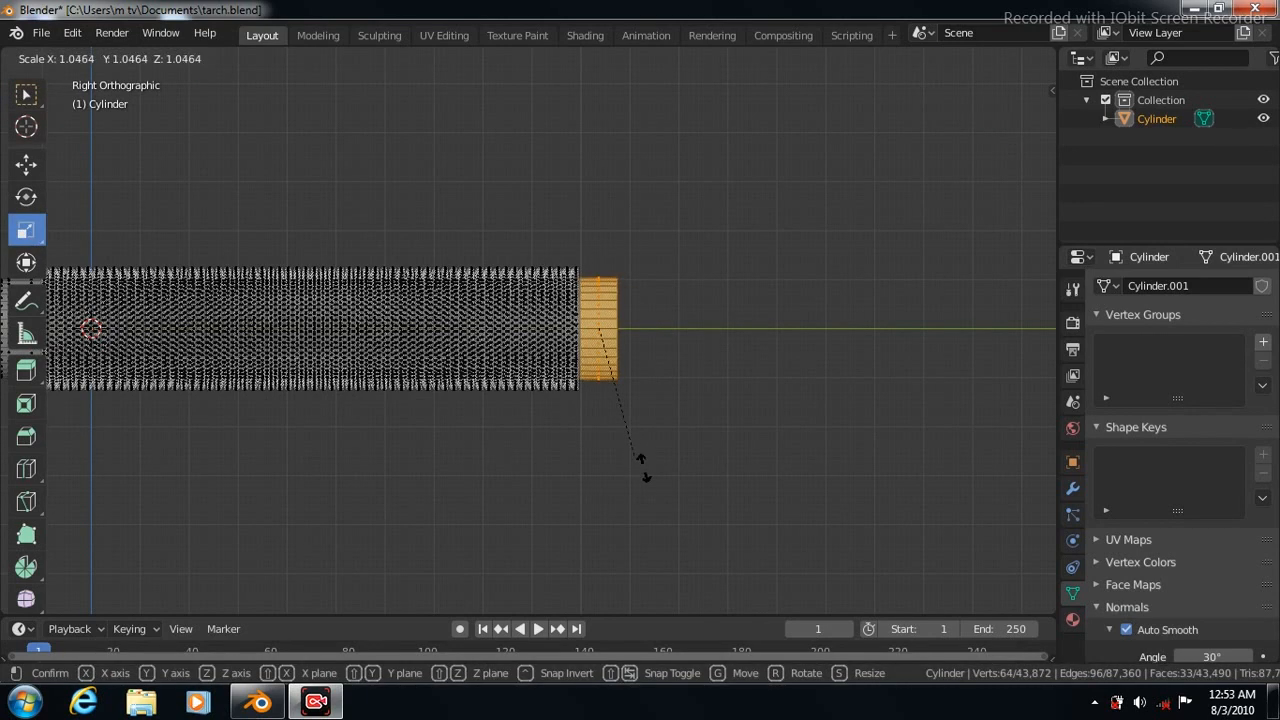
{"action": "left_click", "coordinate": [656, 475]}
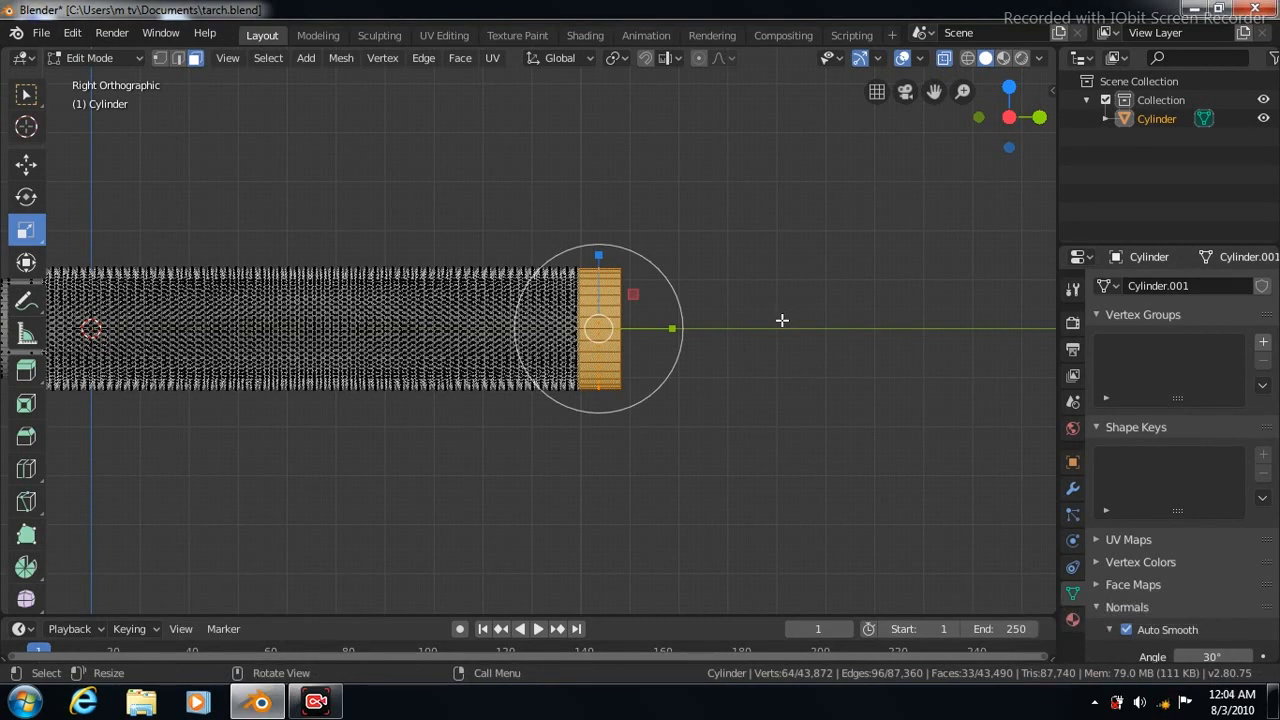
{"action": "key", "text": "s"}
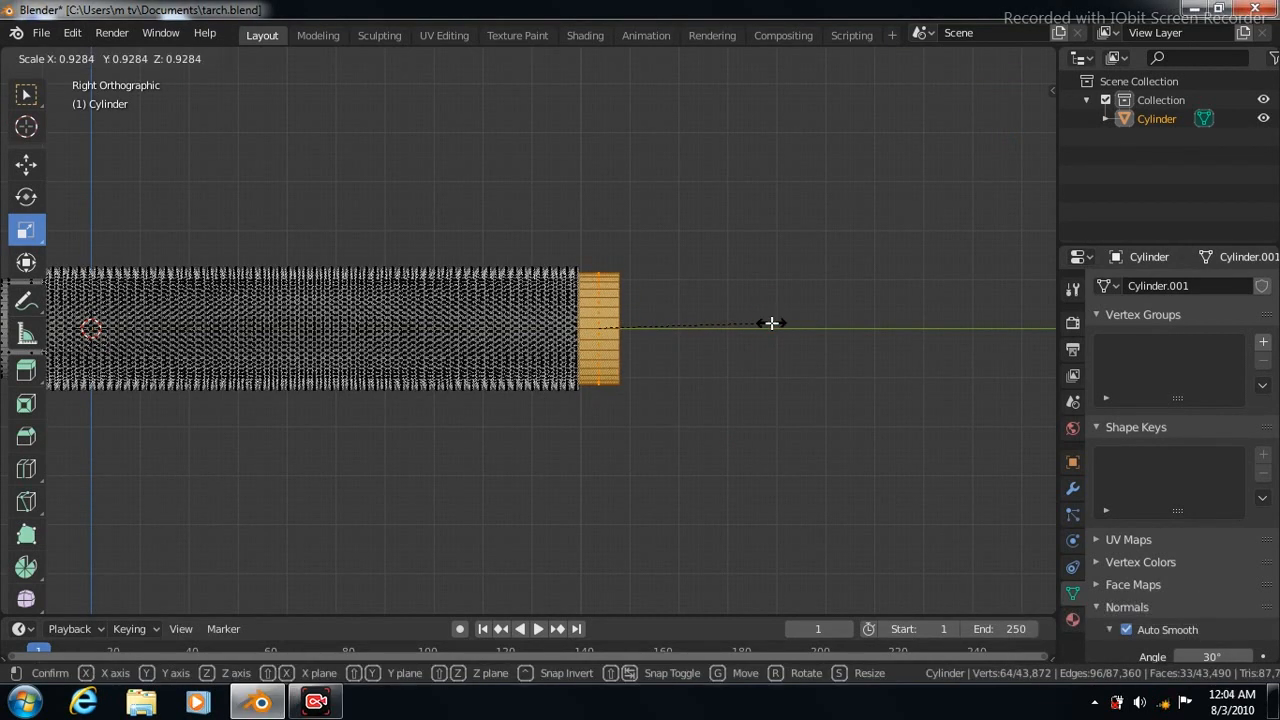
{"action": "left_click", "coordinate": [763, 323]}
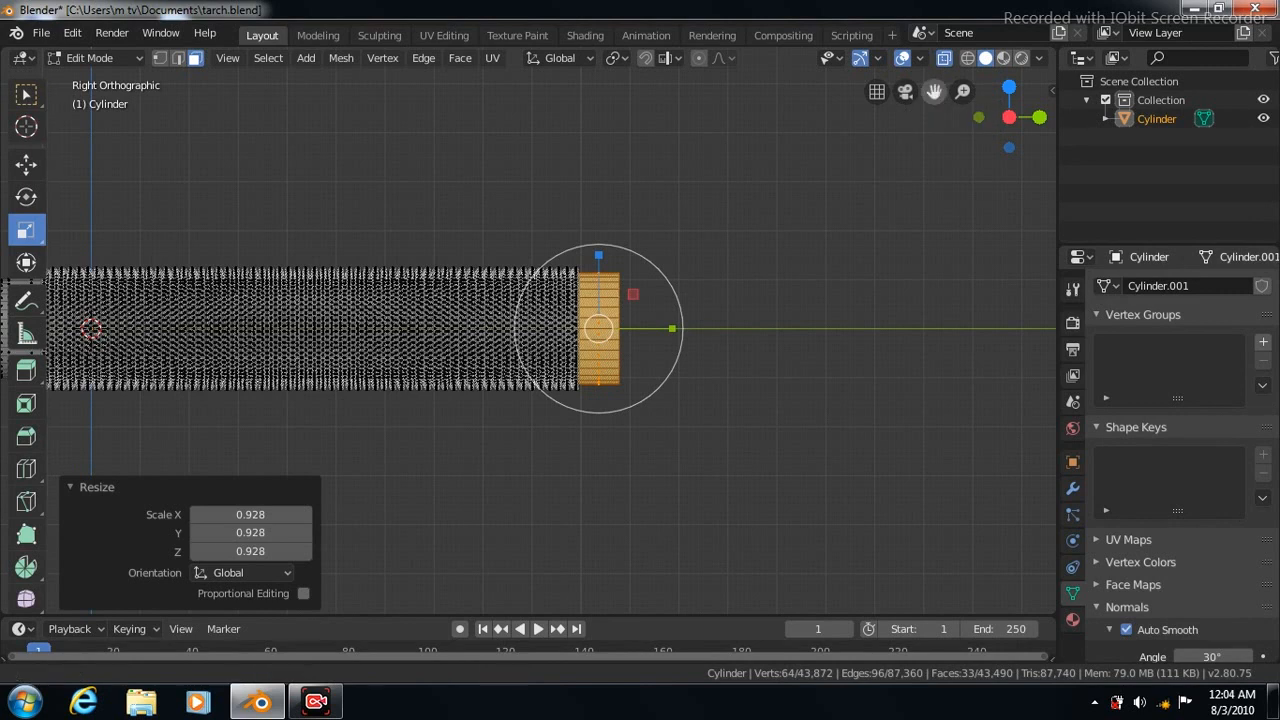
- Return to Object Mode and turn off the X-ray display
{"action": "left_click_drag", "start_coordinate": [934, 91], "coordinate": [545, 181]}
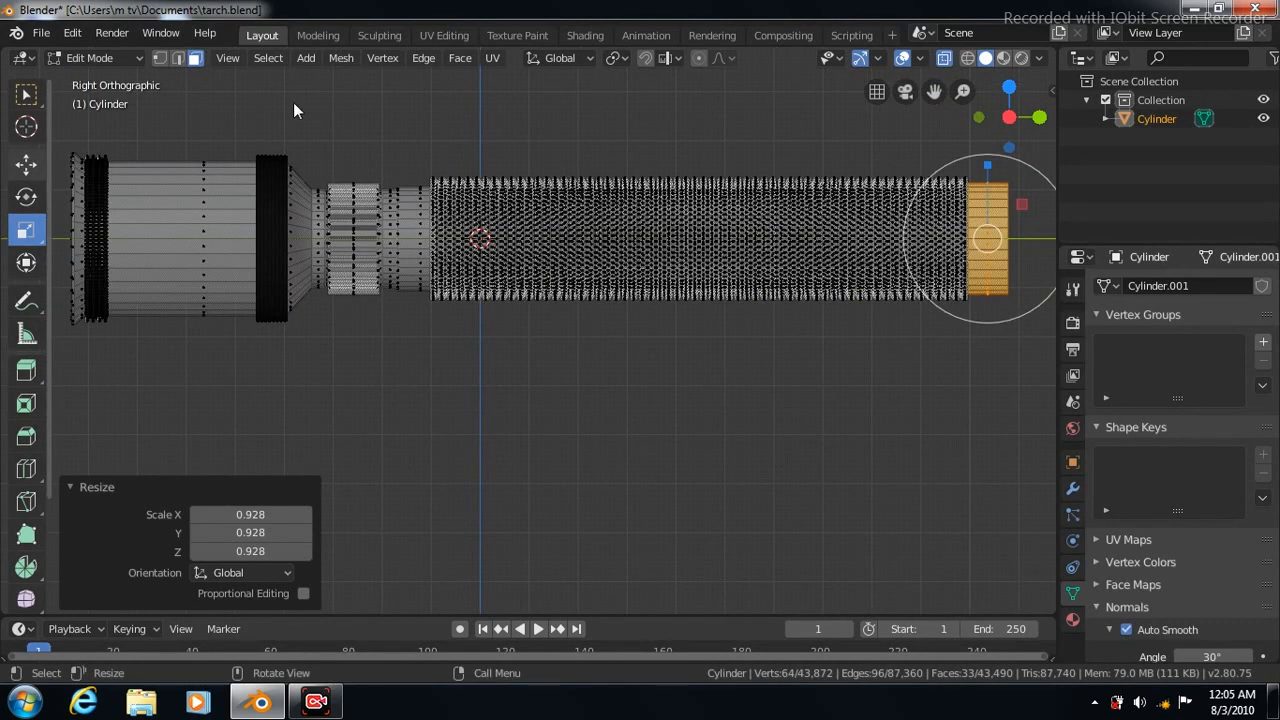
{"action": "key", "text": "Tab"}
{"action": "left_click", "coordinate": [942, 58]}
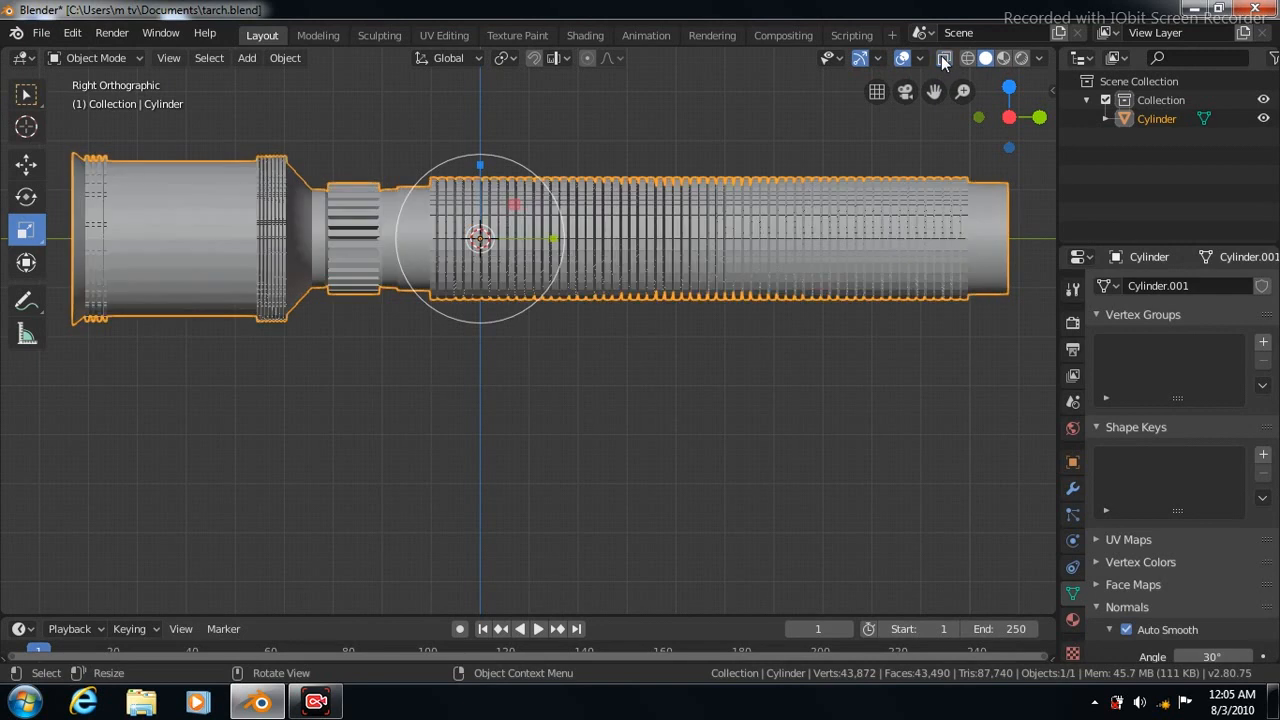
- Add a 32-vertex cylinder with radius 1 m and depth 2 m, aligned to the front view
{"action": "left_click", "coordinate": [245, 57]}
{"action": "mouse_move", "coordinate": [257, 82]}
{"action": "left_click", "coordinate": [422, 174]}
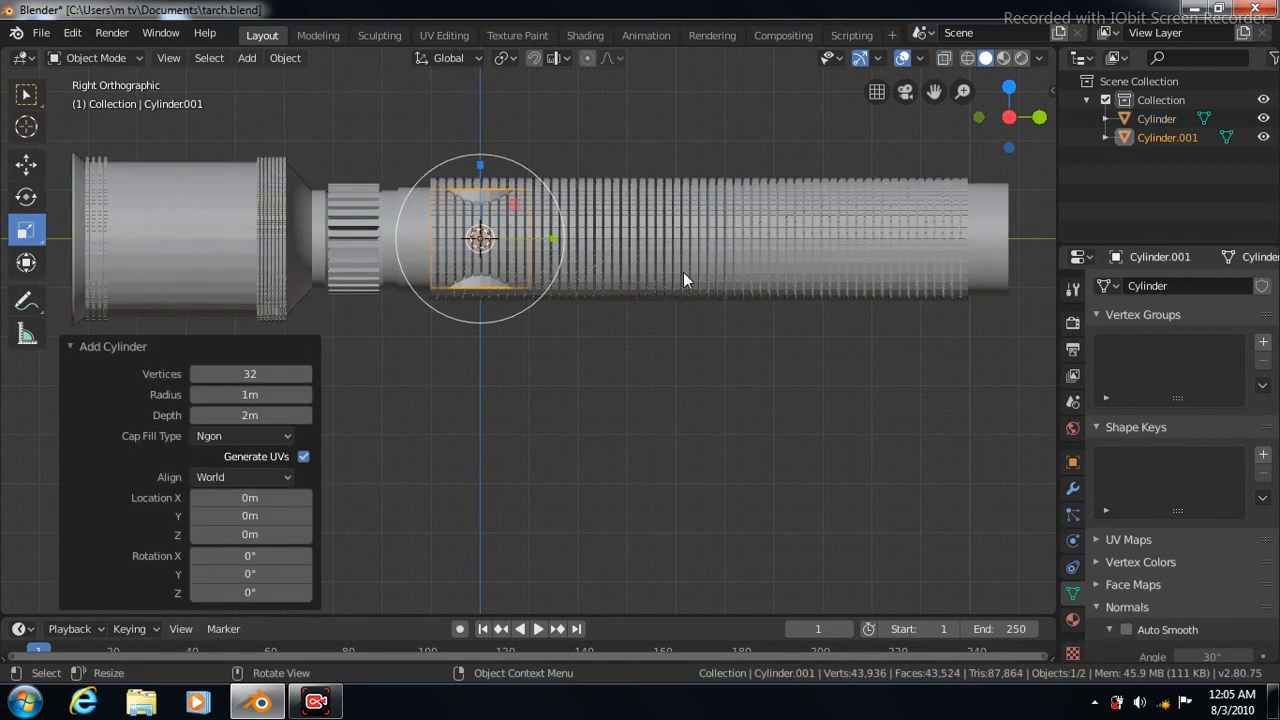
{"action": "key", "text": "KP_1"}
{"action": "left_click", "coordinate": [285, 476]}
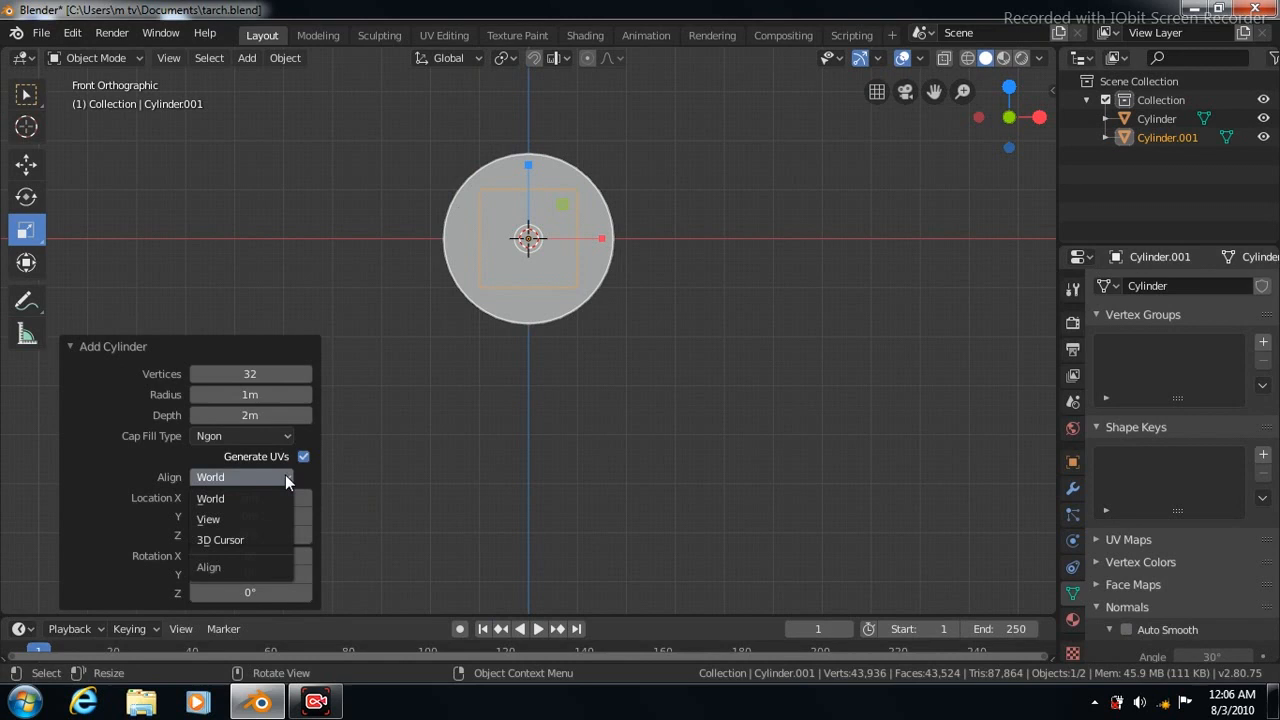
{"action": "left_click", "coordinate": [245, 519]}
- Move the new cylinder -2.83 m along Z so it sits below the torch body
{"action": "key", "text": "KP_3"}
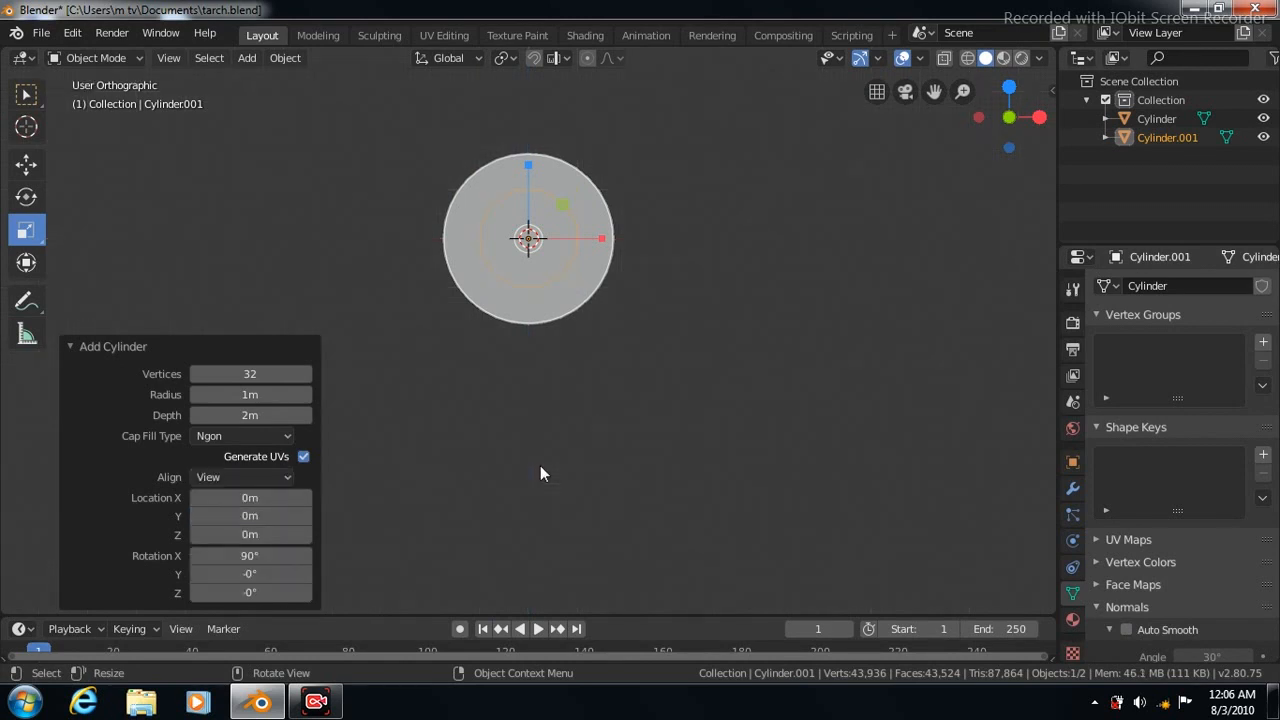
{"action": "left_click", "coordinate": [26, 163]}
{"action": "left_click_drag", "start_coordinate": [480, 168], "coordinate": [480, 342]}
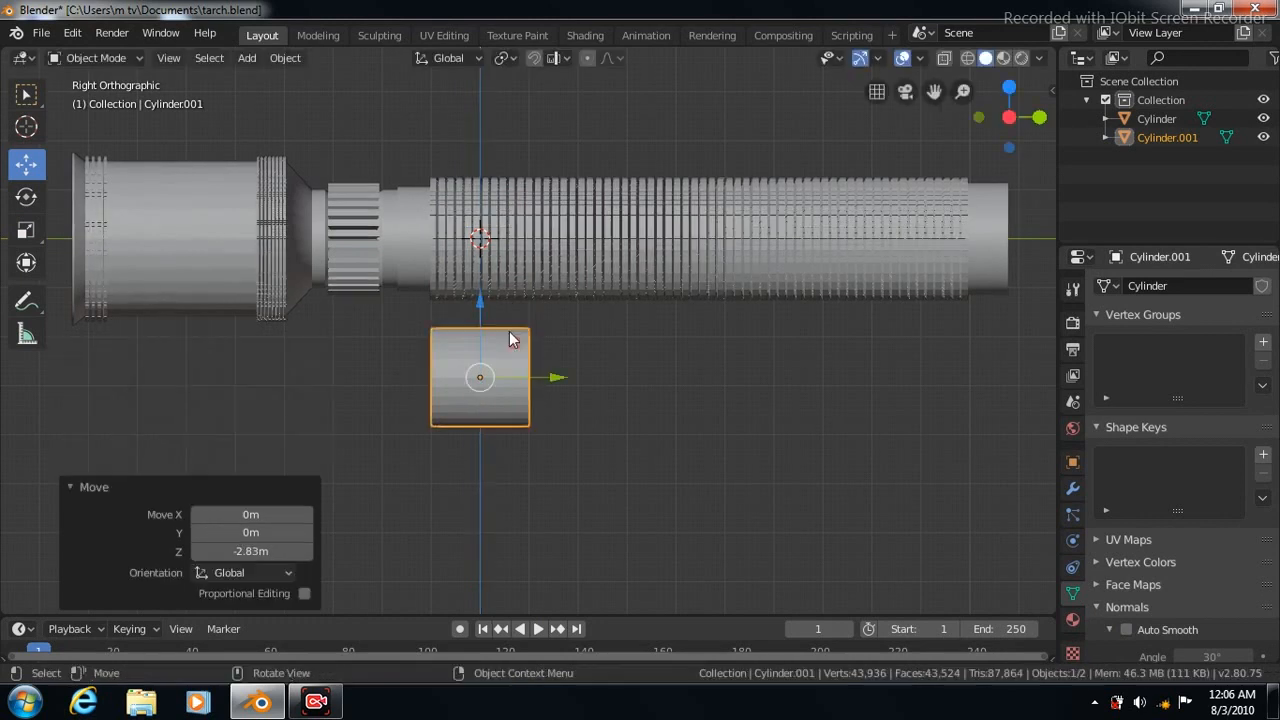
- Duplicate the small cylinder and move the copy 6.98 m along Y
{"action": "key", "text": "shift+d"}
{"action": "right_click", "coordinate": [606, 362]}
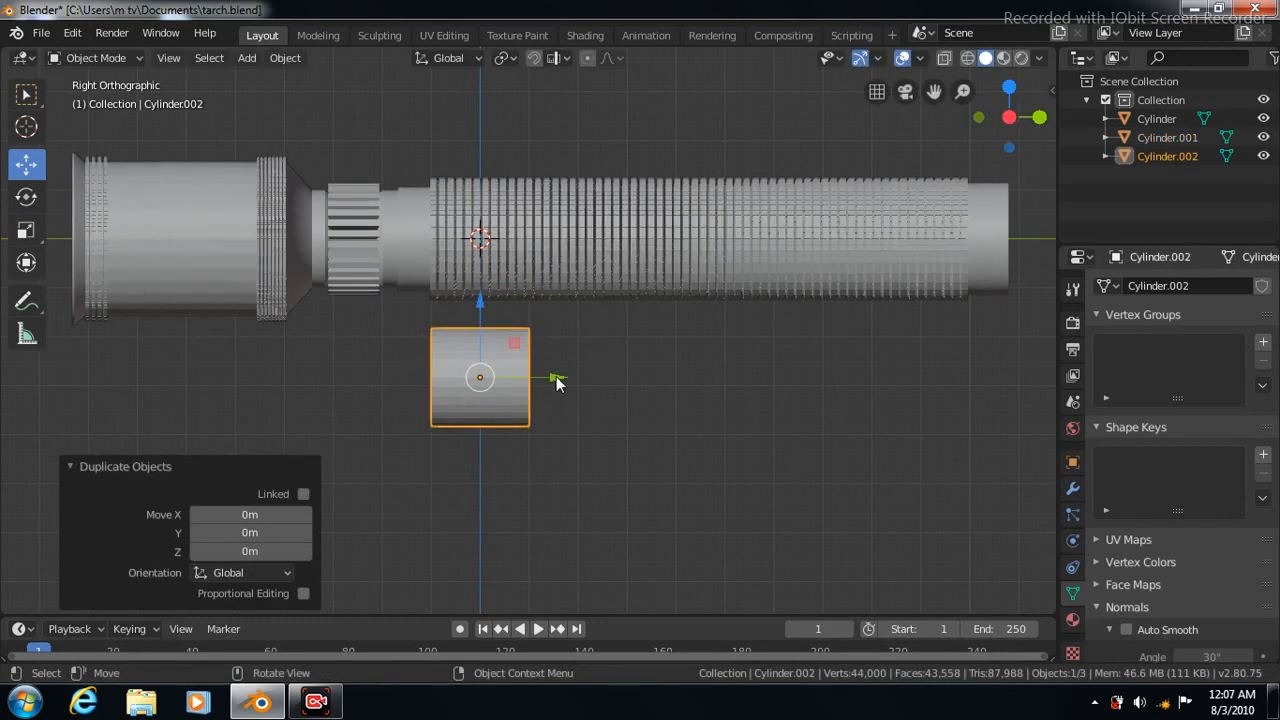
{"action": "key", "text": "g"}
{"action": "key", "text": "y"}
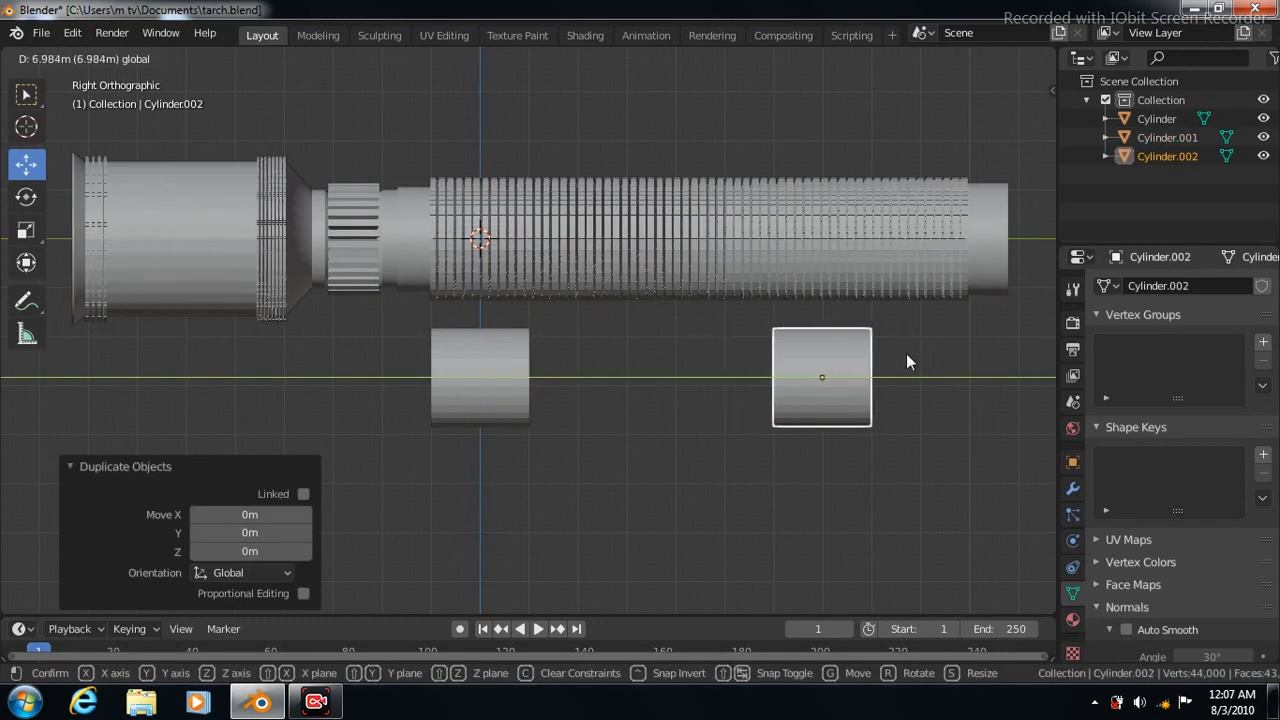
{"action": "left_click", "coordinate": [906, 355]}
- Add a Subdivision Surface modifier to the duplicated cylinder with 3 viewport subdivisions
{"action": "left_click", "coordinate": [1074, 489]}
{"action": "left_click", "coordinate": [1262, 287]}
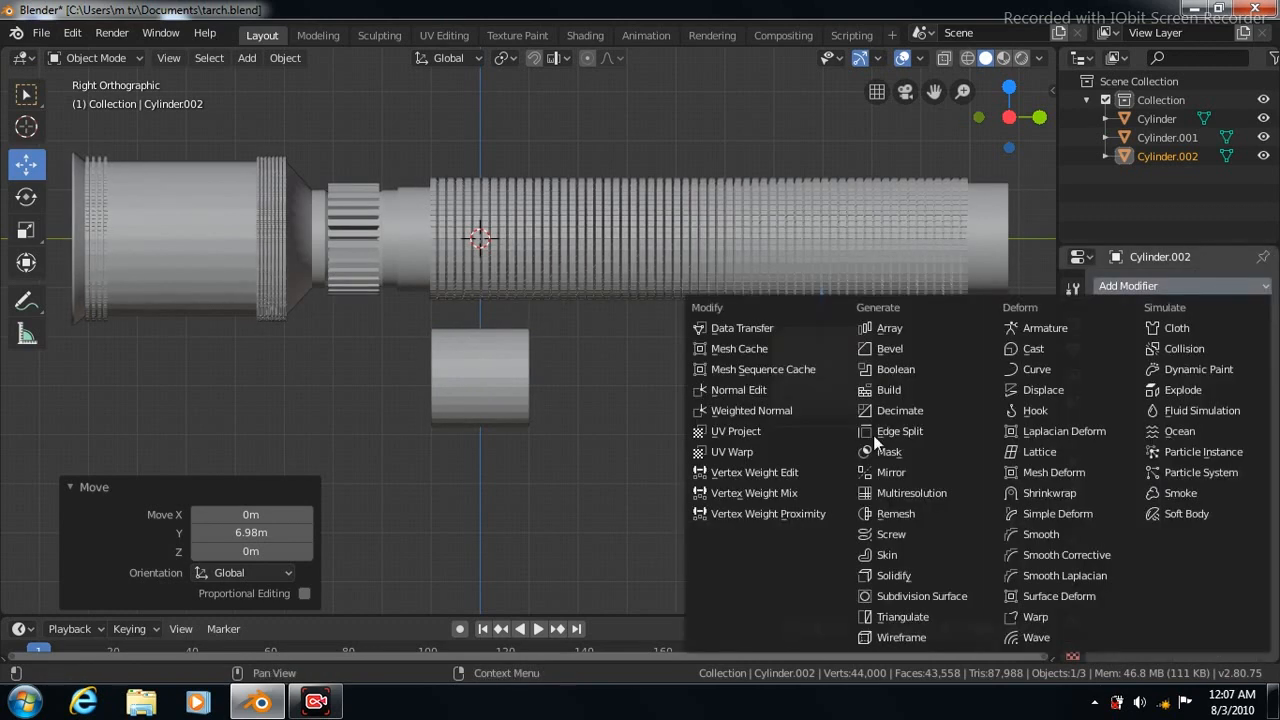
{"action": "left_click", "coordinate": [889, 593]}
{"action": "left_click", "coordinate": [1172, 428]}
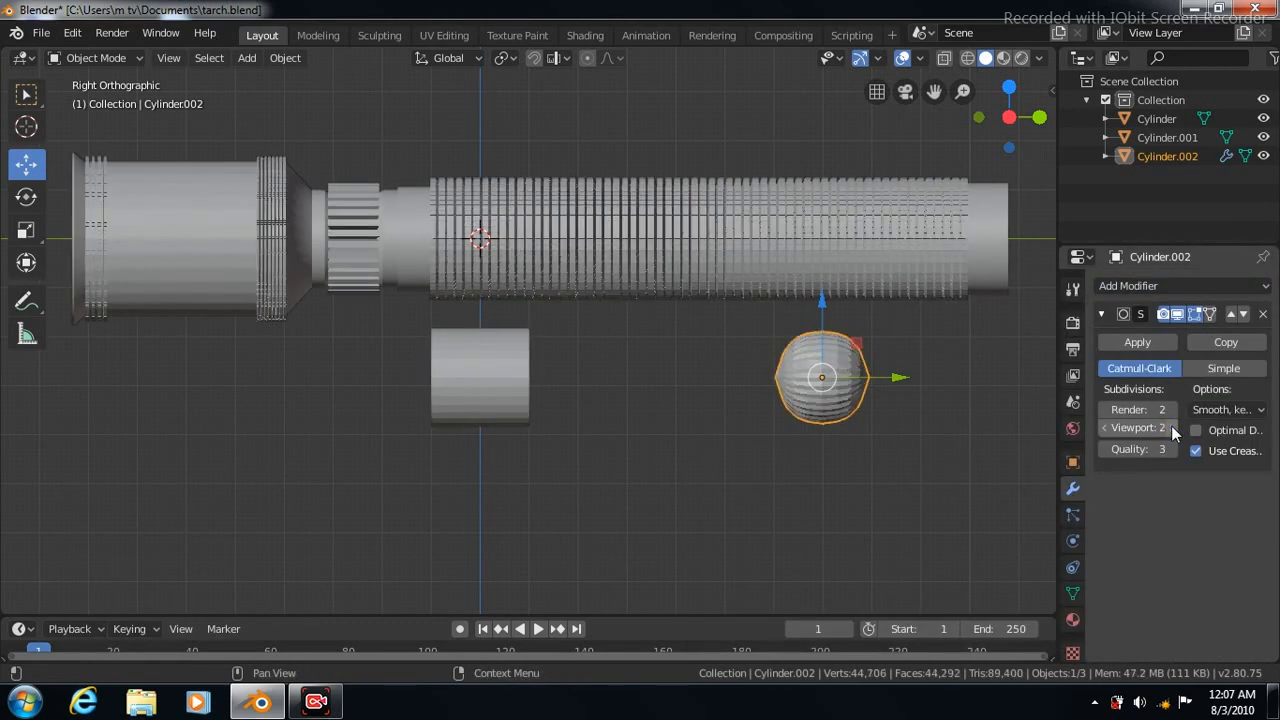
{"action": "left_click", "coordinate": [1175, 428]}
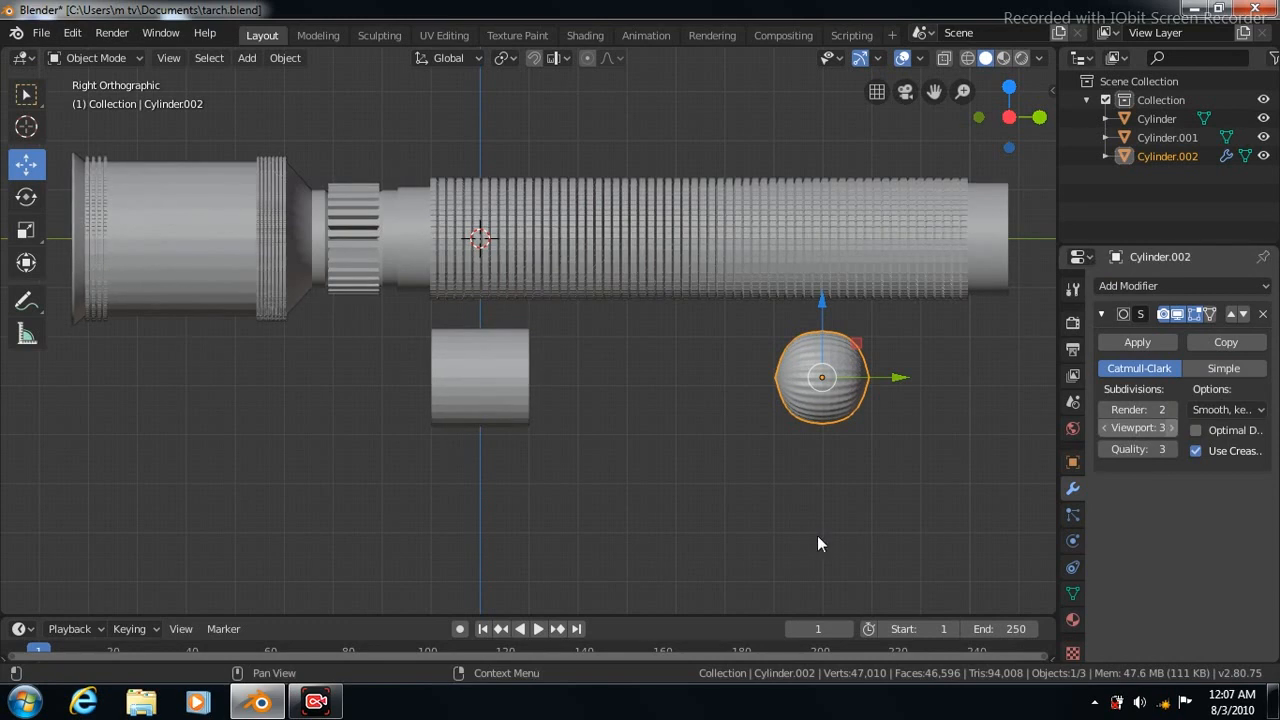
- Shorten the duplicated cylinder's mesh along Y in two scalings, the second by a factor of 0.897
{"action": "key", "text": "Tab"}
{"action": "left_click", "coordinate": [26, 468]}
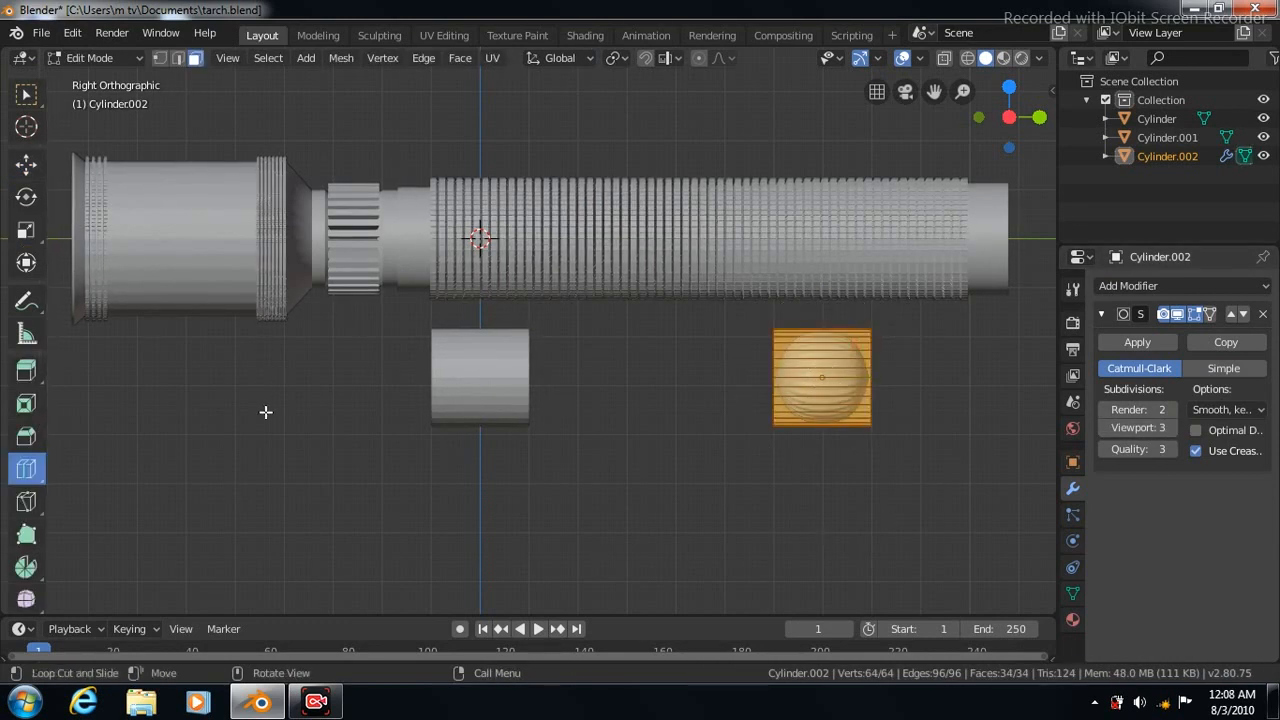
{"action": "key", "text": "Tab"}
{"action": "left_click_drag", "start_coordinate": [897, 385], "coordinate": [860, 386]}
{"action": "key", "text": "Tab"}
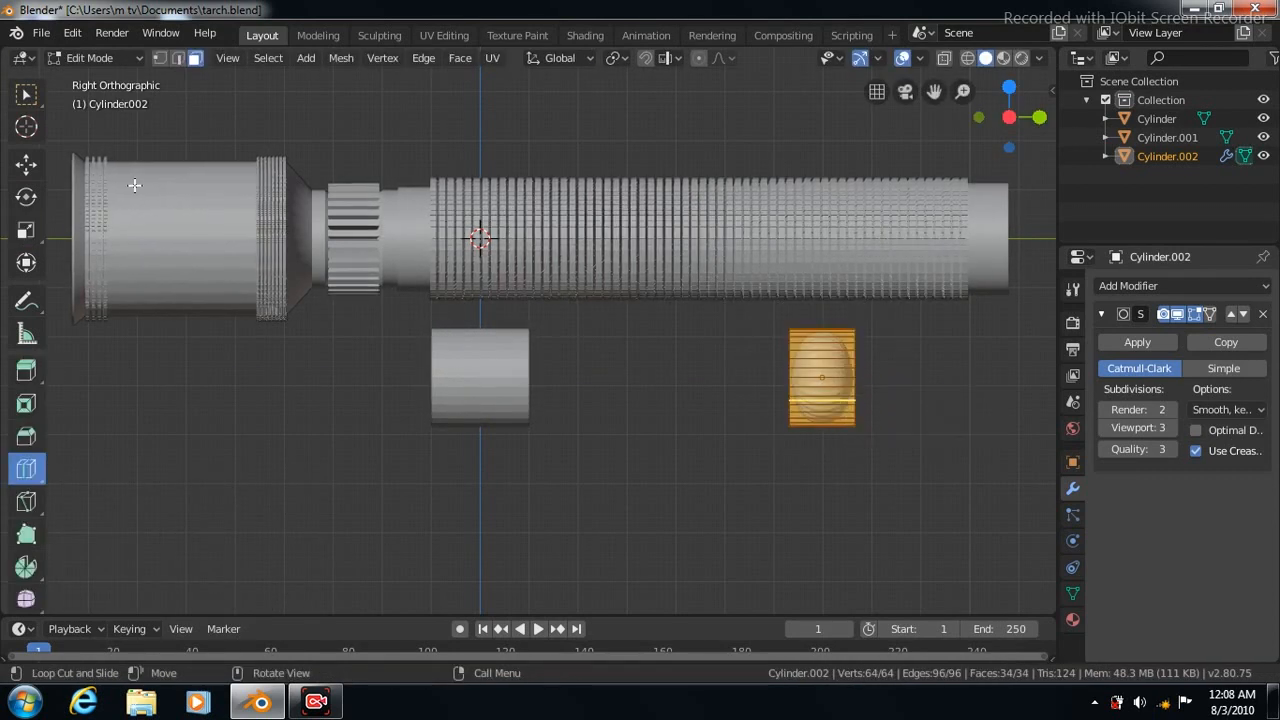
{"action": "left_click", "coordinate": [26, 230]}
{"action": "left_click_drag", "start_coordinate": [895, 378], "coordinate": [886, 378]}
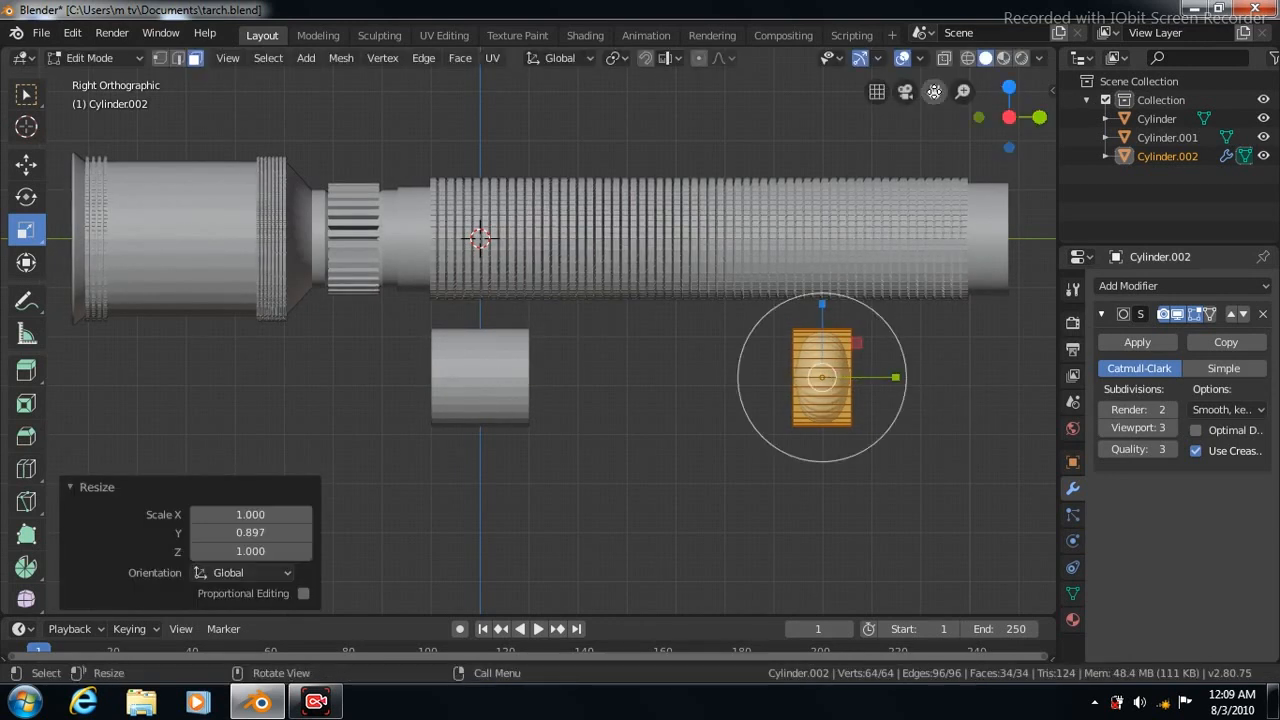
- Add an edge loop close to each end of the short cylinder, sliding the one at the -Y end to factor -0.967
{"action": "left_click_drag", "start_coordinate": [934, 91], "coordinate": [765, 88]}
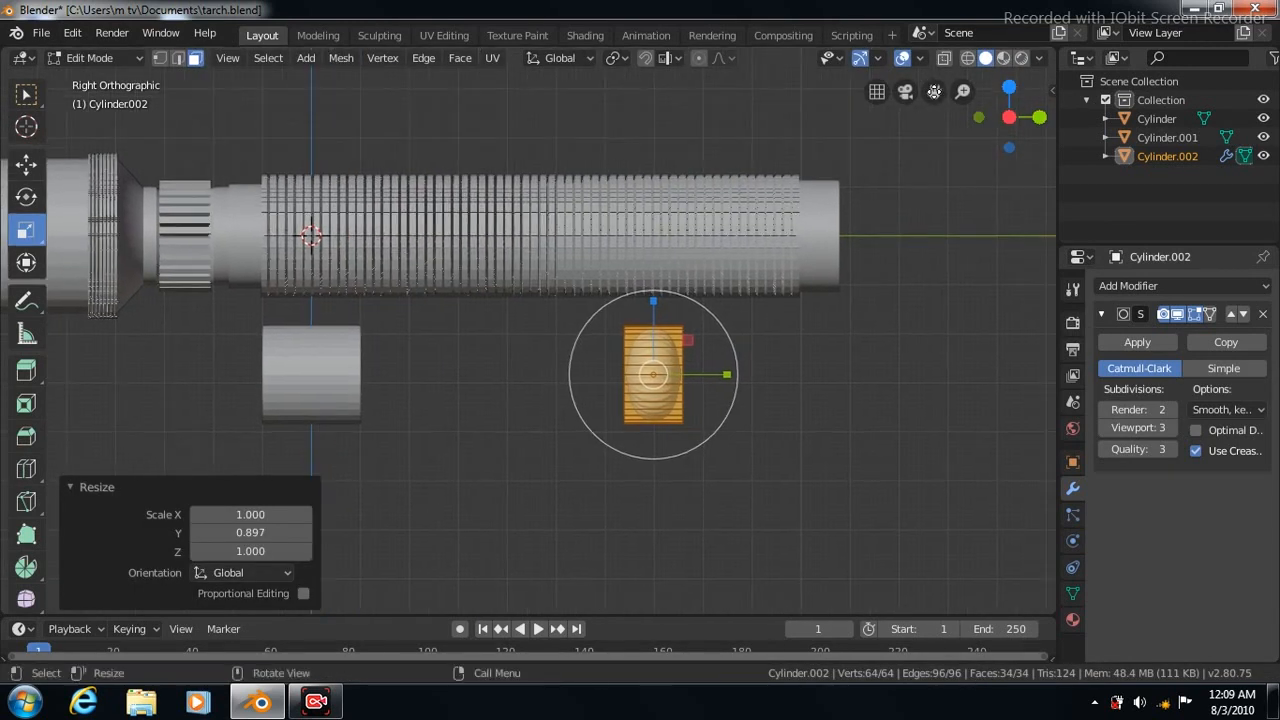
{"action": "scroll", "coordinate": [889, 406], "scroll_direction": "up", "scroll_amount": 6}
{"action": "left_click_drag", "start_coordinate": [934, 91], "coordinate": [565, 25]}
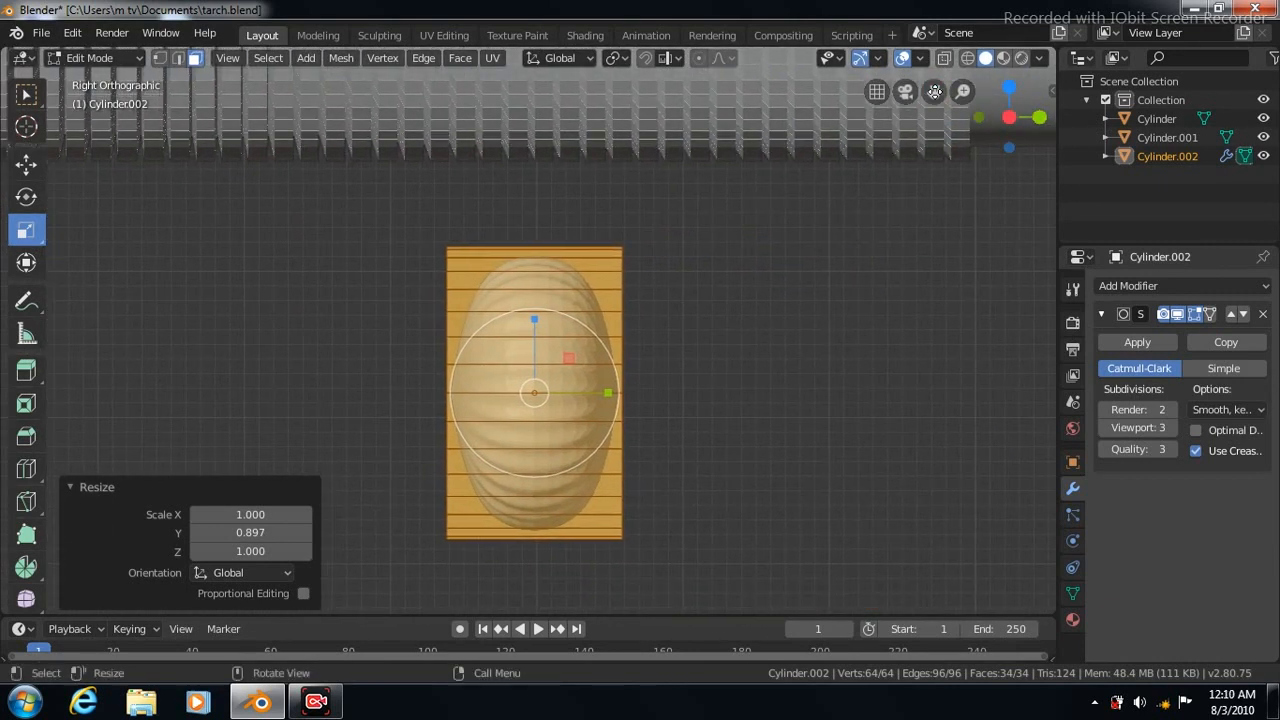
{"action": "left_click", "coordinate": [26, 470]}
{"action": "left_click_drag", "start_coordinate": [537, 396], "coordinate": [447, 407]}
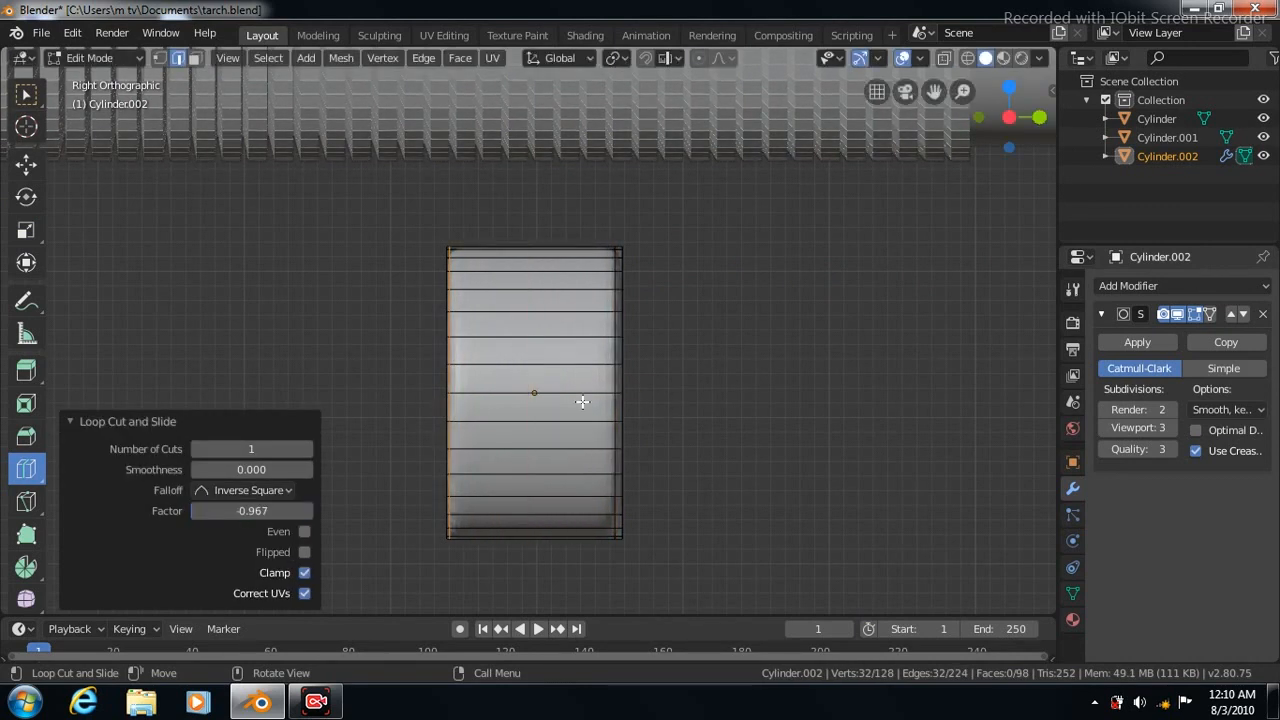
- Bound a narrow band just beyond the middle toward +Y with edge loops, place two cuts inside it and spread them 1.513 along Y
{"action": "mouse_move", "coordinate": [534, 393]}
{"action": "left_mouse_down"}
{"action": "mouse_move", "coordinate": [570, 404]}
{"action": "mouse_move", "coordinate": [517, 407]}
{"action": "mouse_move", "coordinate": [543, 408]}
{"action": "left_mouse_up"}
{"action": "left_click", "coordinate": [558, 405]}
{"action": "left_click", "coordinate": [305, 449]}
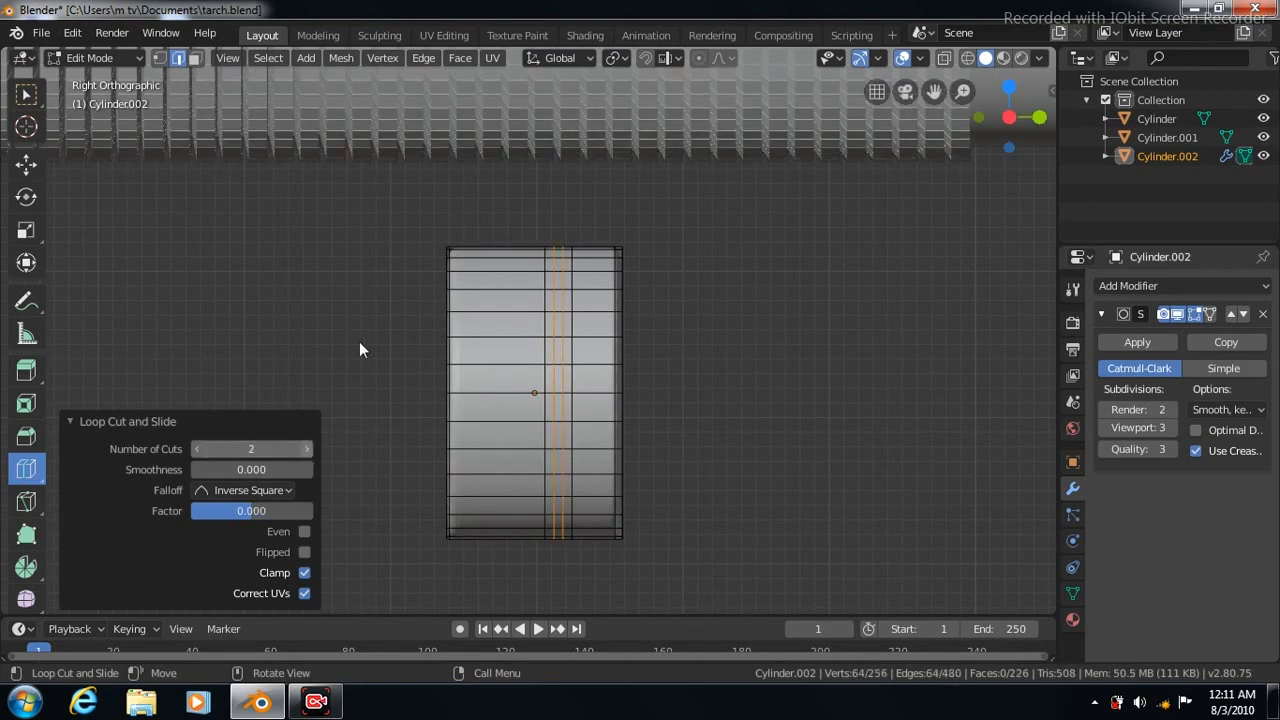
{"action": "left_click", "coordinate": [26, 229]}
{"action": "left_click_drag", "start_coordinate": [632, 392], "coordinate": [669, 395]}
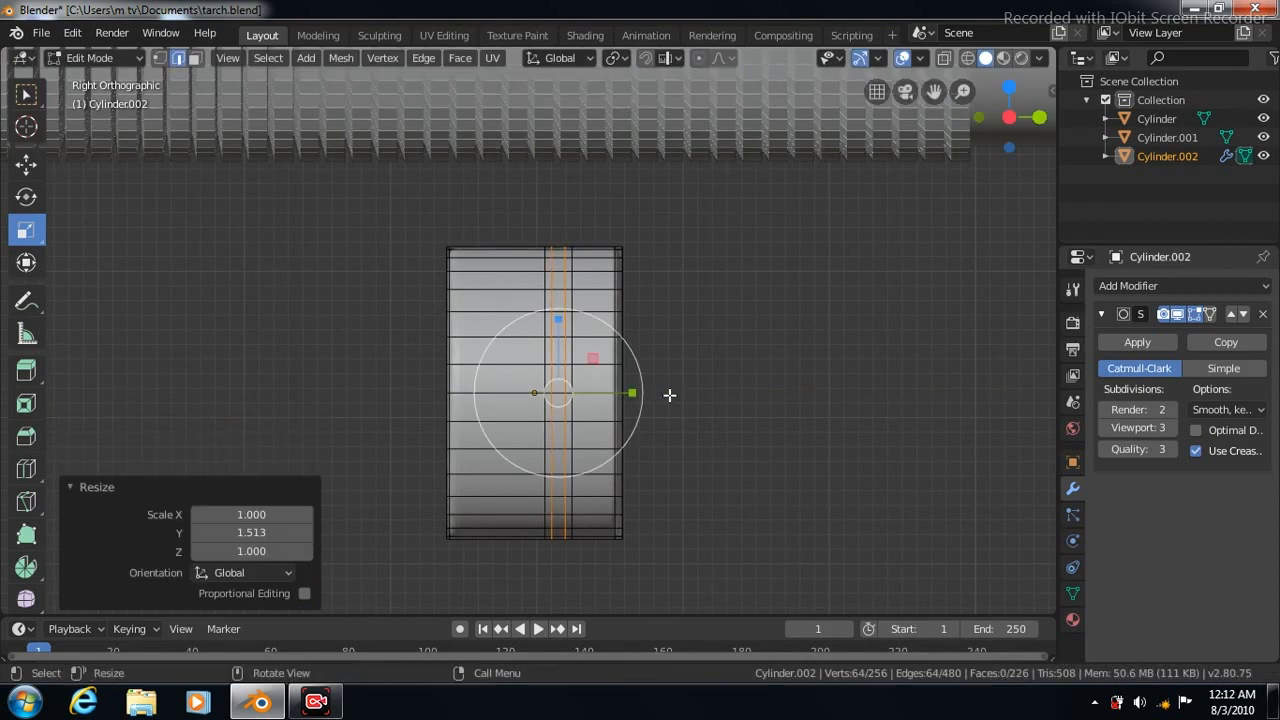
- Turn off the subdivision's Edit Mode display and shape a shallow groove by scaling the two inner loops by 0.897, 1.038 and 1.036
{"action": "key", "text": "s"}
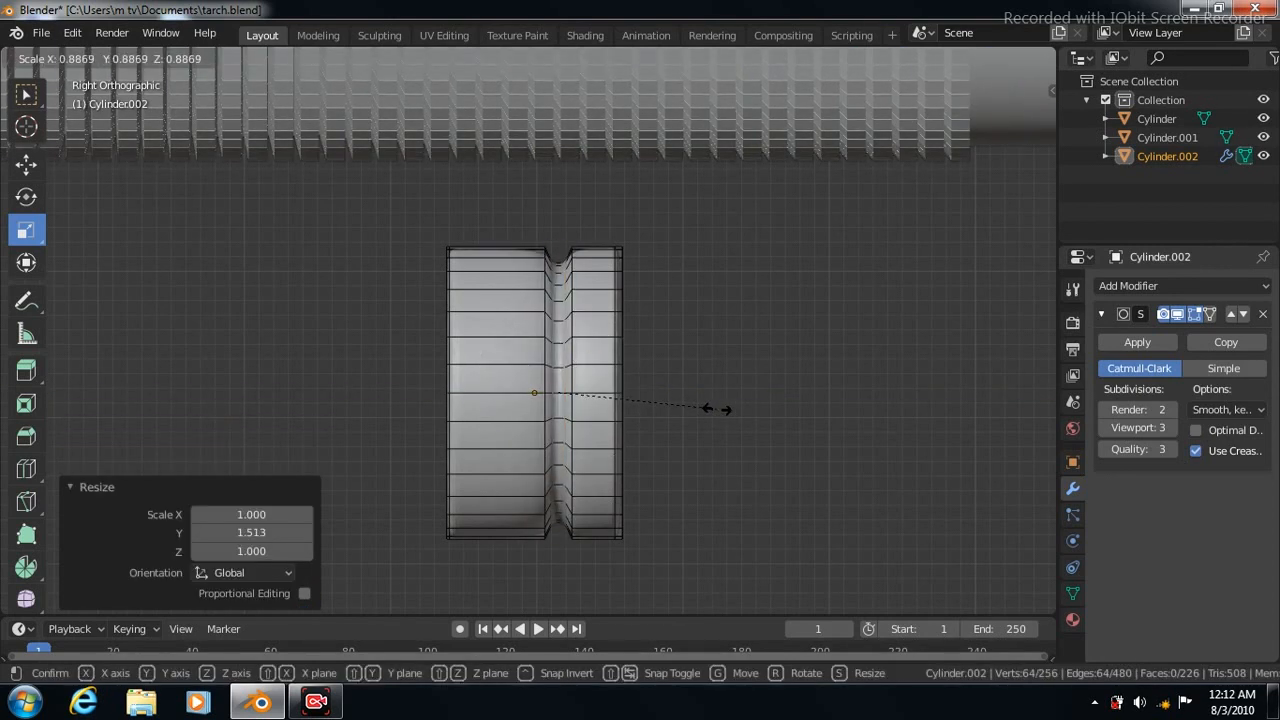
{"action": "left_click", "coordinate": [718, 408]}
{"action": "key", "text": "s"}
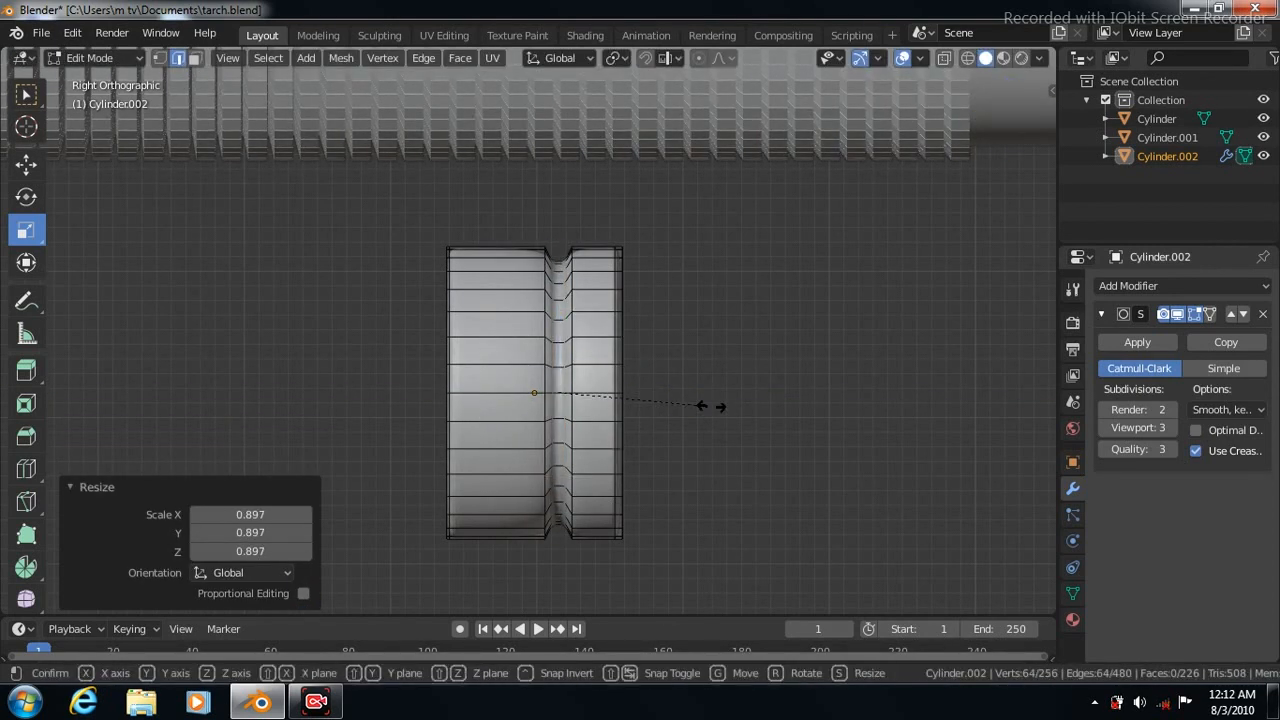
{"action": "left_click", "coordinate": [713, 406]}
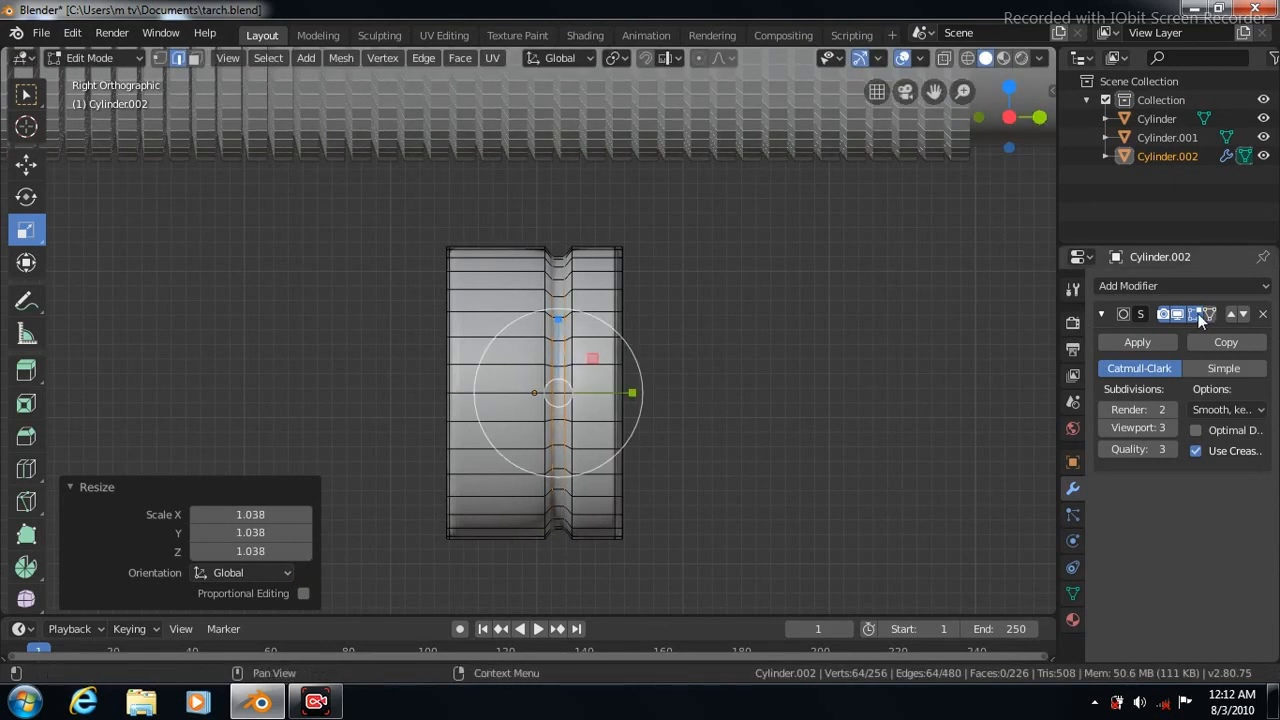
{"action": "key", "text": "s"}
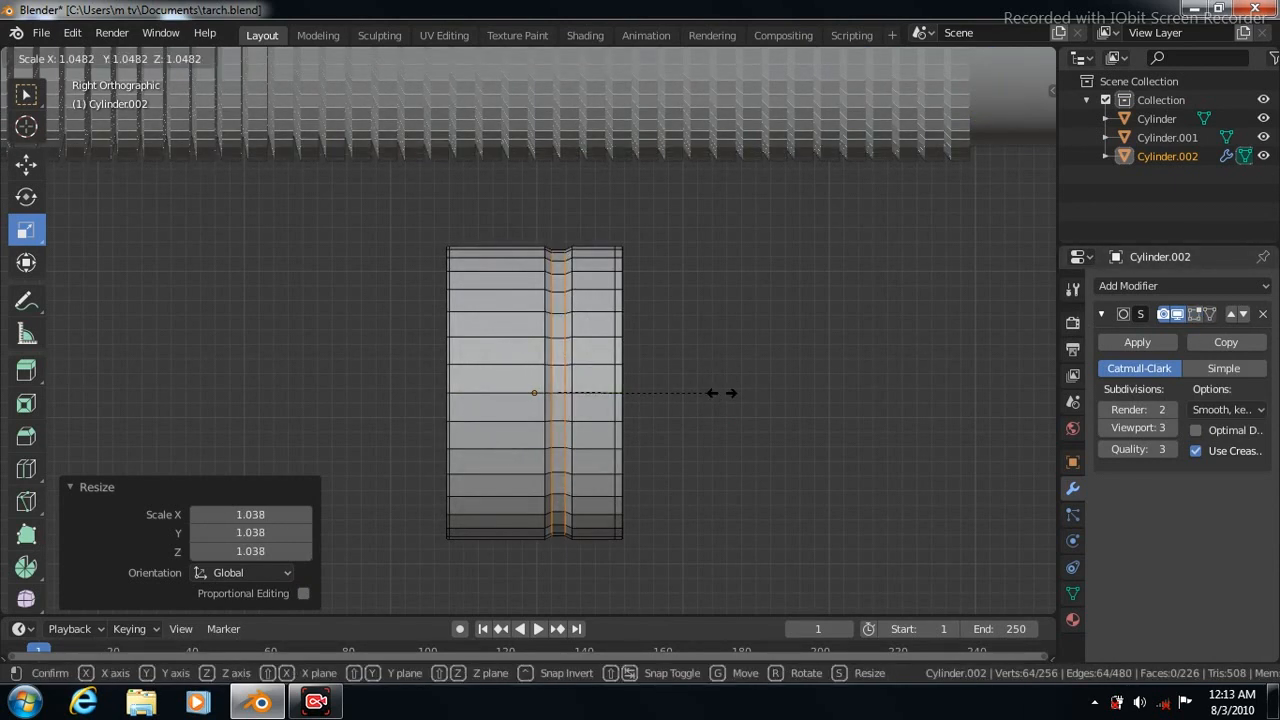
{"action": "left_click", "coordinate": [714, 394]}
- Add a centre loop in the groove scaled to 0.982, and turn the subdivision's Edit Mode display back on
{"action": "left_click", "coordinate": [26, 469]}
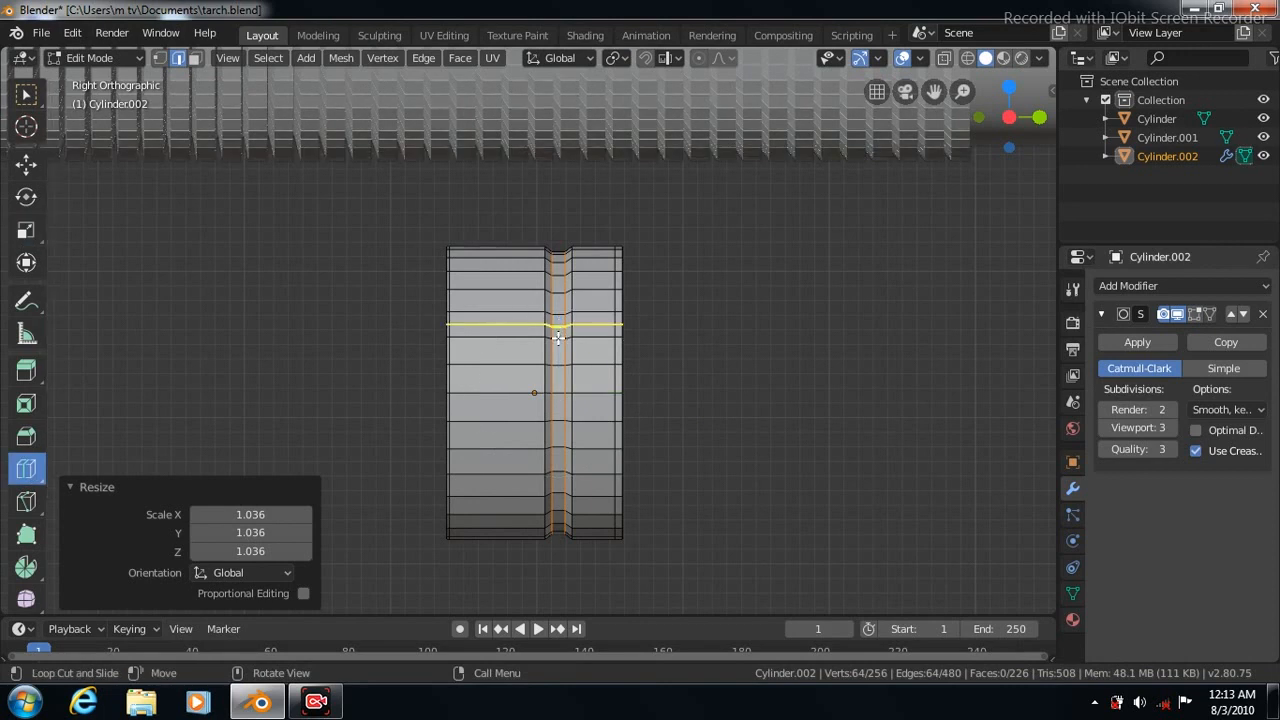
{"action": "left_click", "coordinate": [557, 338]}
{"action": "left_click", "coordinate": [26, 230]}
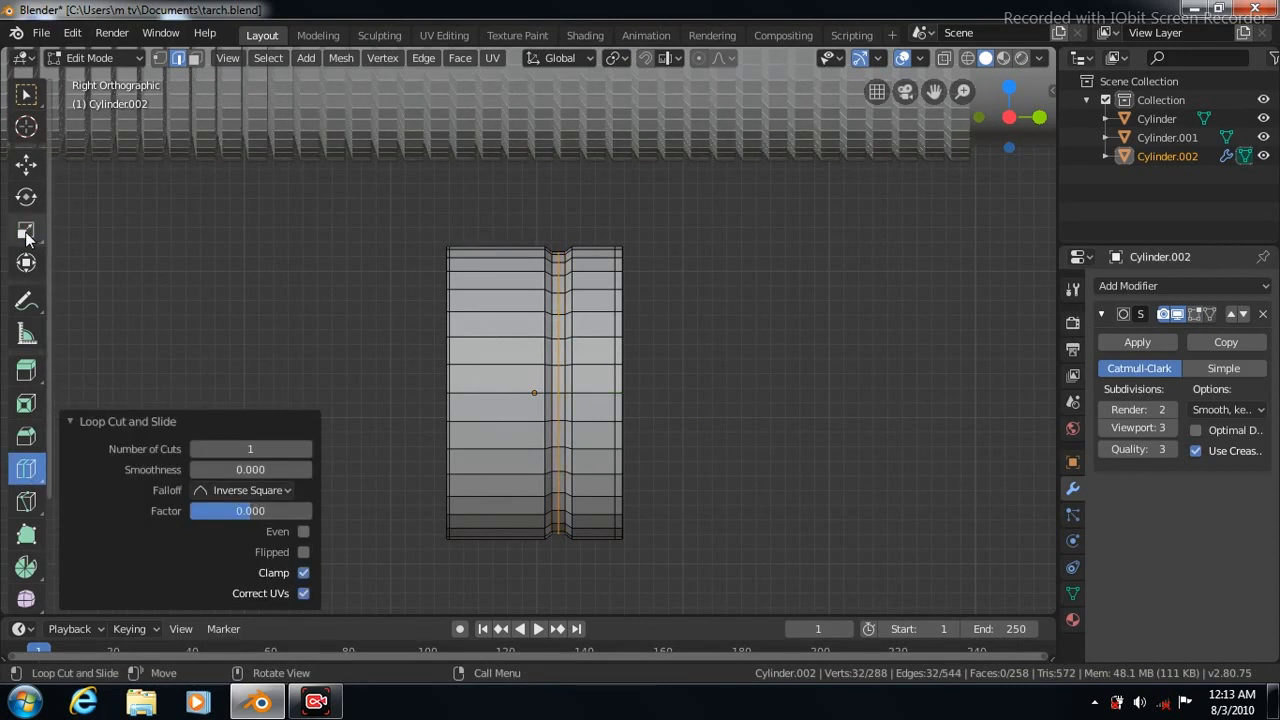
{"action": "key", "text": "s"}
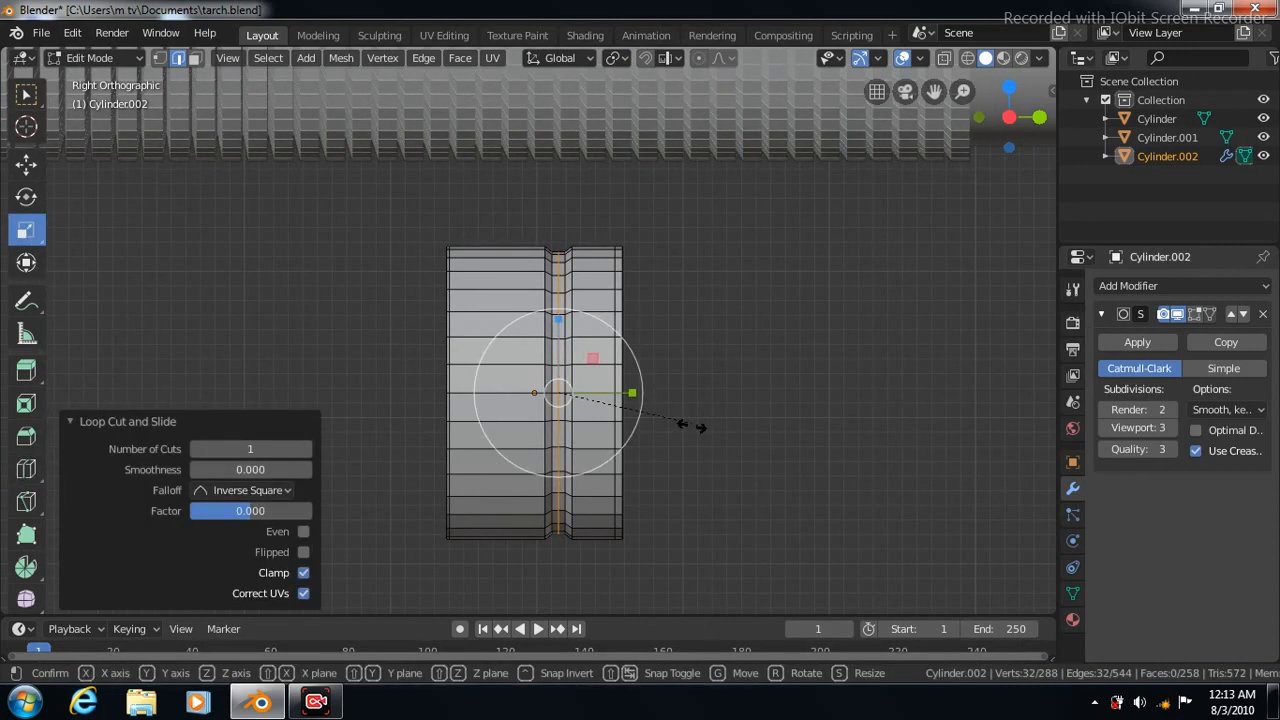
{"action": "left_click", "coordinate": [694, 426]}
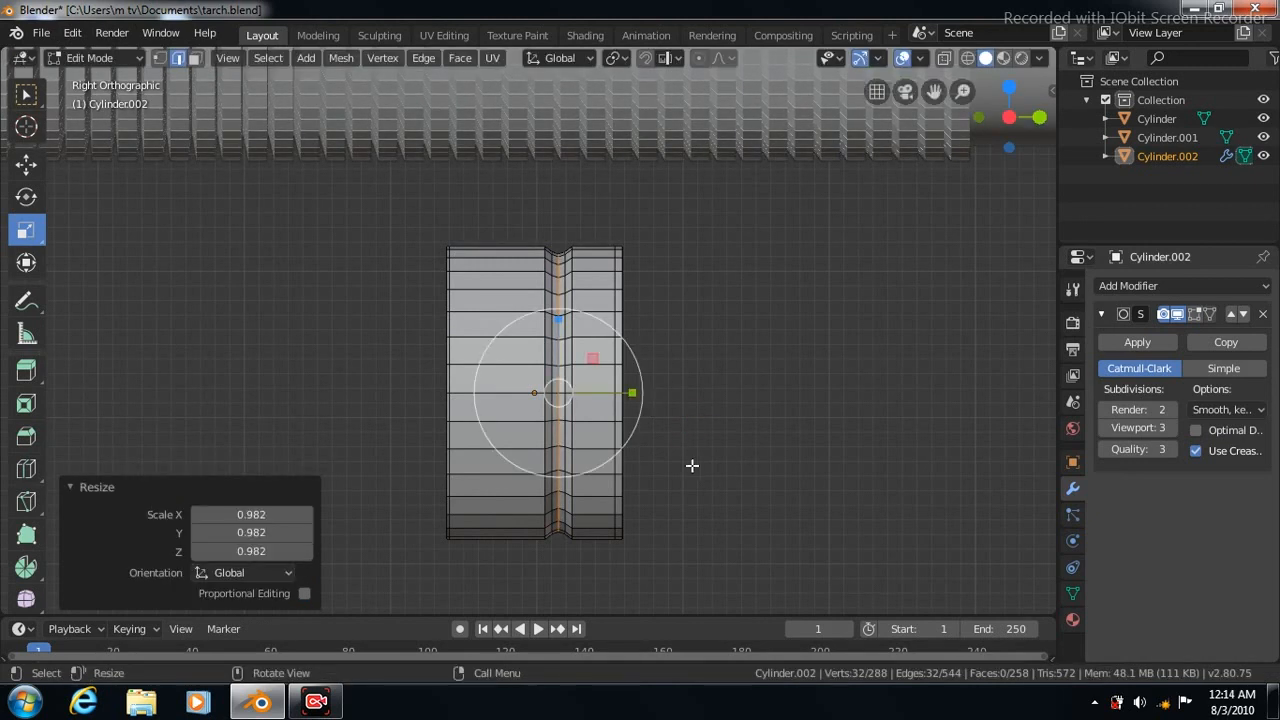
{"action": "left_click", "coordinate": [1195, 314]}
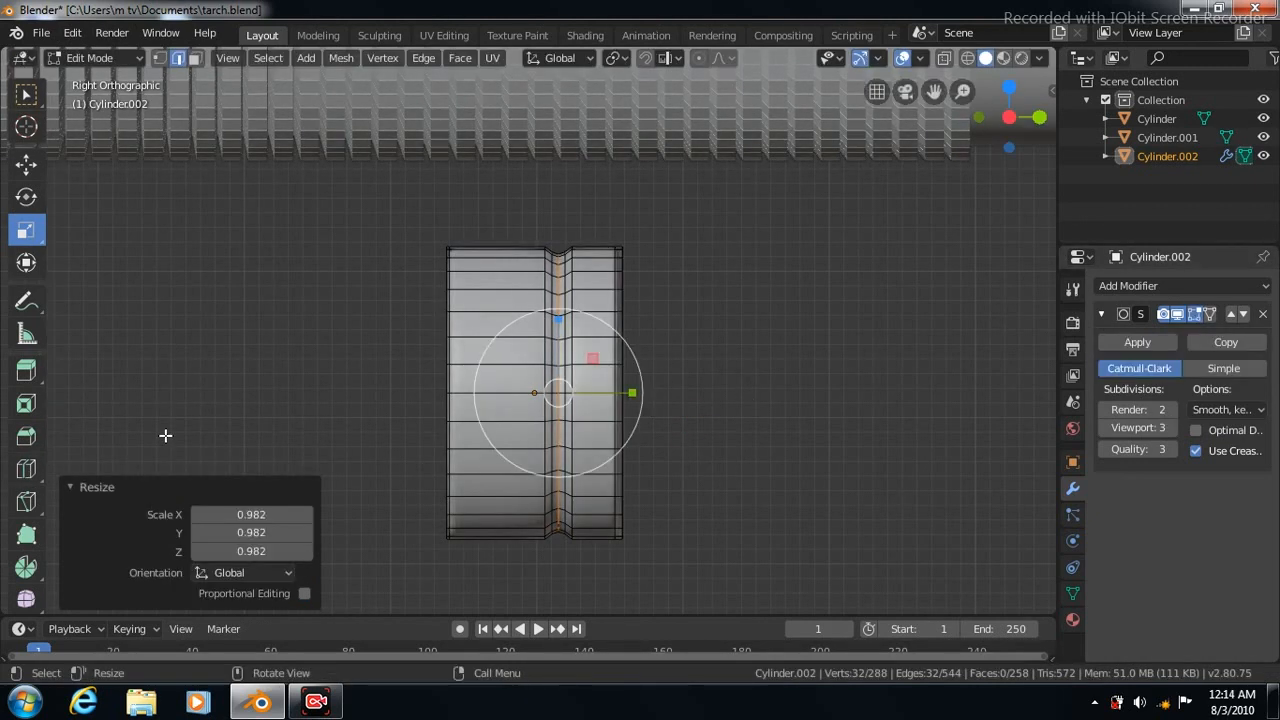
{"action": "key", "text": "Tab"}
{"action": "key", "text": "Tab"}
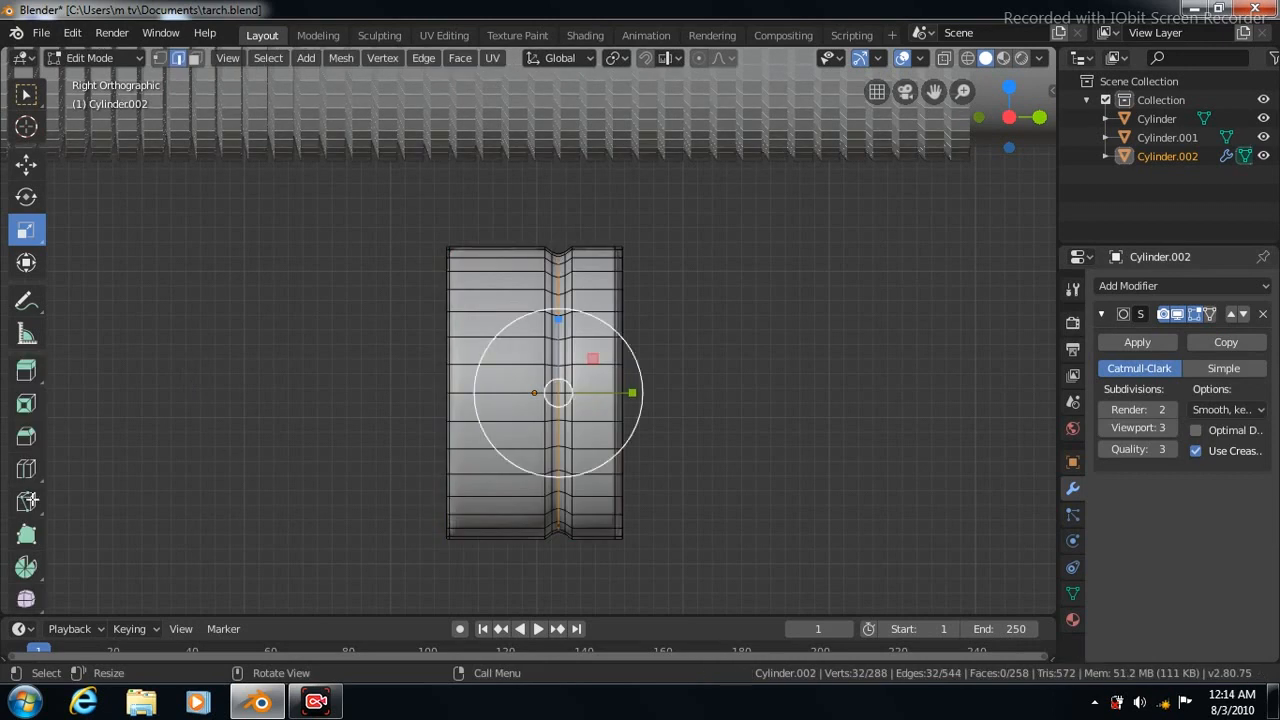
- Add a supporting edge loop close to each side of the groove, at slide factors -0.739 and 0.863
{"action": "left_click", "coordinate": [26, 468]}
{"action": "left_click_drag", "start_coordinate": [593, 368], "coordinate": [543, 366]}
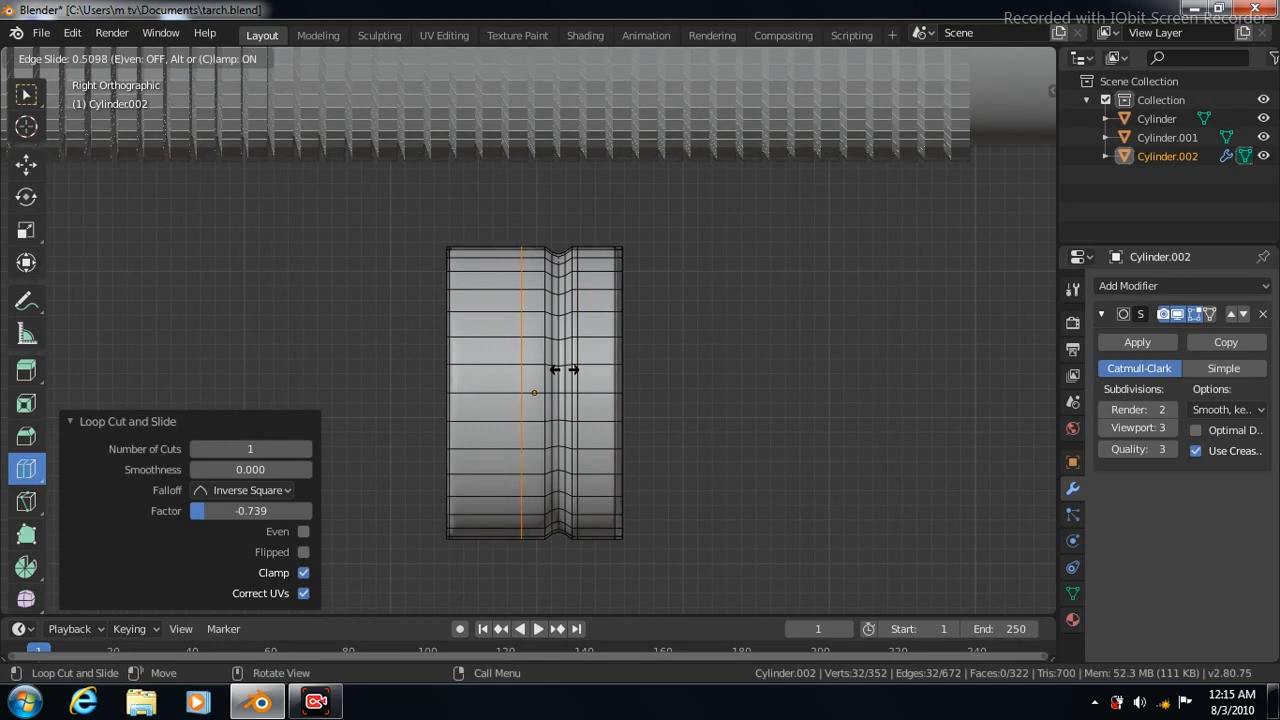
{"action": "left_click", "coordinate": [571, 372]}
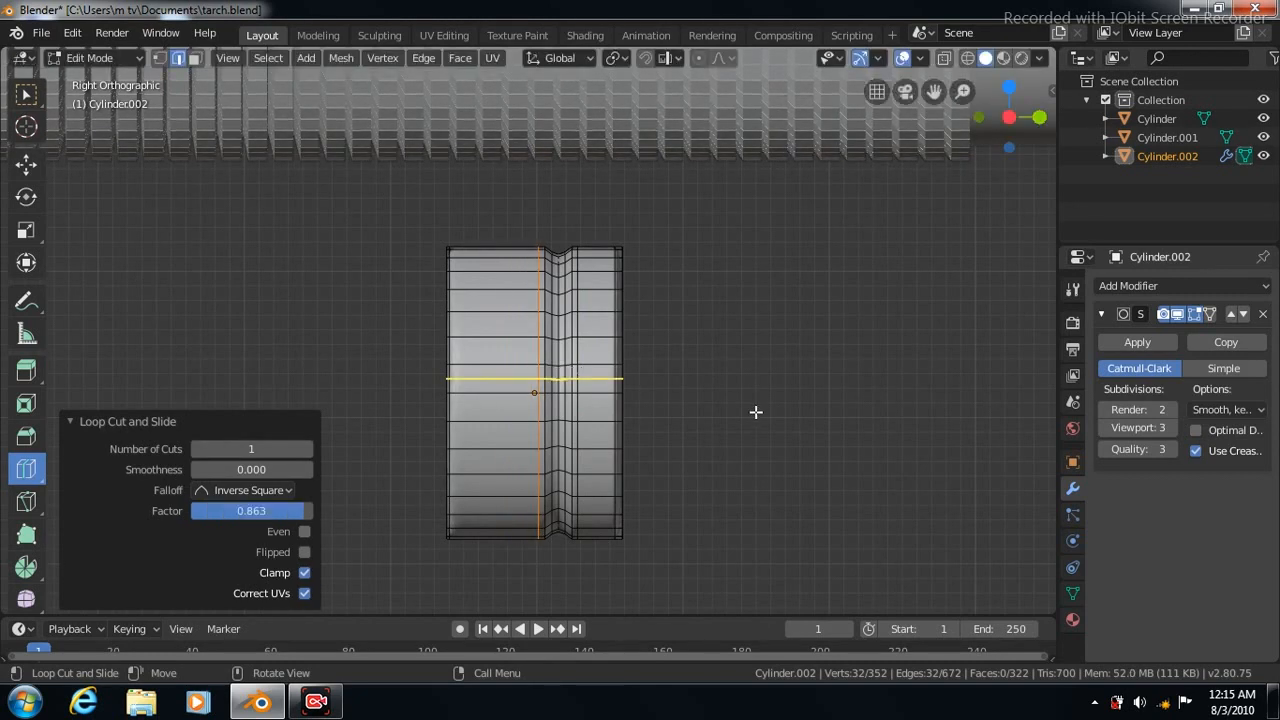
{"action": "key", "text": "Tab"}
{"action": "key", "text": "Tab"}
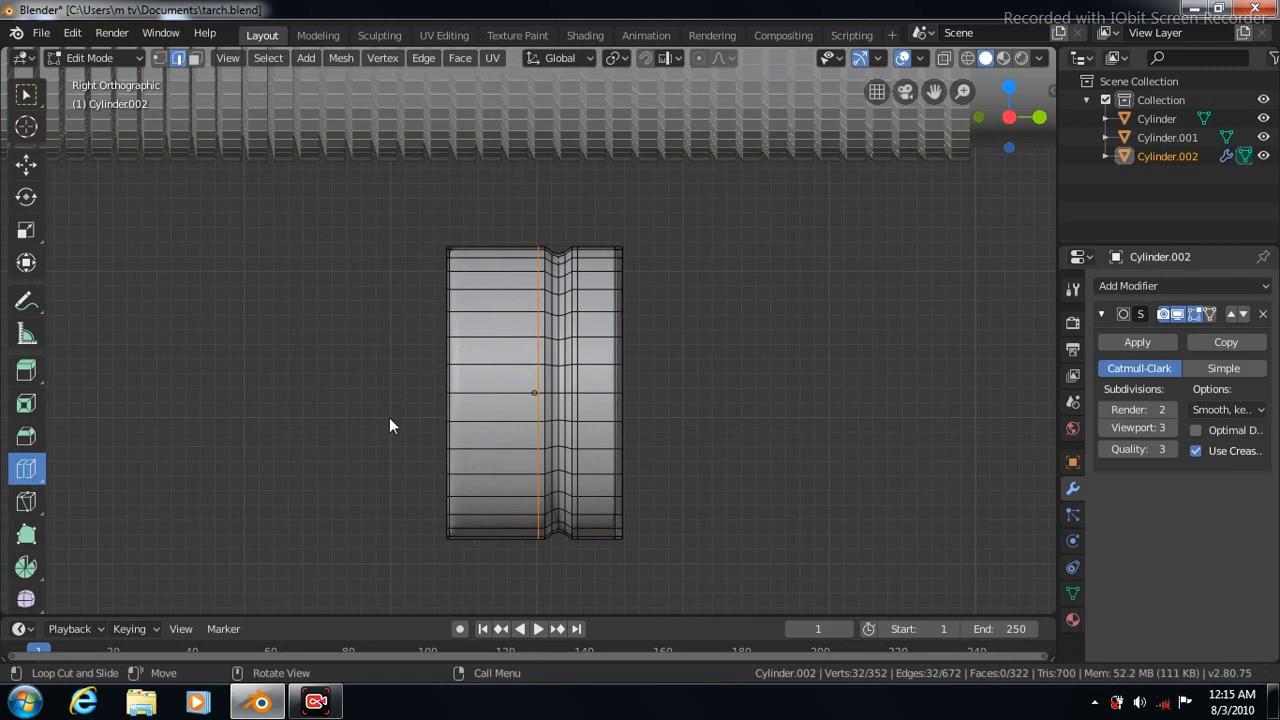
- Bound a wider band near the cylinder's -Y end with edge loops, place two cuts inside it and spread them 1.415 along Y
{"action": "mouse_move", "coordinate": [493, 420]}
{"action": "left_mouse_down"}
{"action": "mouse_move", "coordinate": [463, 415]}
{"action": "mouse_move", "coordinate": [494, 414]}
{"action": "mouse_move", "coordinate": [478, 404]}
{"action": "left_mouse_up"}
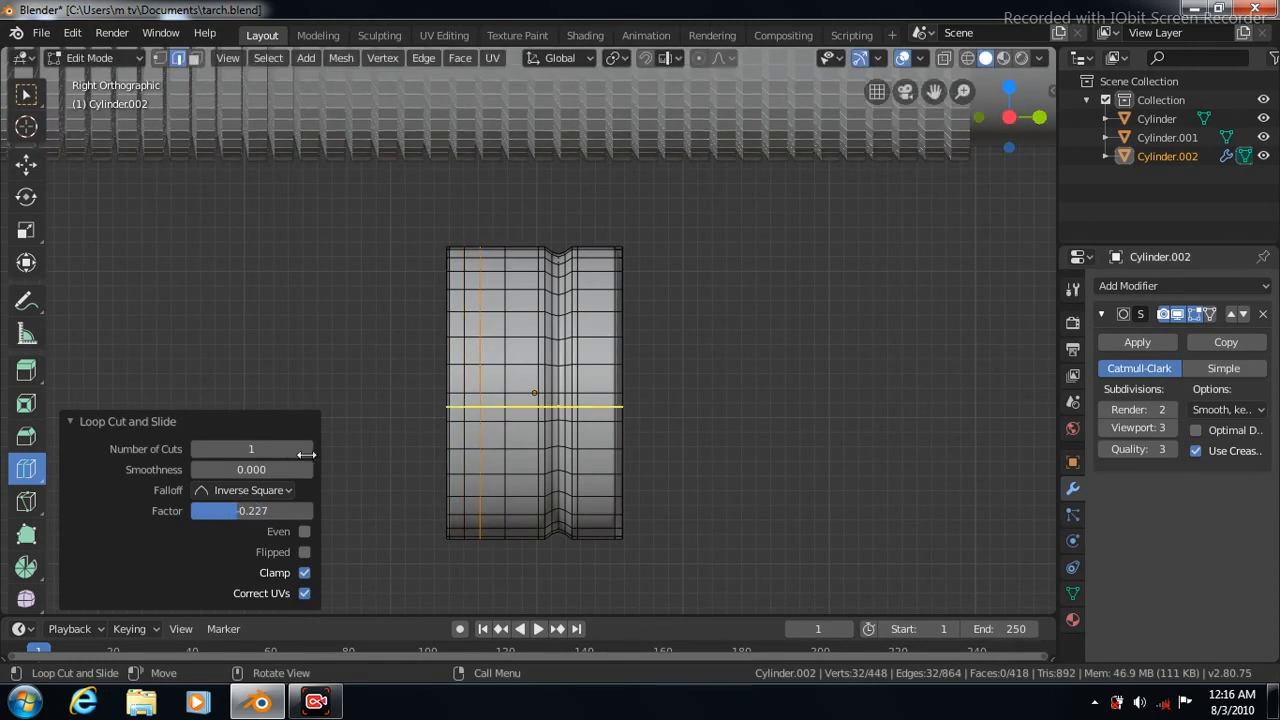
{"action": "left_click", "coordinate": [307, 448]}
{"action": "left_click", "coordinate": [26, 163]}
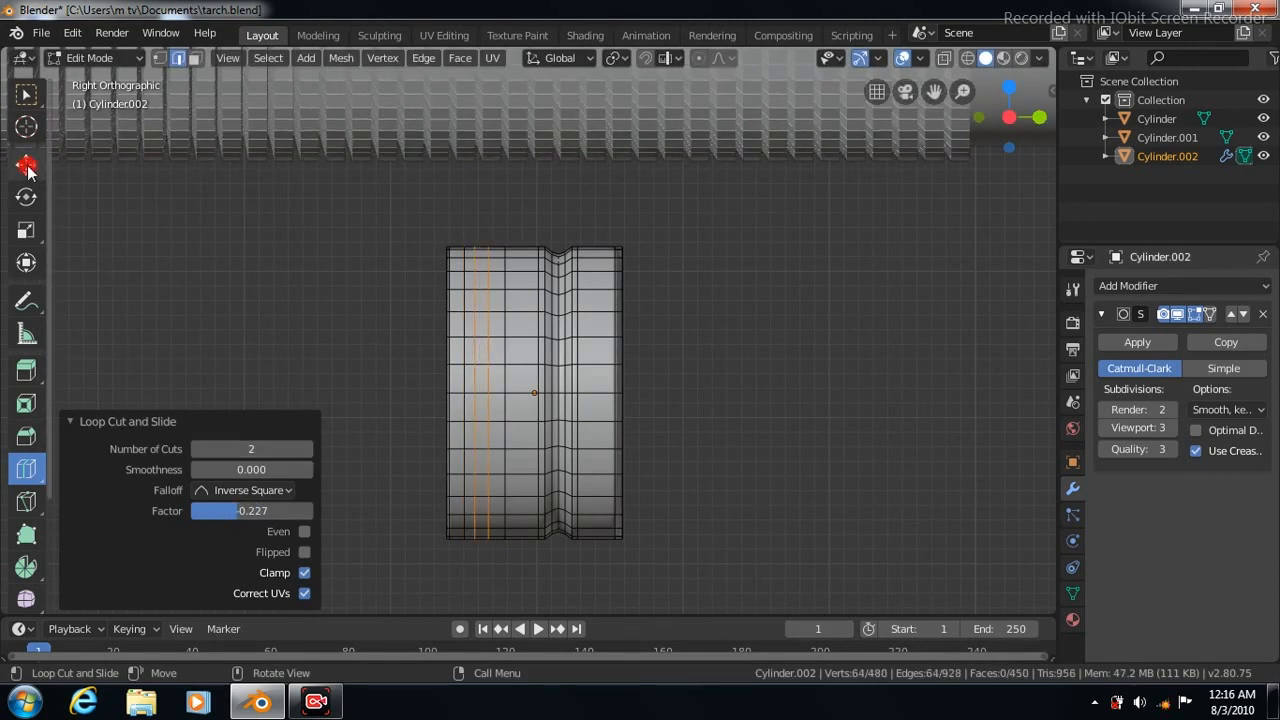
{"action": "left_click_drag", "start_coordinate": [555, 393], "coordinate": [587, 401]}
{"action": "left_click", "coordinate": [26, 230]}
- Form the second groove by scaling its two inner loops to 0.945 and adding a centre loop scaled to about 0.976
{"action": "key", "text": "s"}
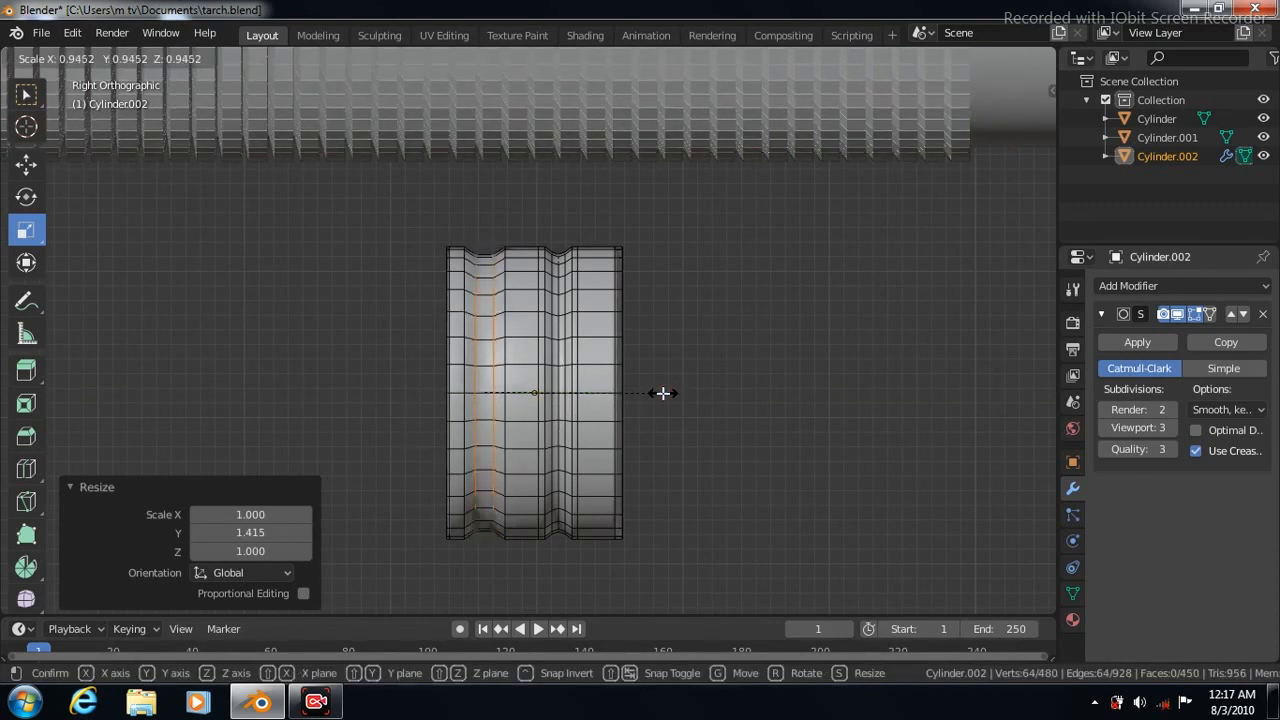
{"action": "left_click", "coordinate": [660, 392]}
{"action": "left_click", "coordinate": [26, 469]}
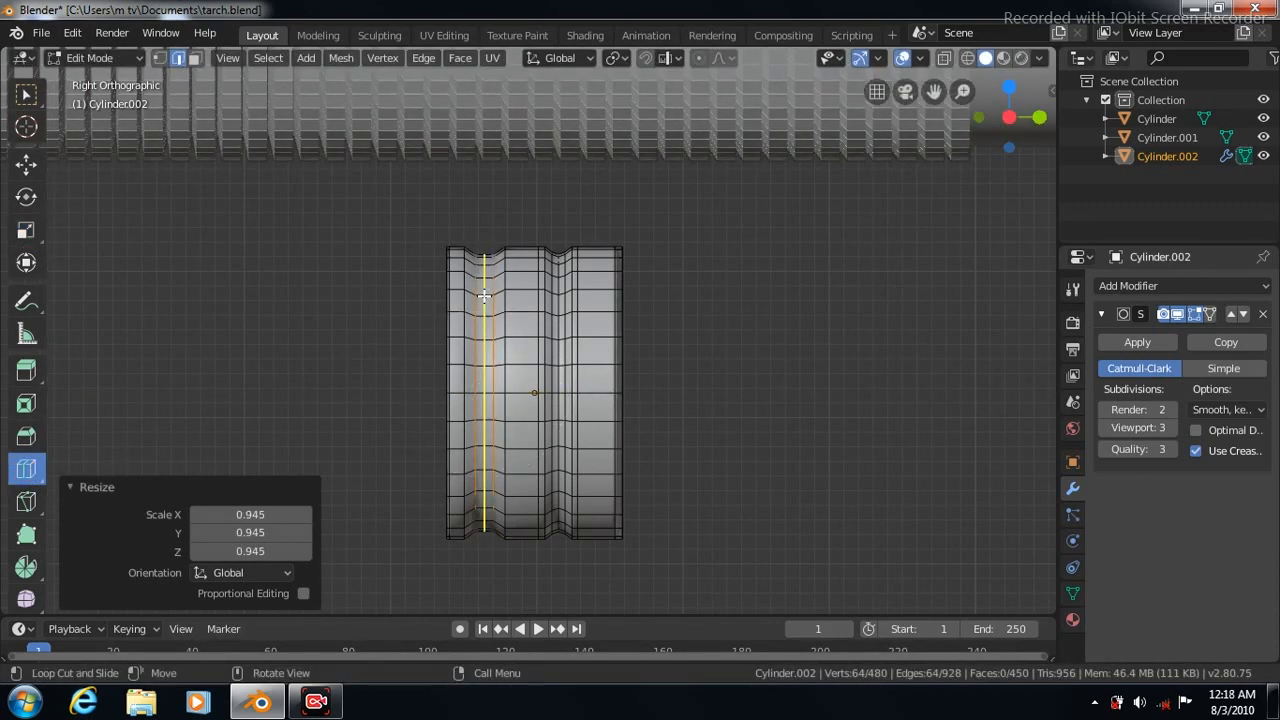
{"action": "left_click", "coordinate": [486, 298]}
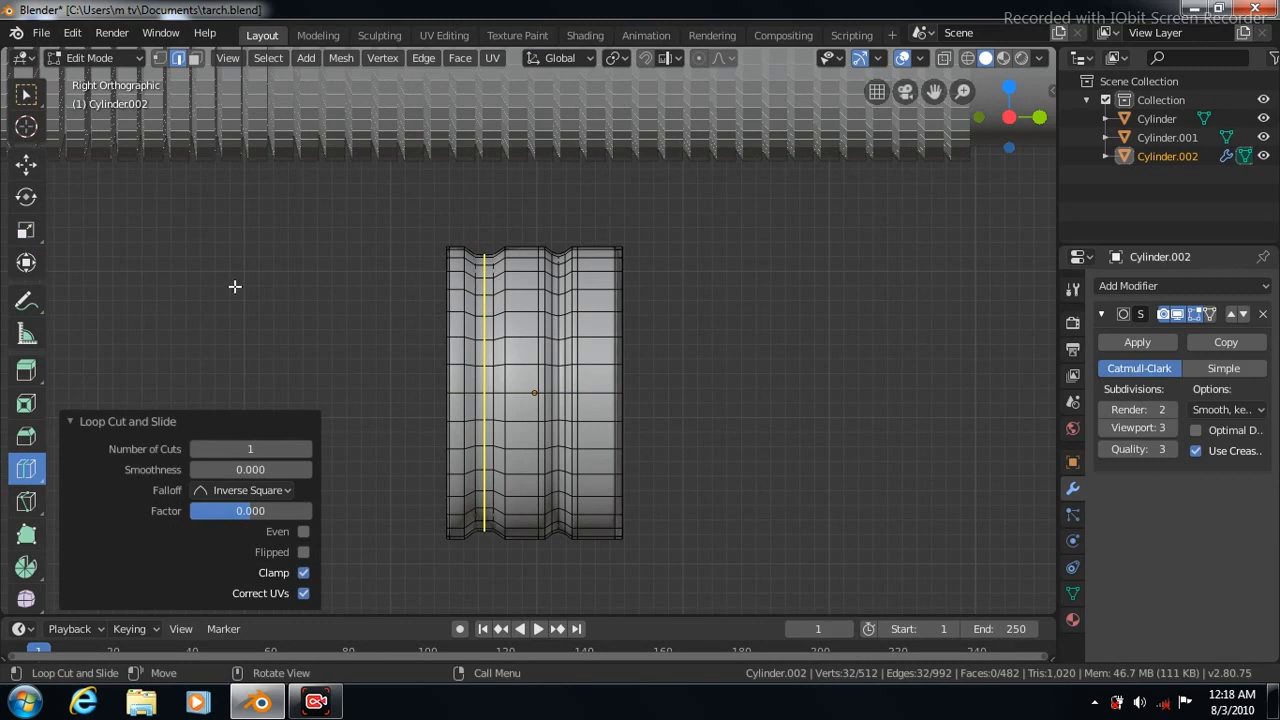
{"action": "left_click", "coordinate": [26, 232]}
{"action": "key", "text": "s"}
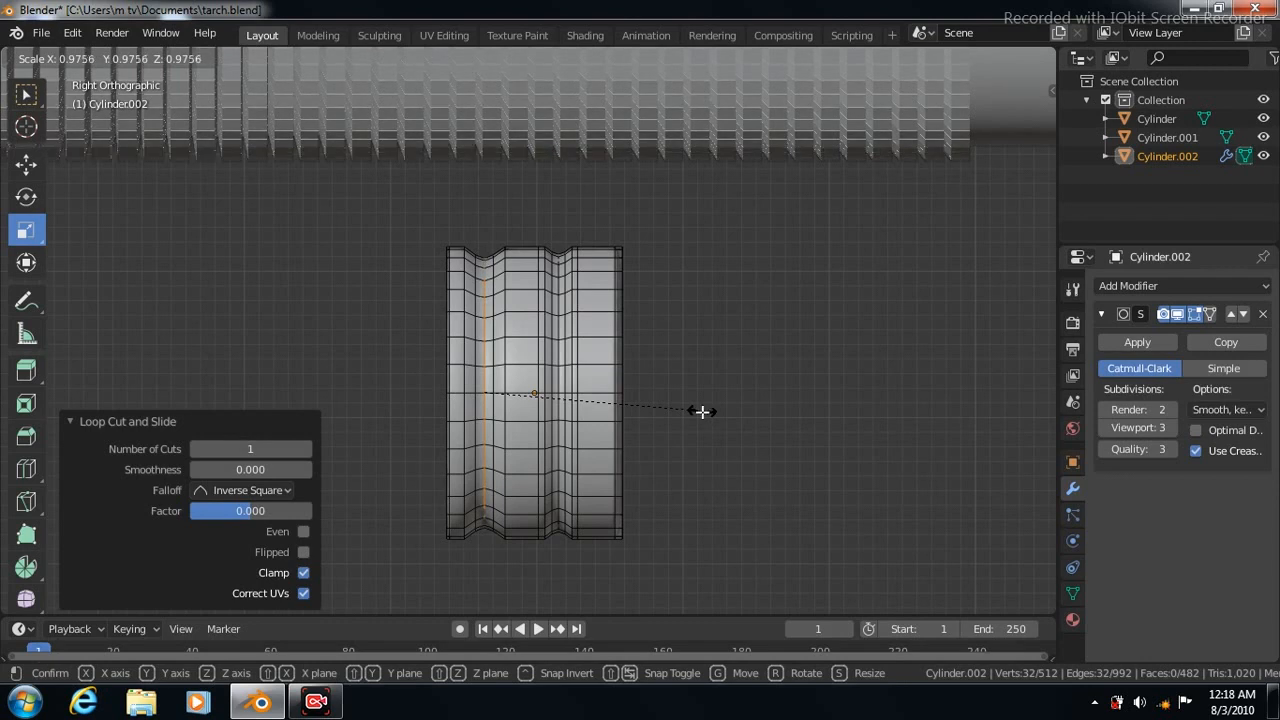
{"action": "left_click", "coordinate": [701, 411]}
- Add supporting edge loops on both sides of the second groove and return to Object Mode
{"action": "left_click", "coordinate": [26, 468]}
{"action": "left_click_drag", "start_coordinate": [521, 365], "coordinate": [461, 367]}
{"action": "key", "text": "Tab"}
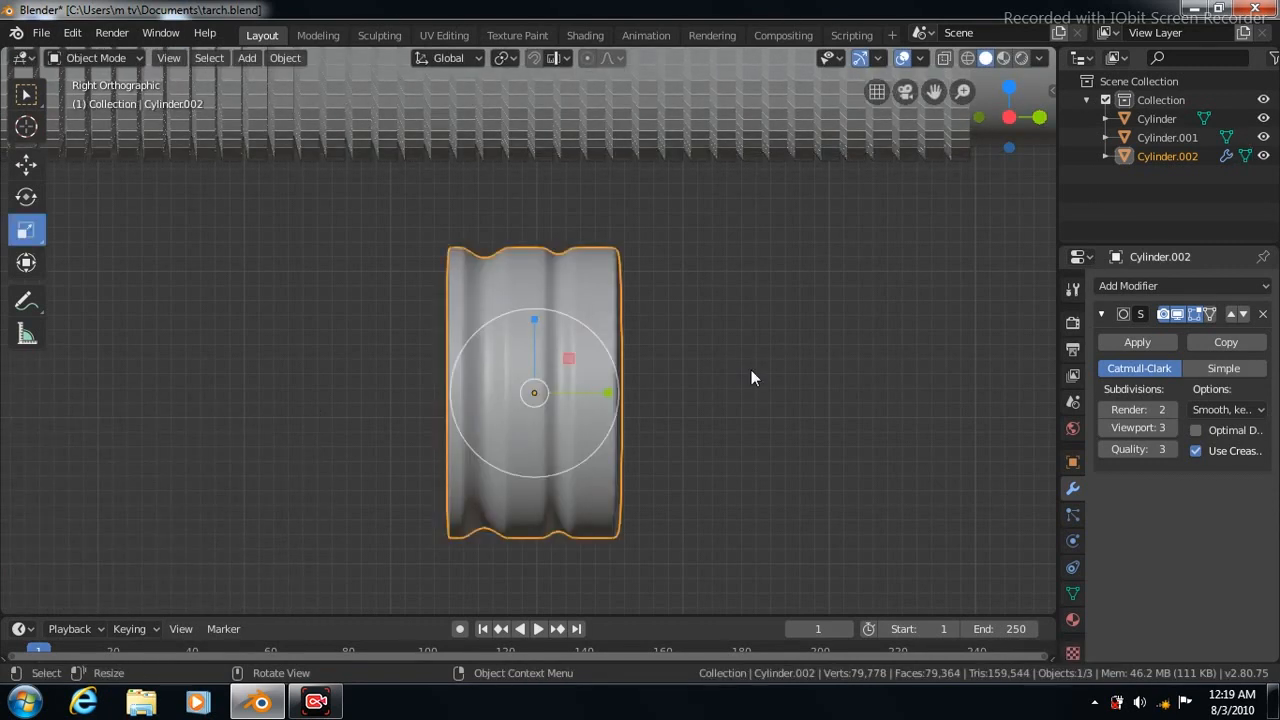
- Inset the tail cap's flat +Y end face by about 0.0513 m and return to Object Mode
{"action": "key", "text": "ctrl+KP_1"}
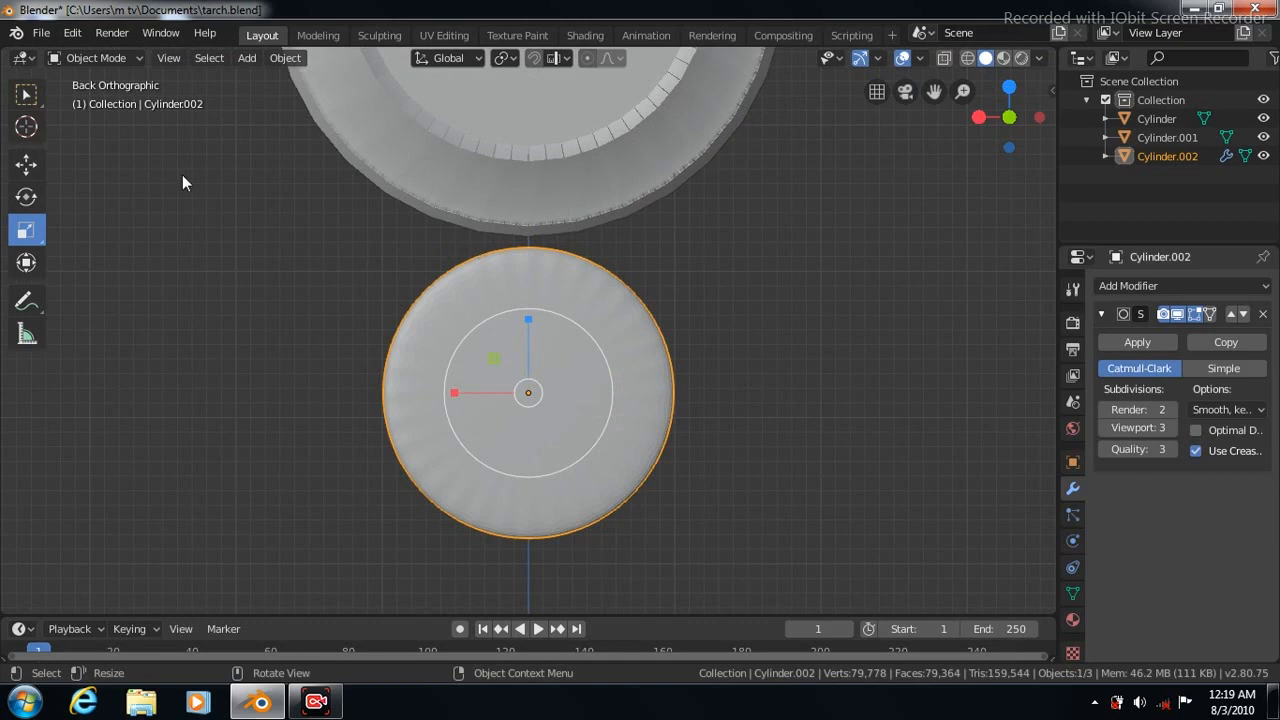
{"action": "key", "text": "Tab"}
{"action": "left_click", "coordinate": [195, 60]}
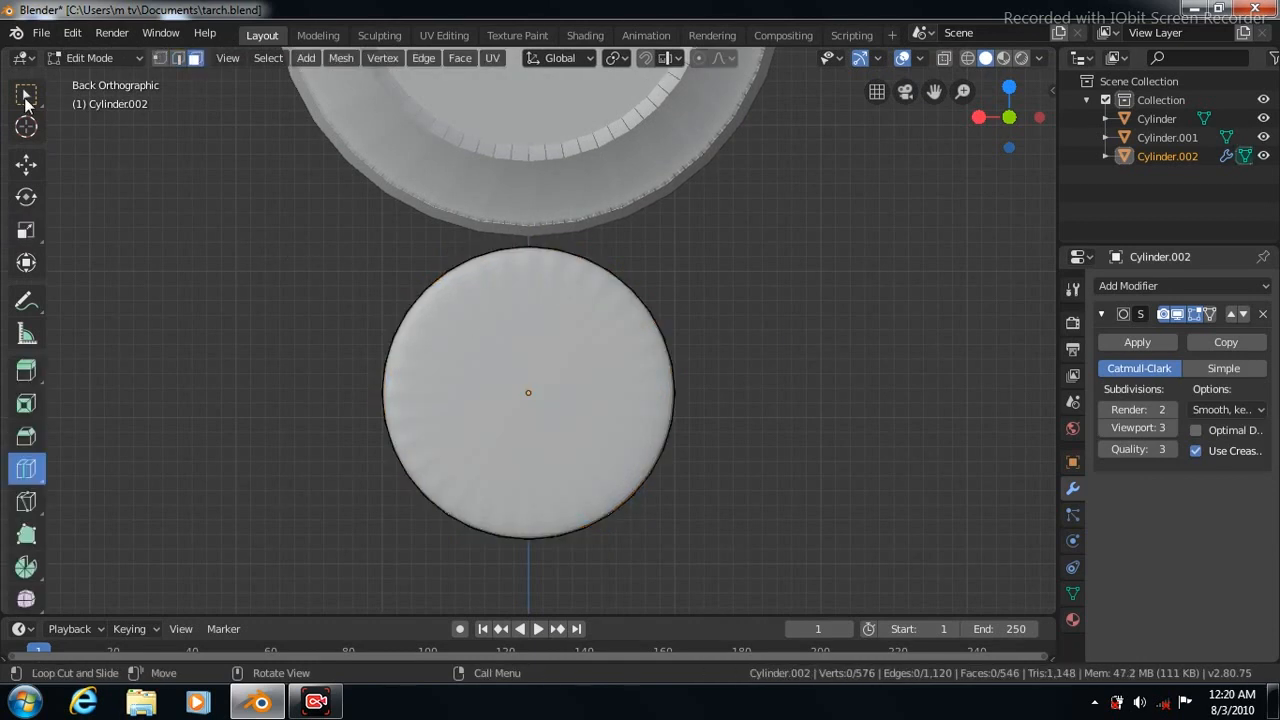
{"action": "key", "text": "w"}
{"action": "left_click", "coordinate": [509, 383]}
{"action": "left_click", "coordinate": [459, 58]}
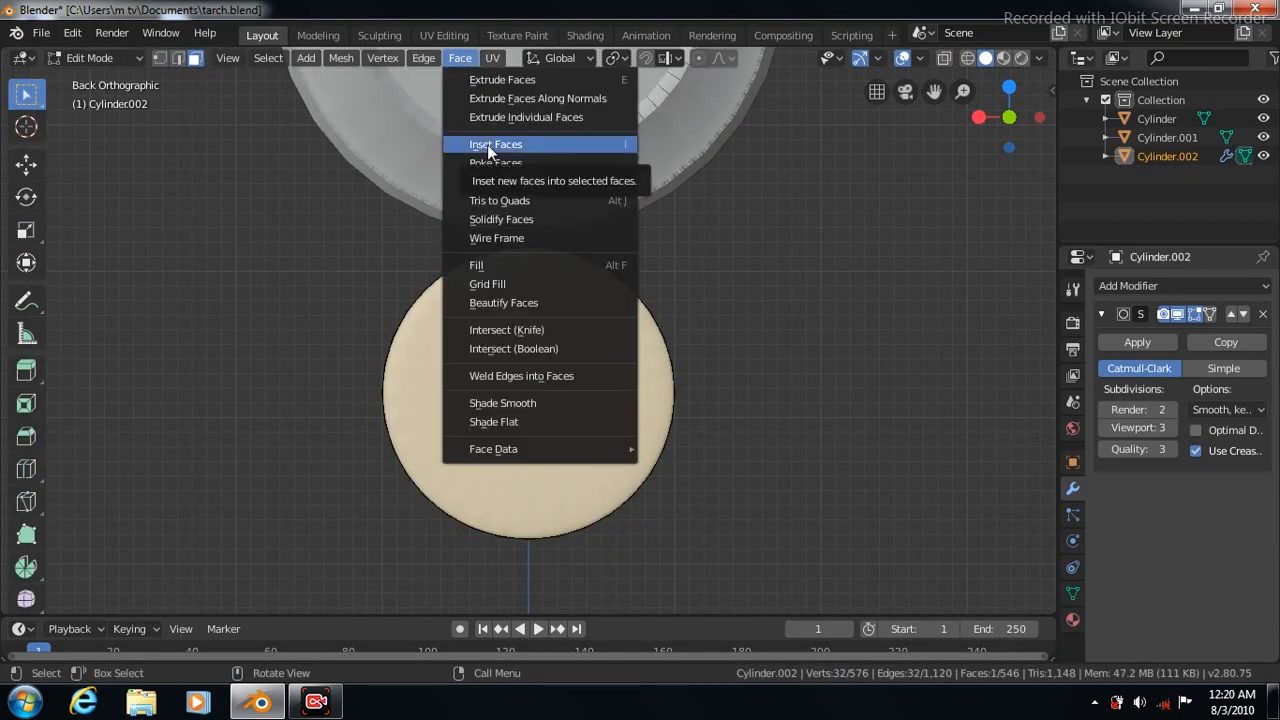
{"action": "left_click", "coordinate": [487, 144]}
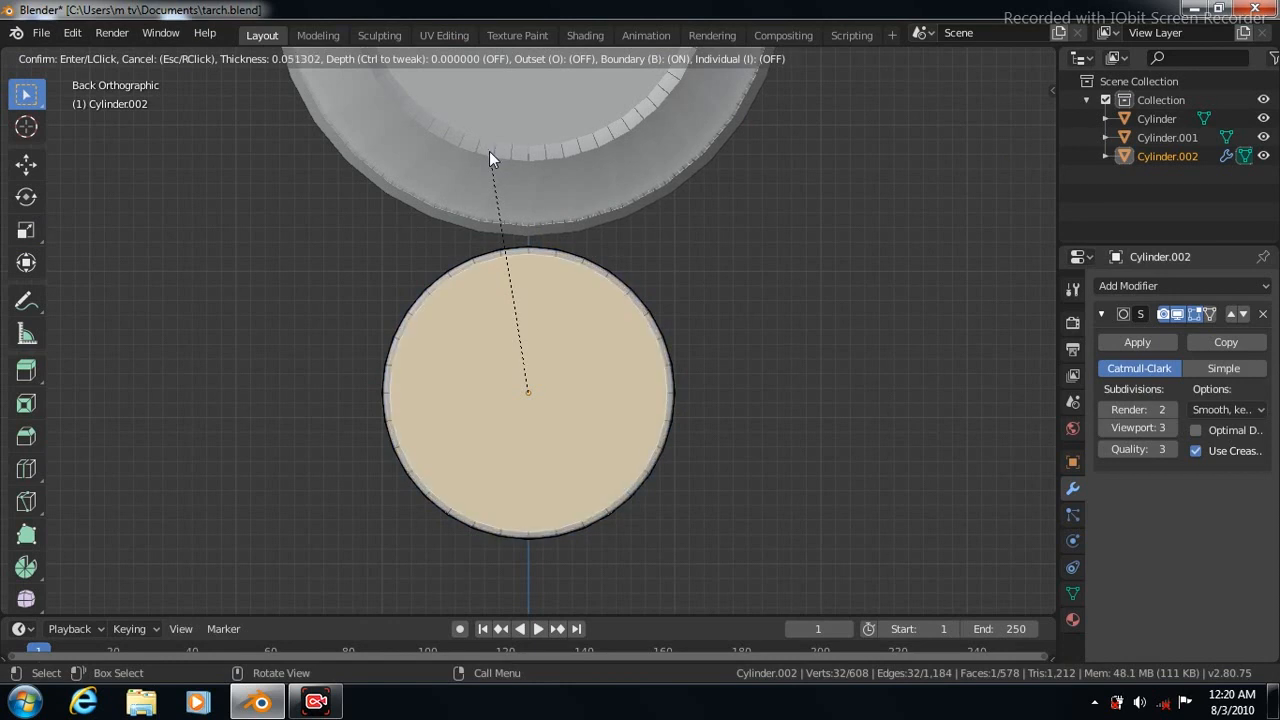
{"action": "left_click", "coordinate": [489, 151]}
{"action": "key", "text": "KP_3"}
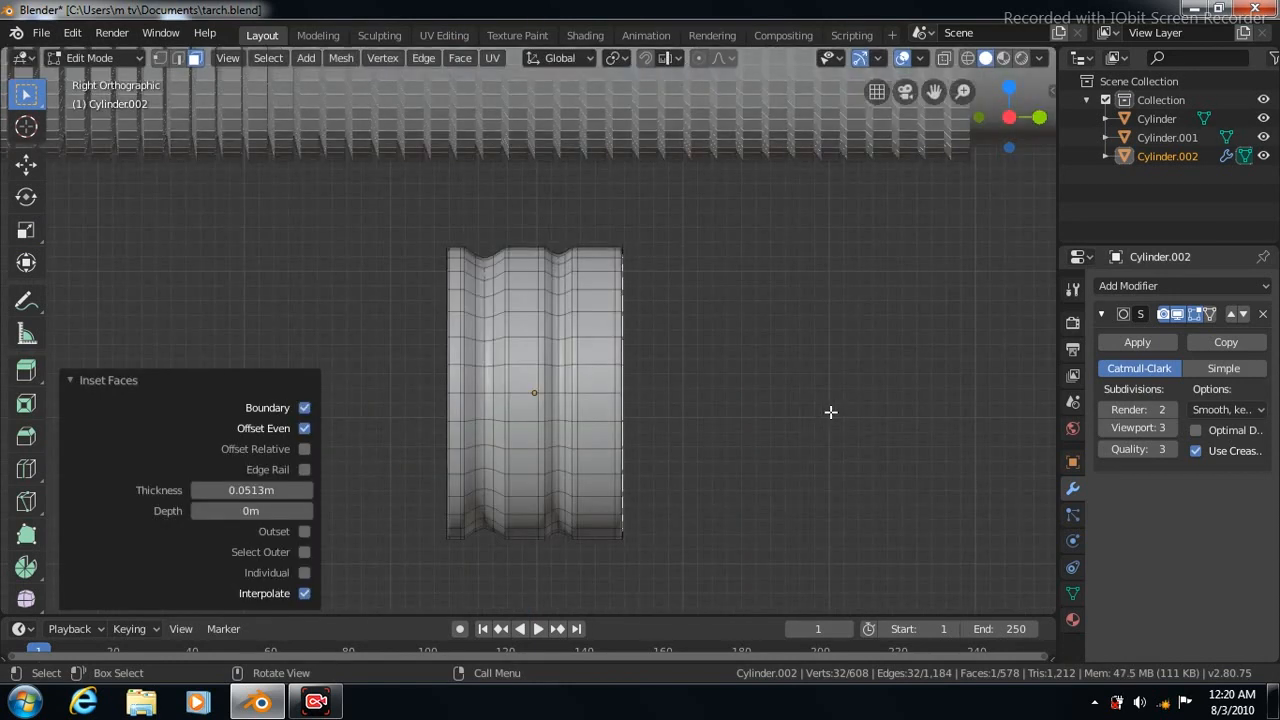
{"action": "key", "text": "Tab"}
- Move the tail cap 3.35 m along Y, to below the rear end of the torch body
{"action": "scroll", "coordinate": [818, 397], "scroll_direction": "down", "scroll_amount": 5}
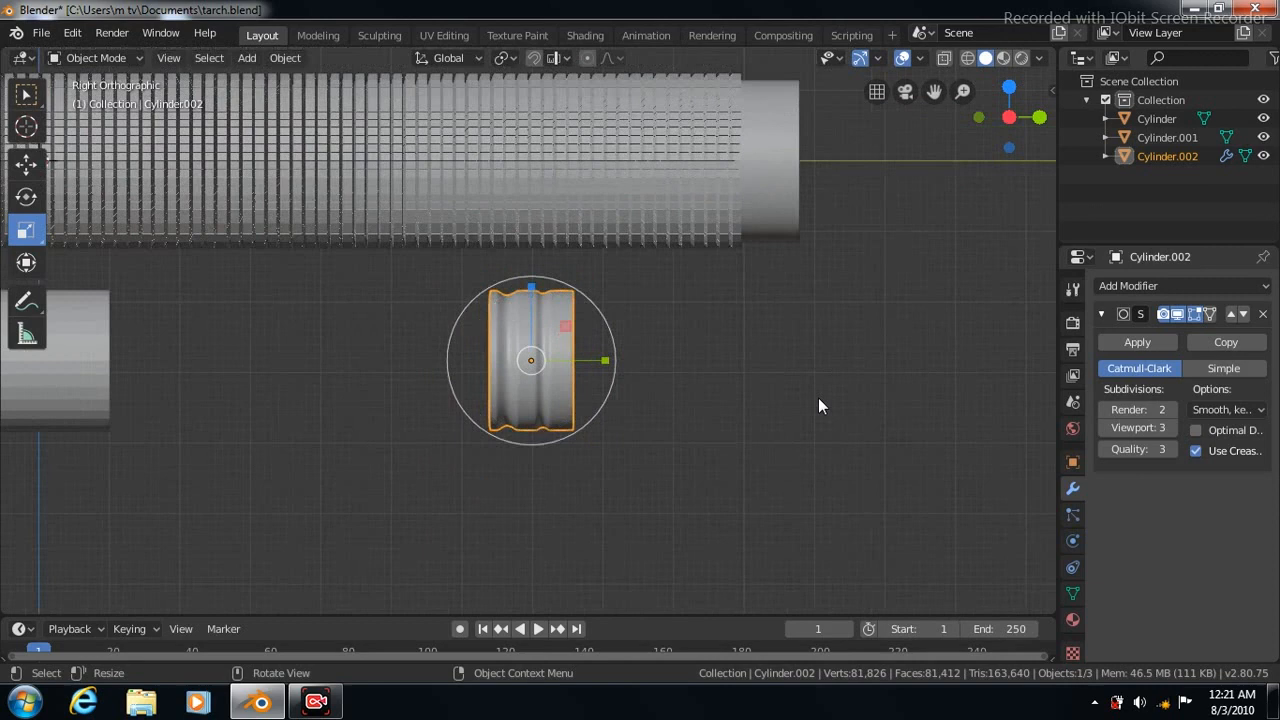
{"action": "left_click", "coordinate": [27, 168]}
{"action": "left_click_drag", "start_coordinate": [606, 355], "coordinate": [810, 346]}
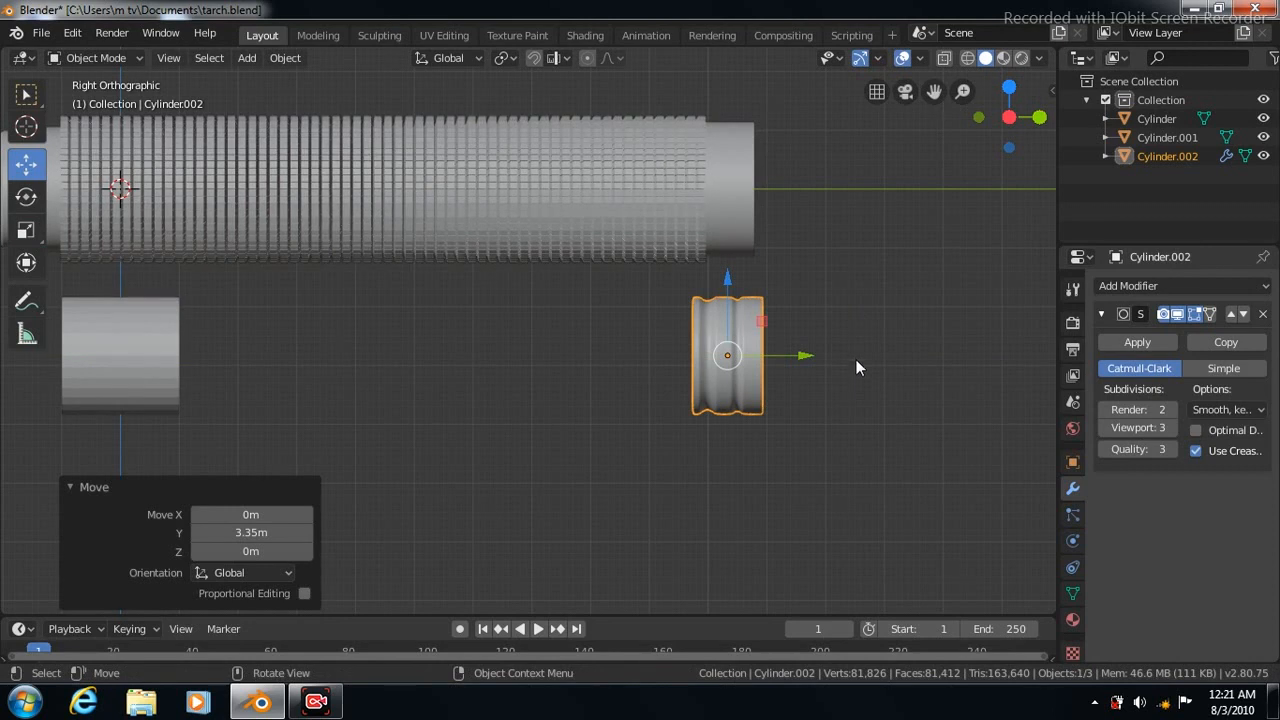
- Scale the inset end face of the tail cap to 0.807 and return to Object Mode
{"action": "key", "text": "ctrl+KP_1"}
{"action": "key", "text": "Tab"}
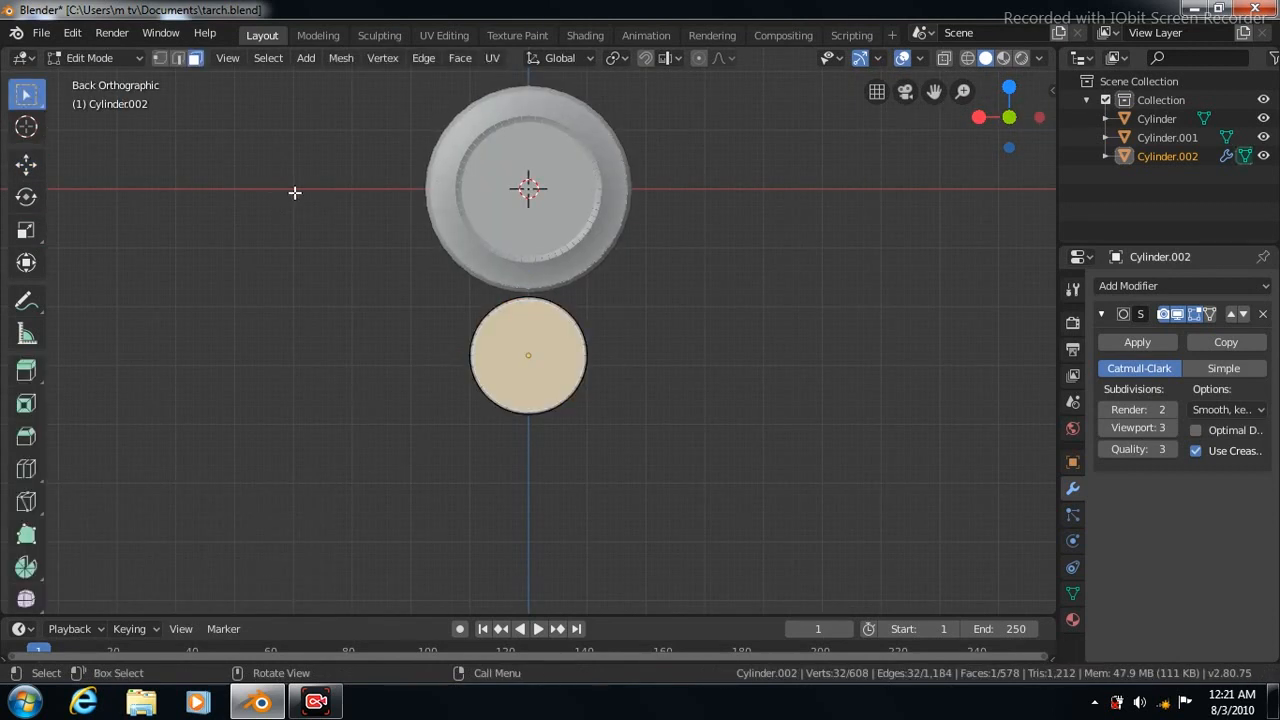
{"action": "left_click", "coordinate": [26, 230]}
{"action": "key", "text": "s"}
{"action": "left_click", "coordinate": [683, 398]}
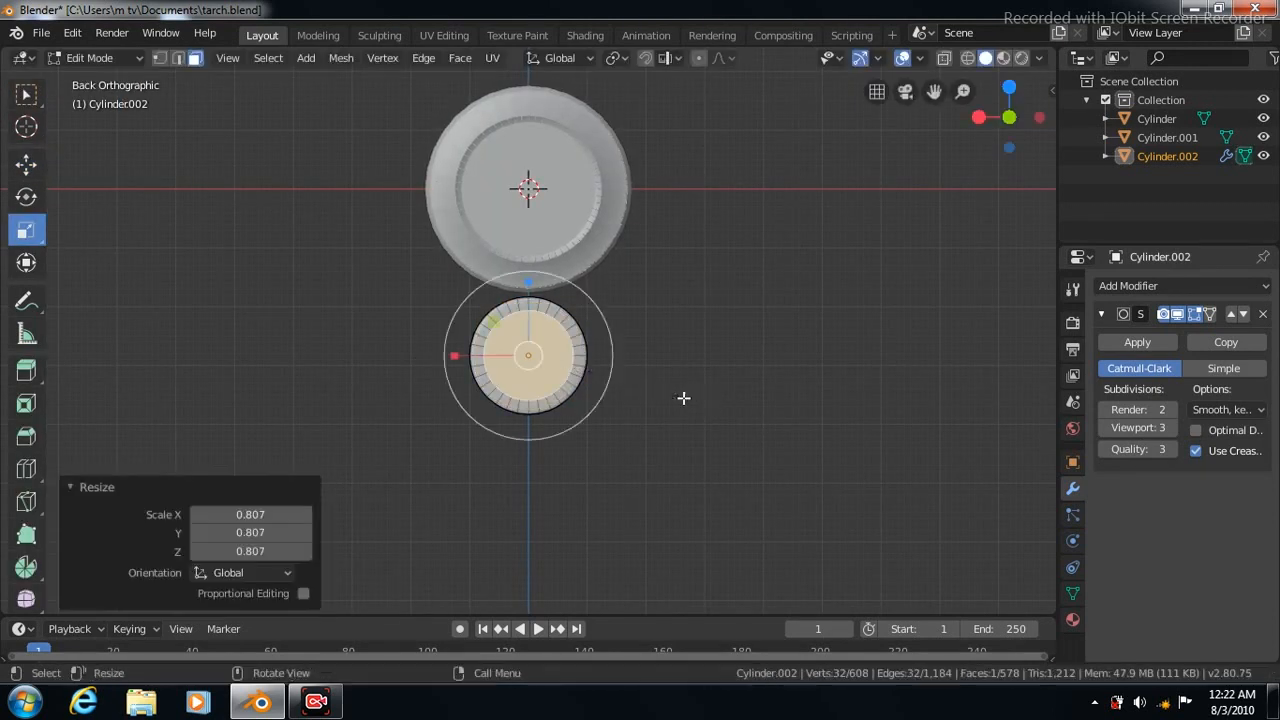
{"action": "key", "text": "KP_3"}
{"action": "key", "text": "Tab"}
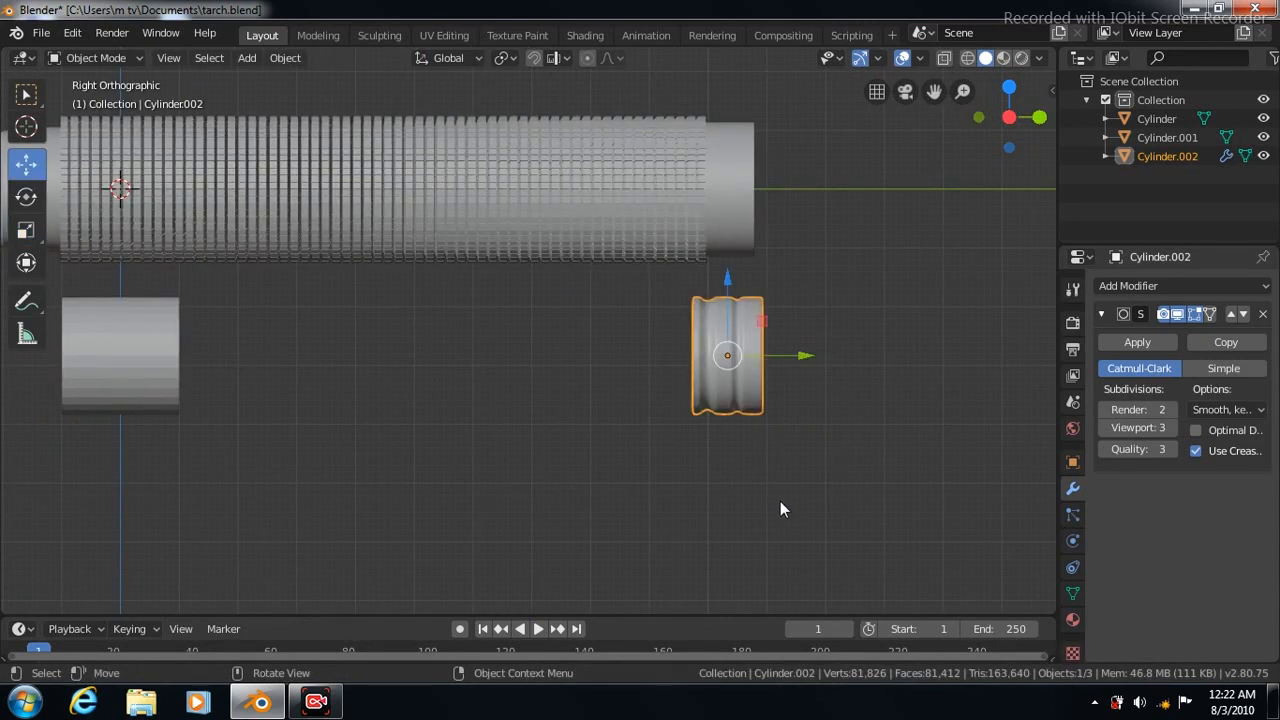
- Rotate the tail cap -180° about X and move it 0.319 m along Y and 2.87 m along Z onto the torch's rear end
{"action": "left_click_drag", "start_coordinate": [810, 363], "coordinate": [828, 360]}
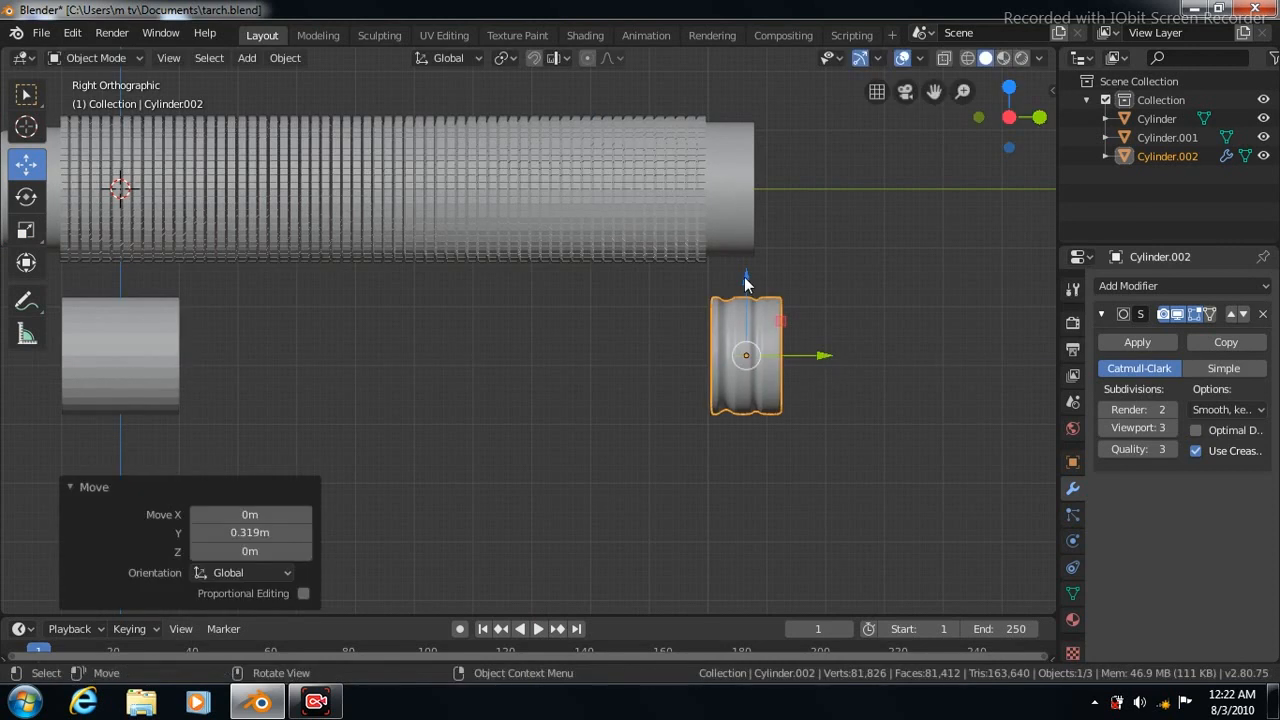
{"action": "key", "text": "Tab"}
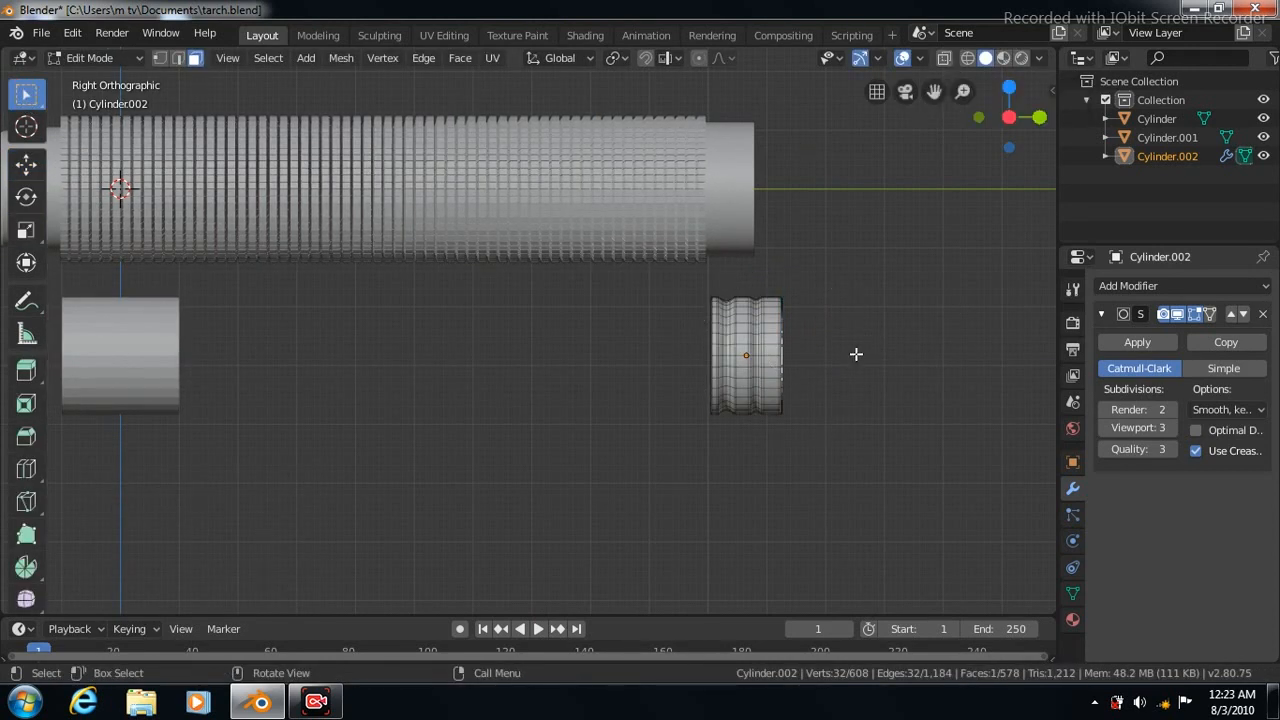
{"action": "key", "text": "Tab"}
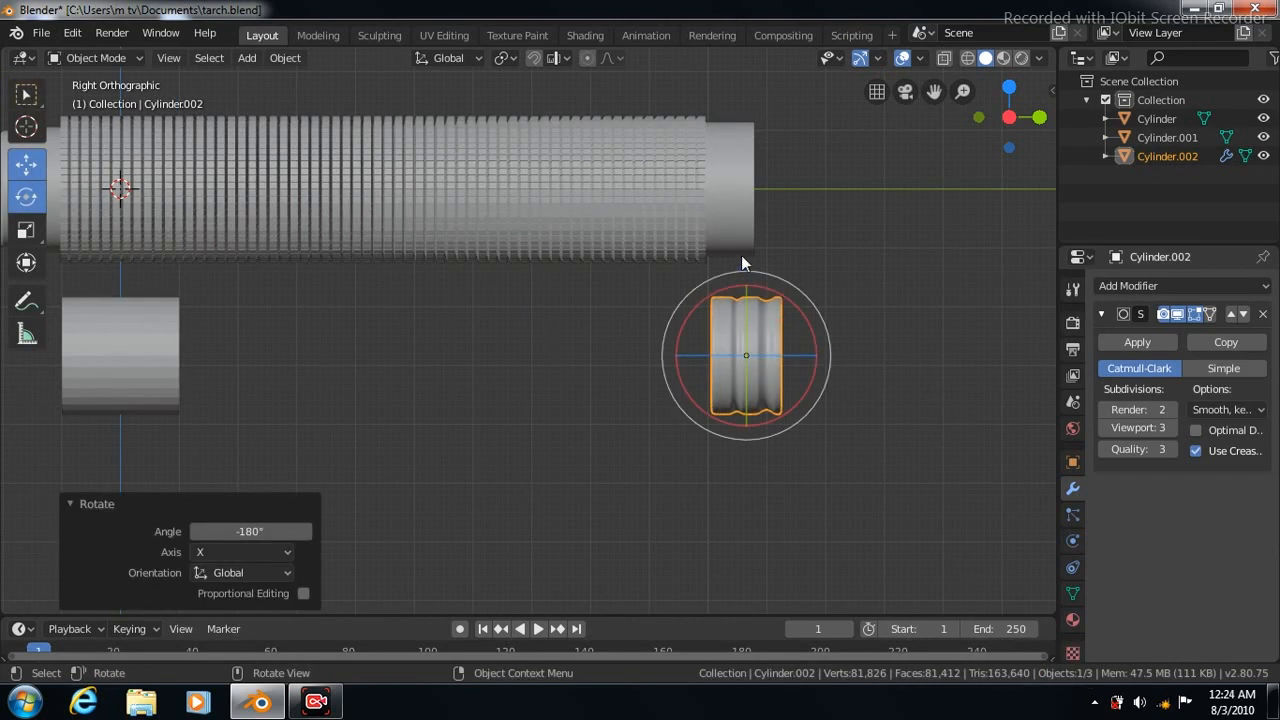
{"action": "left_click_drag", "start_coordinate": [746, 281], "coordinate": [732, 96]}
- Scale the tail cap to 1.273 and nudge it along Y and Z so it lines up with the grip's end
{"action": "key", "text": "shift+space"}
{"action": "key", "text": "s"}
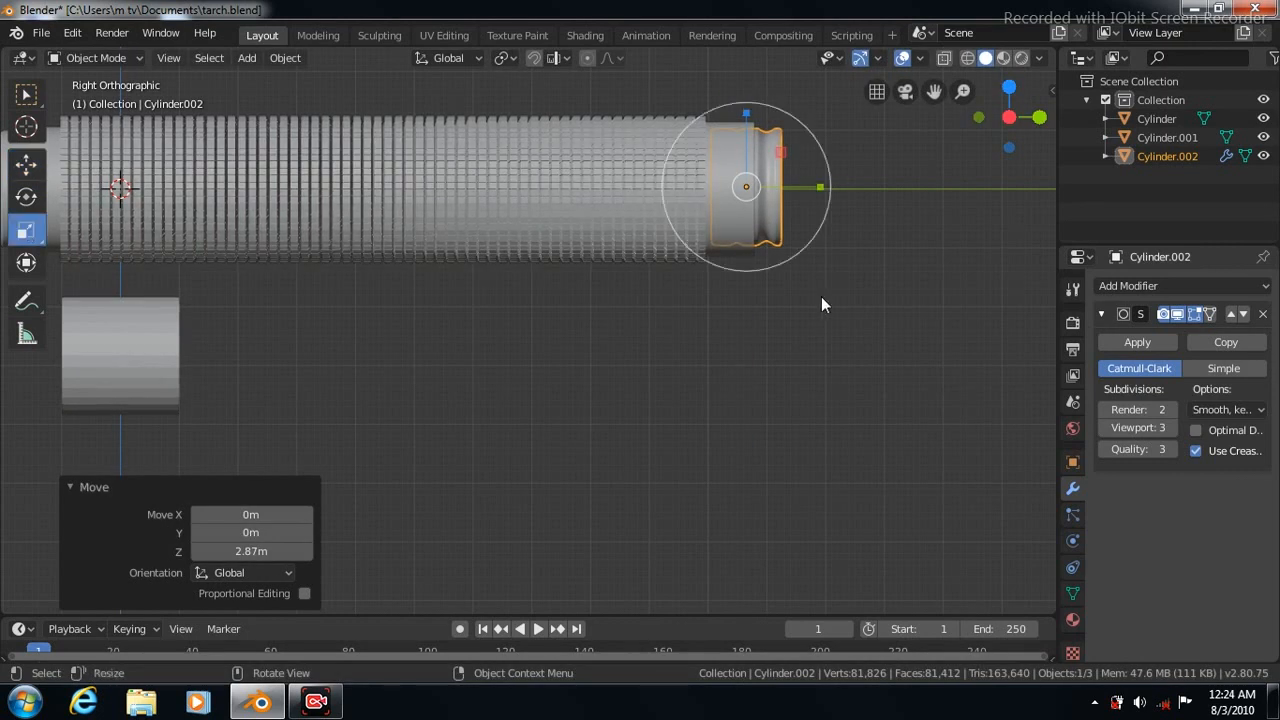
{"action": "key", "text": "s"}
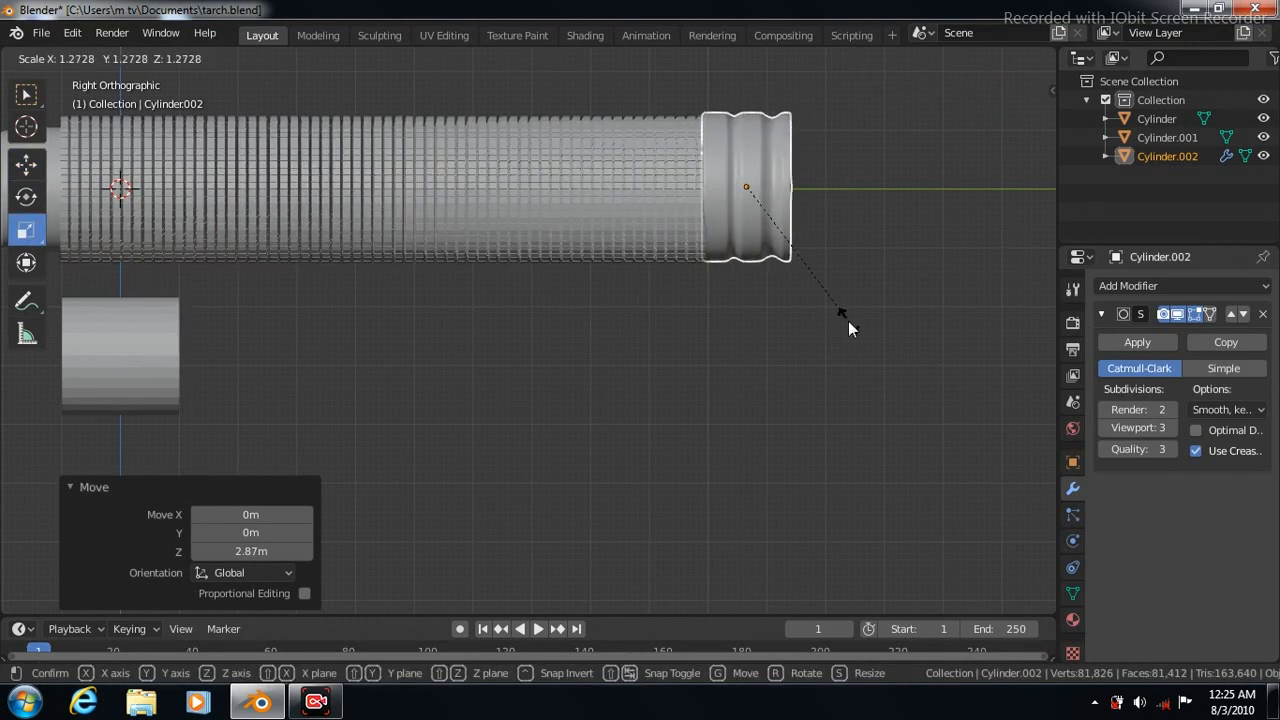
{"action": "left_click", "coordinate": [848, 321]}
{"action": "key", "text": "shift+space"}
{"action": "key", "text": "g"}
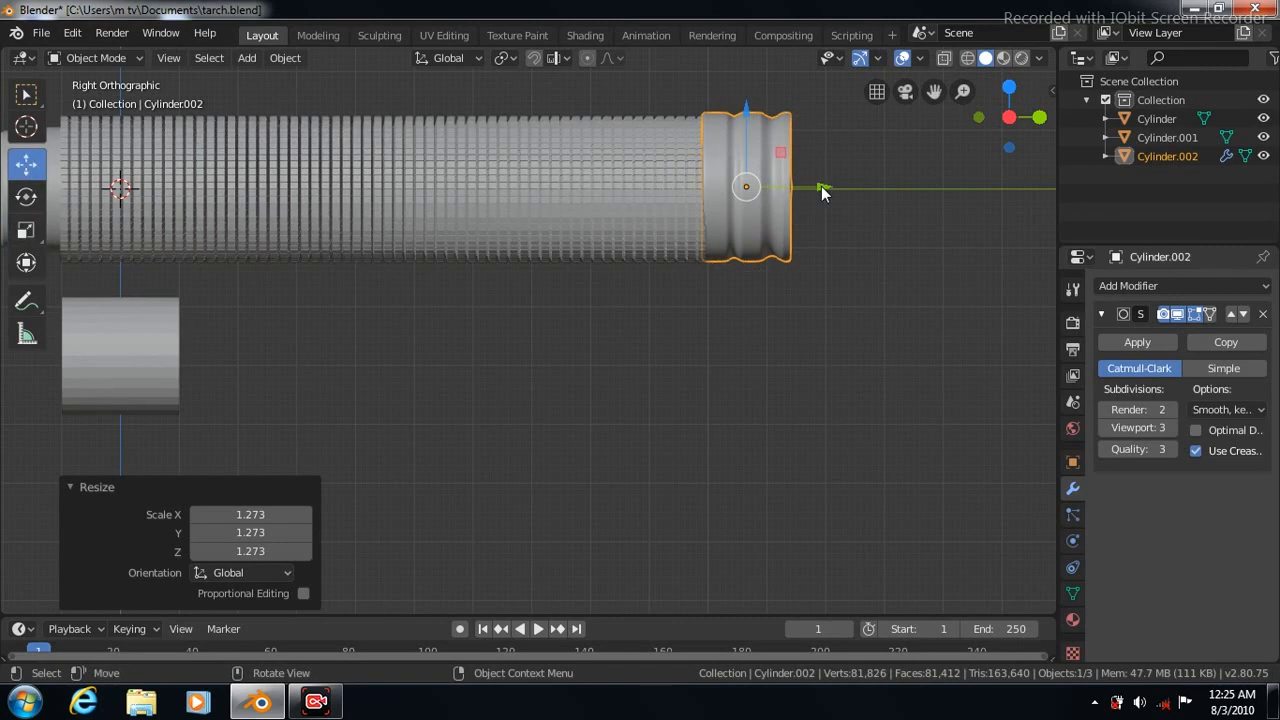
{"action": "left_click_drag", "start_coordinate": [820, 187], "coordinate": [828, 188]}
{"action": "left_click_drag", "start_coordinate": [753, 108], "coordinate": [753, 112]}
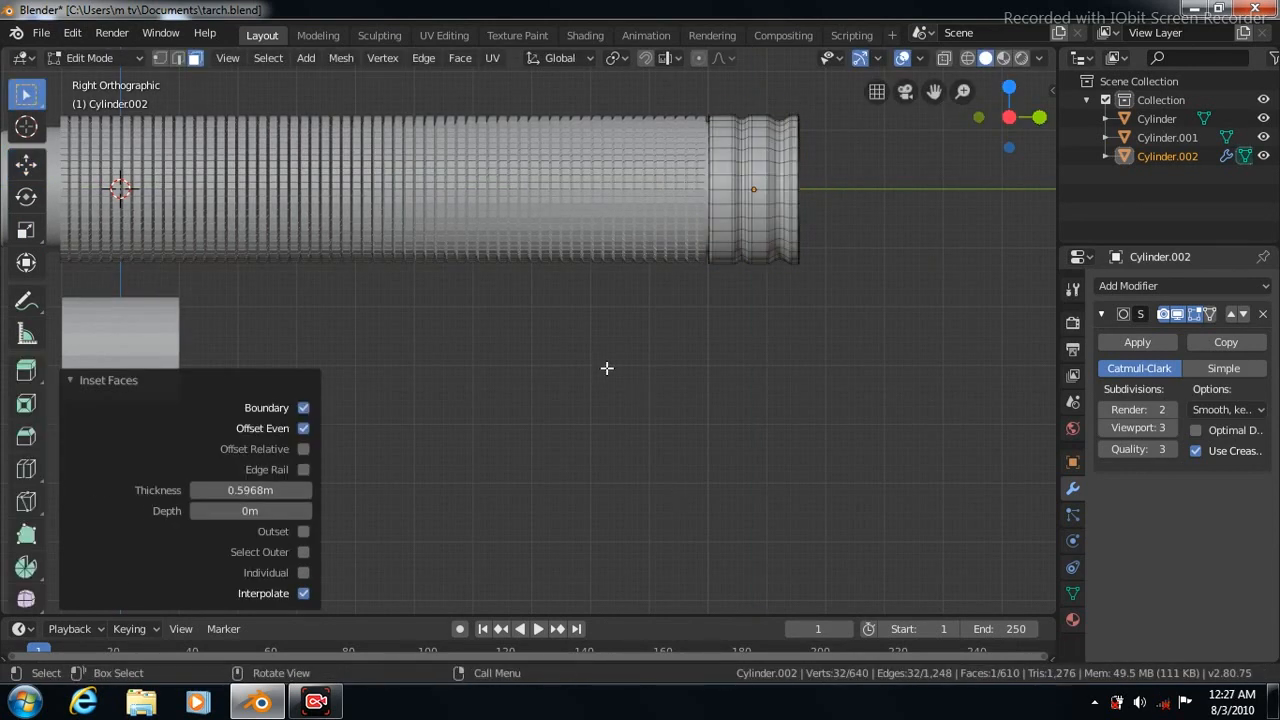
- Finish editing the tail cap and open the spare cylinder below the torch in Edit Mode with X-ray on
{"action": "key", "text": "Tab"}
{"action": "left_click", "coordinate": [531, 360]}
{"action": "scroll", "coordinate": [524, 430], "scroll_direction": "down", "scroll_amount": 4}
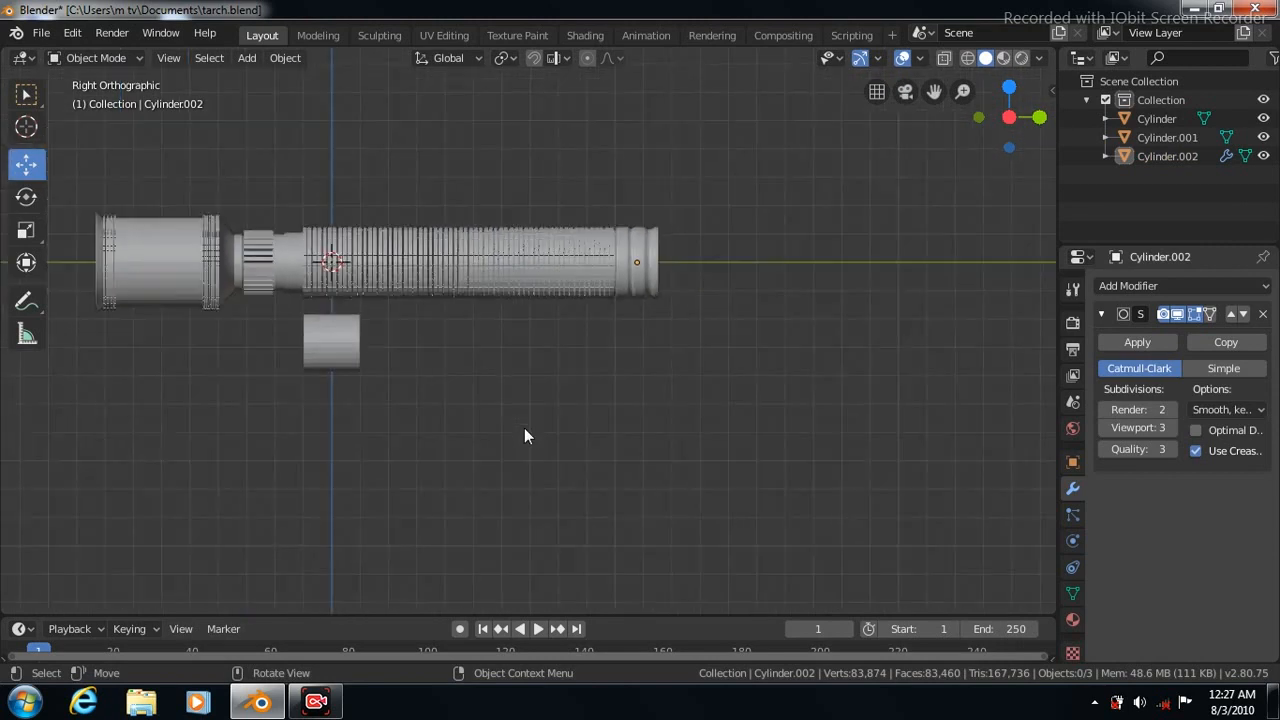
{"action": "left_click_drag", "start_coordinate": [932, 91], "coordinate": [1110, 67]}
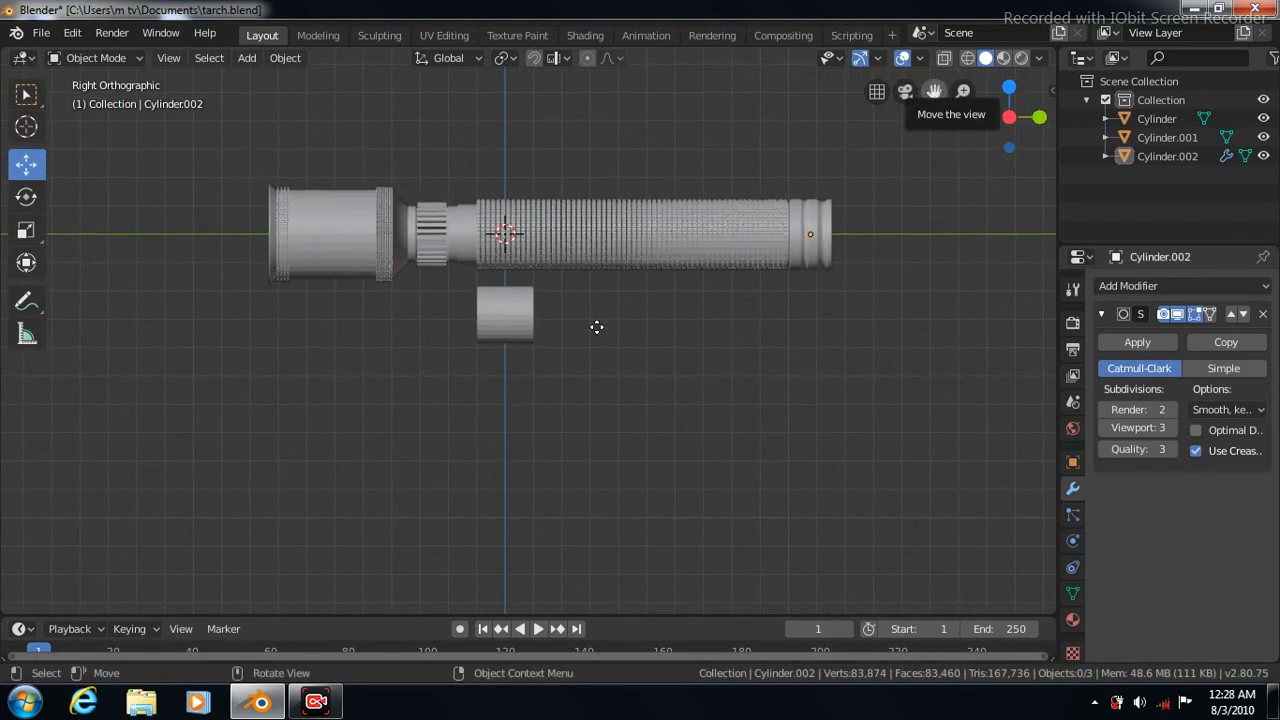
{"action": "scroll", "coordinate": [597, 328], "scroll_direction": "up", "scroll_amount": 3}
{"action": "scroll", "coordinate": [597, 335], "scroll_direction": "up", "scroll_amount": 3}
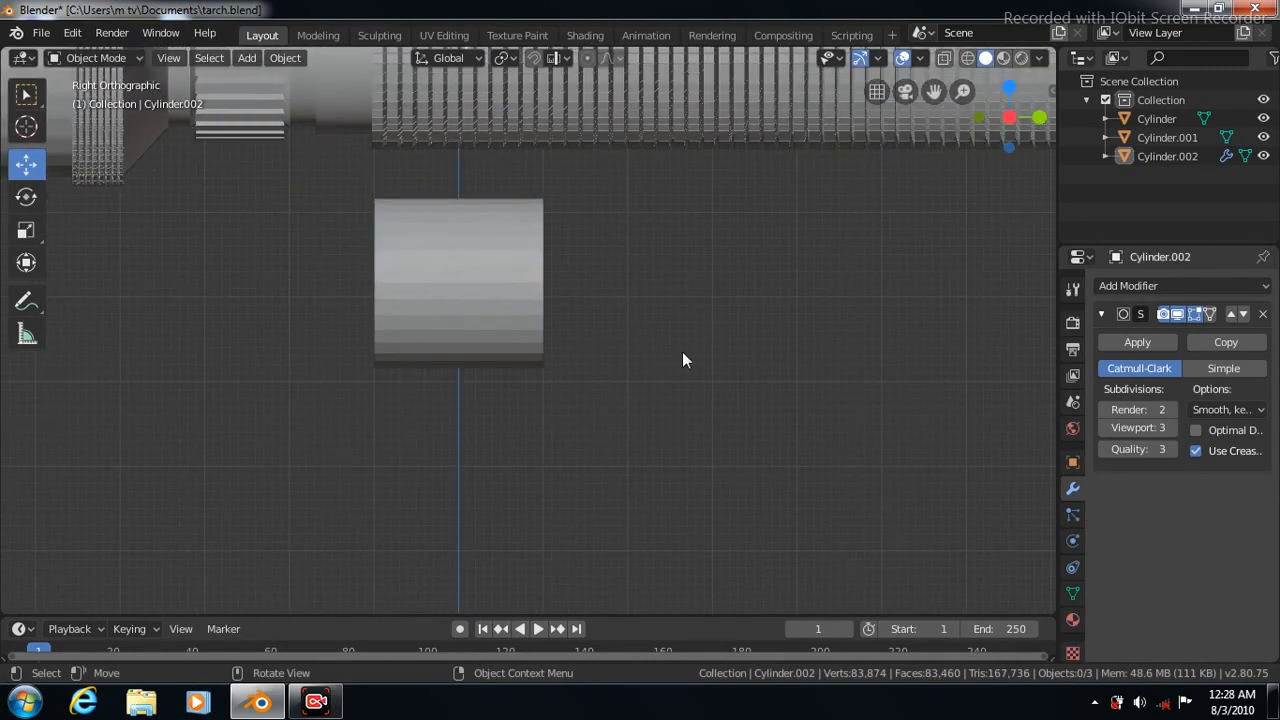
{"action": "left_click", "coordinate": [944, 57]}
{"action": "left_click", "coordinate": [463, 262]}
{"action": "key", "text": "Tab"}
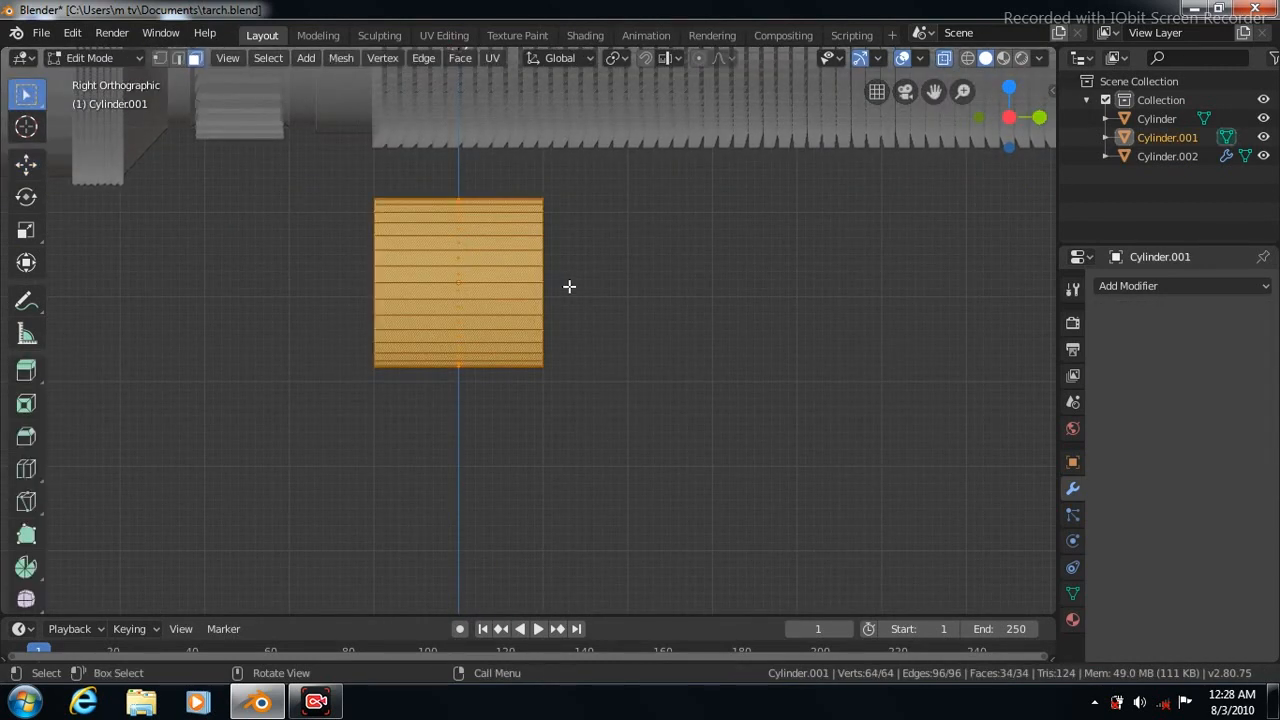
- Select all side faces of the spare cylinder without its two end faces, and turn X-ray off
{"action": "left_click_drag", "start_coordinate": [428, 174], "coordinate": [476, 425], "text": "ctrl"}
{"action": "left_click", "coordinate": [455, 207], "text": "shift"}
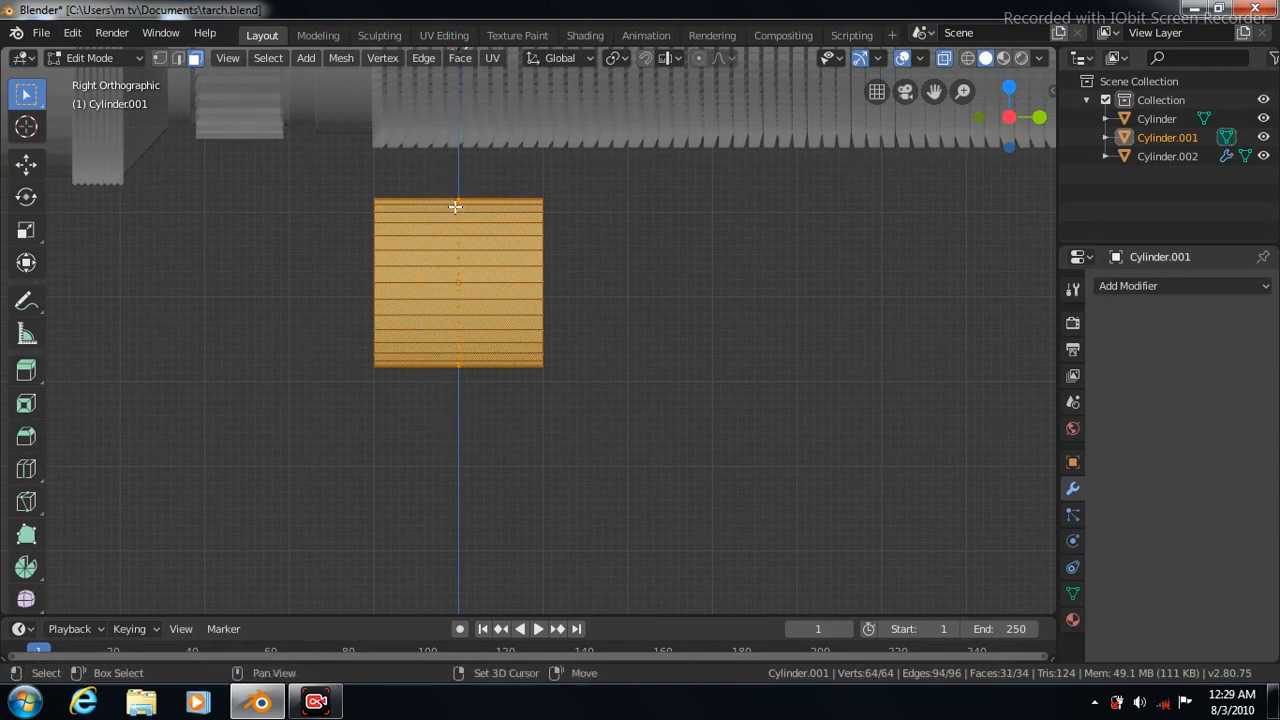
{"action": "left_click_drag", "start_coordinate": [428, 174], "coordinate": [499, 388], "text": "shift"}
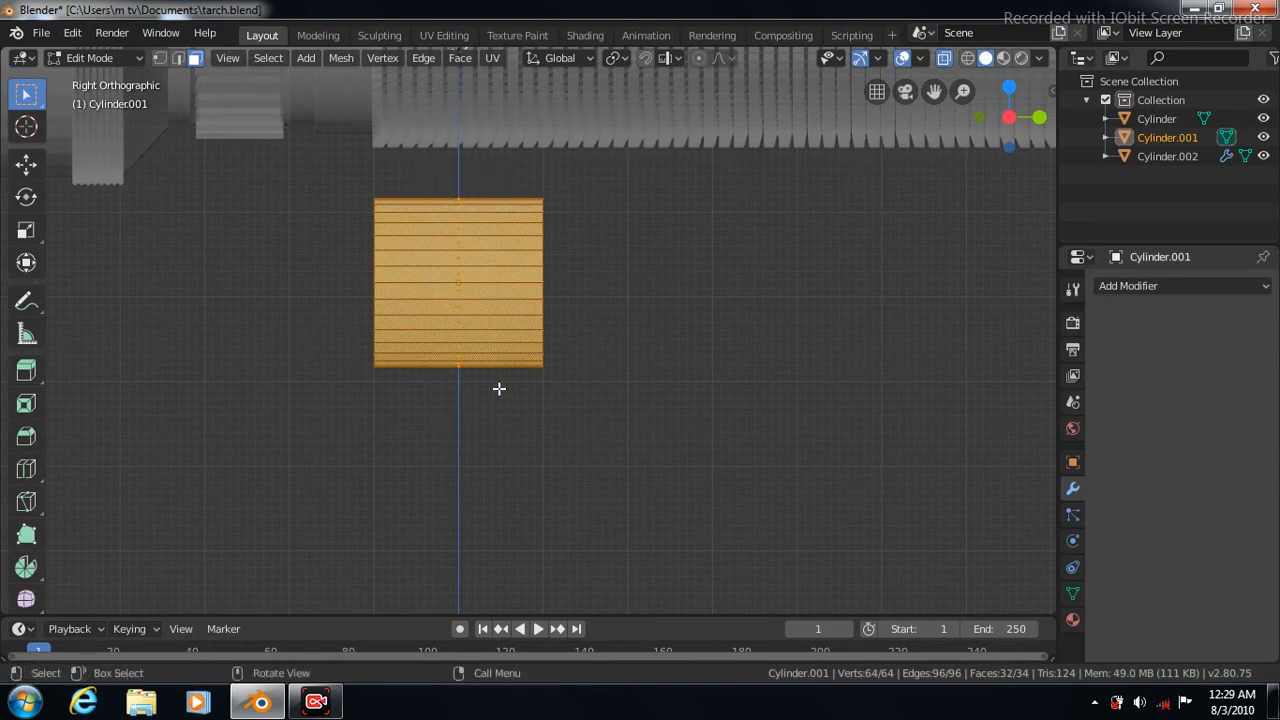
{"action": "key", "text": "alt+a"}
{"action": "left_click_drag", "start_coordinate": [433, 170], "coordinate": [507, 414]}
{"action": "left_click", "coordinate": [944, 58]}
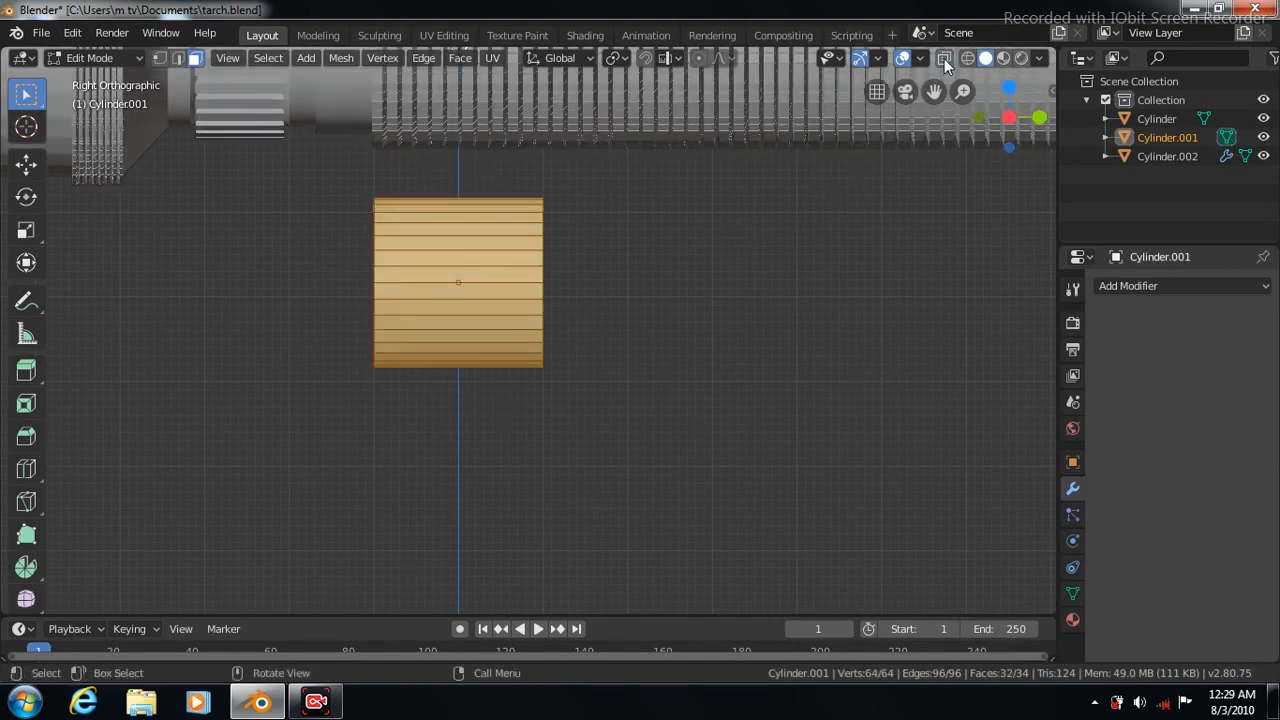
- Deselect every fourth side face on the +X side of the spare cylinder
{"action": "left_click", "coordinate": [451, 206], "text": "shift"}
{"action": "left_click", "coordinate": [459, 263], "text": "shift"}
{"action": "left_click", "coordinate": [461, 324], "text": "shift"}
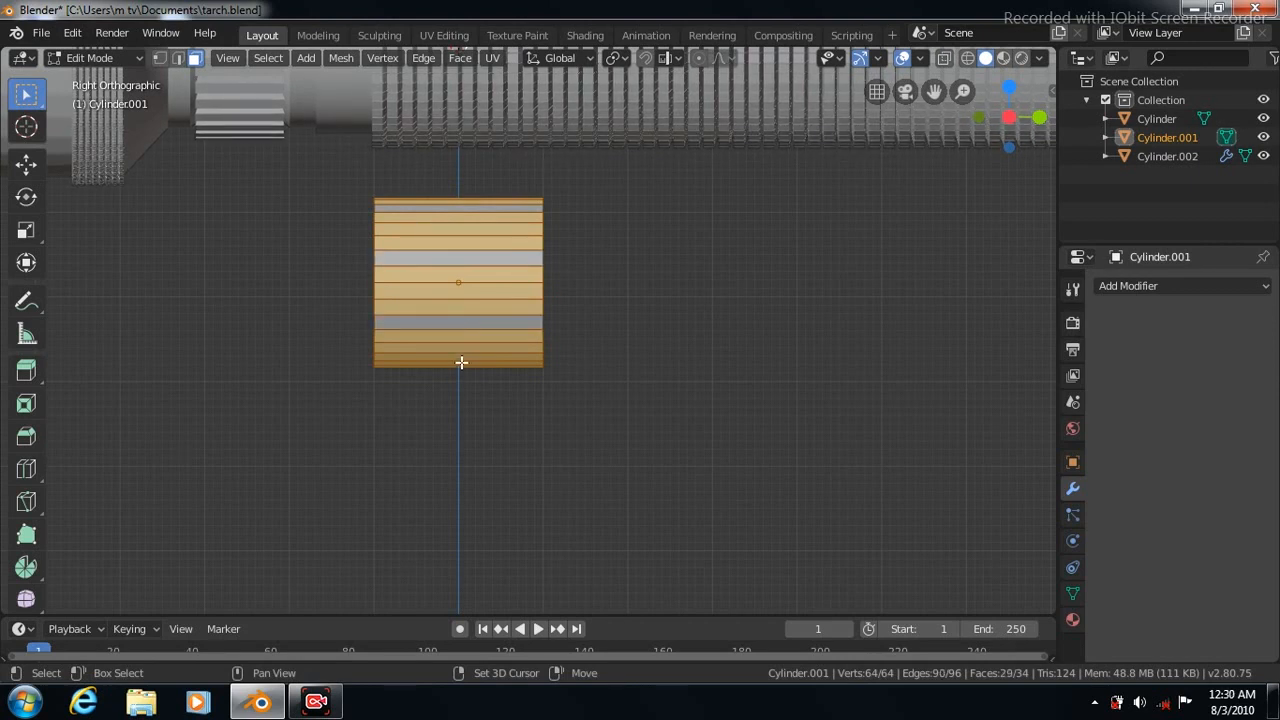
{"action": "left_click", "coordinate": [461, 362], "text": "shift"}
- Deselect every fourth face around the rest of the spare cylinder, leaving strips of three faces selected
{"action": "key", "text": "KP_8"}
{"action": "key", "text": "KP_8"}
{"action": "key", "text": "KP_8"}
{"action": "key", "text": "KP_8"}
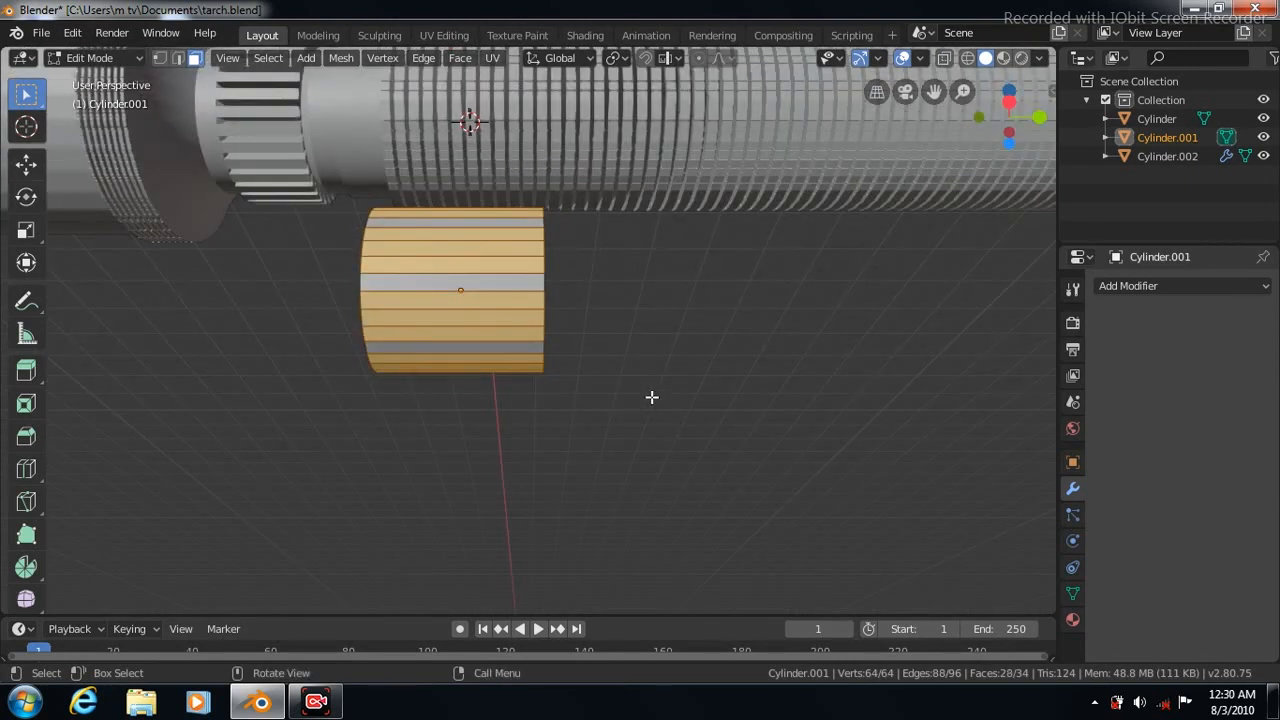
{"action": "left_click", "coordinate": [455, 351], "text": "shift"}
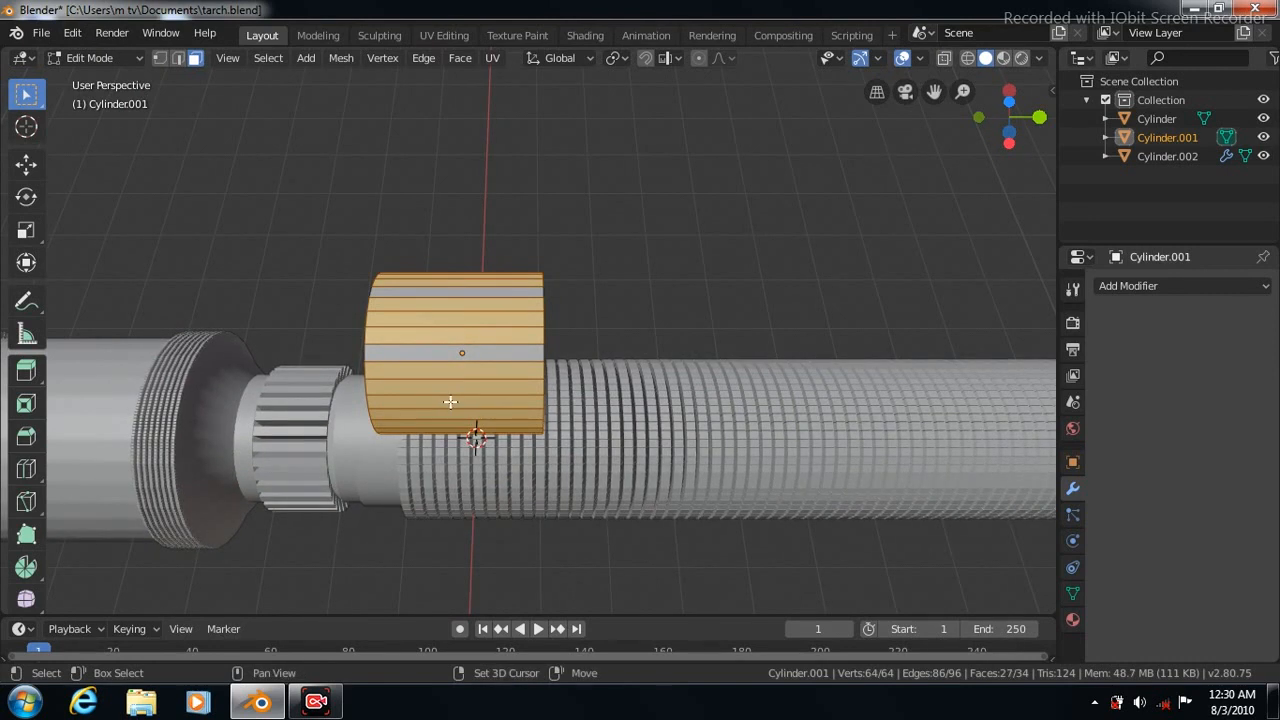
{"action": "left_click", "coordinate": [451, 416], "text": "shift"}
{"action": "key", "text": "KP_2"}
{"action": "key", "text": "KP_2"}
{"action": "key", "text": "KP_2"}
{"action": "key", "text": "KP_2"}
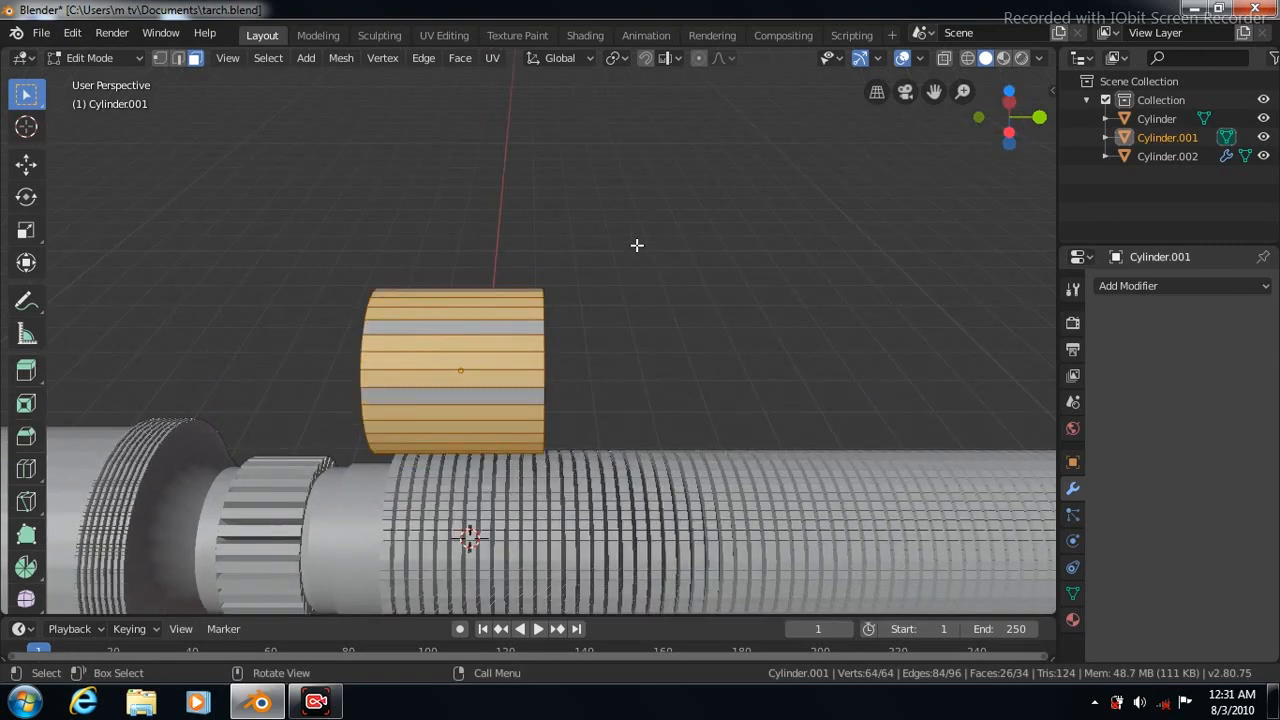
{"action": "middle_click_drag", "start_coordinate": [637, 245], "coordinate": [630, 289]}
{"action": "left_click", "coordinate": [444, 376], "text": "shift"}
{"action": "left_click", "coordinate": [442, 441], "text": "shift"}
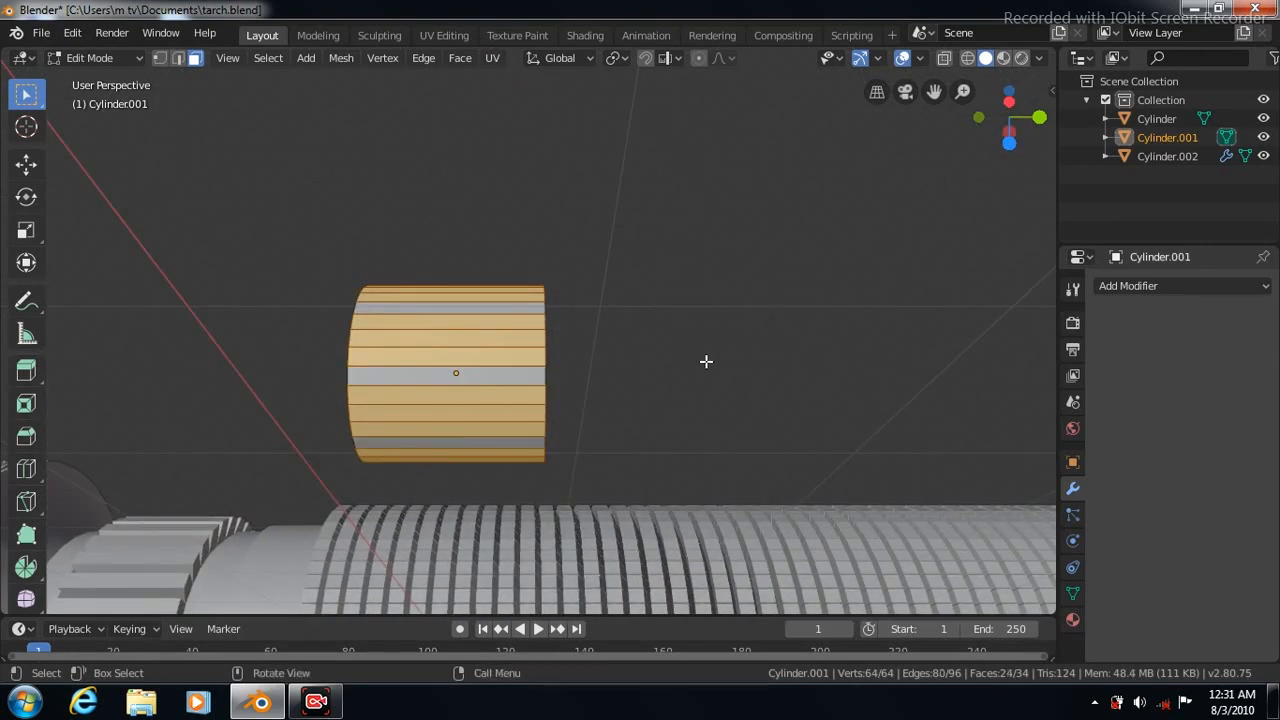
- Hide the main torch body and check the selected face strips all around the spare cylinder
{"action": "middle_click_drag", "start_coordinate": [706, 361], "coordinate": [700, 560]}
{"action": "left_click", "coordinate": [1263, 137]}
{"action": "left_click", "coordinate": [1263, 137]}
{"action": "left_click", "coordinate": [1263, 118]}
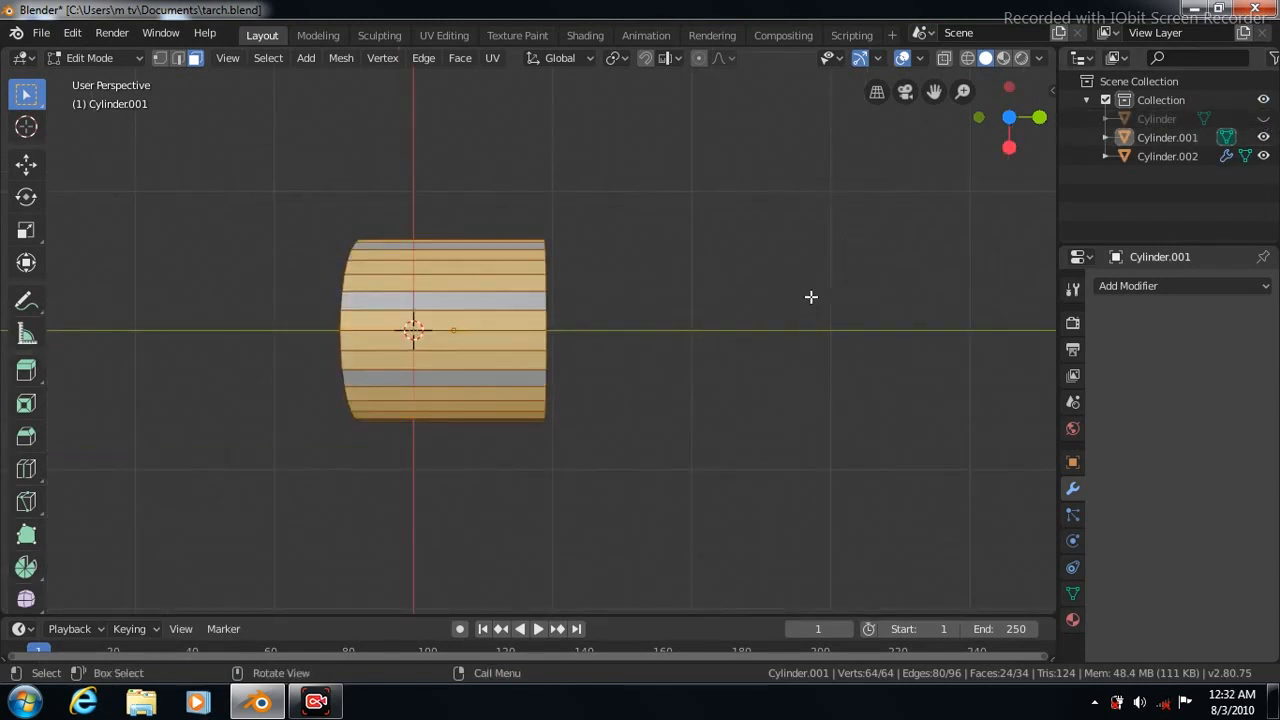
{"action": "middle_click_drag", "start_coordinate": [811, 297], "coordinate": [802, 356]}
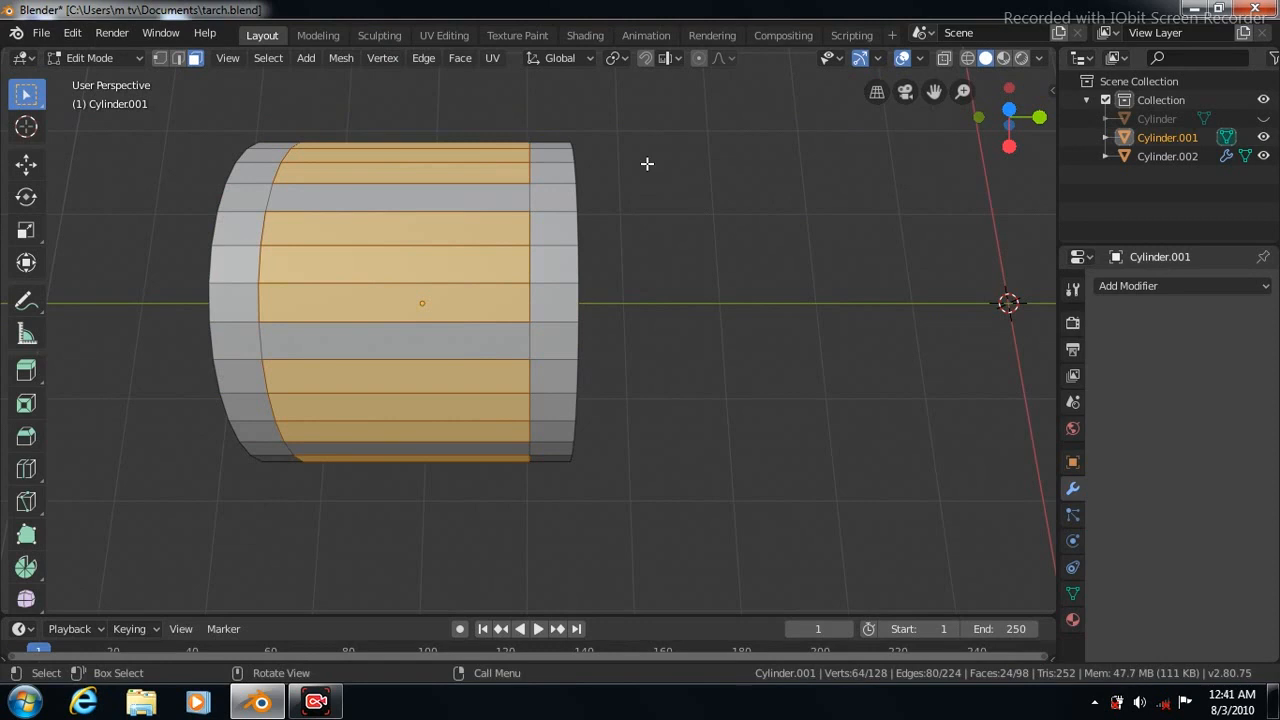
- Inset the selected face strips with zero thickness and scale them up uniformly to about 1.09 to form raised ribs
{"action": "key", "text": "KP_3"}
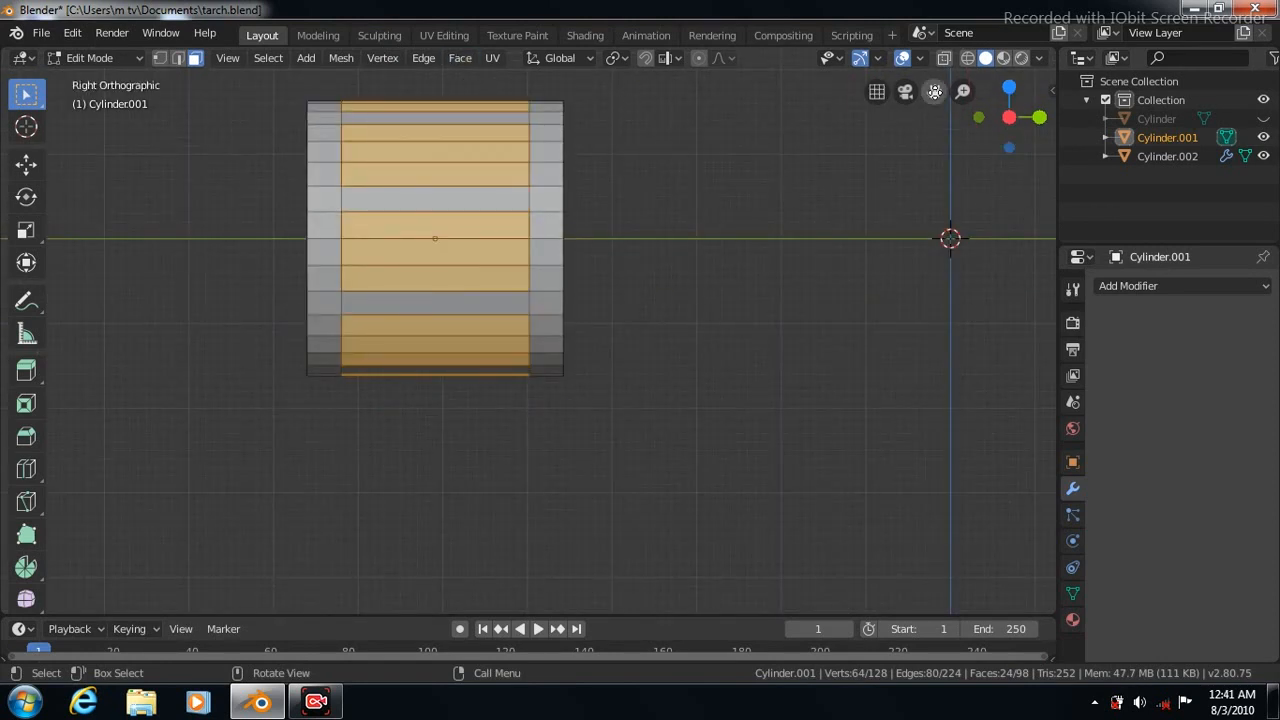
{"action": "left_click_drag", "start_coordinate": [935, 91], "coordinate": [937, 217]}
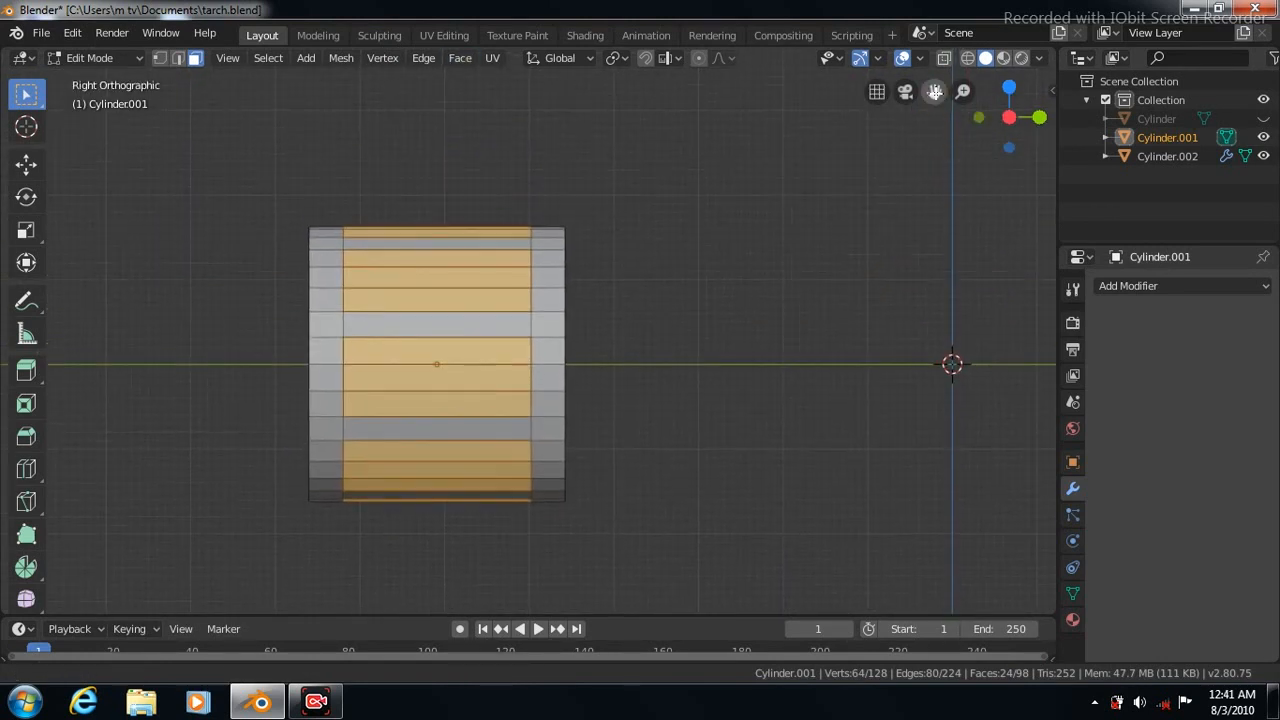
{"action": "left_click", "coordinate": [460, 58]}
{"action": "left_click", "coordinate": [483, 142]}
{"action": "left_click", "coordinate": [483, 142]}
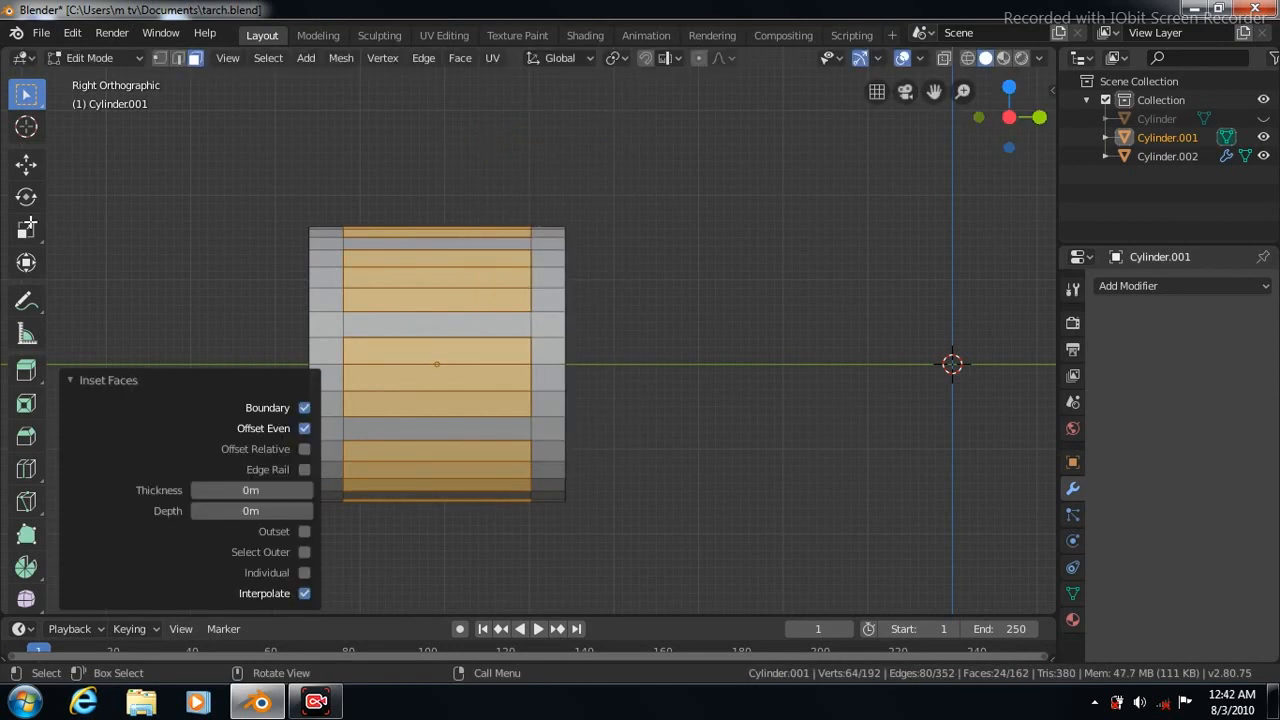
{"action": "left_click", "coordinate": [26, 230]}
{"action": "key", "text": "s"}
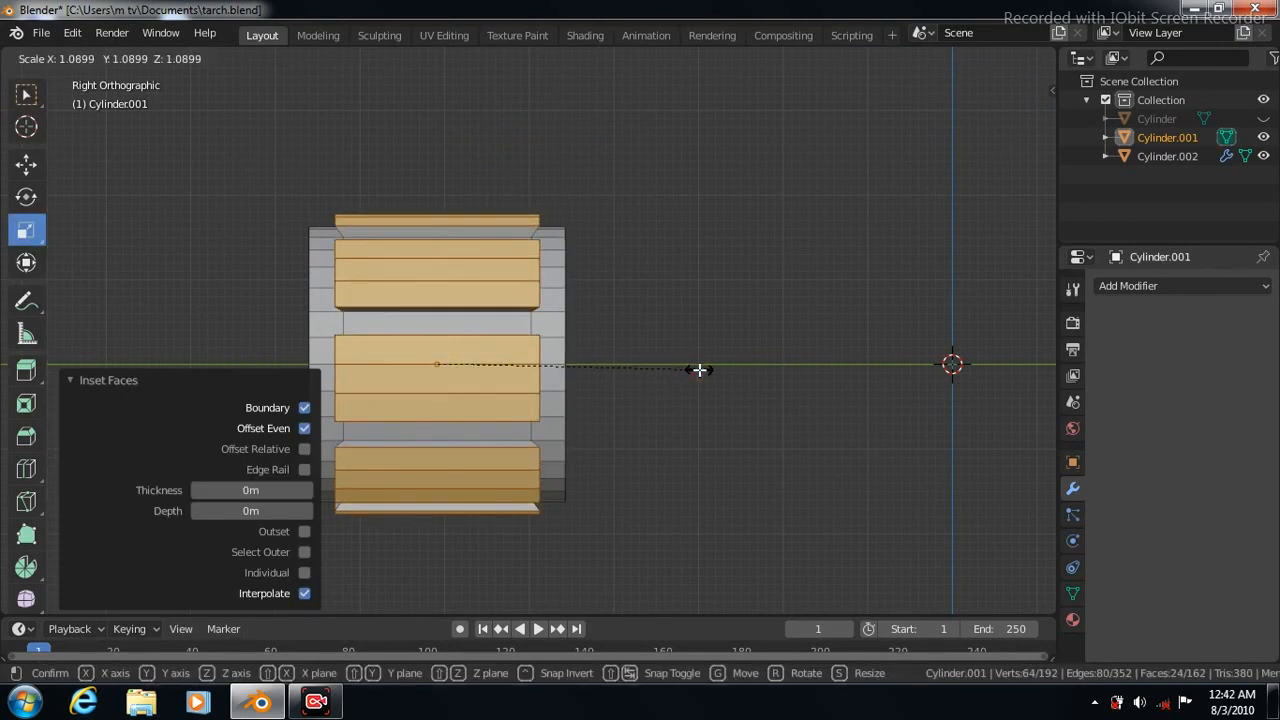
{"action": "left_click", "coordinate": [700, 366]}
- Show the main torch body for reference, scale the raised strips to 0.798 along Y, and hide the body
{"action": "left_click", "coordinate": [1263, 119]}
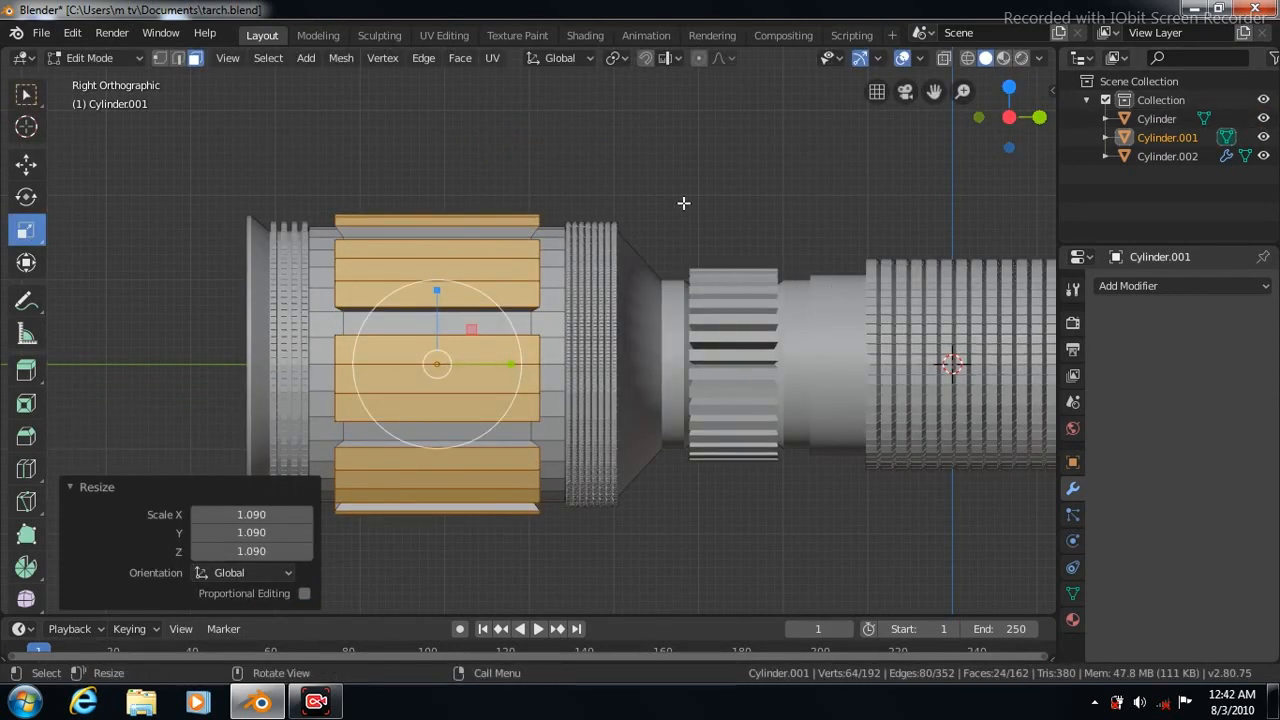
{"action": "left_click_drag", "start_coordinate": [511, 365], "coordinate": [497, 367]}
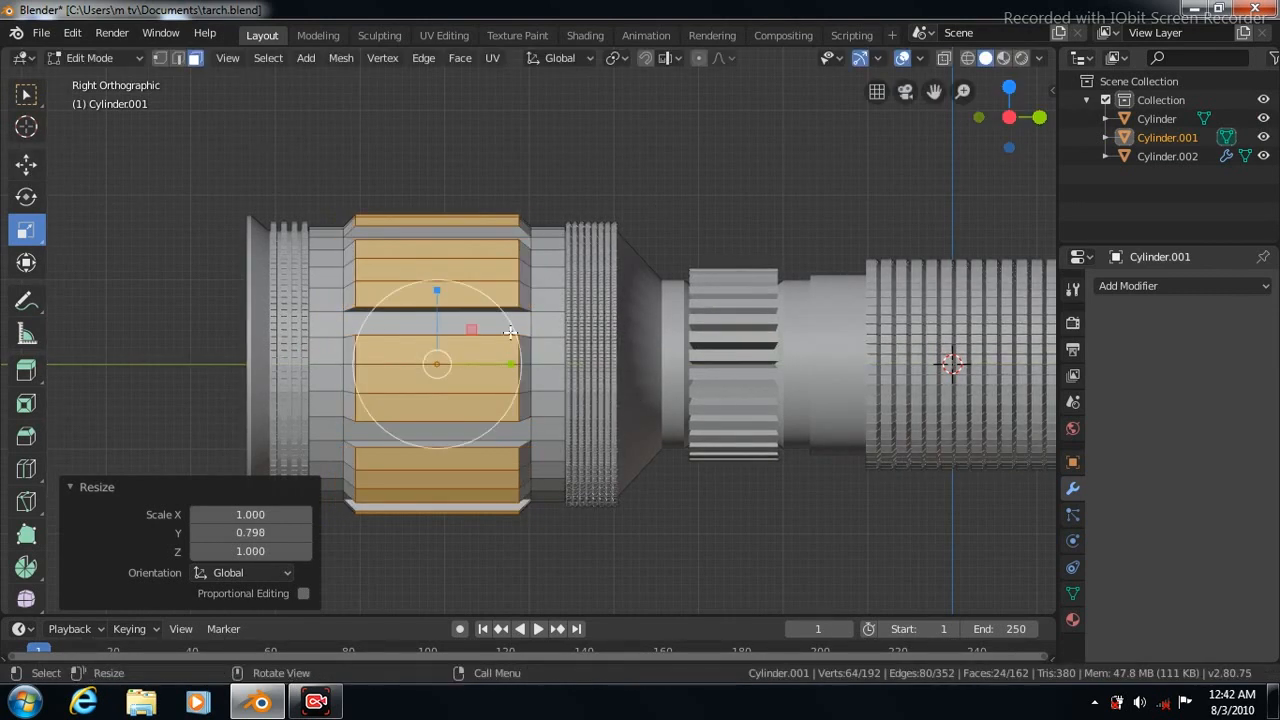
{"action": "left_click", "coordinate": [1263, 119]}
- Add a Subdivision Surface modifier to the ribbed cylinder with 3 viewport subdivisions
{"action": "left_click", "coordinate": [1160, 286]}
{"action": "left_click", "coordinate": [893, 596]}
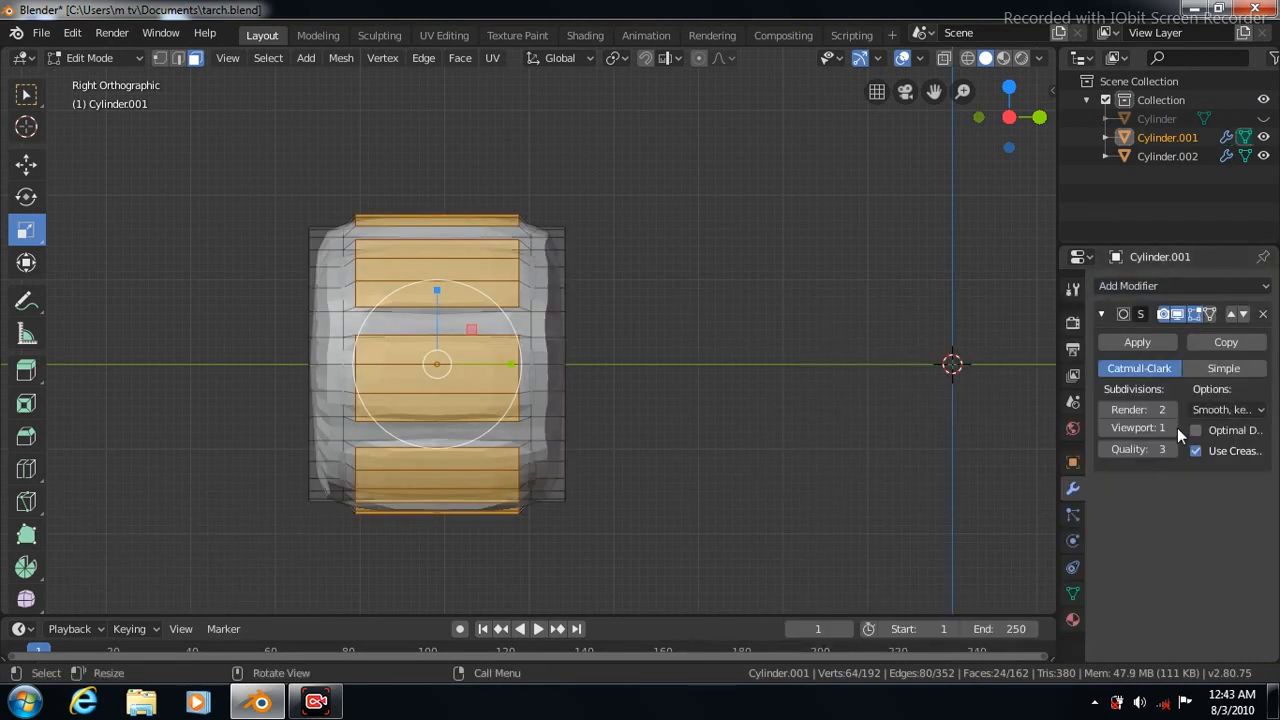
{"action": "left_click", "coordinate": [1175, 427]}
{"action": "left_click", "coordinate": [1175, 427]}
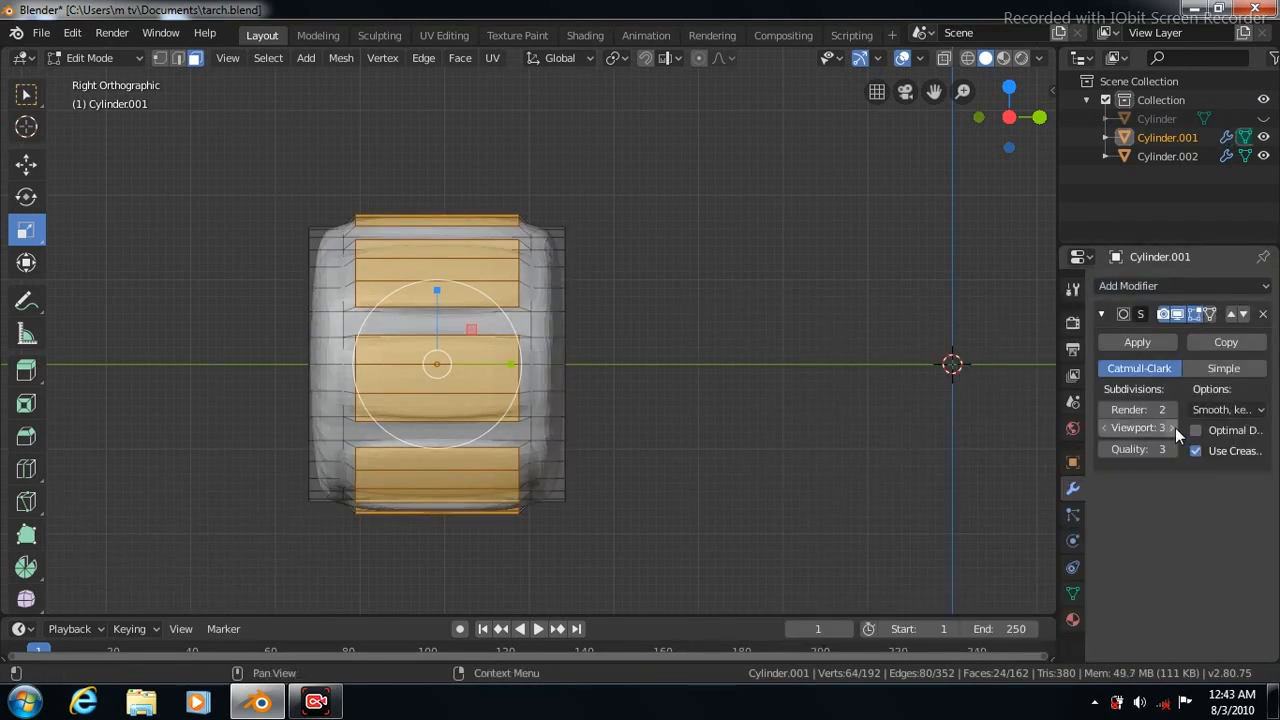
- Add a loop cut close to each outer end of the ribbed cylinder, with slide factors 0.789 and -0.789
{"action": "left_click", "coordinate": [27, 470]}
{"action": "left_click_drag", "start_coordinate": [547, 341], "coordinate": [562, 343]}
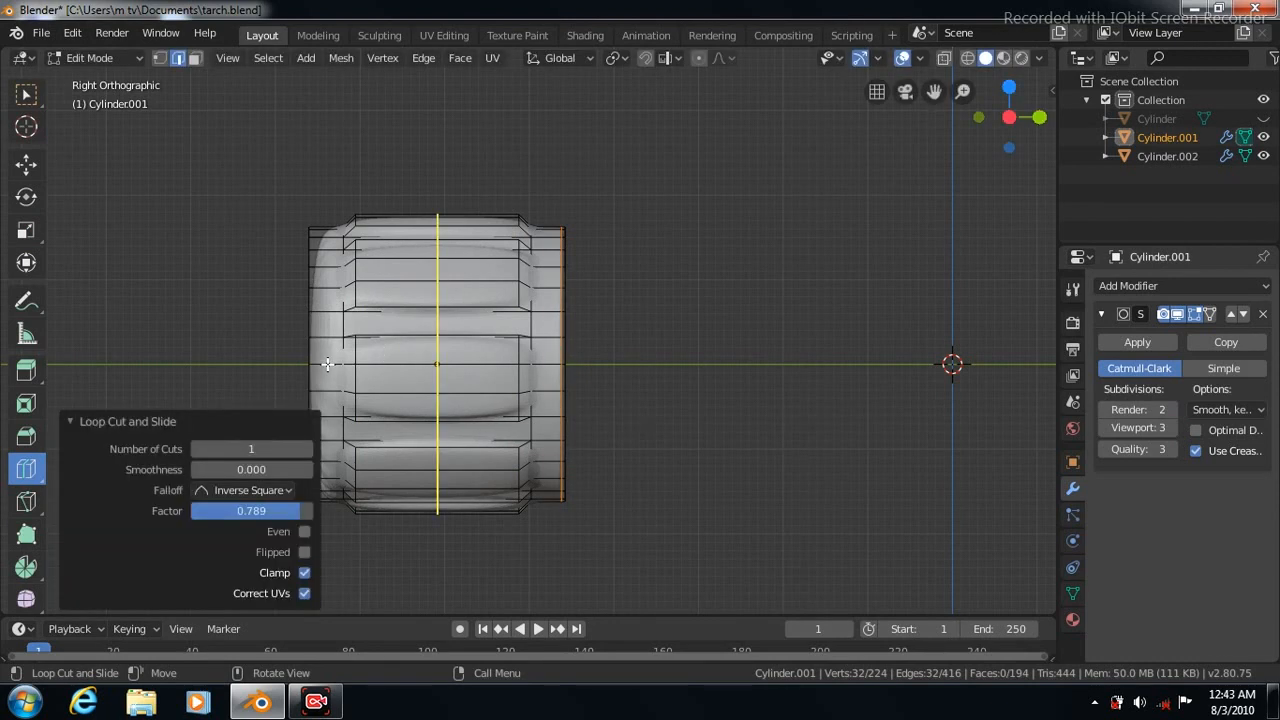
{"action": "left_click_drag", "start_coordinate": [318, 365], "coordinate": [311, 364]}
- Add a loop cut on each end collar close to the rib ends, with slide factors -0.706 and 0.706, and preview the smoothed result
{"action": "left_click_drag", "start_coordinate": [545, 339], "coordinate": [538, 339]}
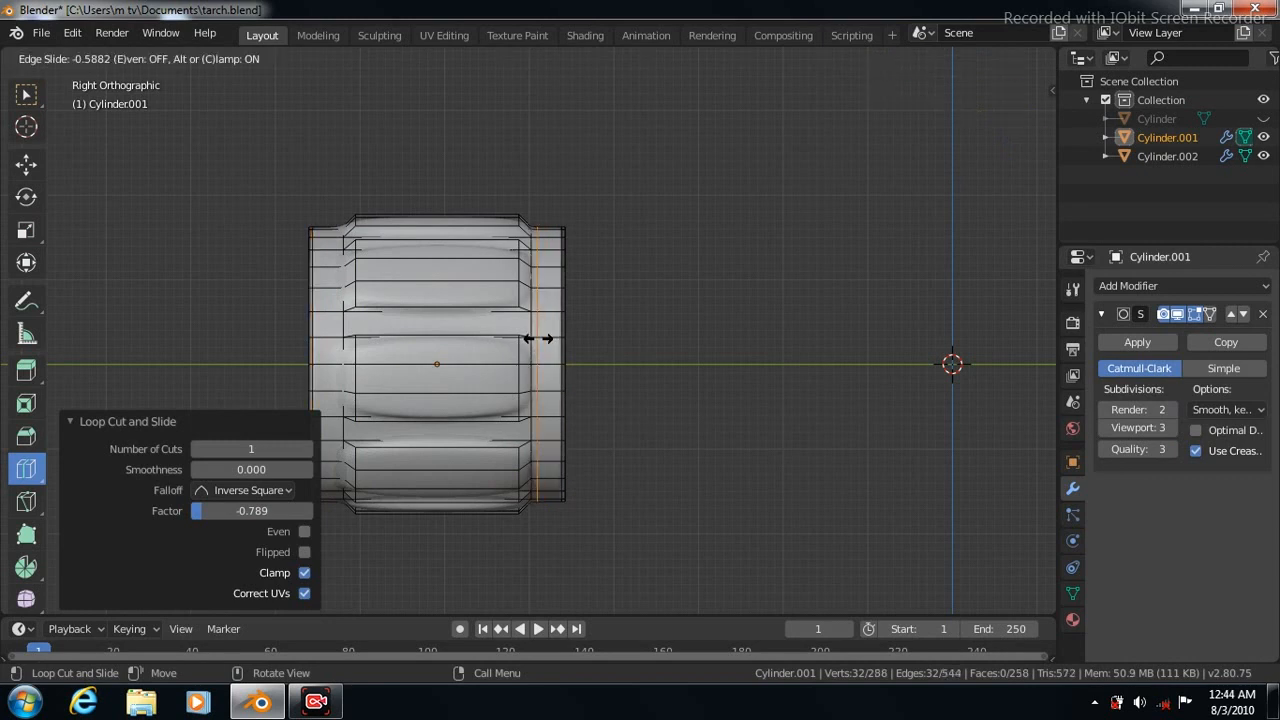
{"action": "left_click", "coordinate": [538, 339]}
{"action": "left_click_drag", "start_coordinate": [327, 341], "coordinate": [331, 341]}
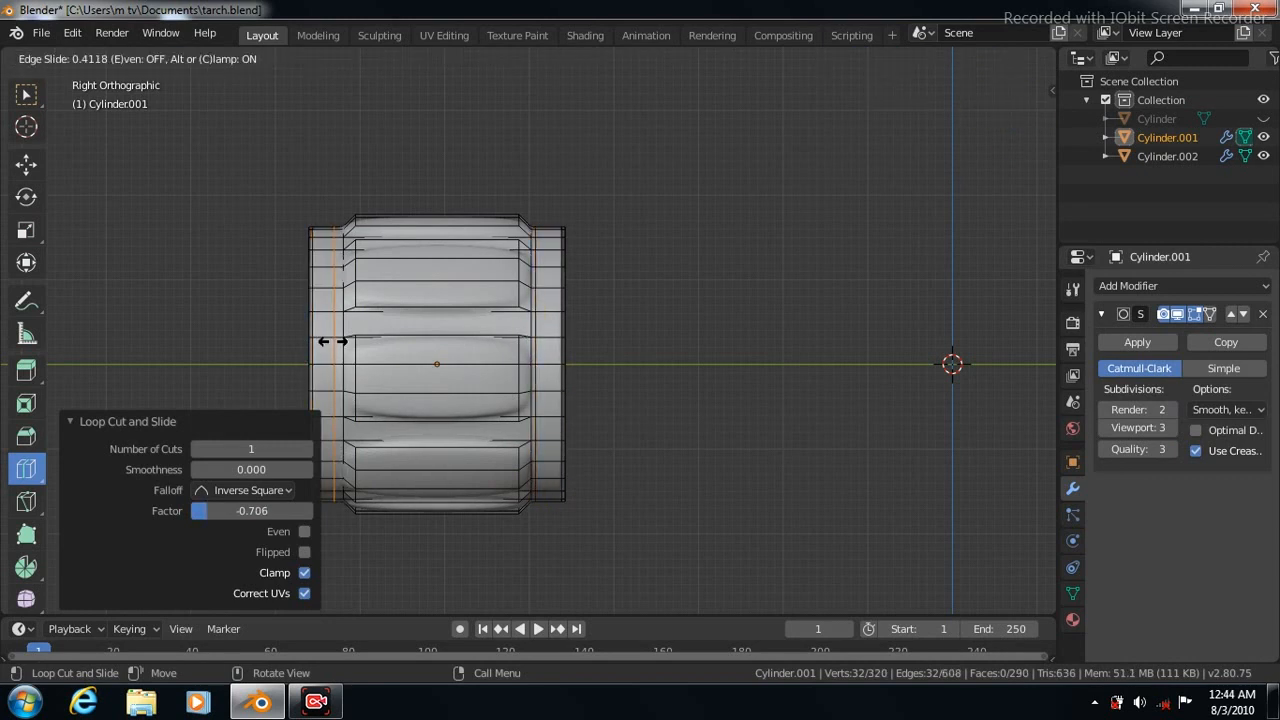
{"action": "left_click", "coordinate": [336, 341]}
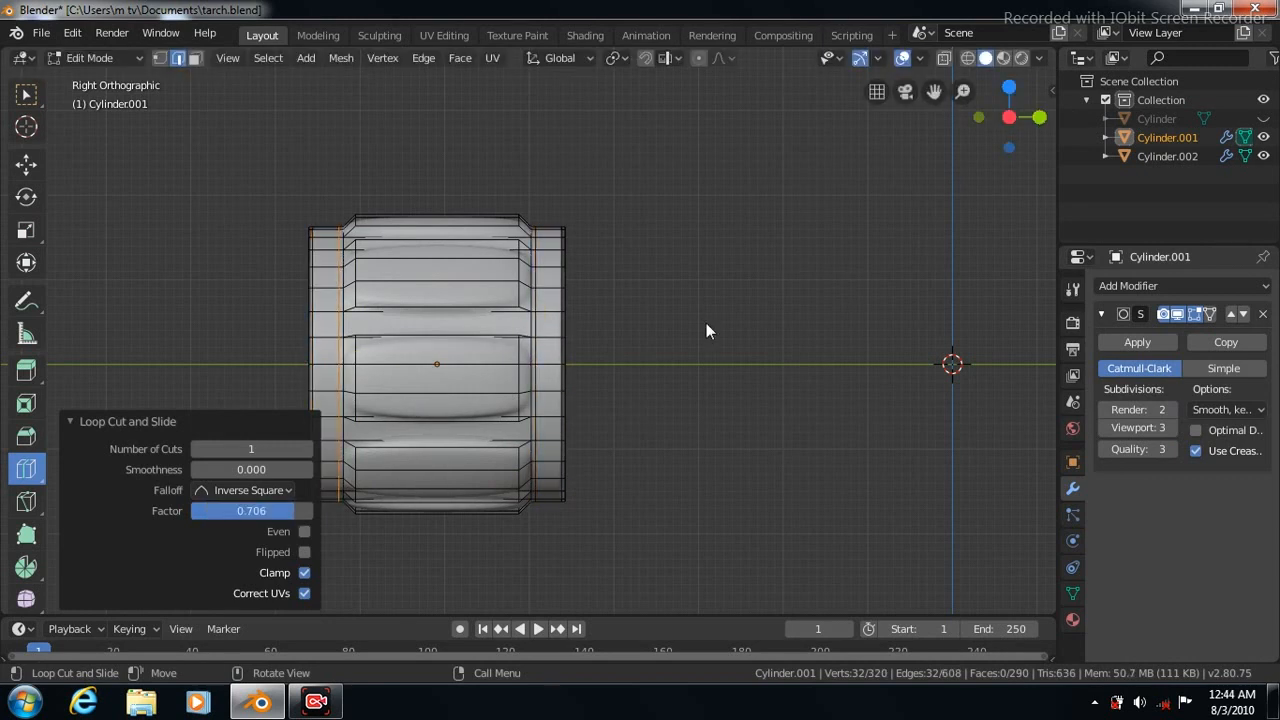
{"action": "key", "text": "Tab"}
{"action": "key", "text": "Tab"}
- Add three loop cuts around the side walls of each raised rib on the cylinder
{"action": "key", "text": "KP_1"}
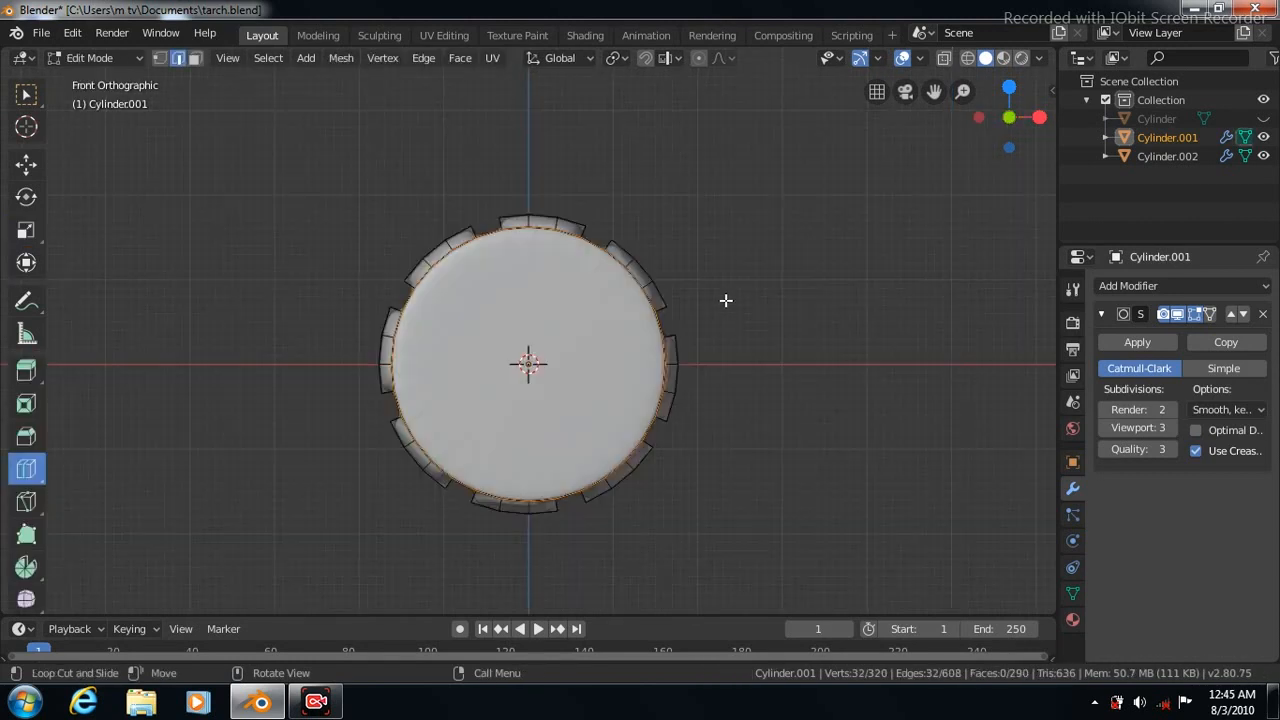
{"action": "scroll", "coordinate": [766, 264], "scroll_direction": "up", "scroll_amount": 3}
{"action": "middle_click_drag", "start_coordinate": [750, 203], "coordinate": [748, 157], "text": "shift"}
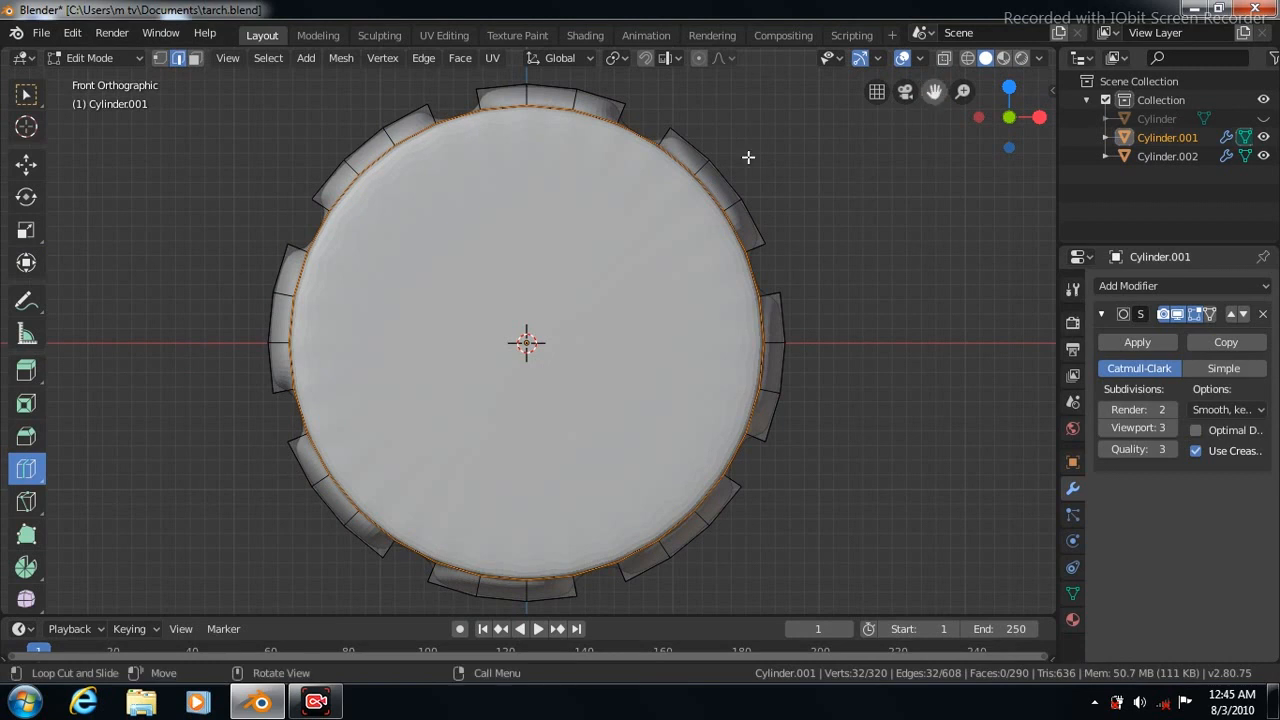
{"action": "left_click", "coordinate": [735, 205]}
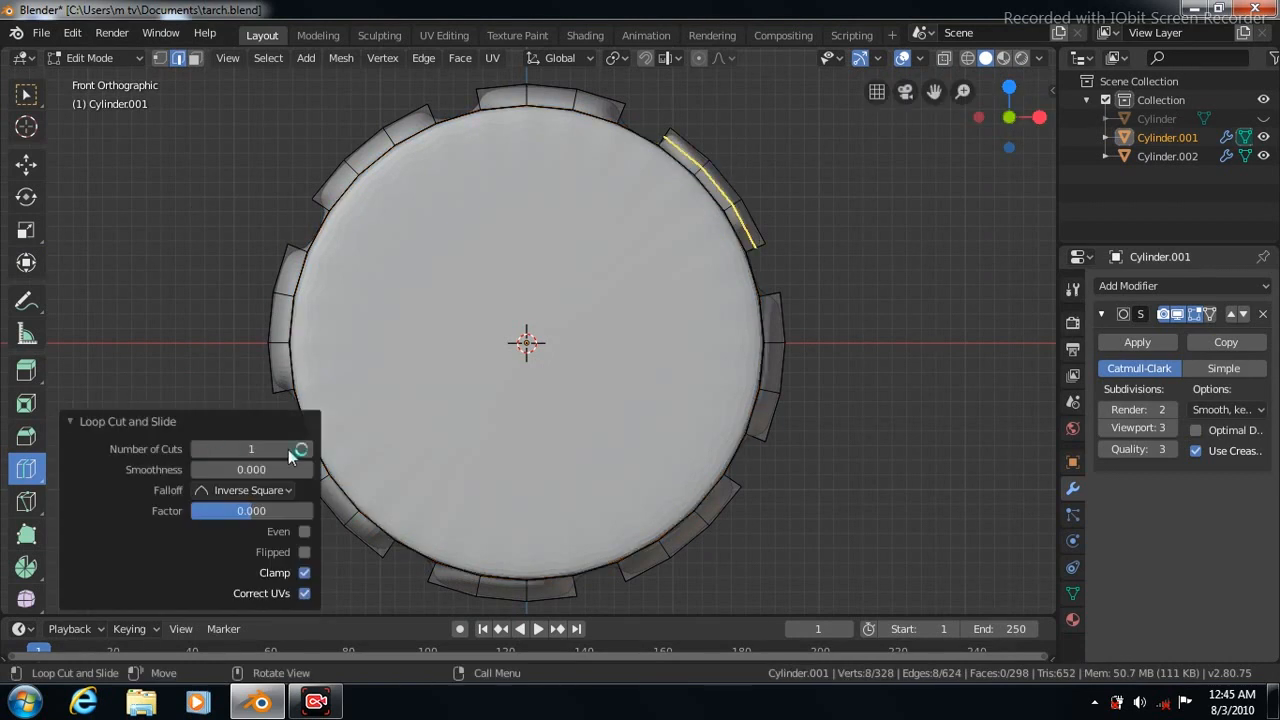
{"action": "left_click", "coordinate": [253, 449]}
{"action": "key", "text": "Return"}
{"action": "left_click", "coordinate": [769, 398]}
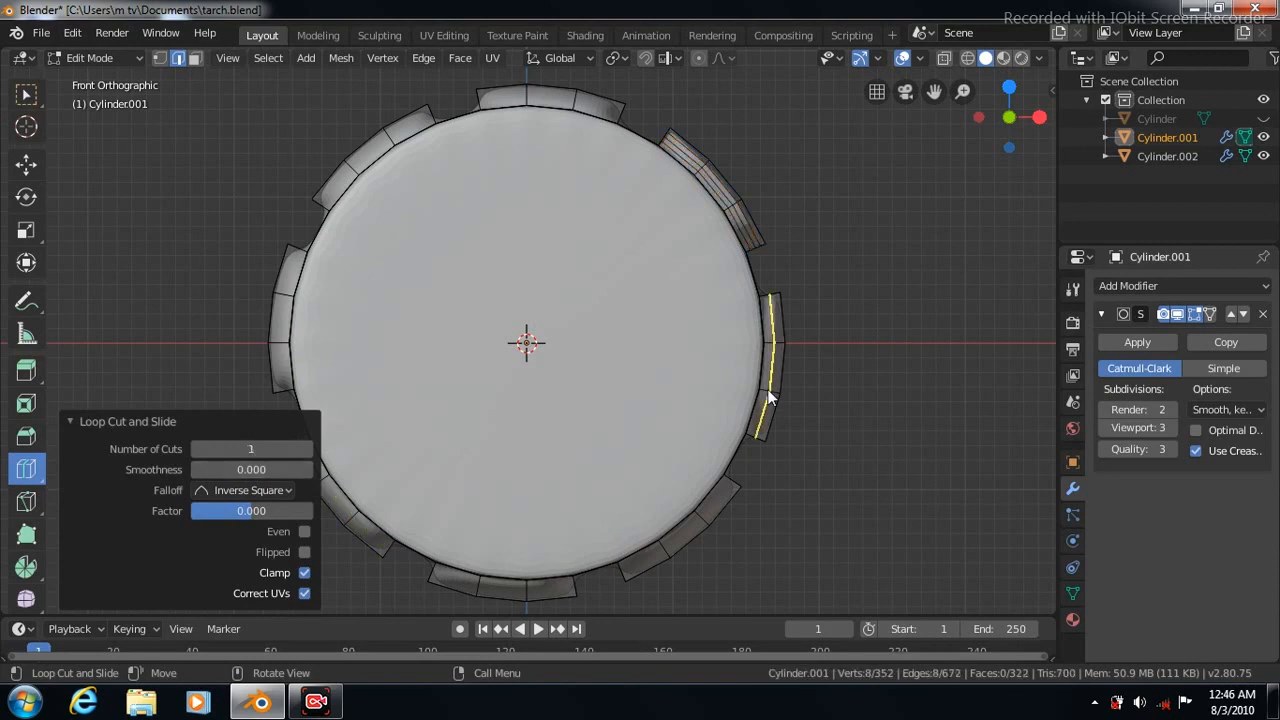
{"action": "left_click", "coordinate": [306, 449]}
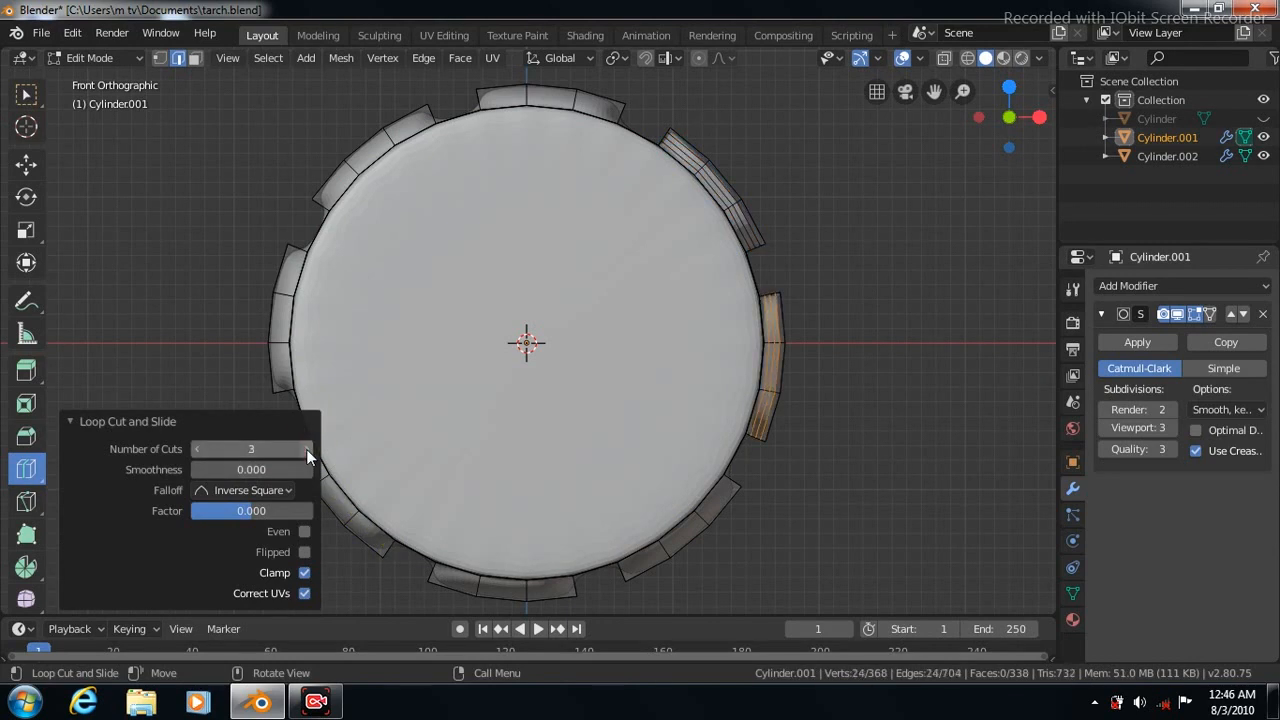
- Add loop cuts across the ribs near both of their ends, with slide factors of about 0.93 and -0.93, and leave Edit Mode
{"action": "key", "text": "KP_3"}
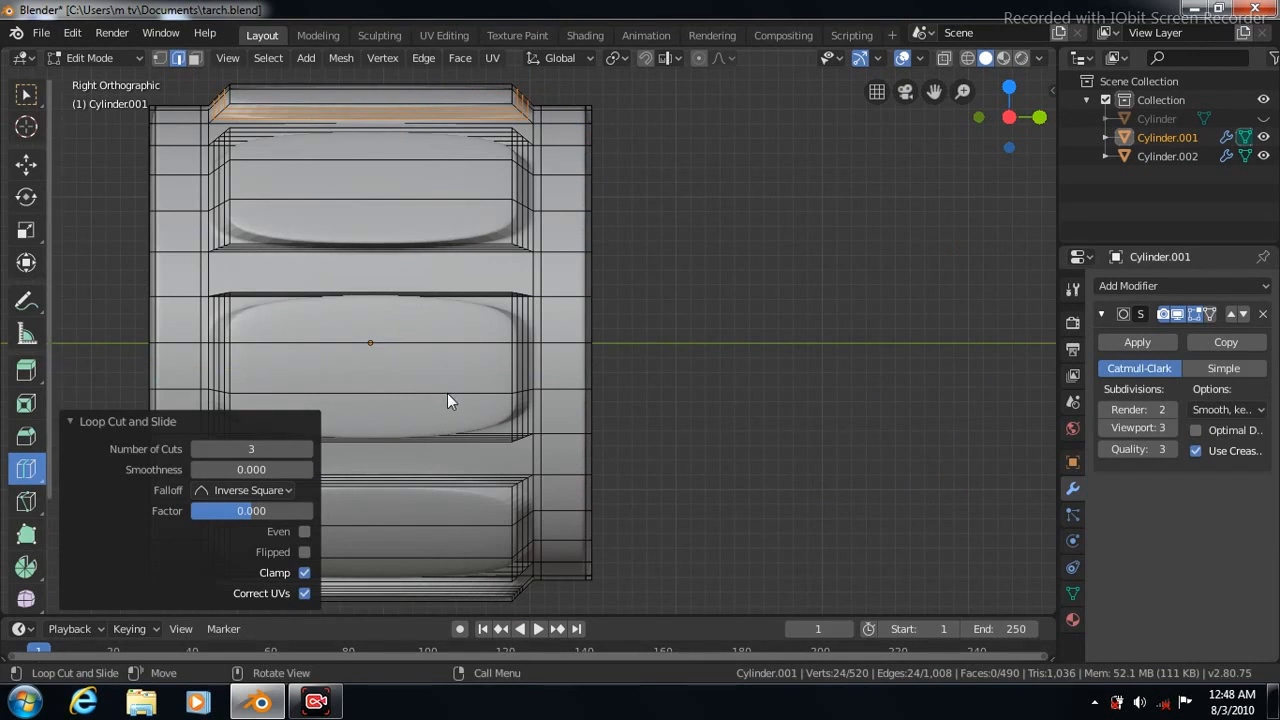
{"action": "left_click_drag", "start_coordinate": [370, 342], "coordinate": [500, 400]}
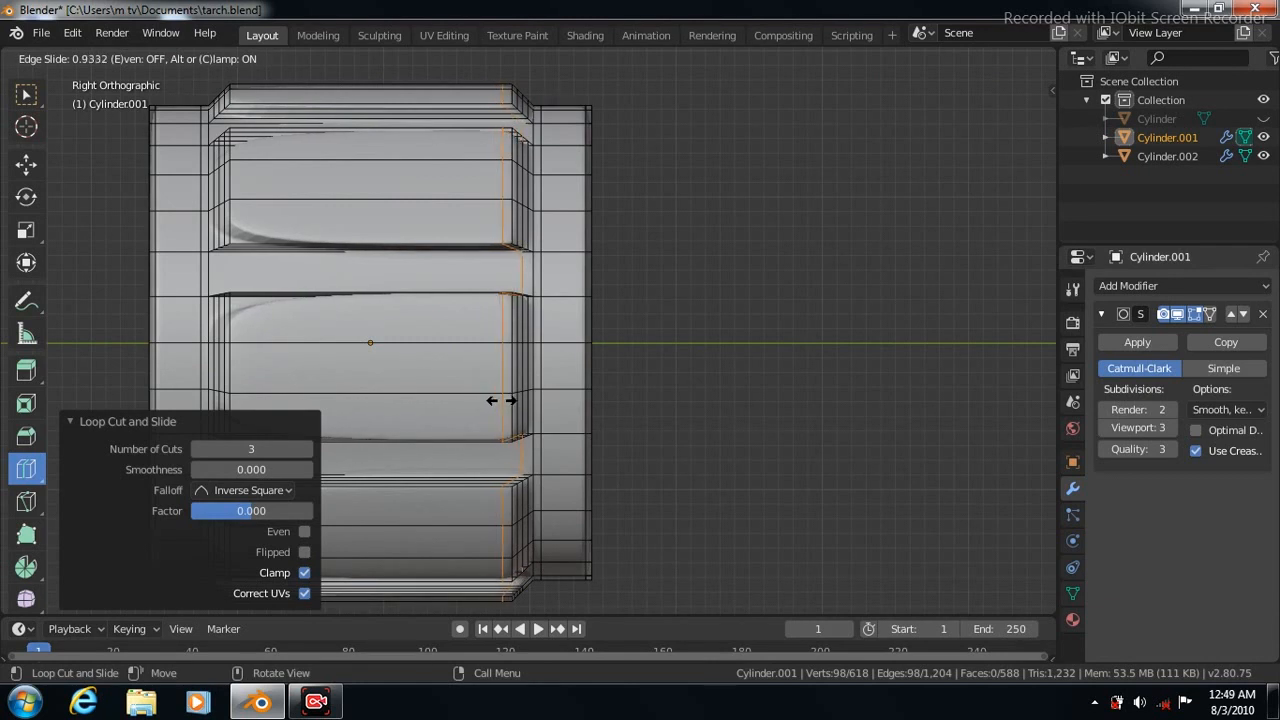
{"action": "left_click_drag", "start_coordinate": [503, 403], "coordinate": [503, 403]}
{"action": "left_click_drag", "start_coordinate": [366, 342], "coordinate": [244, 311]}
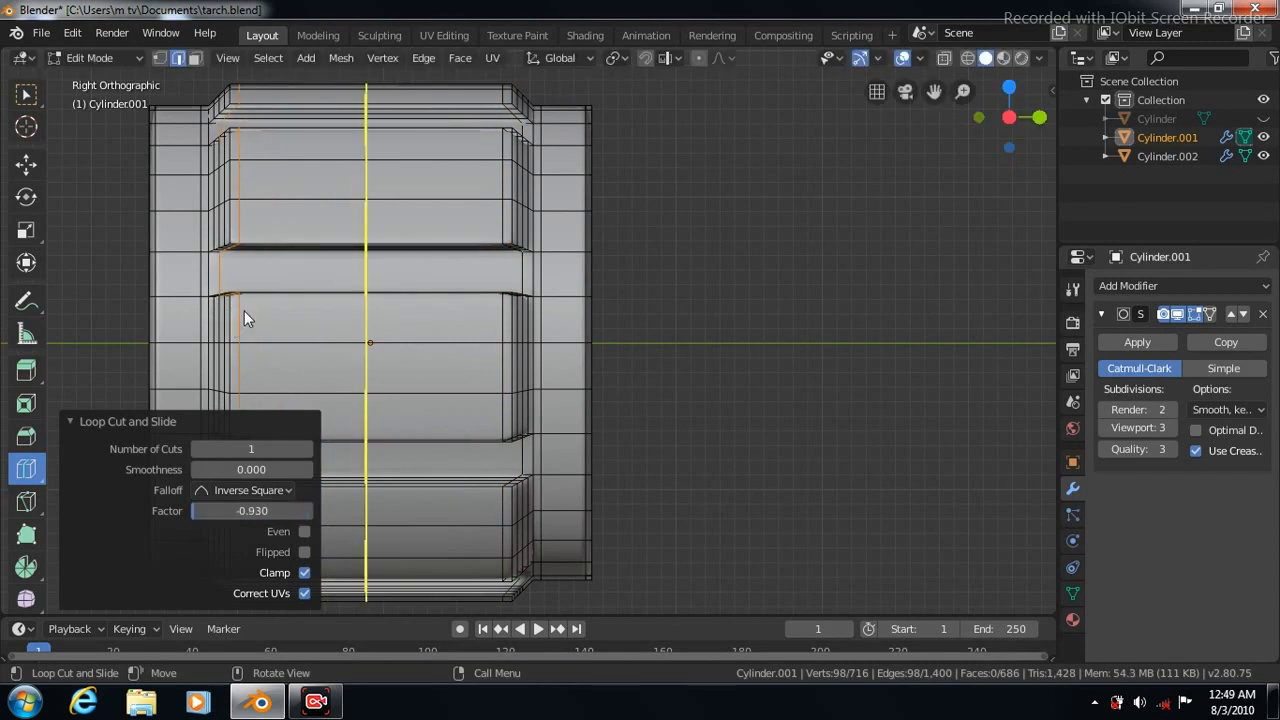
{"action": "key", "text": "Tab"}
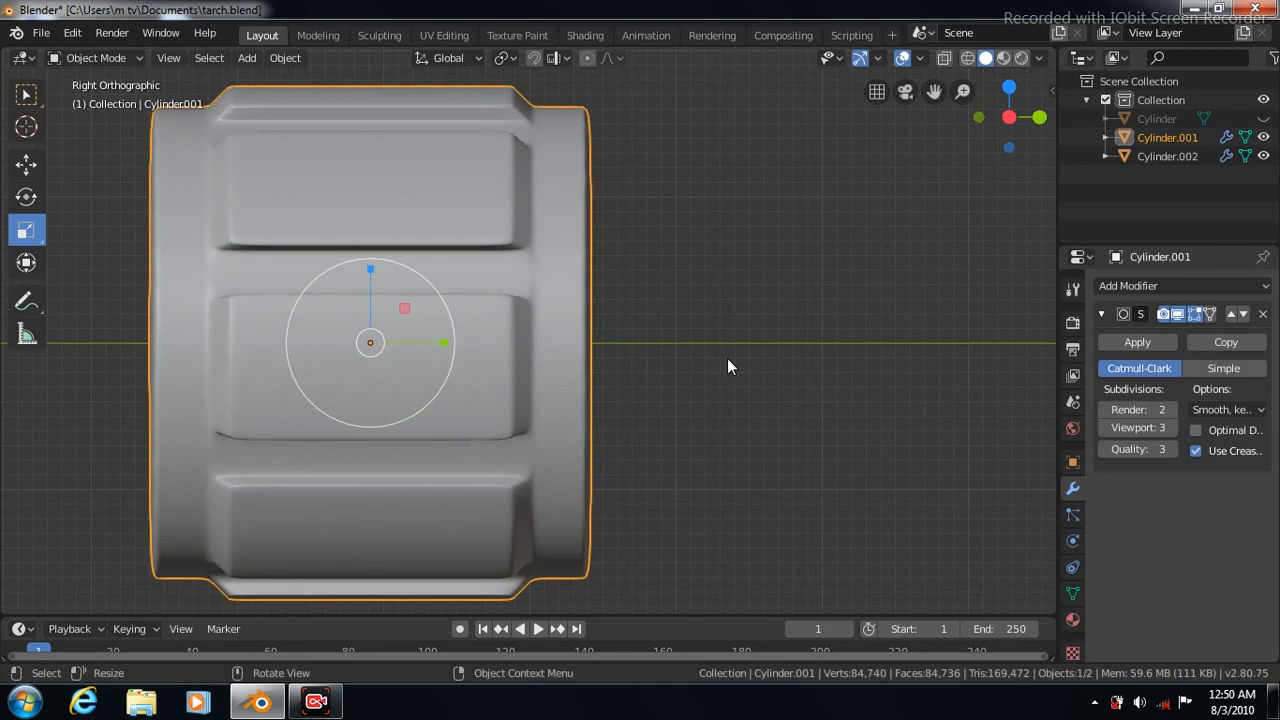
- Inset the front end face of the ribbed cylinder by 0.1235 m and delete the inner face
{"action": "key", "text": "KP_1"}
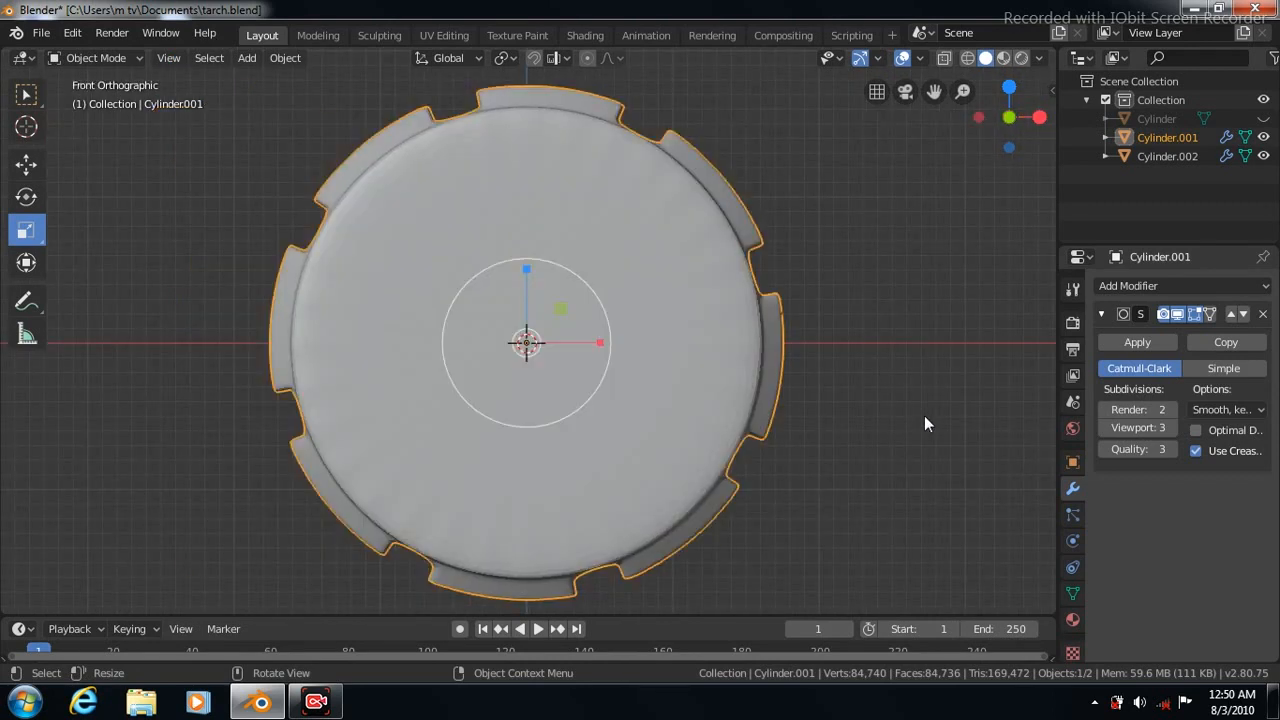
{"action": "key", "text": "Tab"}
{"action": "left_click", "coordinate": [194, 60]}
{"action": "left_click", "coordinate": [27, 95]}
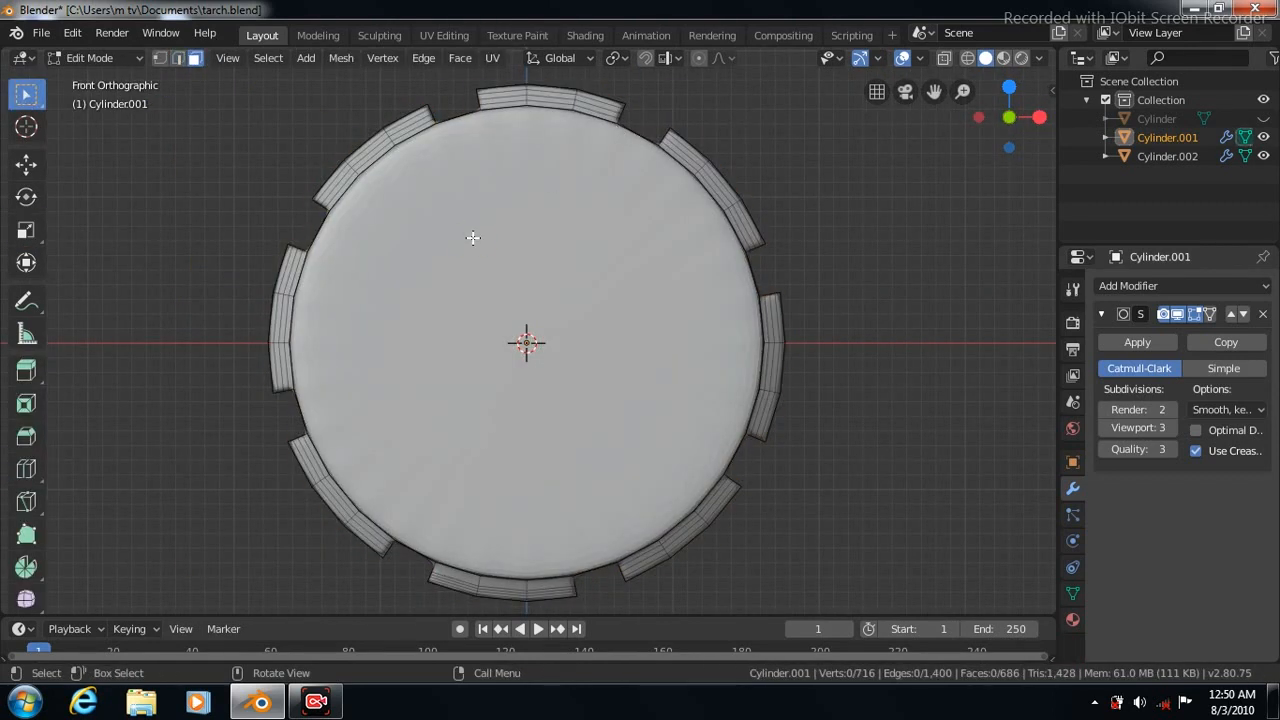
{"action": "left_click", "coordinate": [473, 237]}
{"action": "left_click", "coordinate": [459, 57]}
{"action": "left_click", "coordinate": [490, 148]}
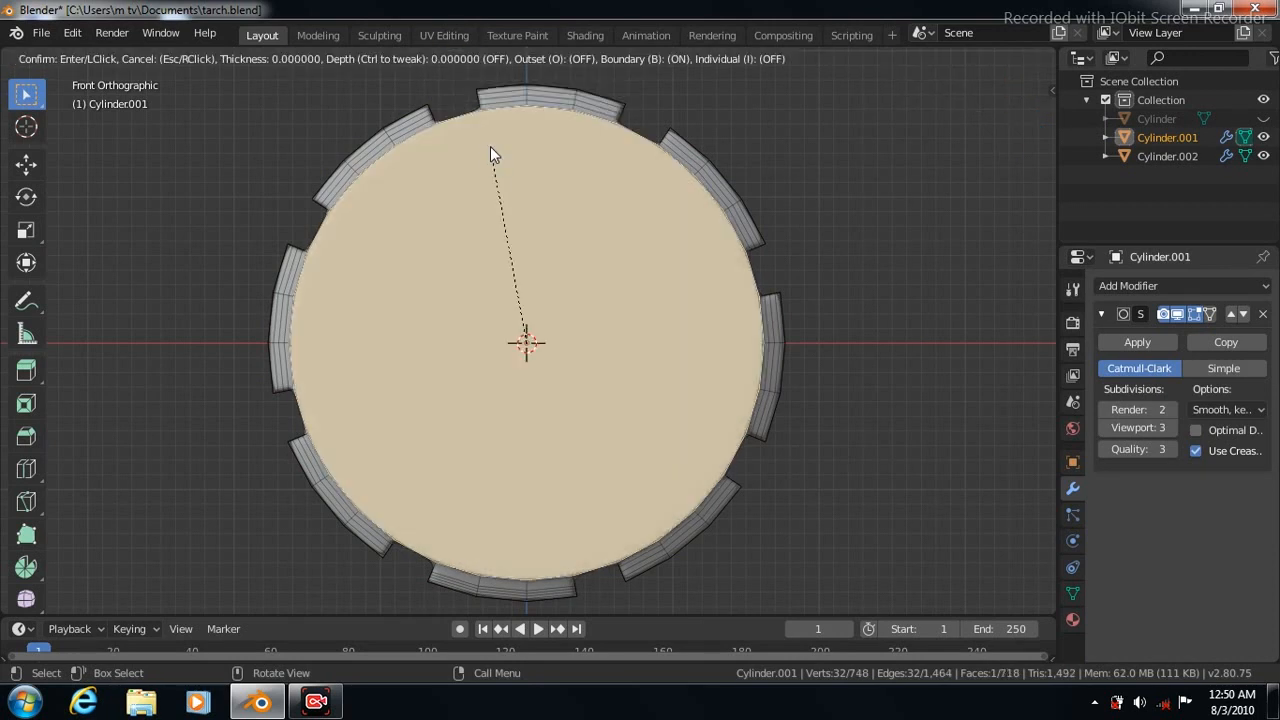
{"action": "left_click", "coordinate": [497, 177]}
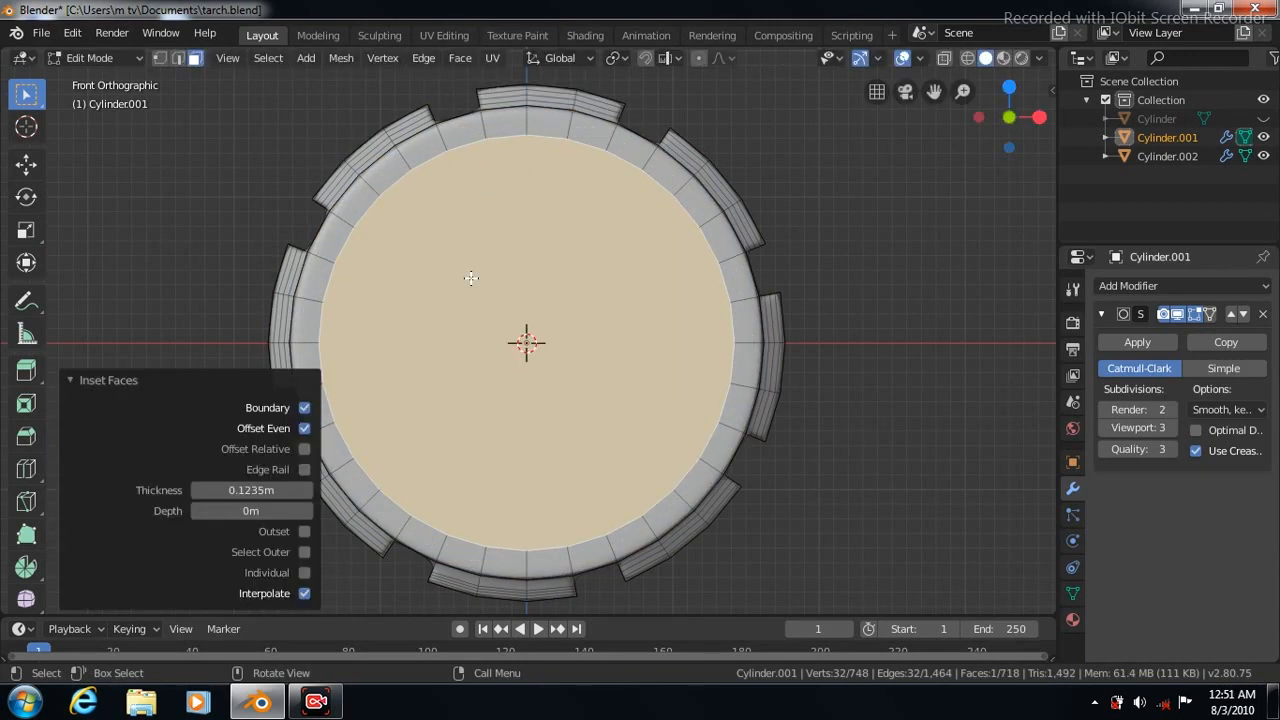
{"action": "right_click", "coordinate": [471, 277]}
{"action": "left_click", "coordinate": [400, 656]}
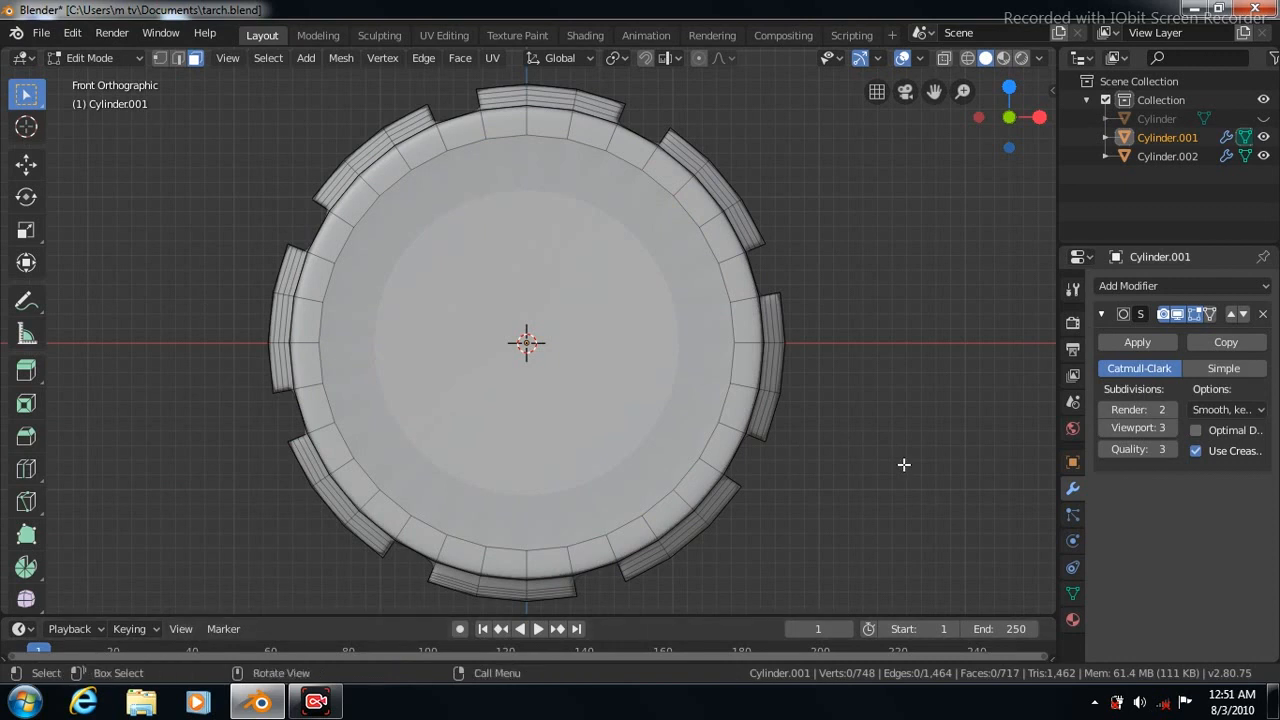
- Inset the opposite end face of the ribbed cylinder by about 0.117 m and delete the inner face
{"action": "key", "text": "KP_3"}
{"action": "key", "text": "KP_6"}
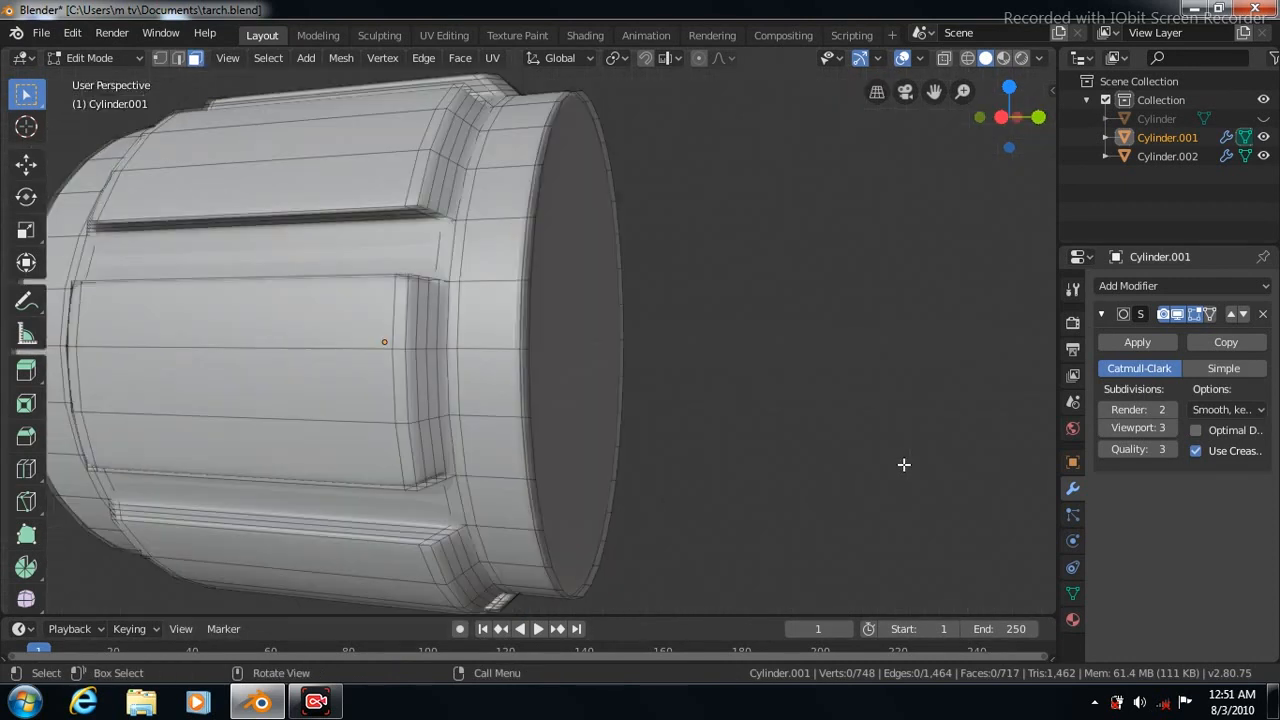
{"action": "left_click", "coordinate": [578, 387]}
{"action": "left_click", "coordinate": [457, 57]}
{"action": "left_click", "coordinate": [487, 146]}
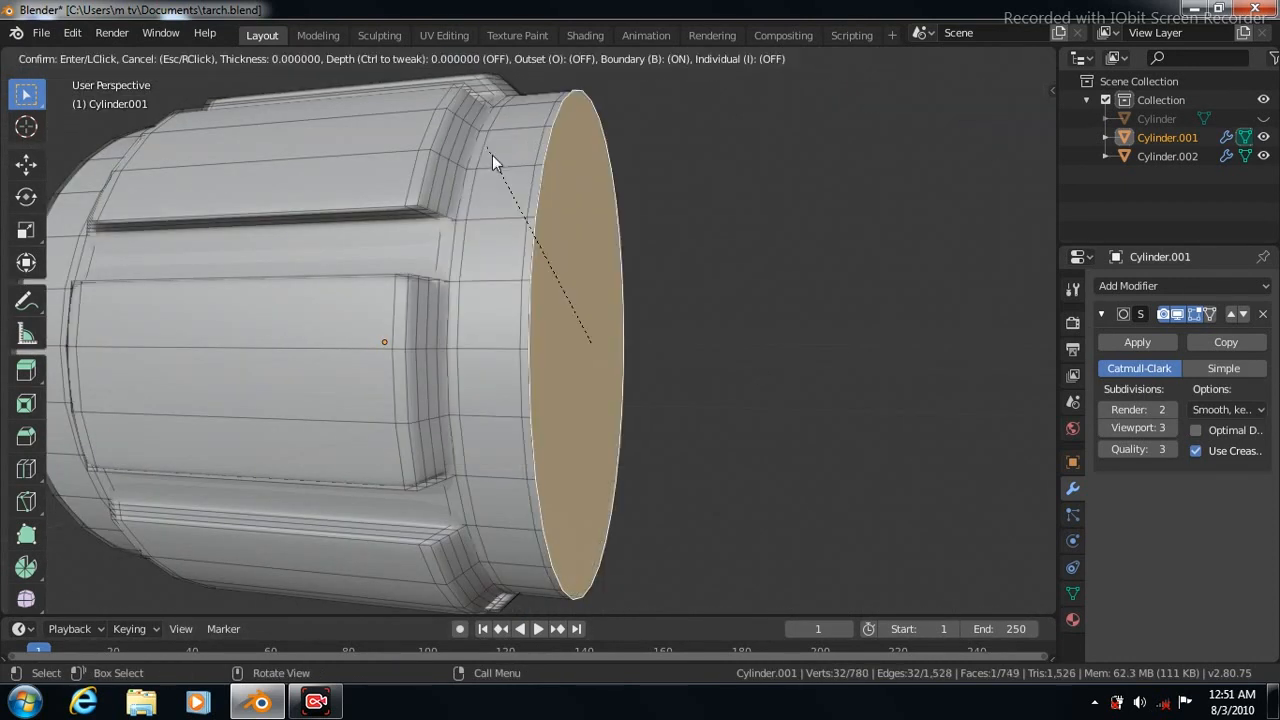
{"action": "left_click", "coordinate": [501, 174]}
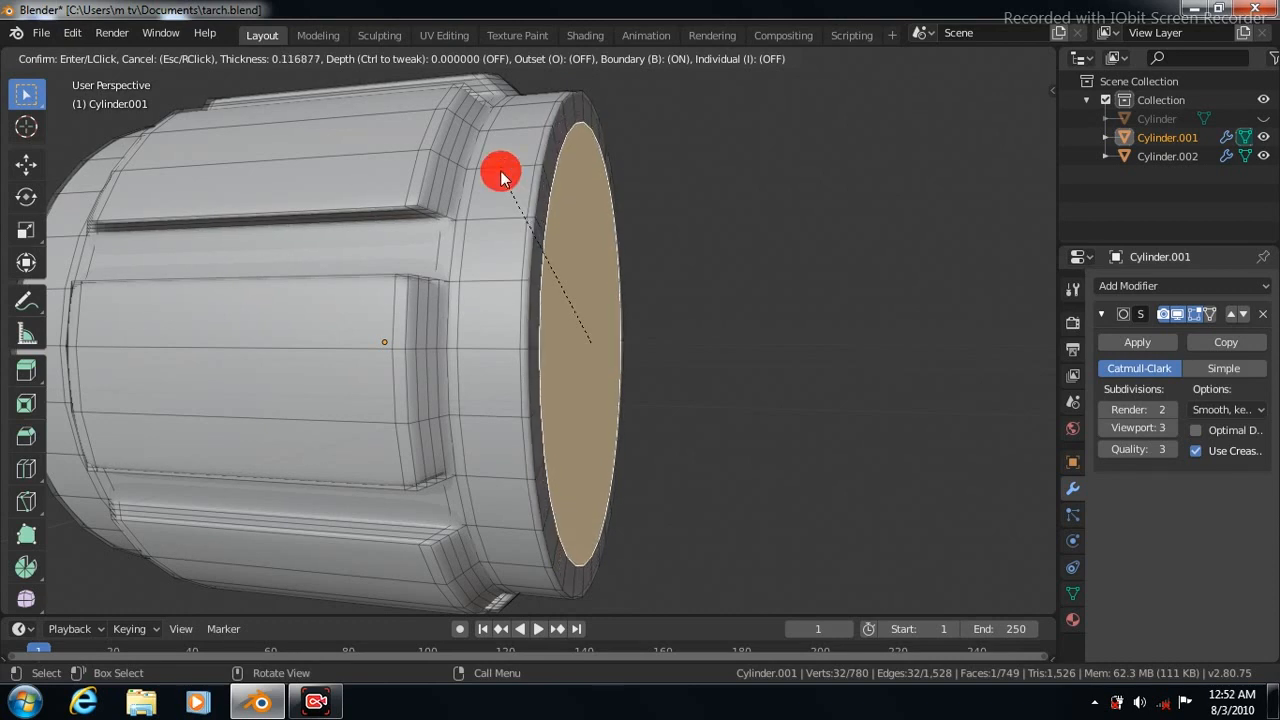
{"action": "right_click", "coordinate": [520, 271]}
{"action": "left_click", "coordinate": [543, 457]}
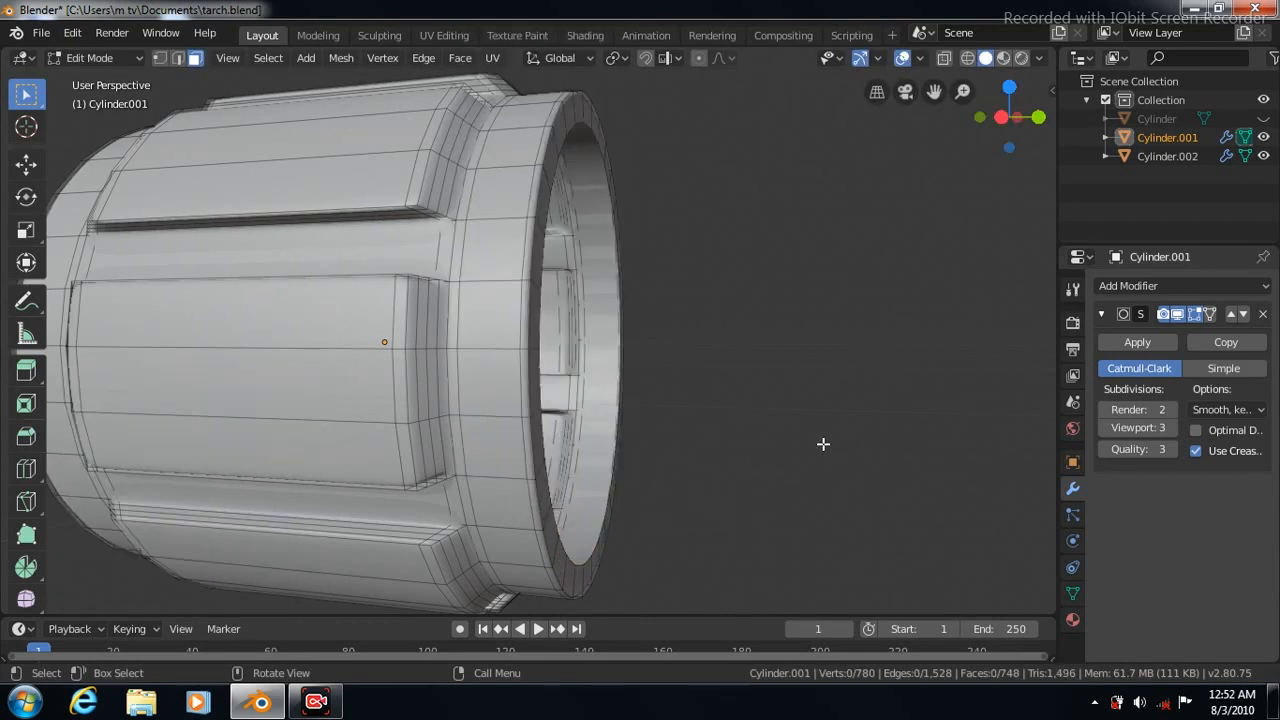
- Show the main torch body again and return the ribbed cylinder to Object Mode
{"action": "key", "text": "KP_3"}
{"action": "left_click", "coordinate": [1263, 118]}
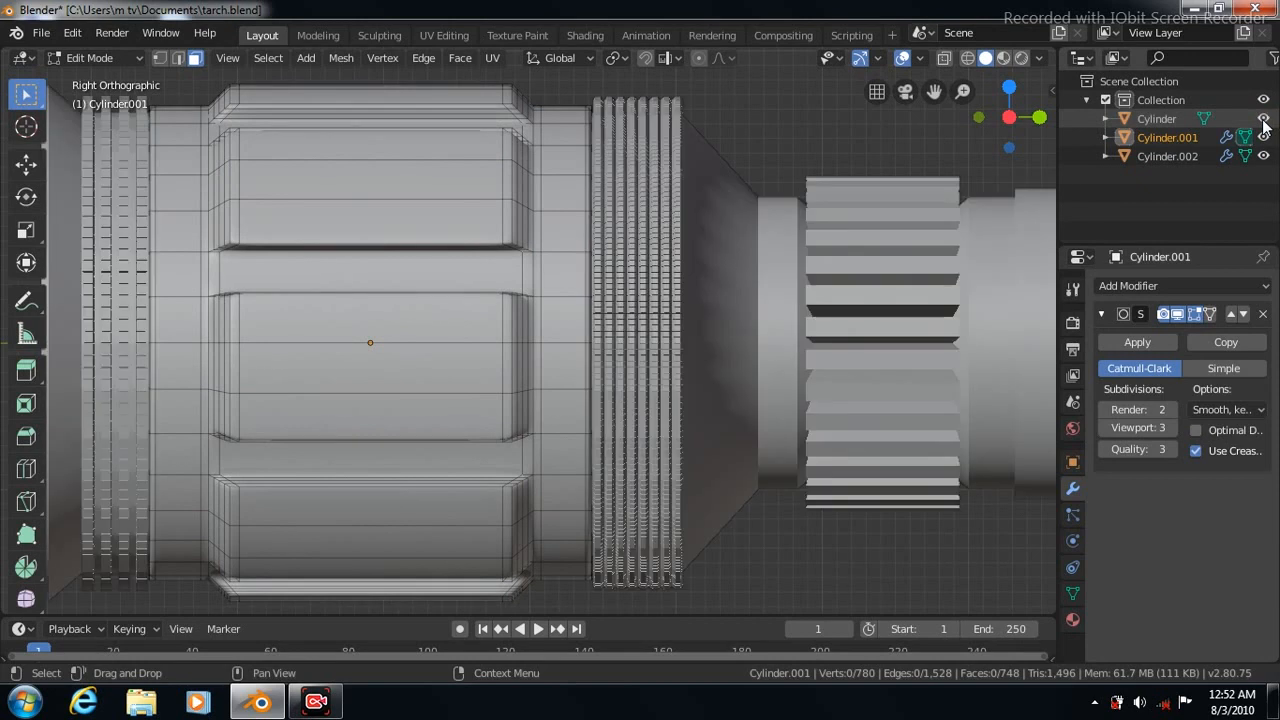
{"action": "scroll", "coordinate": [743, 510], "scroll_direction": "down", "scroll_amount": 3}
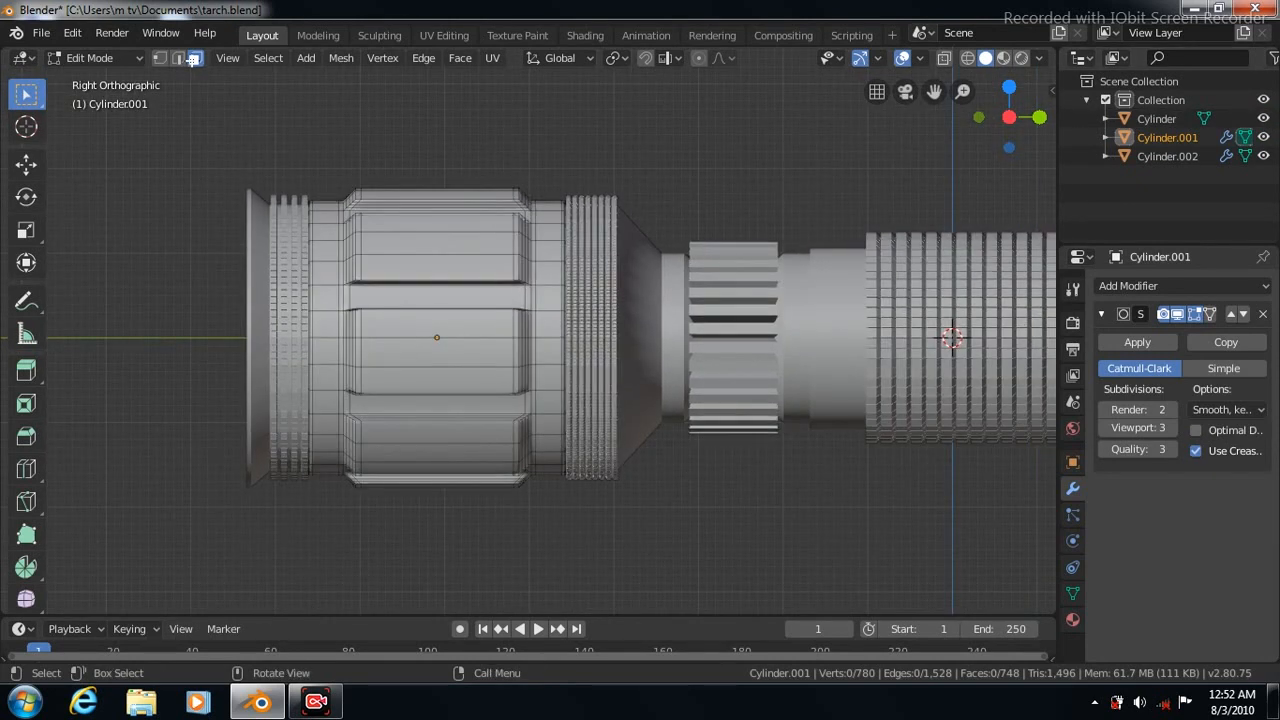
{"action": "key", "text": "Tab"}
- Add a cylinder mesh with 32 vertices, radius 1 m and depth 2 m, aligned to the side view, and switch to the top view
{"action": "left_click", "coordinate": [247, 57]}
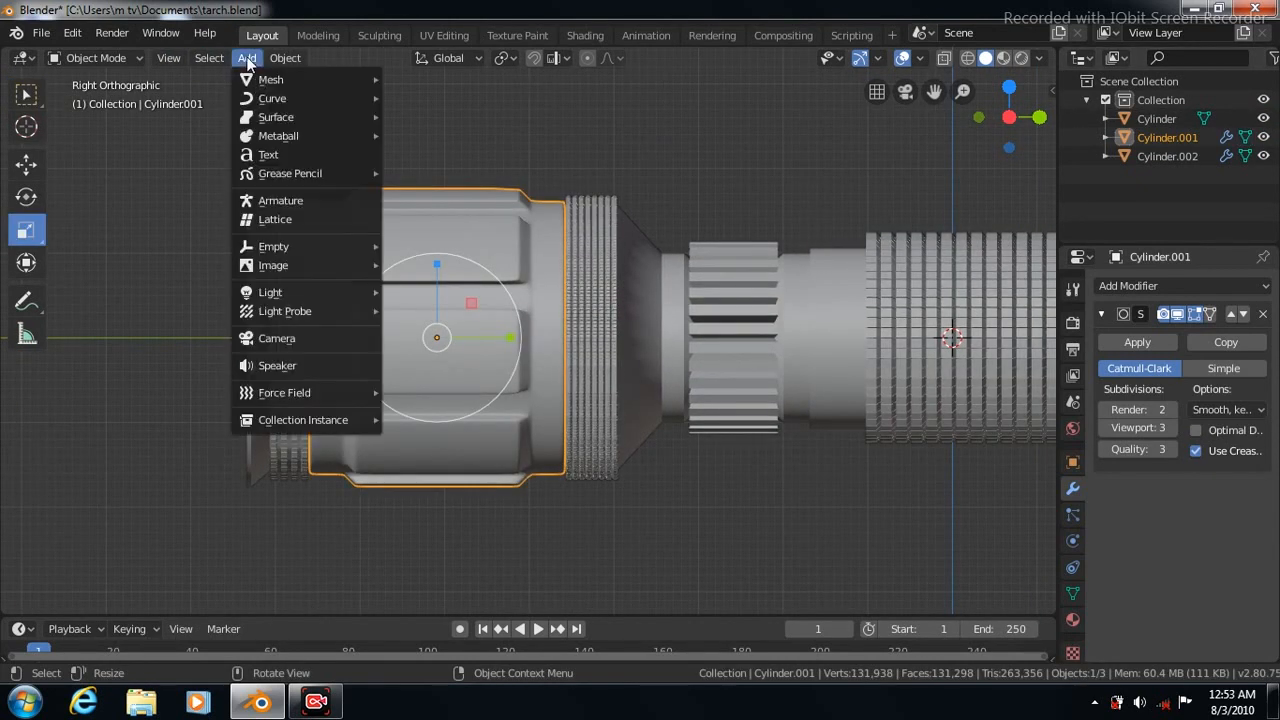
{"action": "mouse_move", "coordinate": [257, 78]}
{"action": "left_click", "coordinate": [428, 172]}
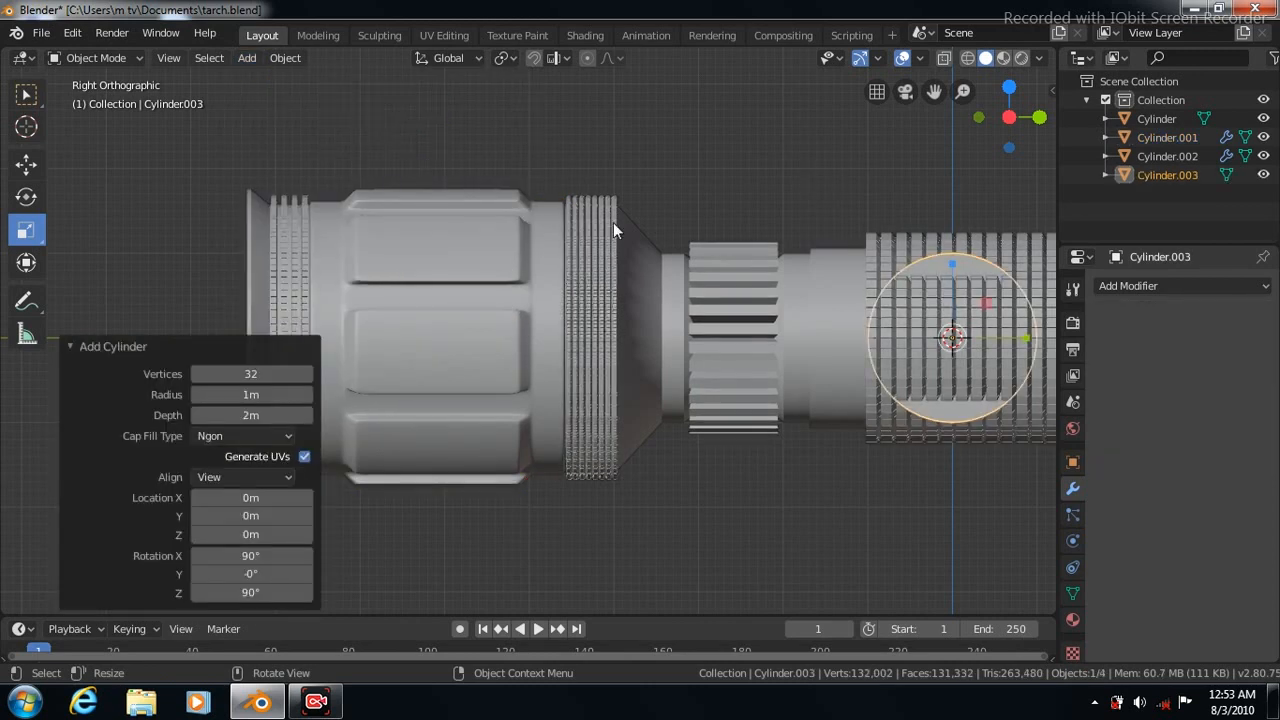
{"action": "key", "text": "KP_7"}
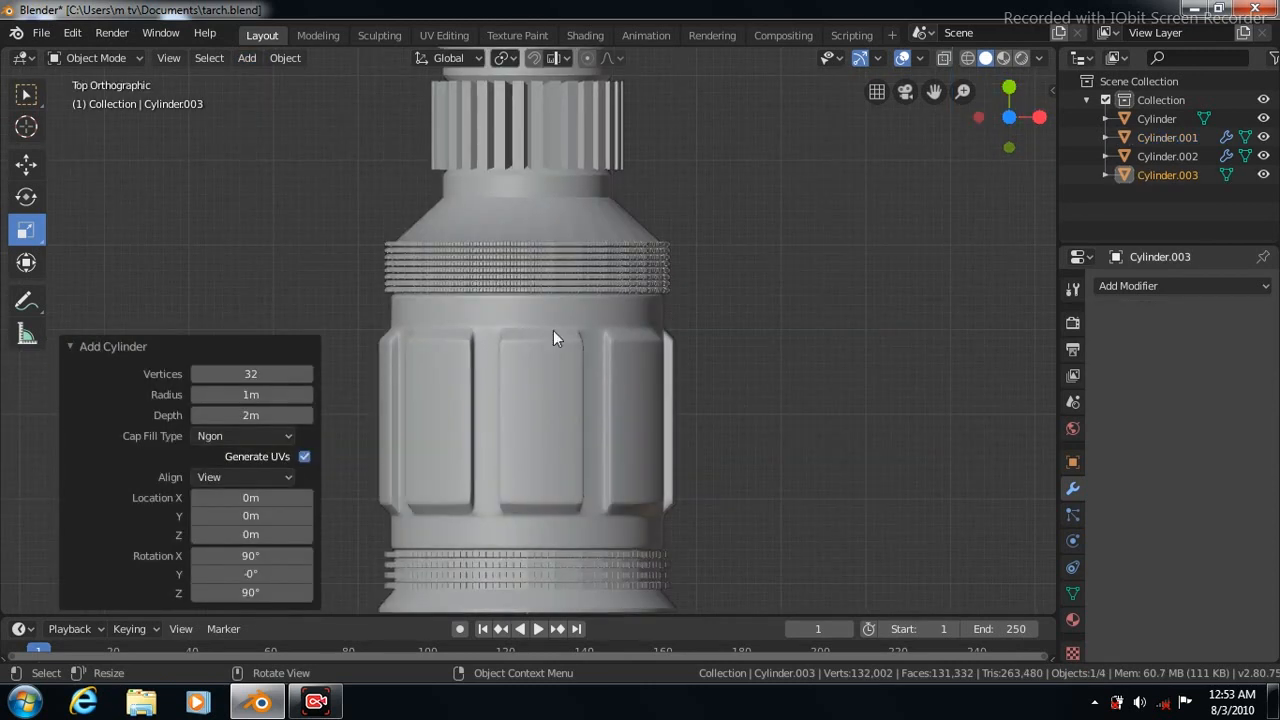
- Realign the newly added cylinder to the top view so its rotation is 0° on all axes
{"action": "left_click_drag", "start_coordinate": [934, 91], "coordinate": [934, 369]}
{"action": "left_click", "coordinate": [285, 477]}
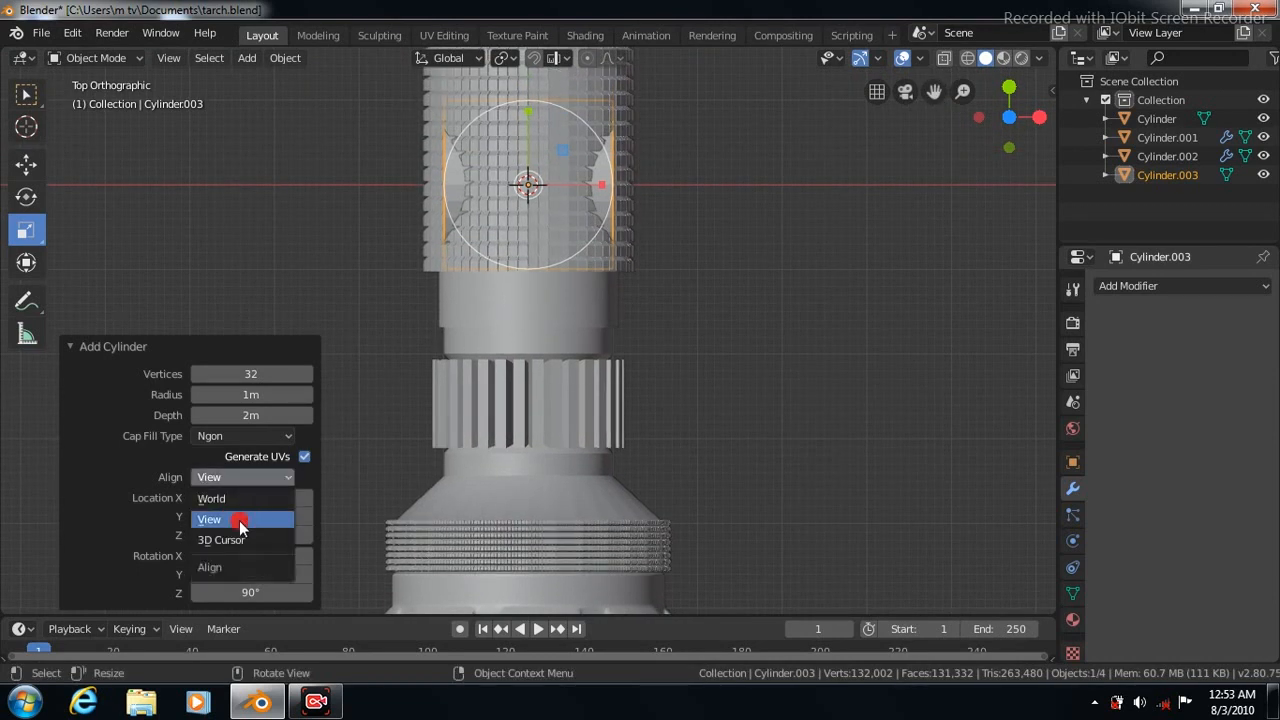
{"action": "left_click", "coordinate": [238, 519]}
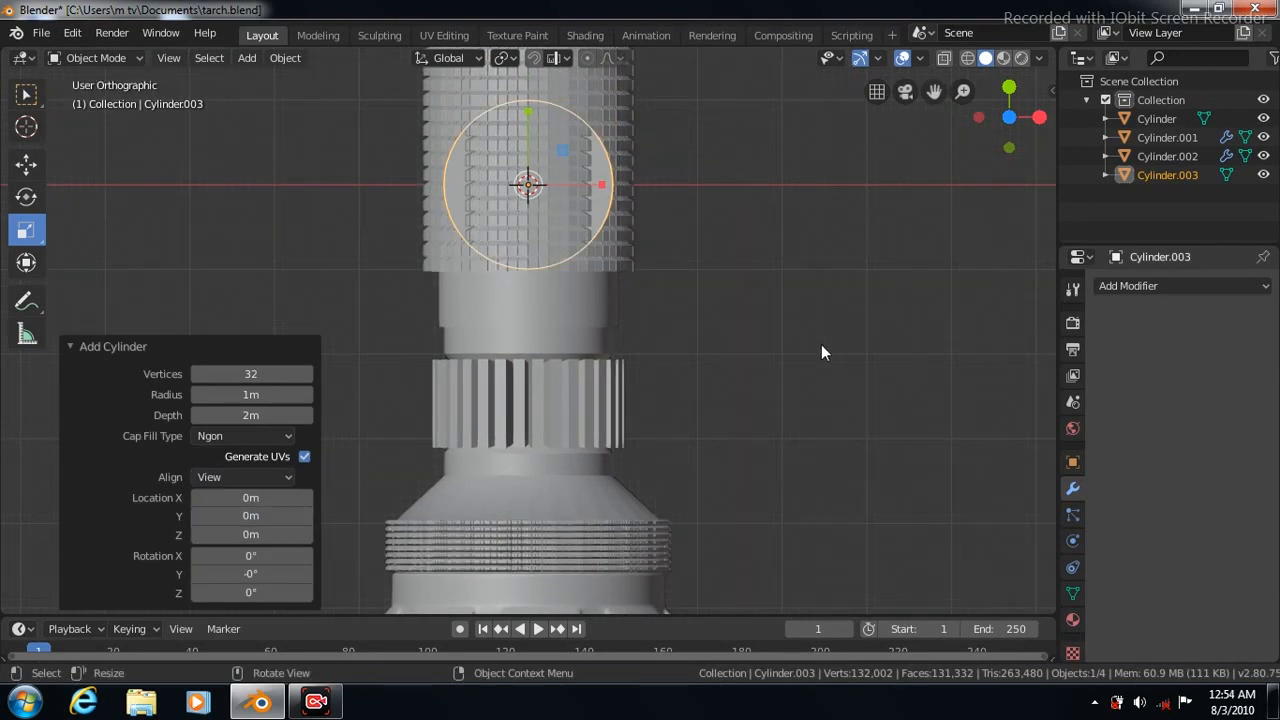
- In the right side view, raise the new cylinder clear of the torch body and scale it down uniformly to button size
{"action": "key", "text": "KP_3"}
{"action": "left_click_drag", "start_coordinate": [934, 91], "coordinate": [934, 205]}
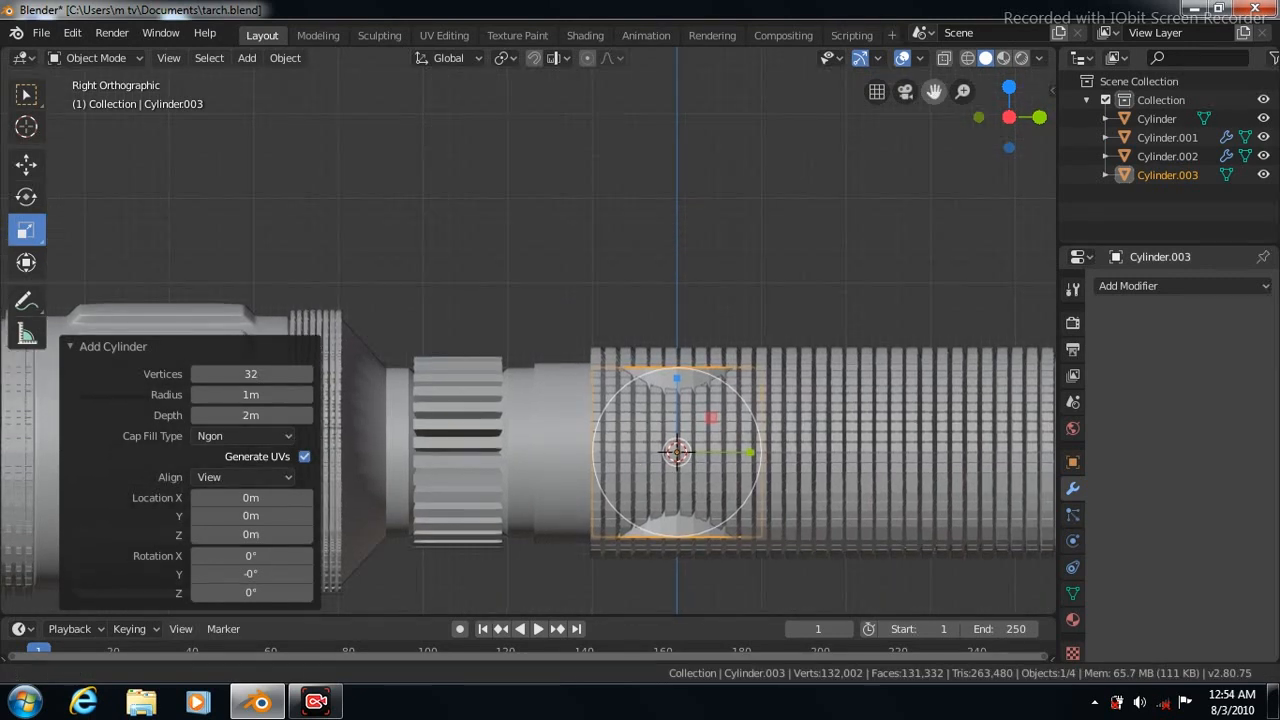
{"action": "left_click", "coordinate": [26, 163]}
{"action": "left_click_drag", "start_coordinate": [677, 379], "coordinate": [711, 217]}
{"action": "left_click", "coordinate": [26, 230]}
{"action": "left_click_drag", "start_coordinate": [848, 282], "coordinate": [775, 242]}
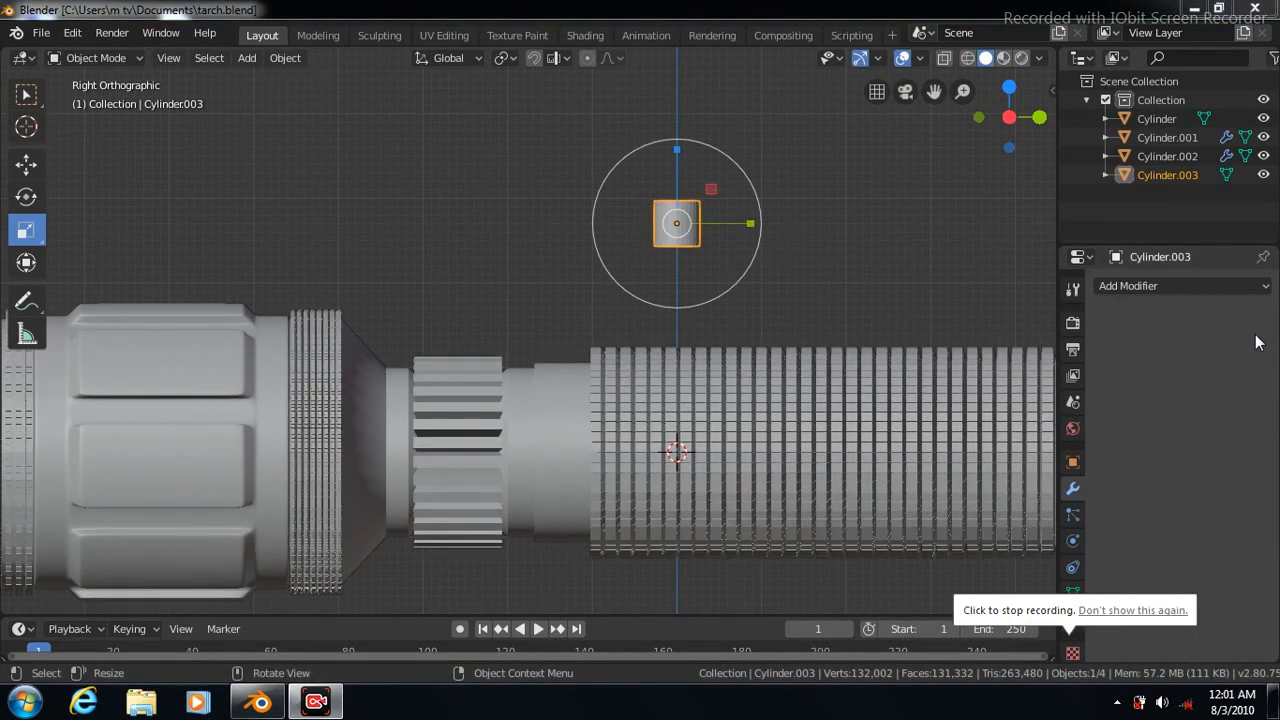
- Add a Subdivision Surface modifier to the small cylinder and set its viewport subdivisions to 3
{"action": "left_click", "coordinate": [1268, 290]}
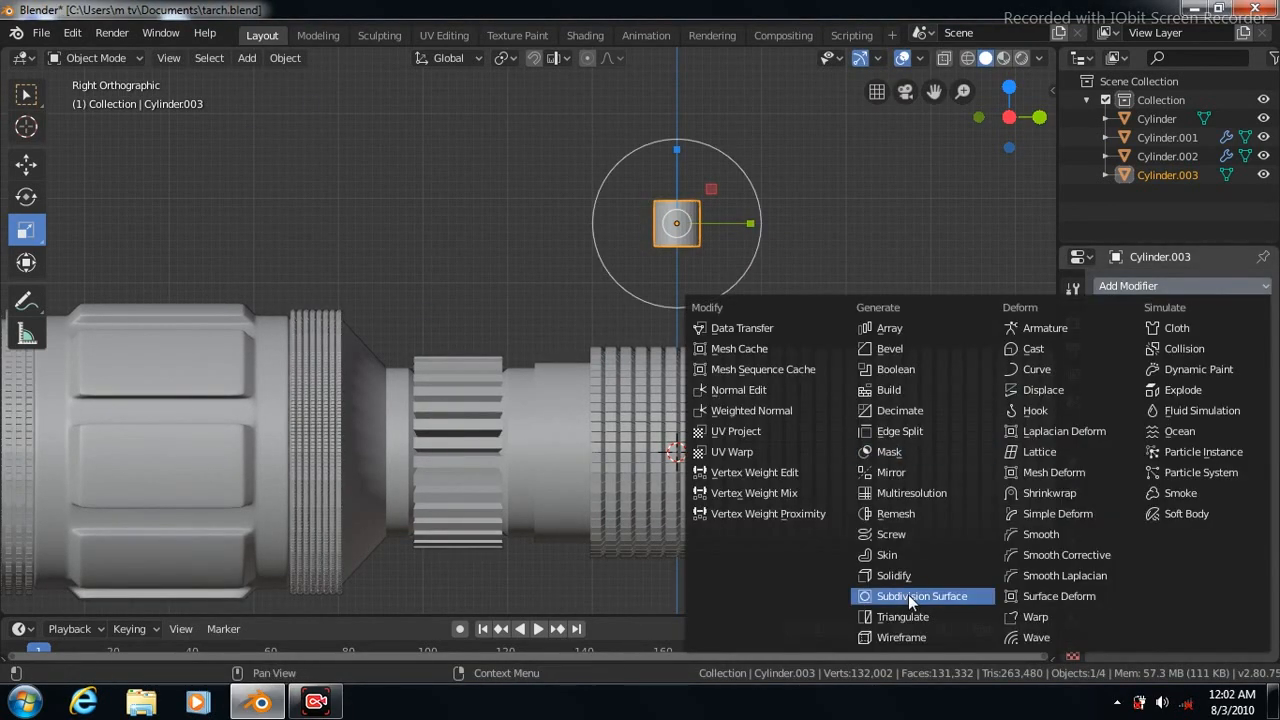
{"action": "left_click", "coordinate": [908, 594]}
{"action": "left_click", "coordinate": [1173, 427]}
{"action": "left_click", "coordinate": [1173, 427]}
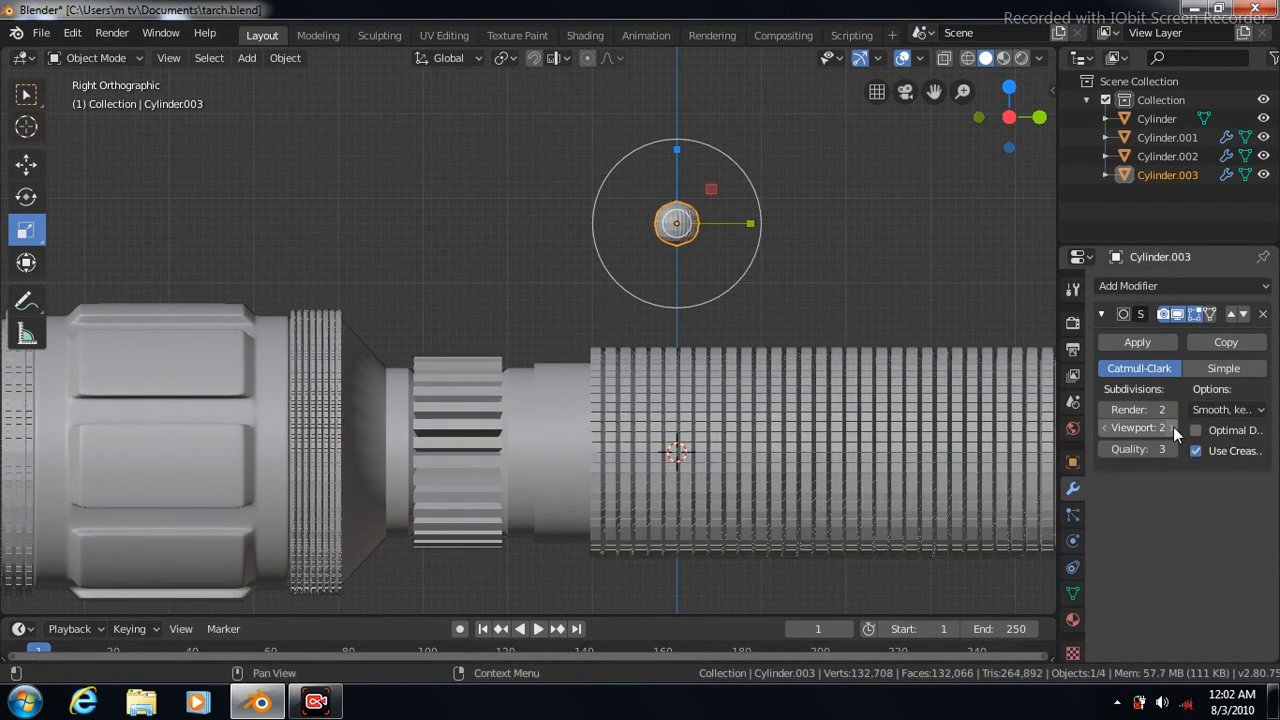
- Add one loop cut slid to the small cylinder's bottom edge and another around its middle, and return to Object Mode
{"action": "key", "text": "Tab"}
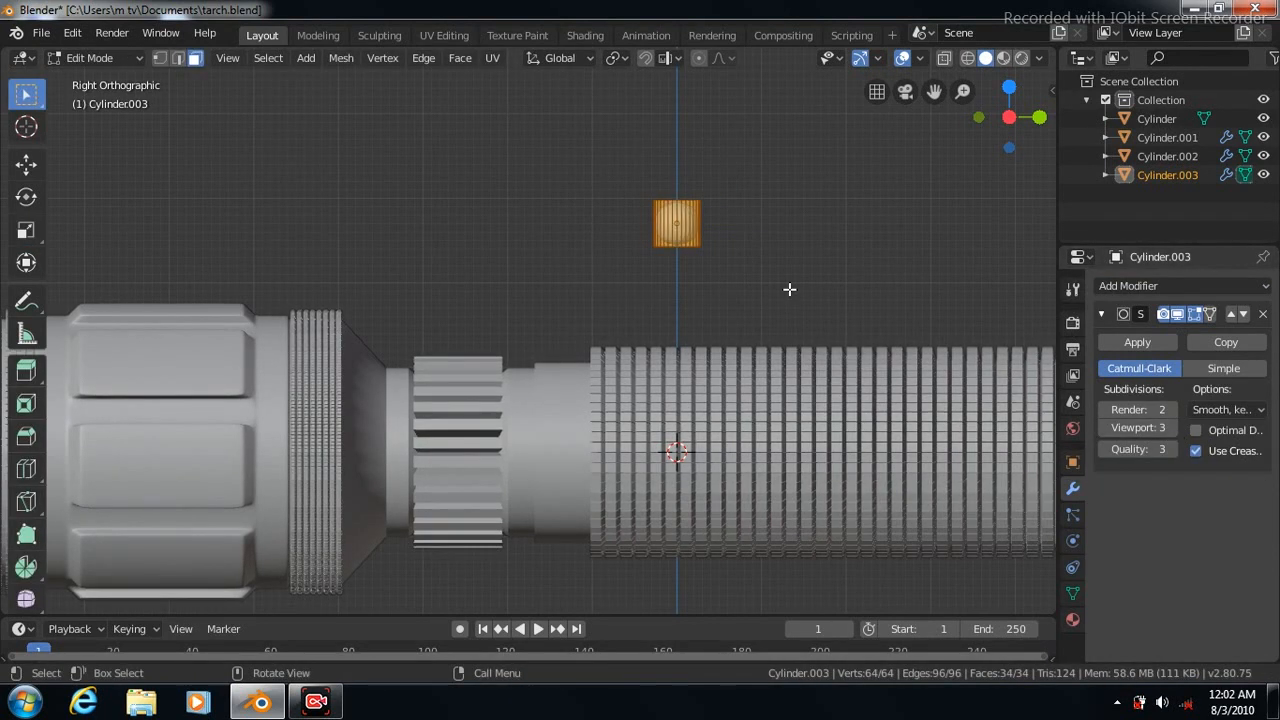
{"action": "left_click", "coordinate": [26, 468]}
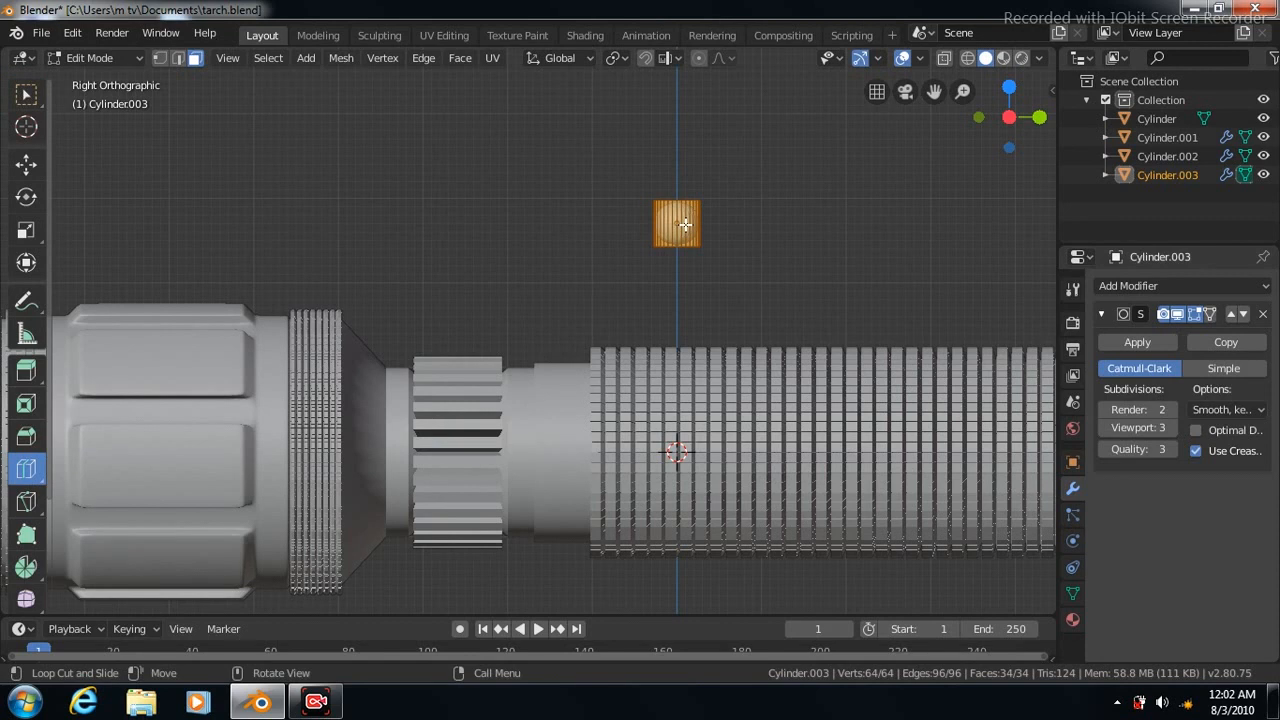
{"action": "left_click_drag", "start_coordinate": [691, 265], "coordinate": [688, 226]}
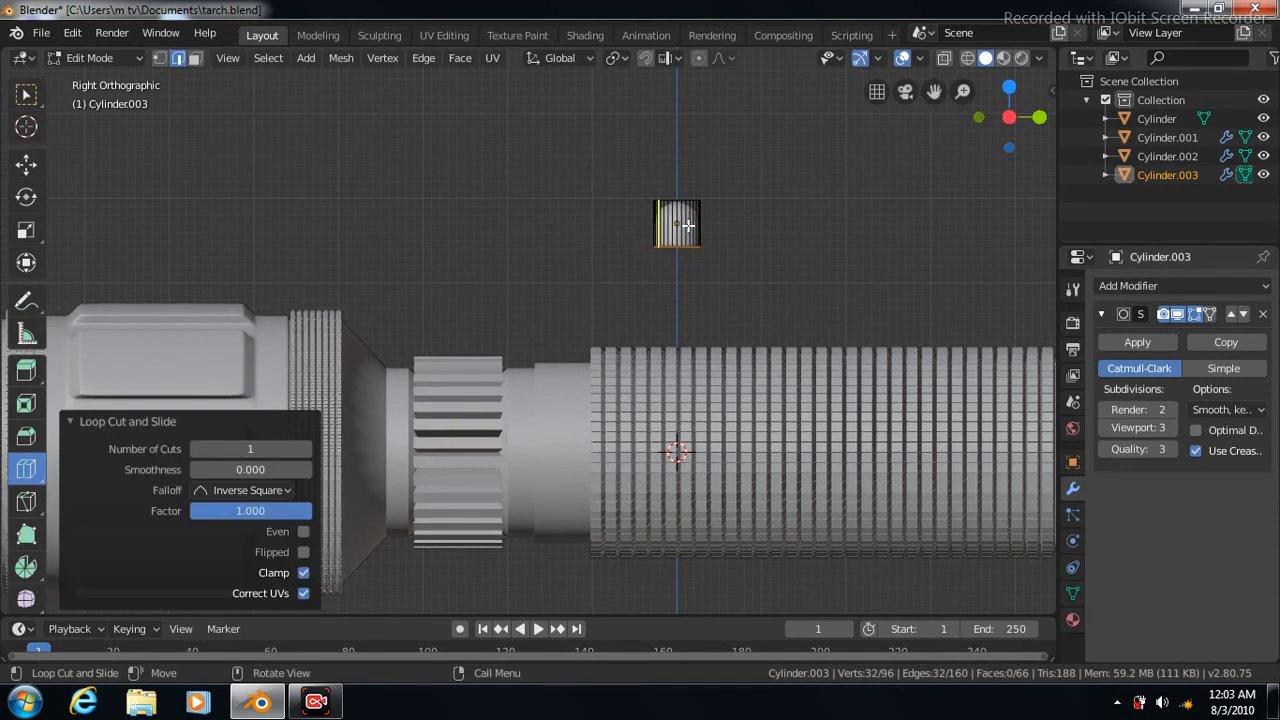
{"action": "left_click", "coordinate": [677, 224]}
{"action": "key", "text": "Tab"}
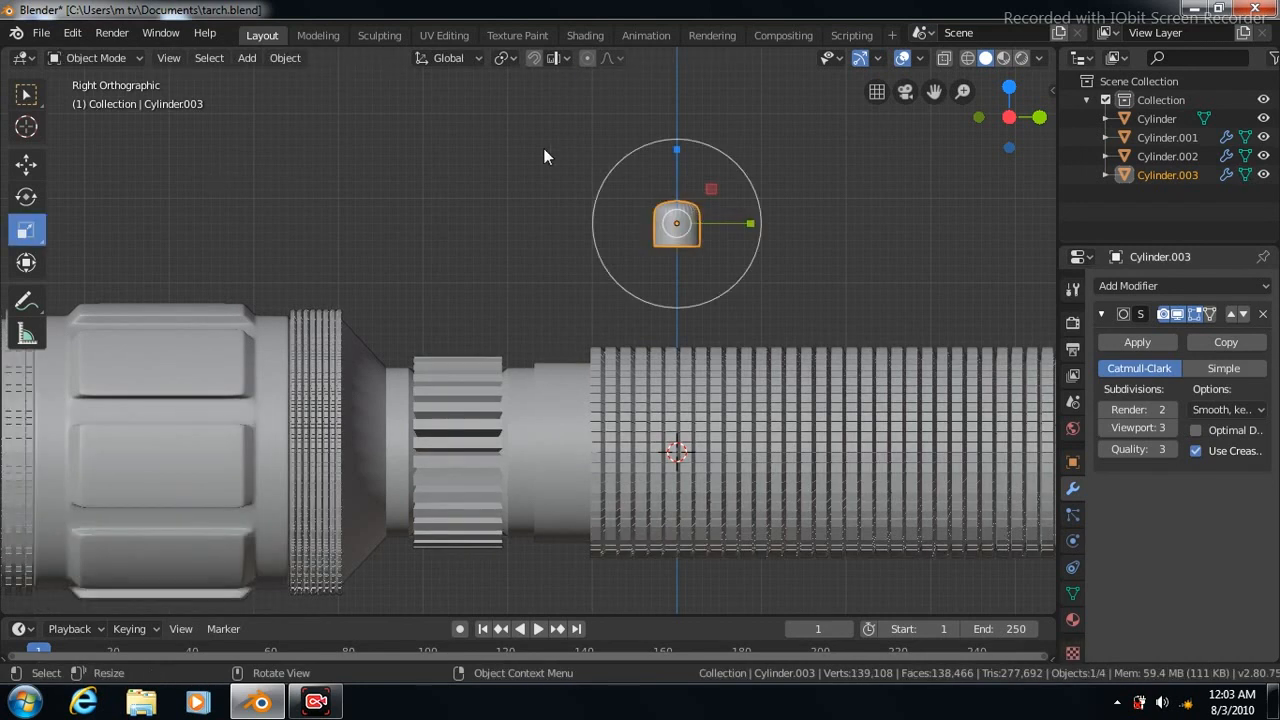
- Inset the small cylinder's top end face by 0.8748 m from the top view and return to the right side view
{"action": "key", "text": "Tab"}
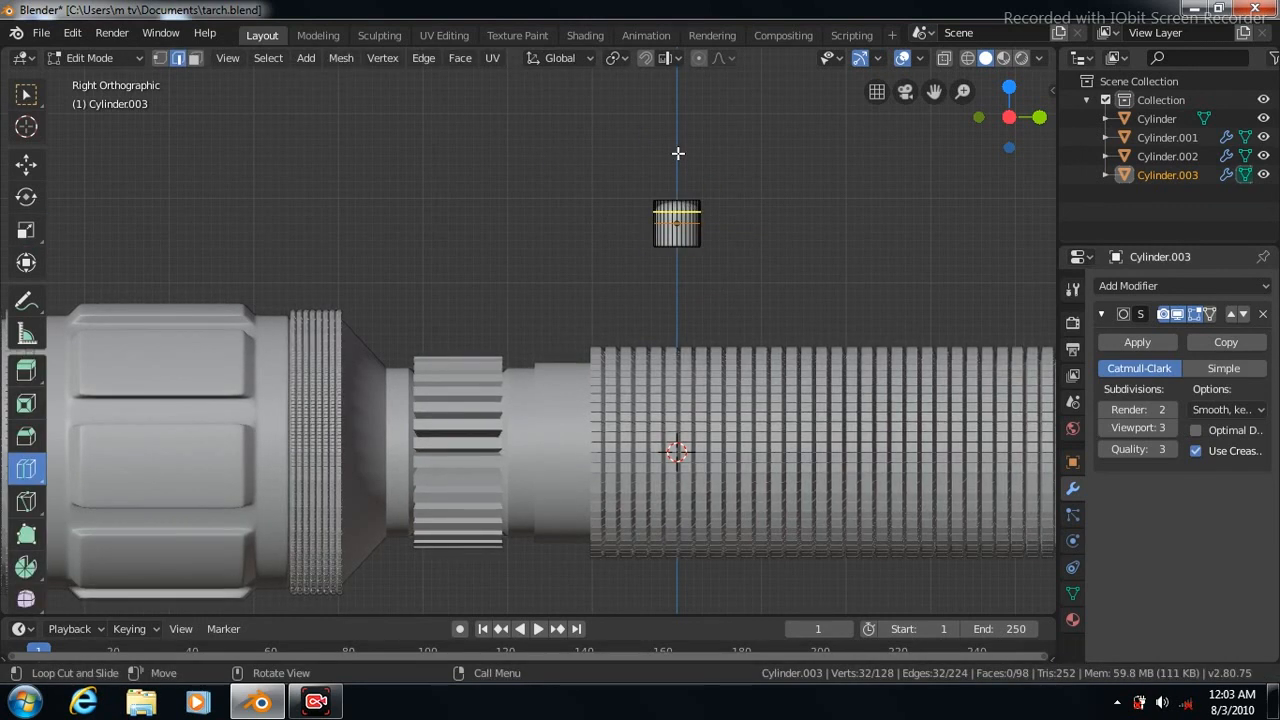
{"action": "key", "text": "KP_7"}
{"action": "left_click", "coordinate": [194, 58]}
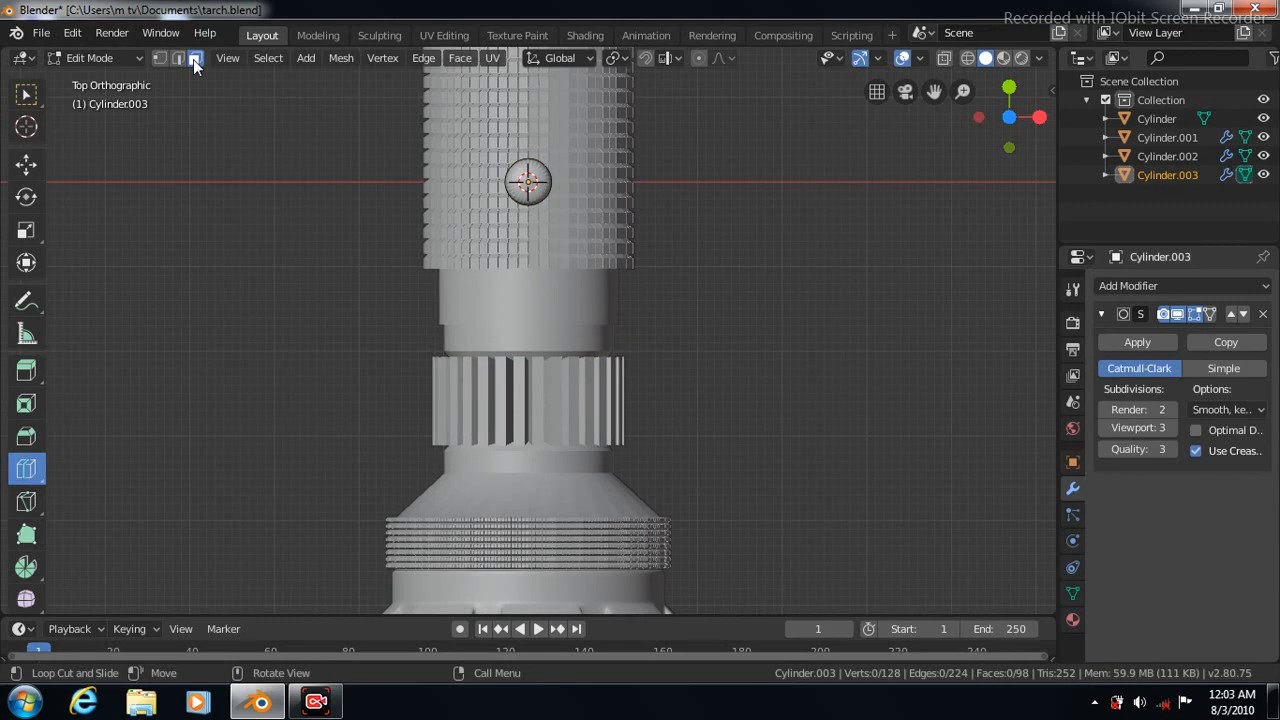
{"action": "scroll", "coordinate": [238, 244], "scroll_direction": "up", "scroll_amount": 2}
{"action": "scroll", "coordinate": [238, 244], "scroll_direction": "up", "scroll_amount": 1}
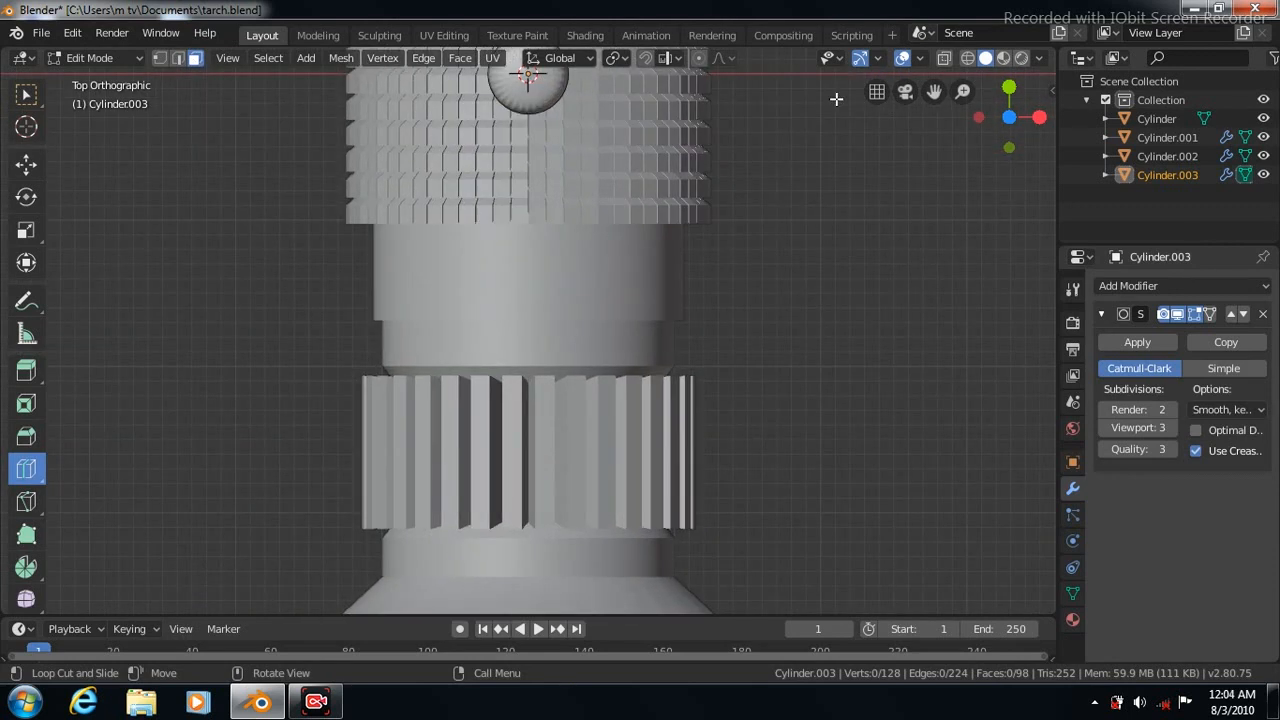
{"action": "left_click_drag", "start_coordinate": [933, 91], "coordinate": [933, 230]}
{"action": "scroll", "coordinate": [838, 228], "scroll_direction": "up", "scroll_amount": 4}
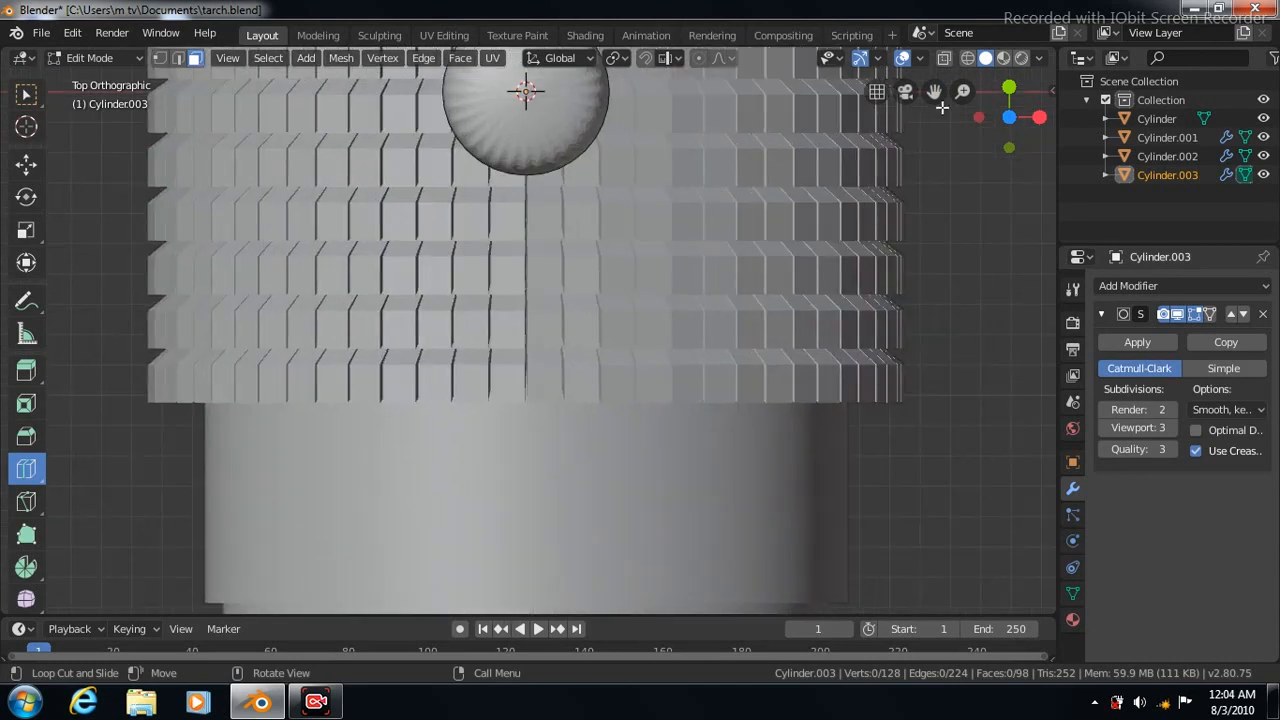
{"action": "left_click_drag", "start_coordinate": [933, 91], "coordinate": [927, 277]}
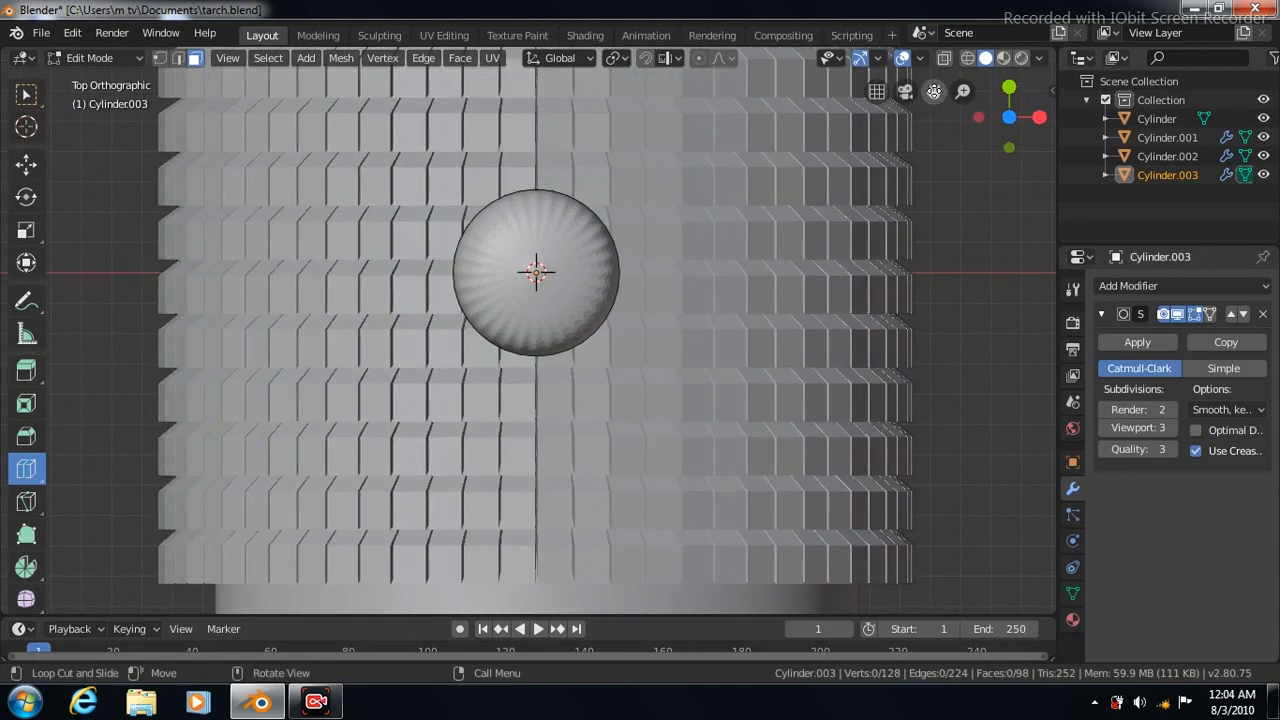
{"action": "left_click", "coordinate": [26, 95]}
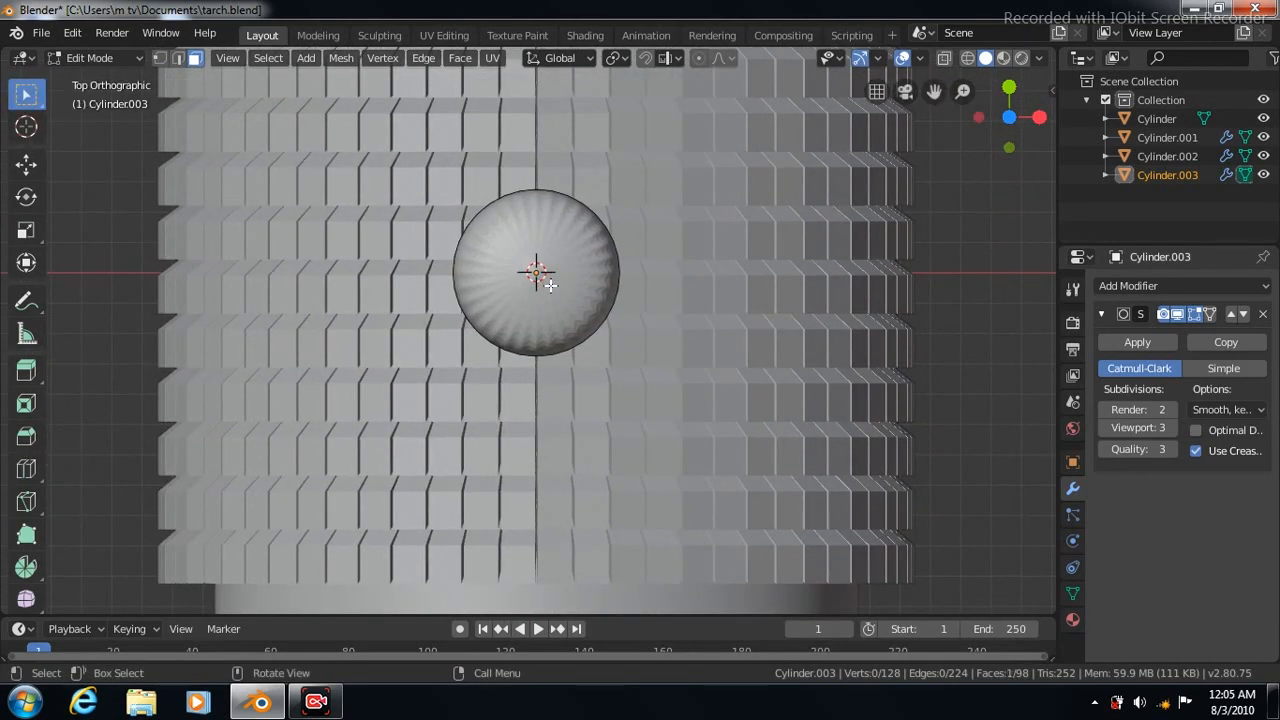
{"action": "left_click", "coordinate": [534, 271]}
{"action": "left_click", "coordinate": [459, 58]}
{"action": "left_click", "coordinate": [485, 147]}
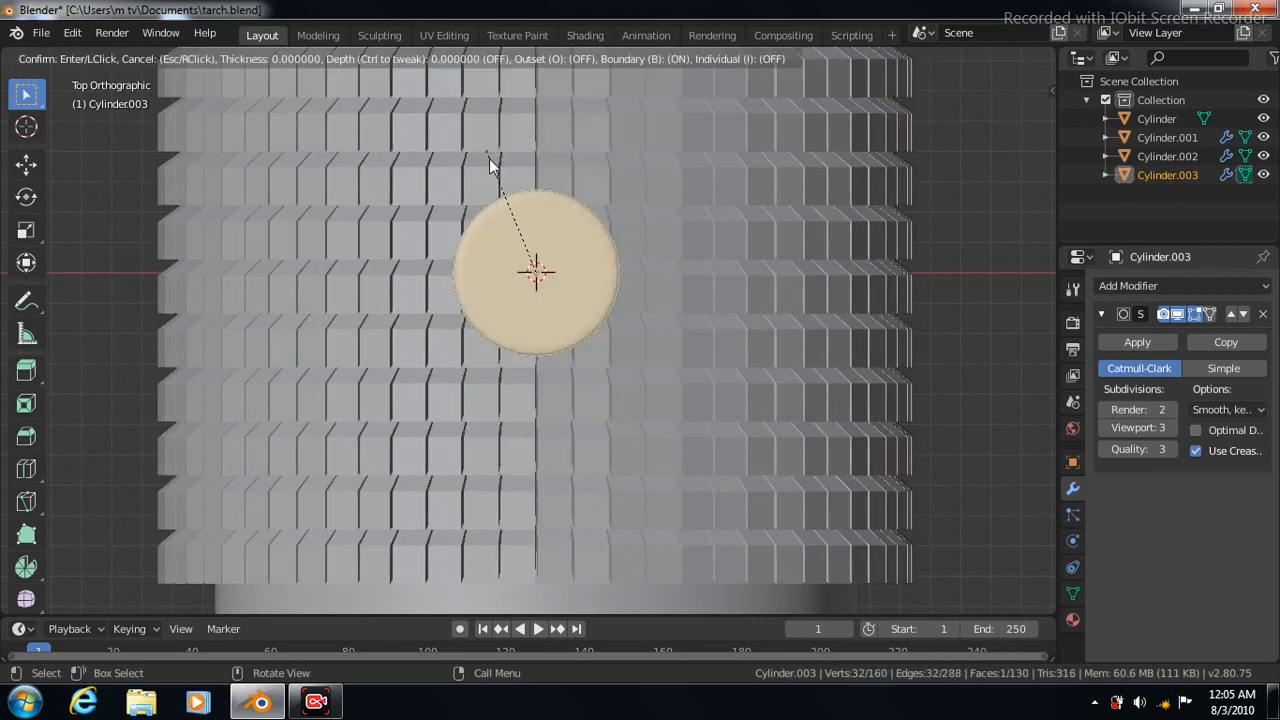
{"action": "left_click", "coordinate": [511, 216]}
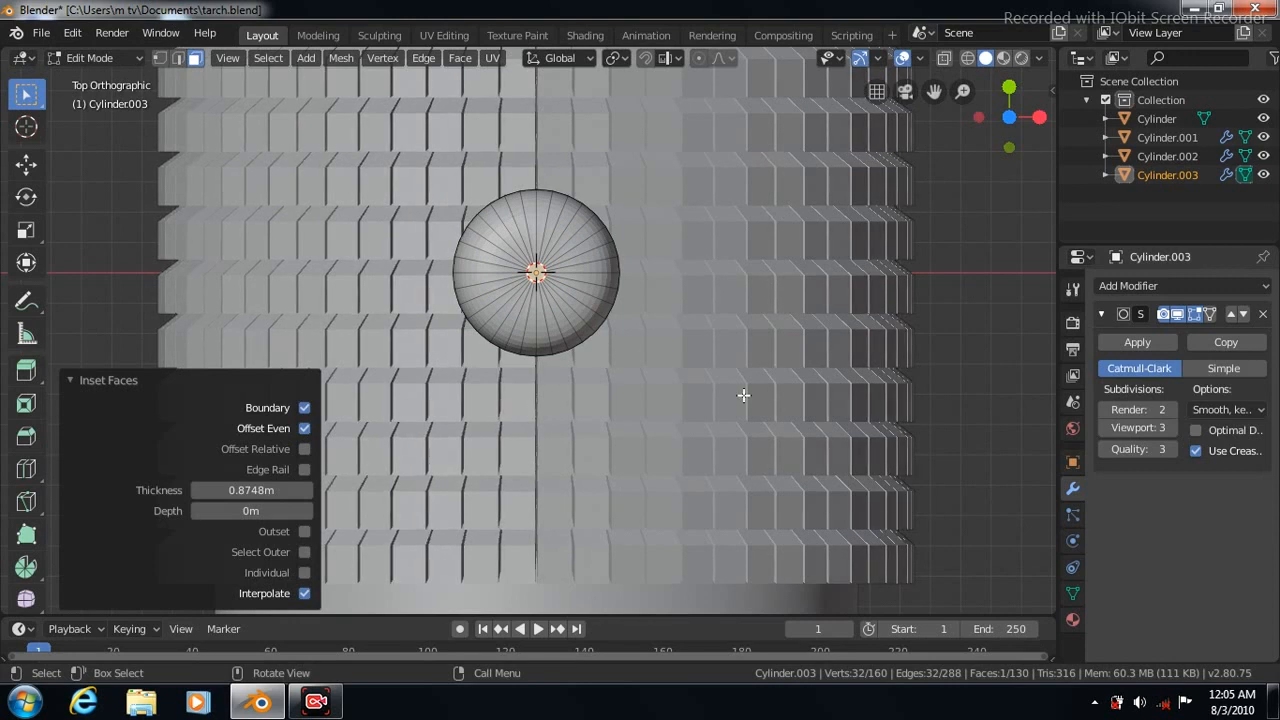
{"action": "key", "text": "KP_3"}
{"action": "scroll", "coordinate": [734, 291], "scroll_direction": "down", "scroll_amount": 2}
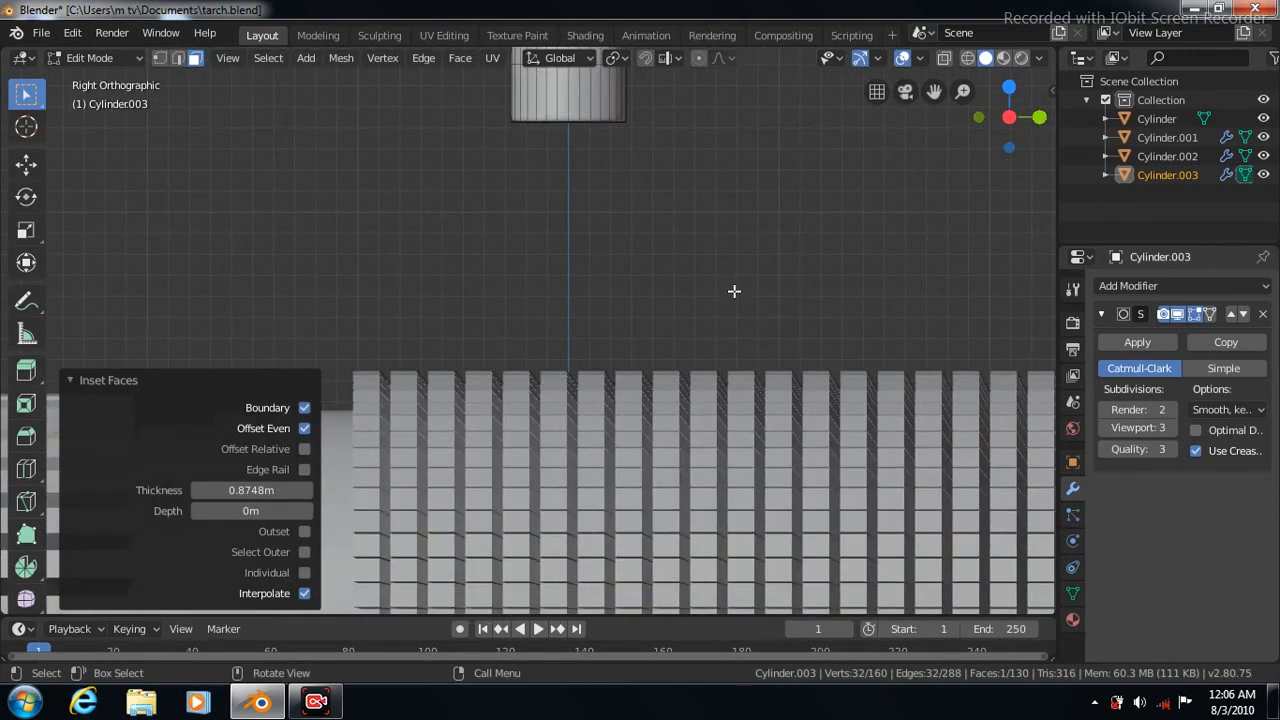
{"action": "scroll", "coordinate": [734, 291], "scroll_direction": "down", "scroll_amount": 2}
{"action": "left_click_drag", "start_coordinate": [933, 91], "coordinate": [1049, 91]}
{"action": "left_click", "coordinate": [26, 164]}
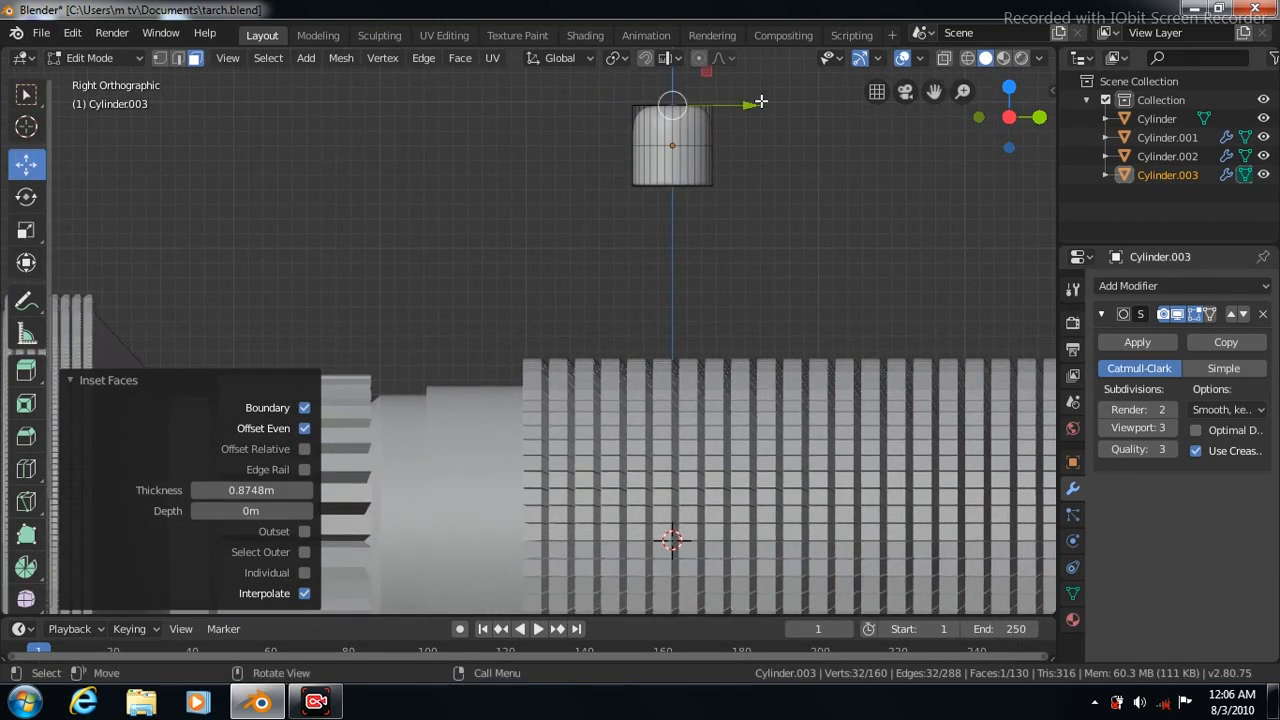
{"action": "left_click_drag", "start_coordinate": [721, 105], "coordinate": [654, 118]}
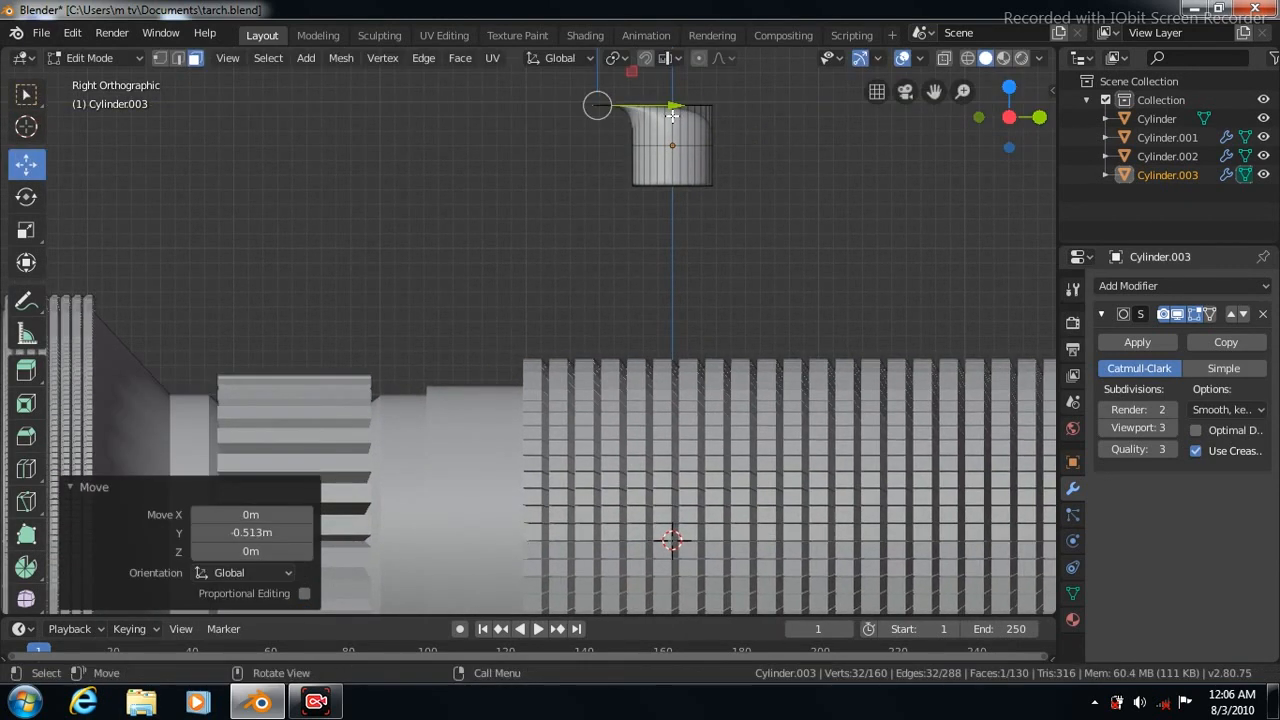
{"action": "key", "text": "ctrl+z"}
- In Object Mode, move the domed cylinder over the smooth section beside the grip and lower it 1.76 m partly into the torch body
{"action": "key", "text": "Tab"}
{"action": "left_click", "coordinate": [26, 164]}
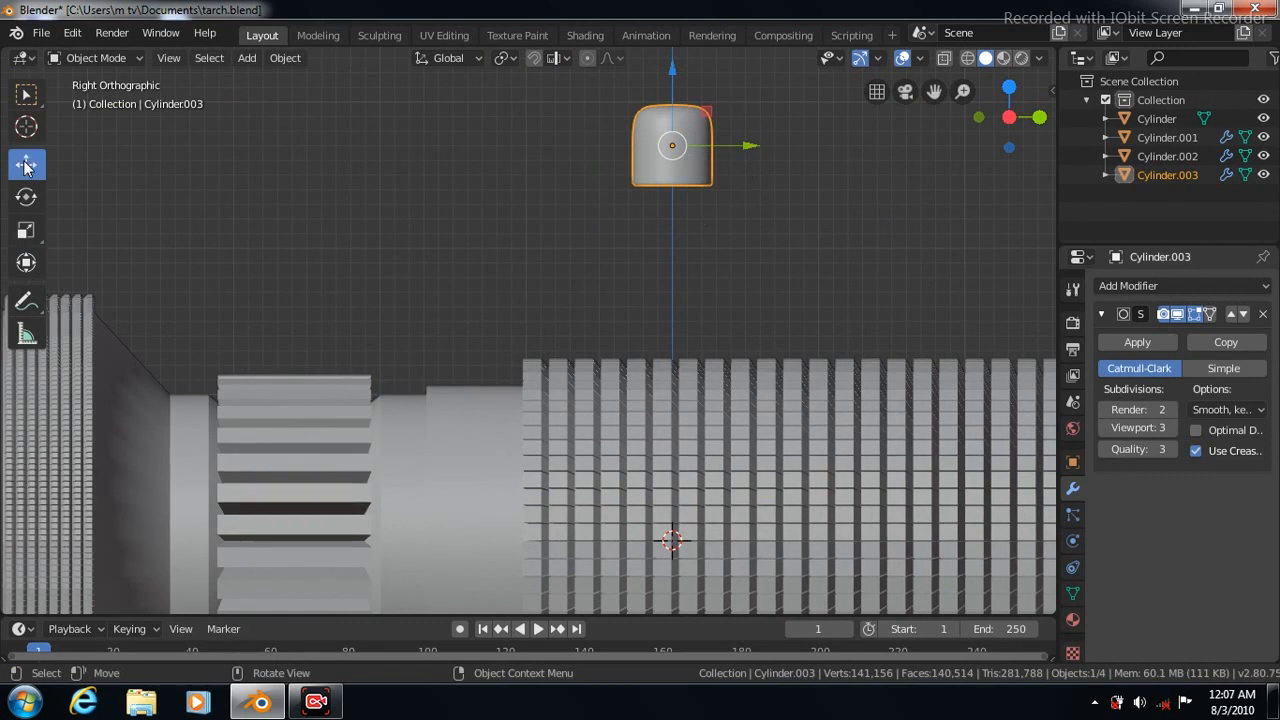
{"action": "left_click_drag", "start_coordinate": [747, 150], "coordinate": [545, 180]}
{"action": "left_click_drag", "start_coordinate": [475, 73], "coordinate": [488, 336]}
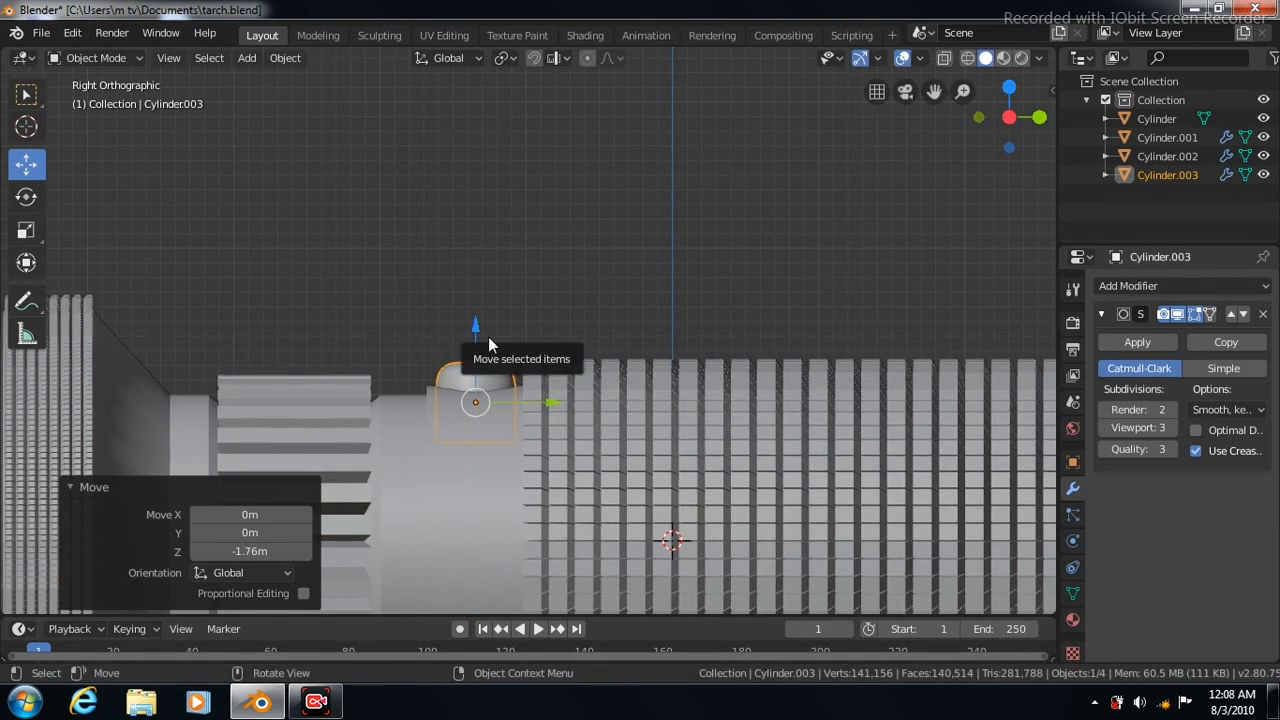
- Duplicate the domed button practically in place and scale the copy uniformly by 1.062 and again by 0.940
{"action": "key", "text": "shift+d"}
{"action": "left_click", "coordinate": [560, 277]}
{"action": "left_click", "coordinate": [26, 230]}
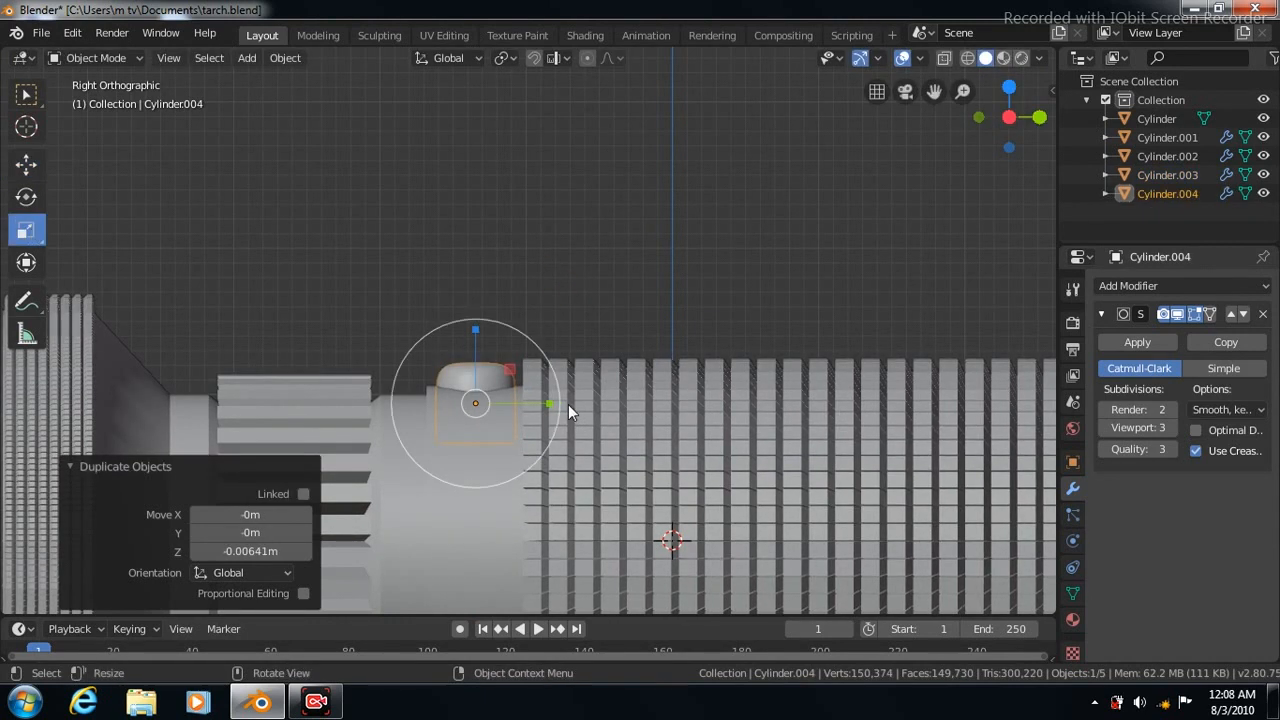
{"action": "key", "text": "s"}
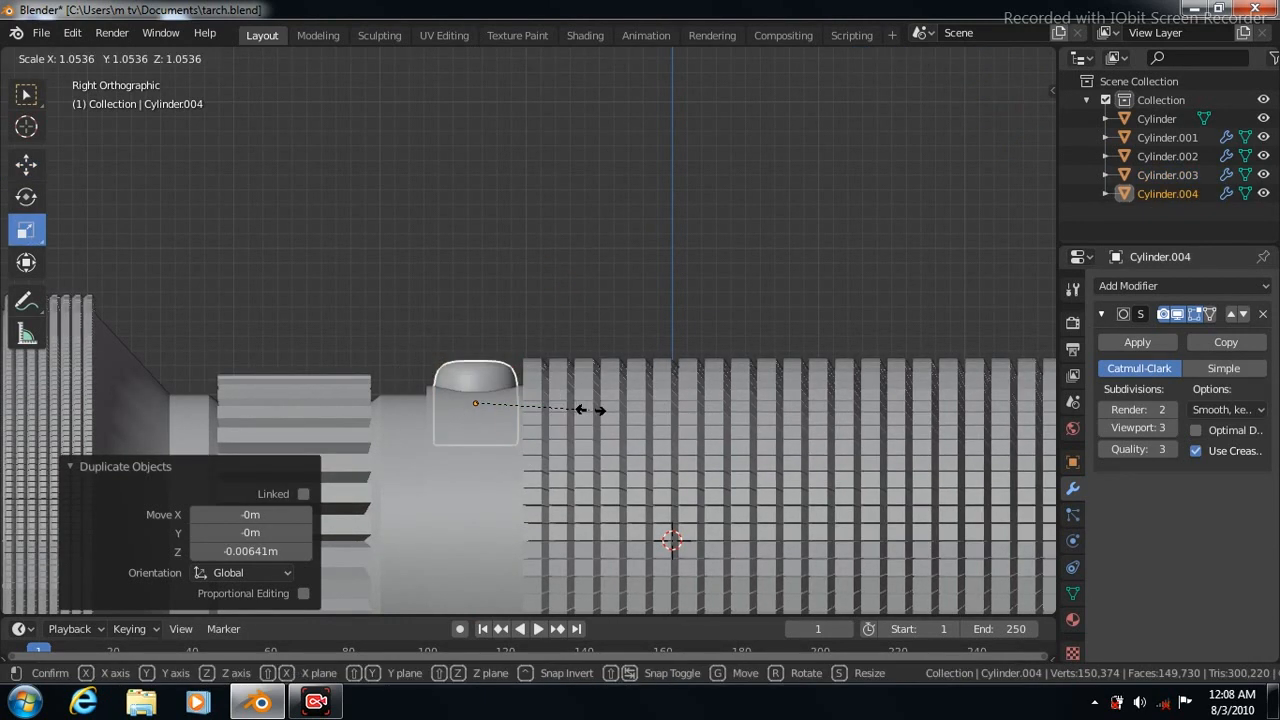
{"action": "left_click", "coordinate": [592, 410]}
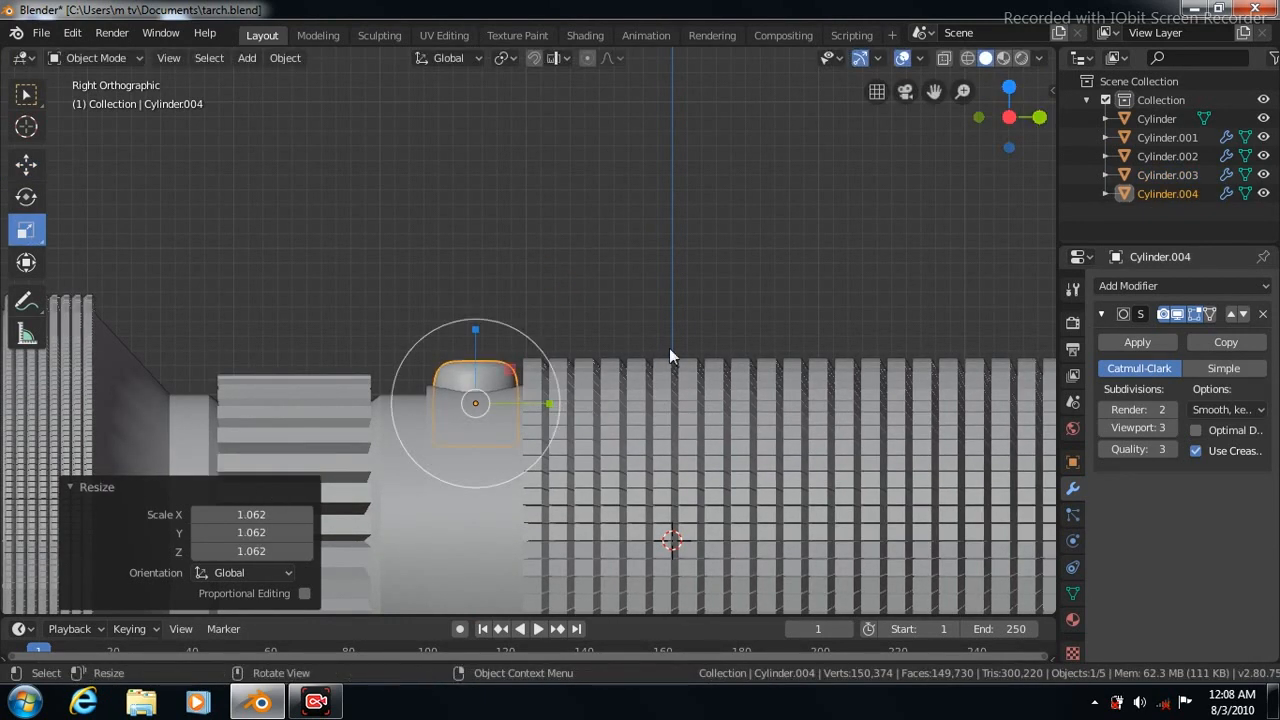
{"action": "key", "text": "s"}
{"action": "left_click", "coordinate": [594, 422]}
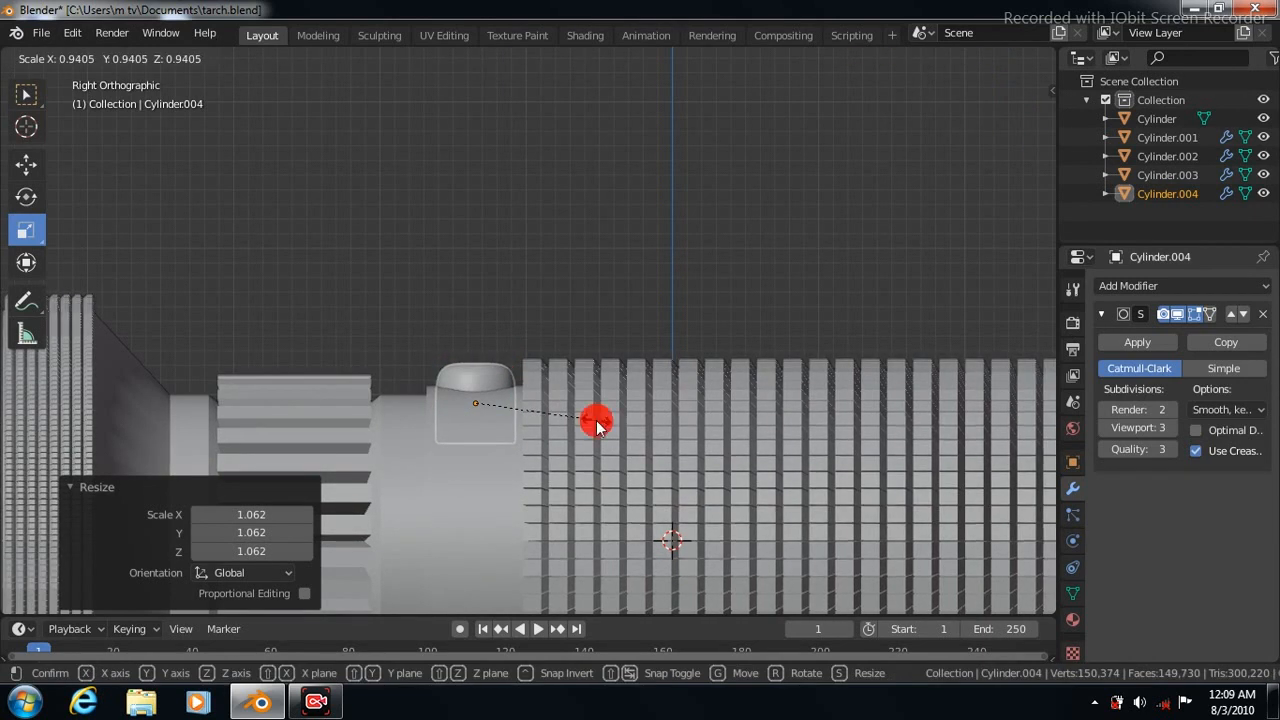
- Raise the duplicate button slightly and subtract it from the main torch body with the BoolTool Auto Boolean Difference
{"action": "left_click", "coordinate": [26, 166]}
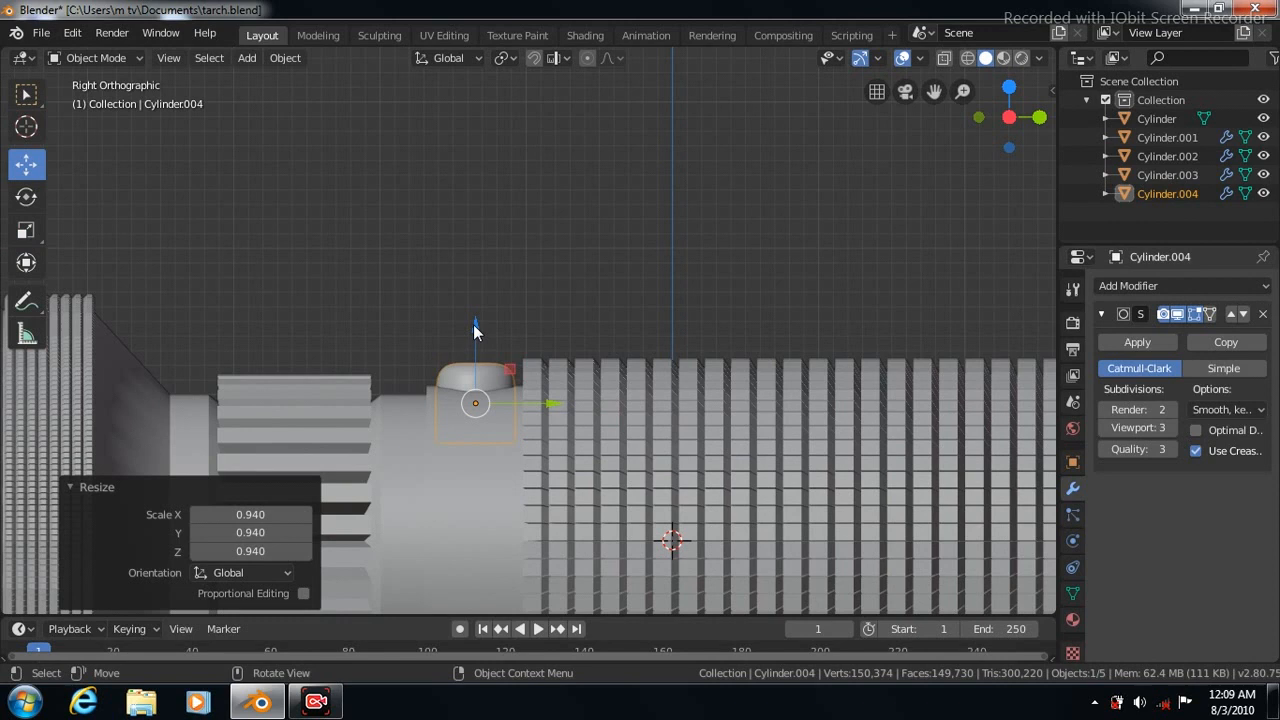
{"action": "left_click_drag", "start_coordinate": [475, 328], "coordinate": [475, 289]}
{"action": "left_click", "coordinate": [467, 462]}
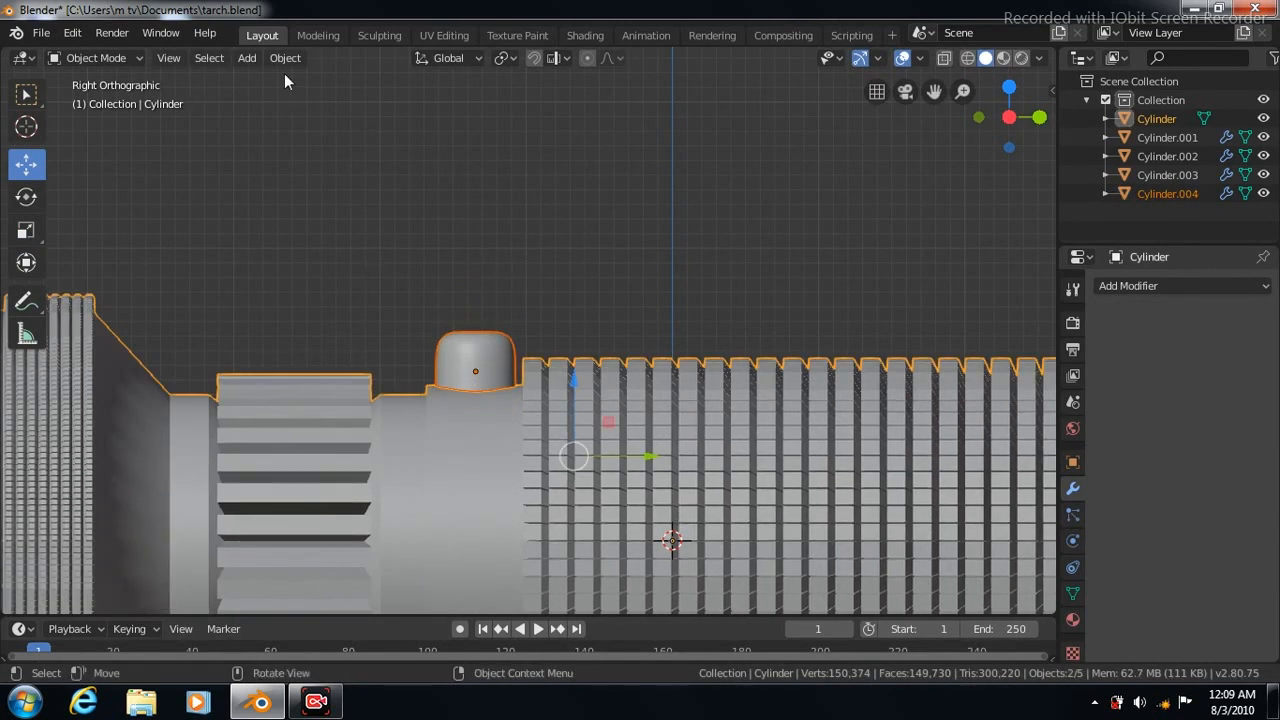
{"action": "left_click", "coordinate": [278, 57]}
{"action": "mouse_move", "coordinate": [335, 642]}
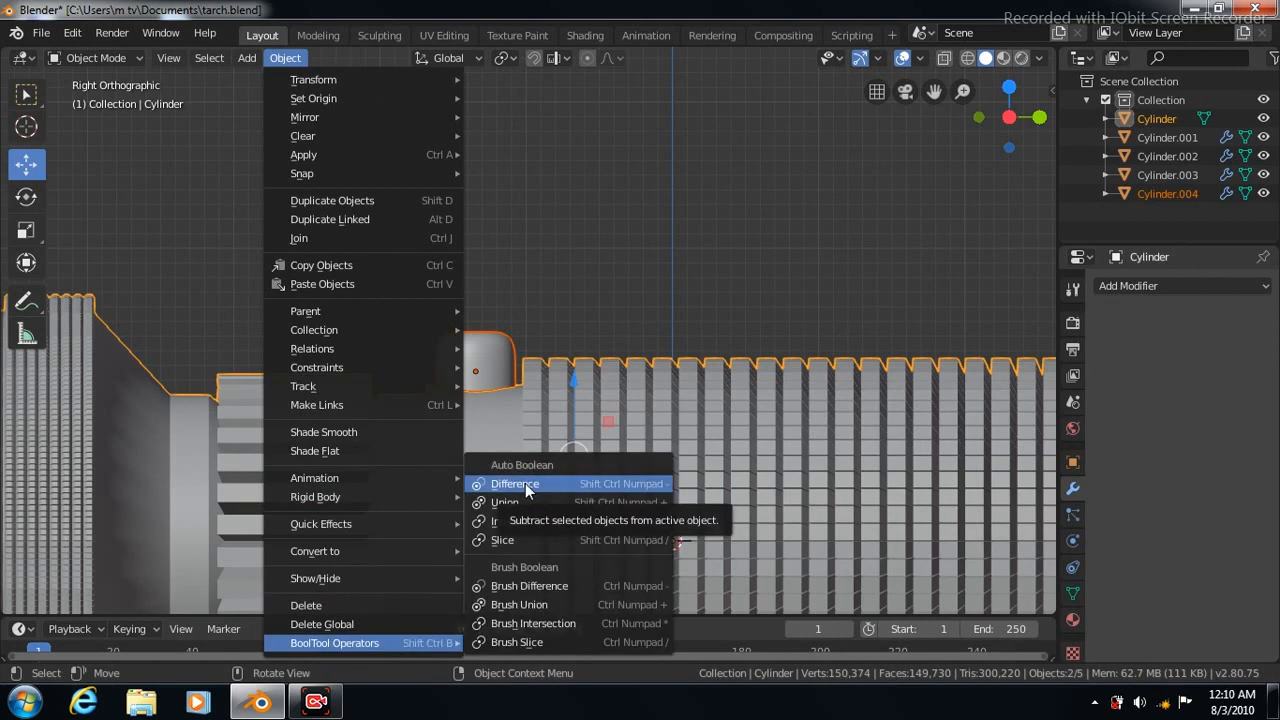
{"action": "left_click", "coordinate": [525, 483]}
- Deselect everything, switch the viewport lighting to a dark MatCap, and show the whole torch in an angled perspective view
{"action": "scroll", "coordinate": [664, 233], "scroll_direction": "down", "scroll_amount": 2}
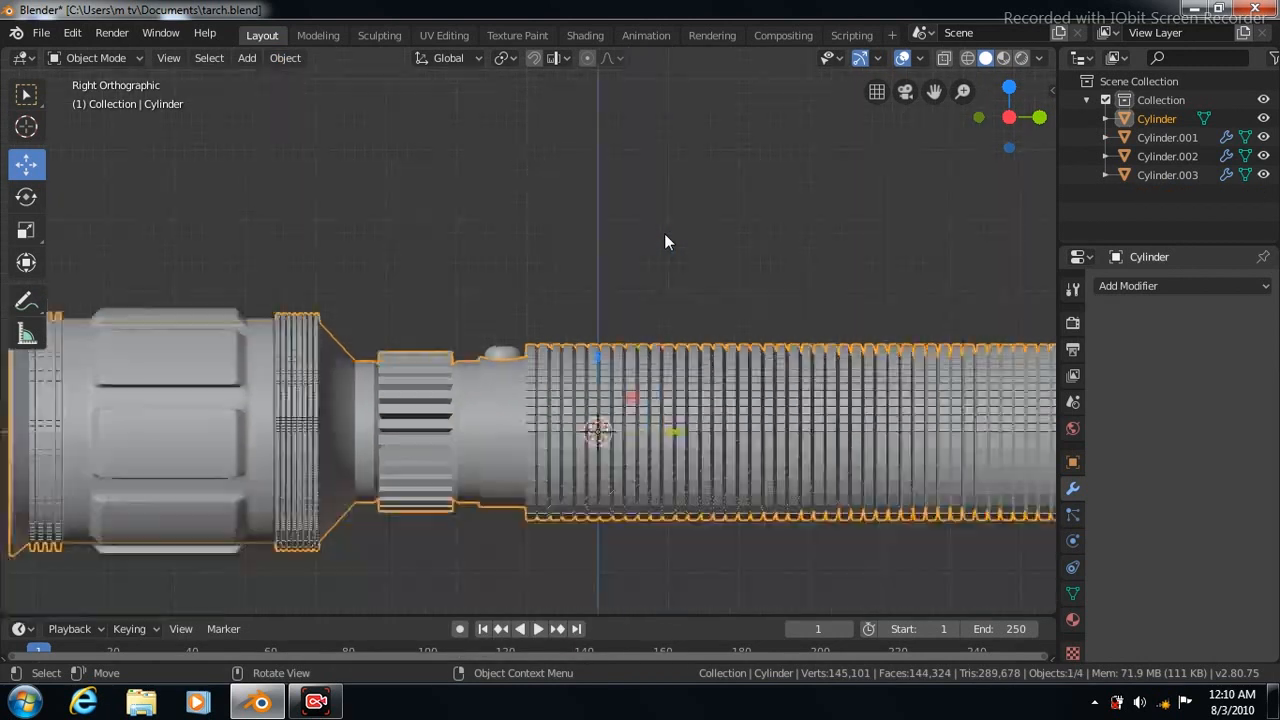
{"action": "scroll", "coordinate": [664, 233], "scroll_direction": "down", "scroll_amount": 3}
{"action": "scroll", "coordinate": [768, 176], "scroll_direction": "down", "scroll_amount": 1}
{"action": "scroll", "coordinate": [768, 176], "scroll_direction": "up", "scroll_amount": 1}
{"action": "key", "text": "w"}
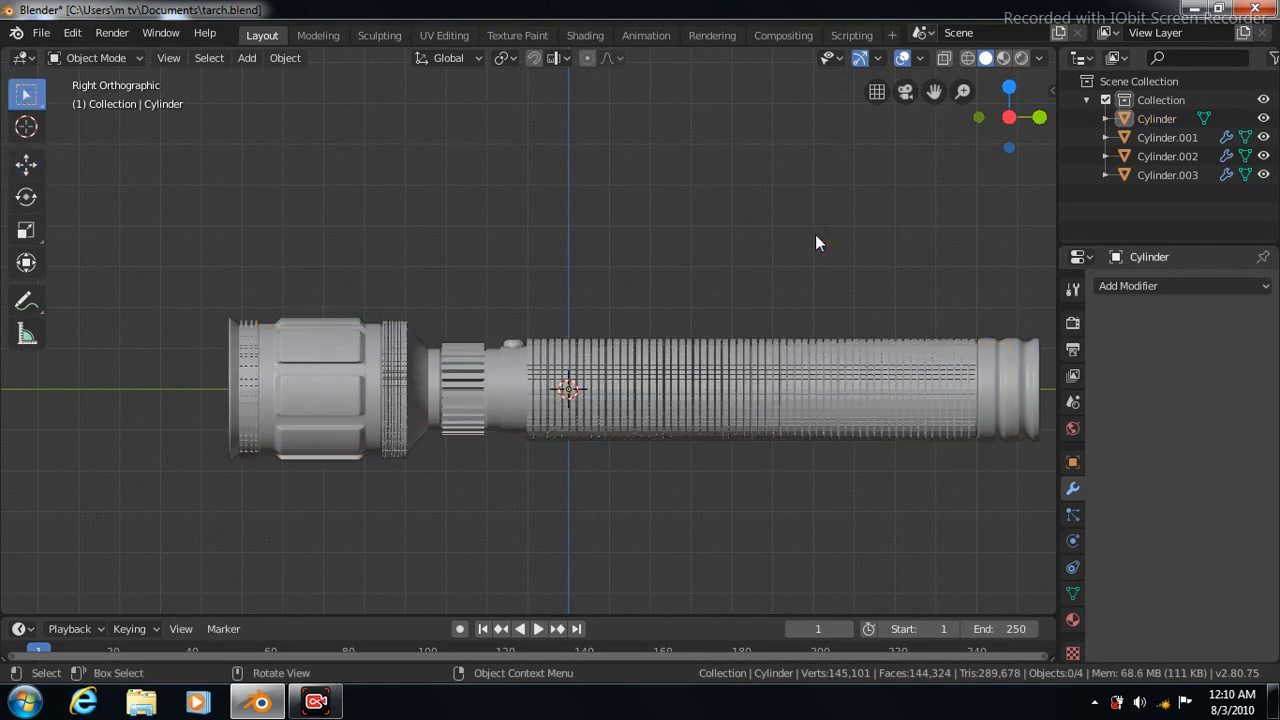
{"action": "left_click", "coordinate": [1038, 59]}
{"action": "left_click", "coordinate": [1019, 150]}
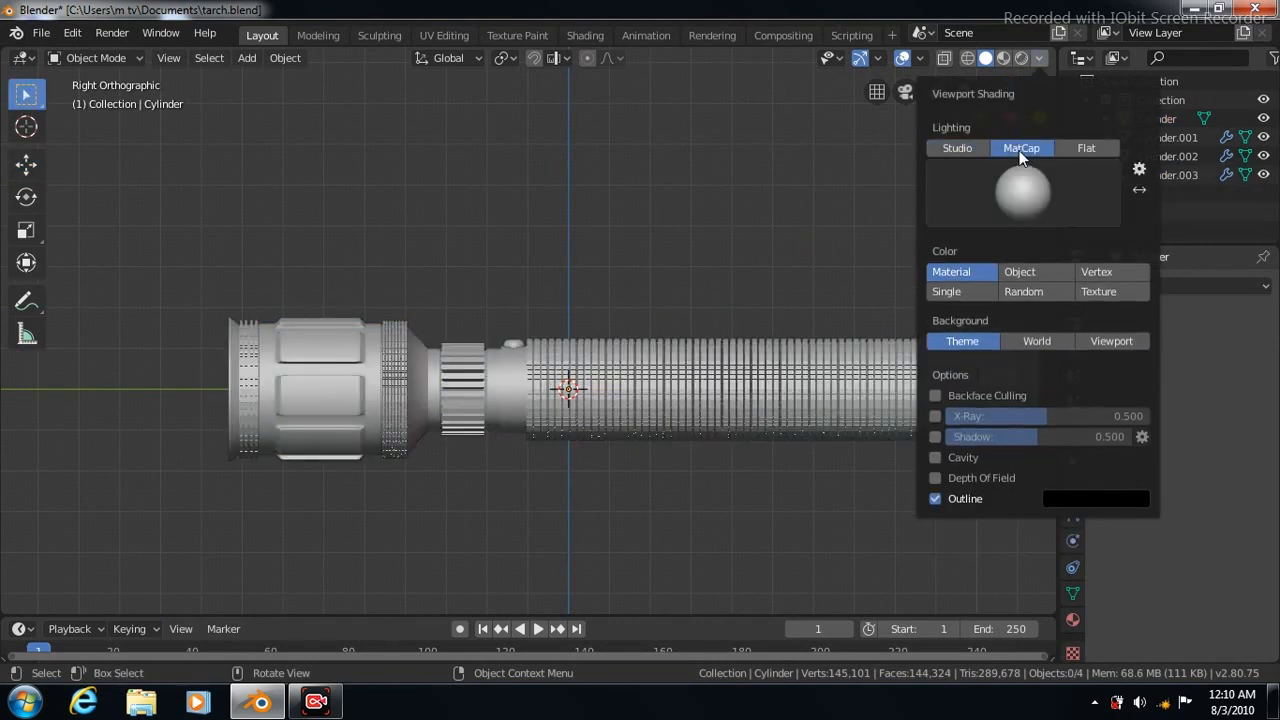
{"action": "left_click", "coordinate": [971, 183]}
{"action": "left_click", "coordinate": [806, 258]}
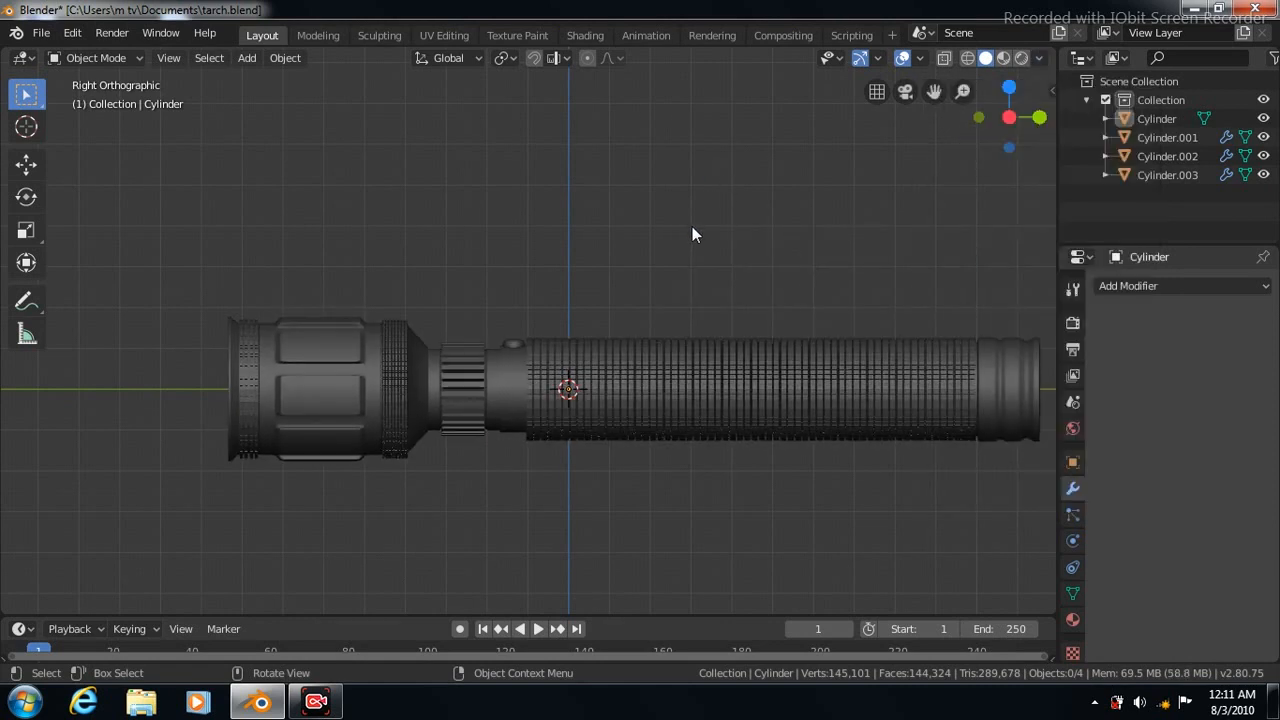
{"action": "key", "text": "KP_6"}
{"action": "key", "text": "KP_4"}
{"action": "key", "text": "KP_4"}
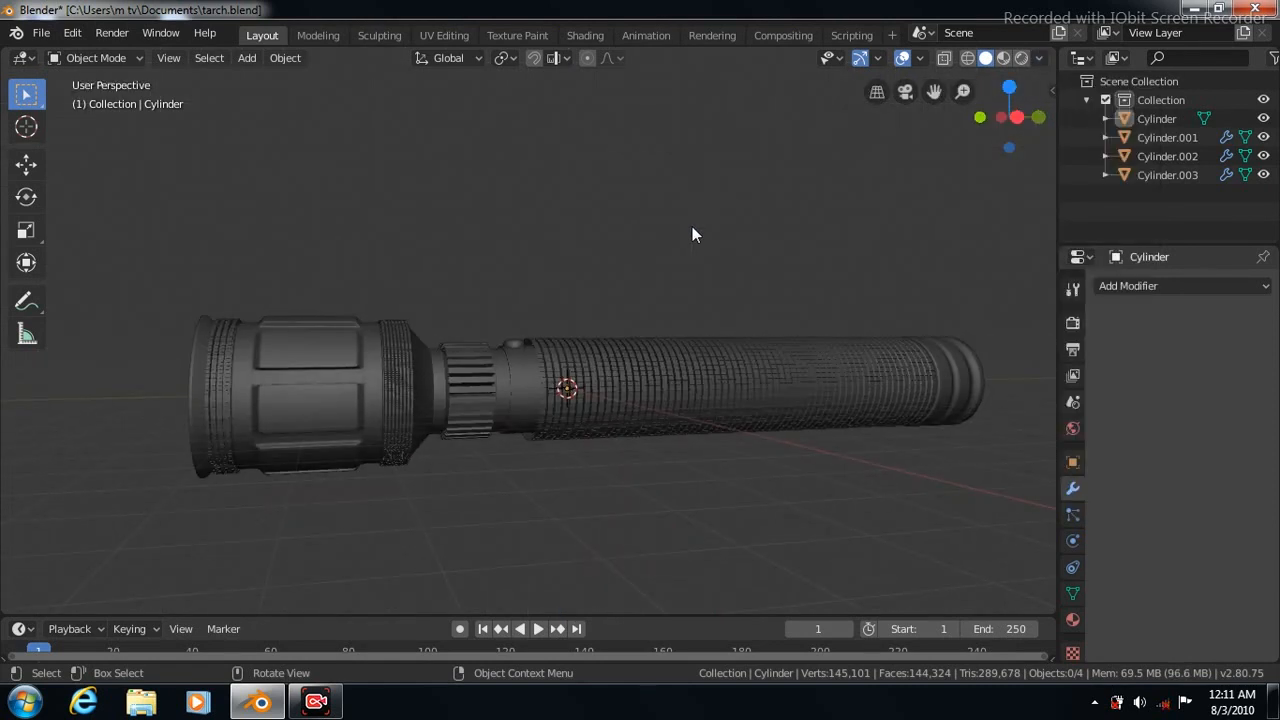
- Select all torch parts and move them up 2.85 m along Z
{"action": "key", "text": "a"}
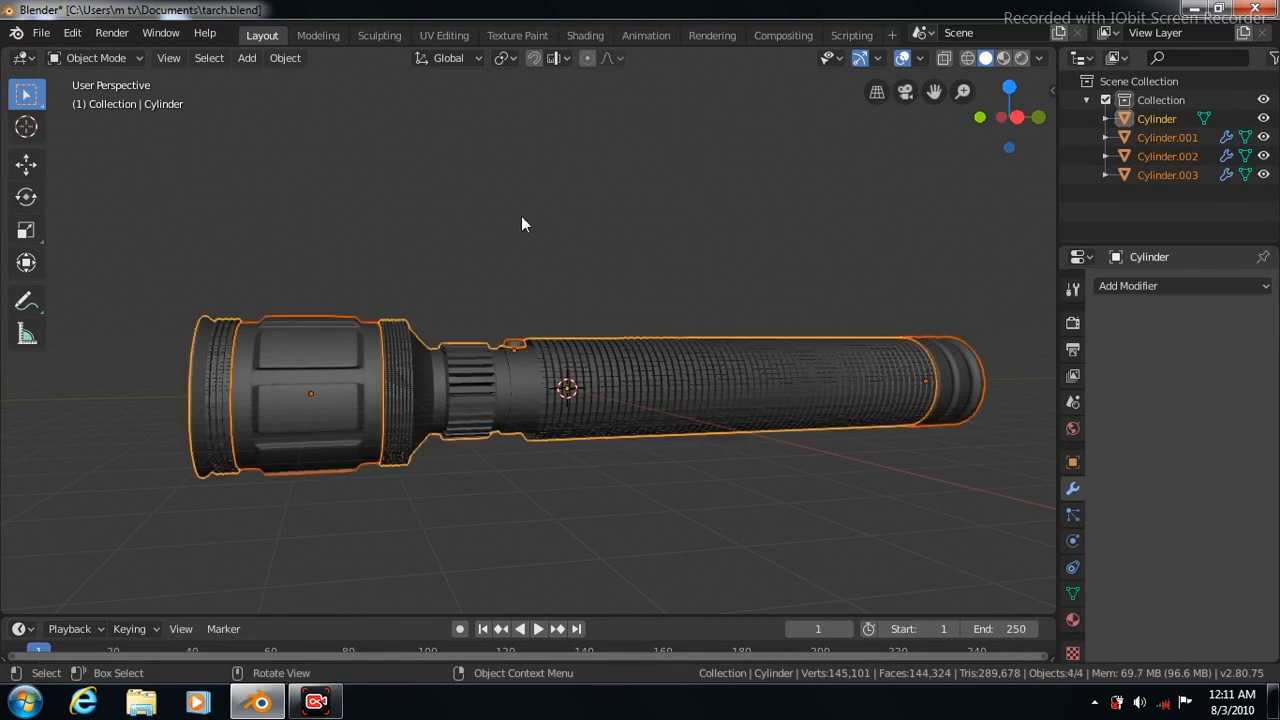
{"action": "left_click", "coordinate": [26, 166]}
{"action": "left_click_drag", "start_coordinate": [598, 302], "coordinate": [601, 182]}
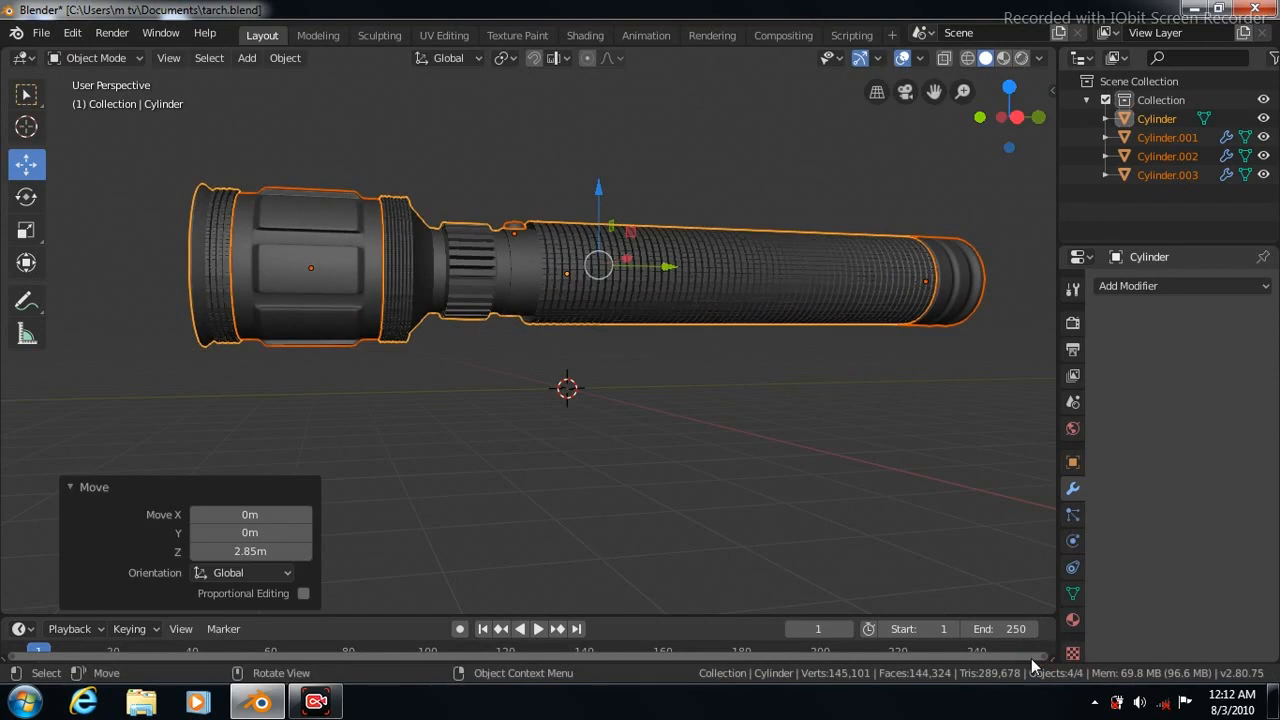
- Select only the main torch body and enter Edit Mode on it in the front orthographic view
{"action": "key", "text": "KP_5"}
{"action": "key", "text": "KP_1"}
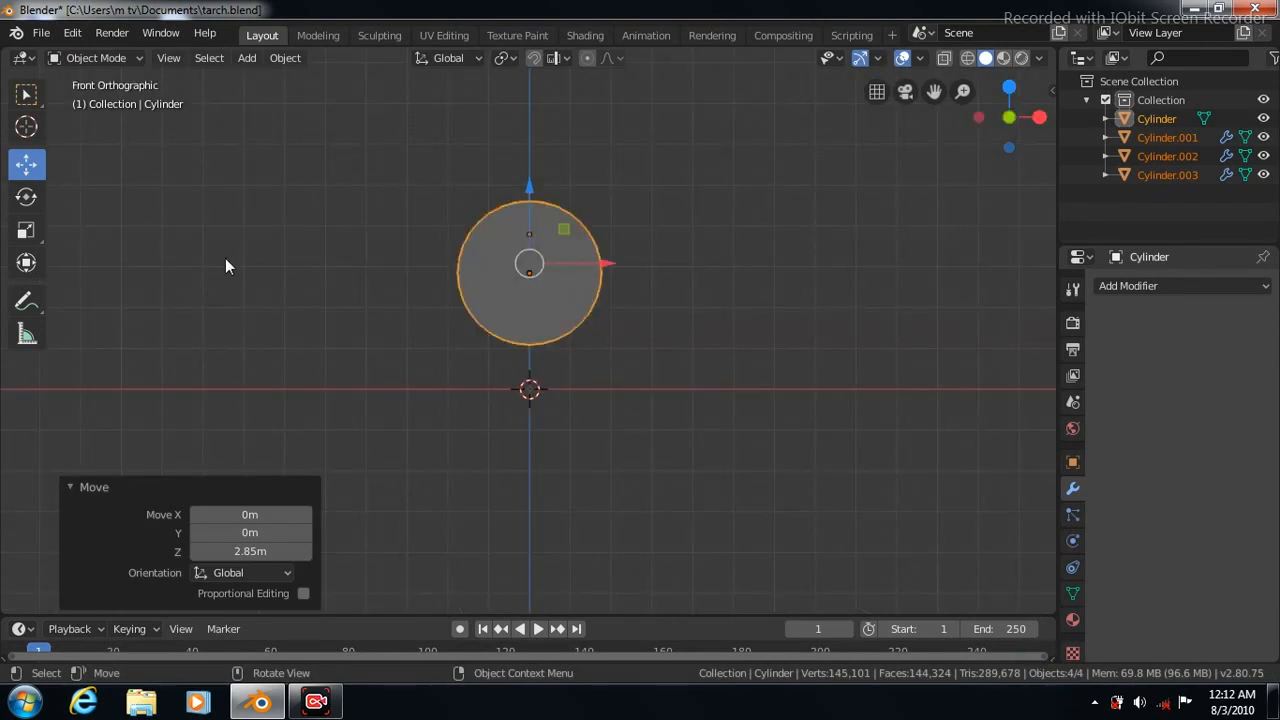
{"action": "key", "text": "KP_3"}
{"action": "left_click", "coordinate": [507, 290]}
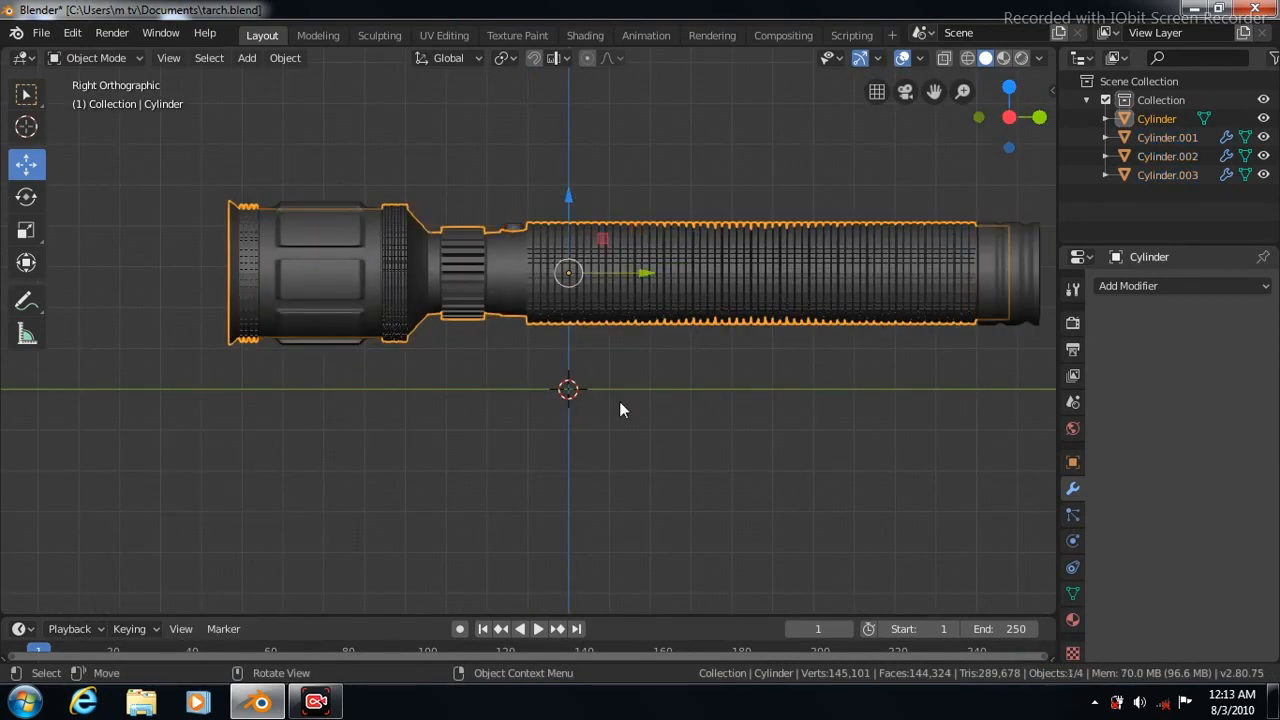
{"action": "key", "text": "KP_1"}
{"action": "scroll", "coordinate": [585, 497], "scroll_direction": "up", "scroll_amount": 3}
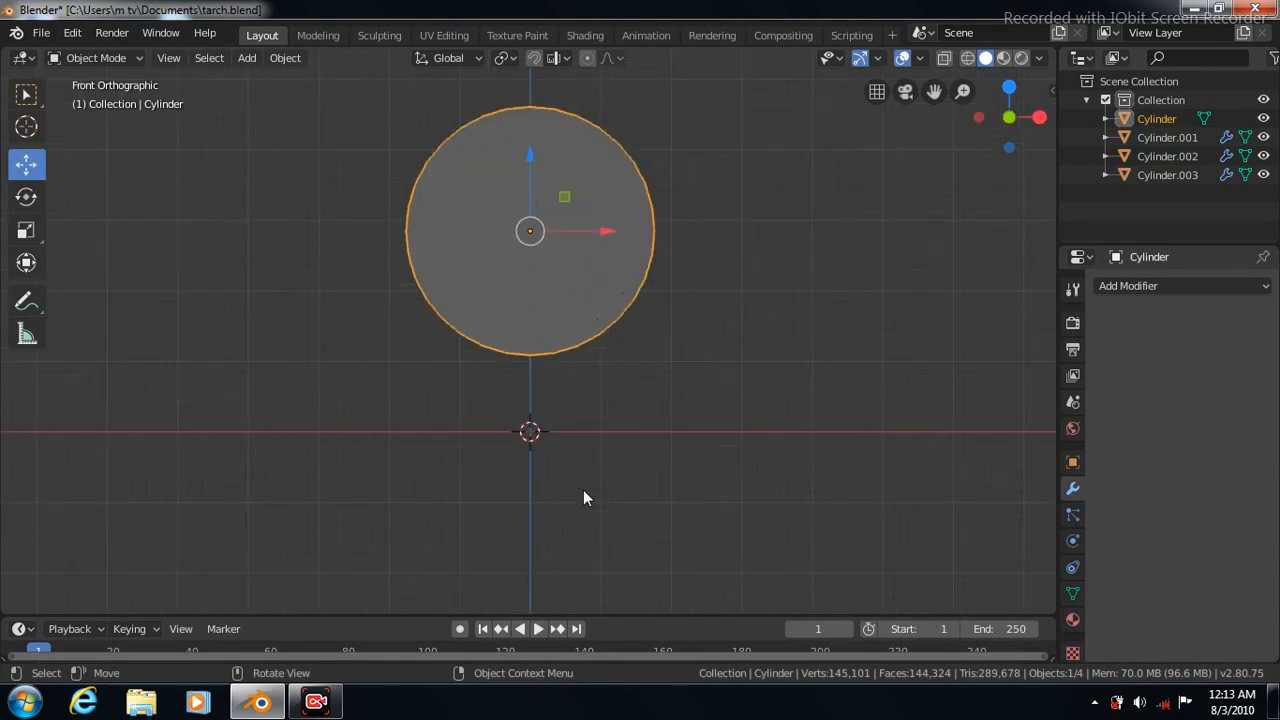
{"action": "key", "text": "Tab"}
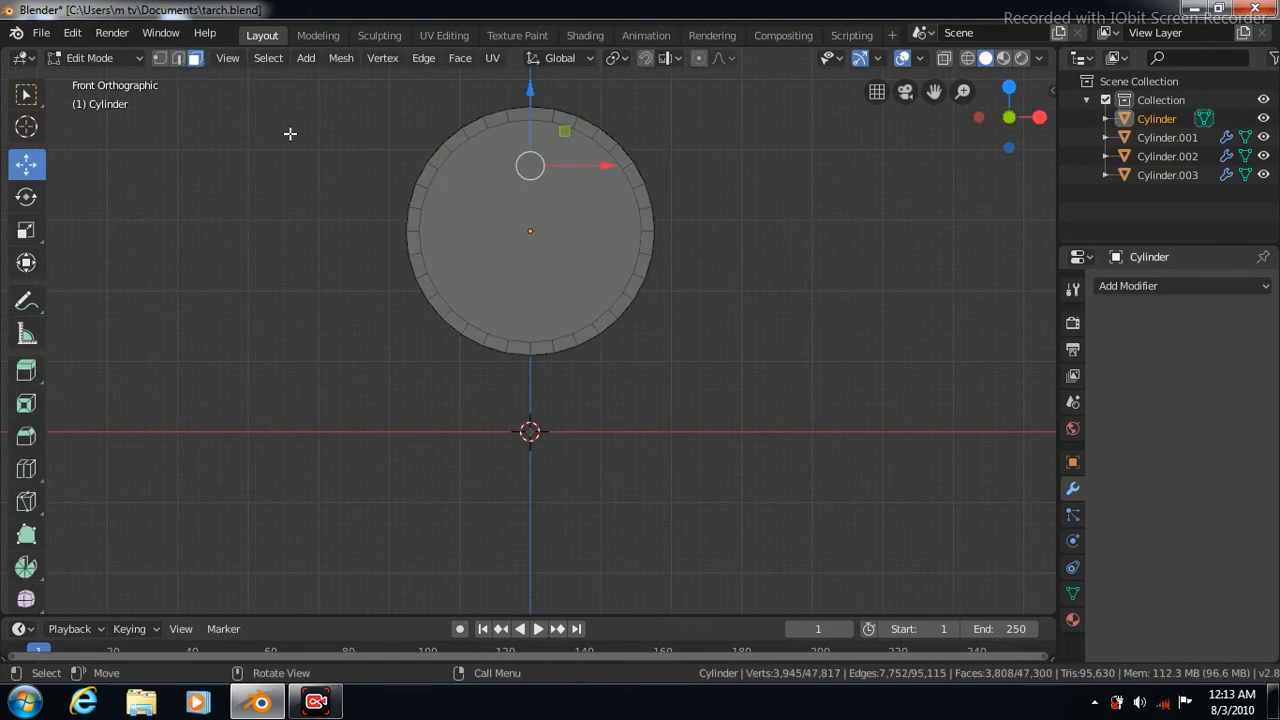
{"action": "left_click", "coordinate": [457, 58]}
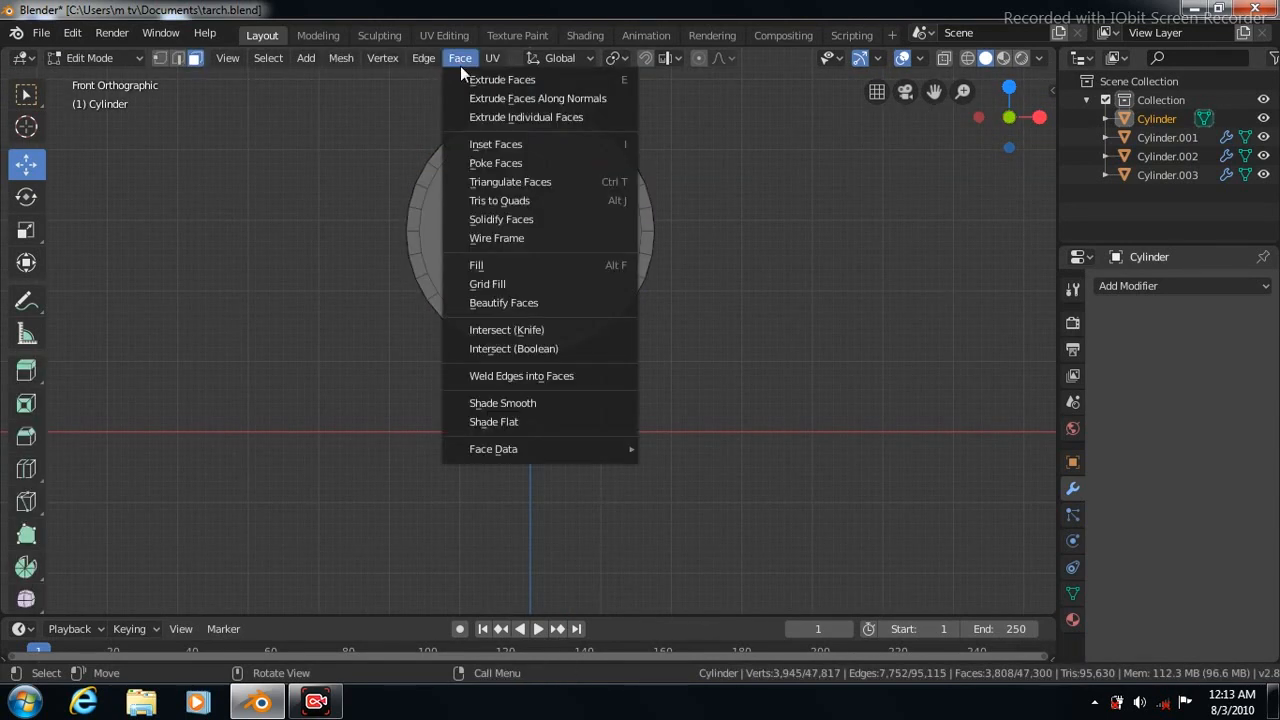
{"action": "left_click", "coordinate": [484, 144]}
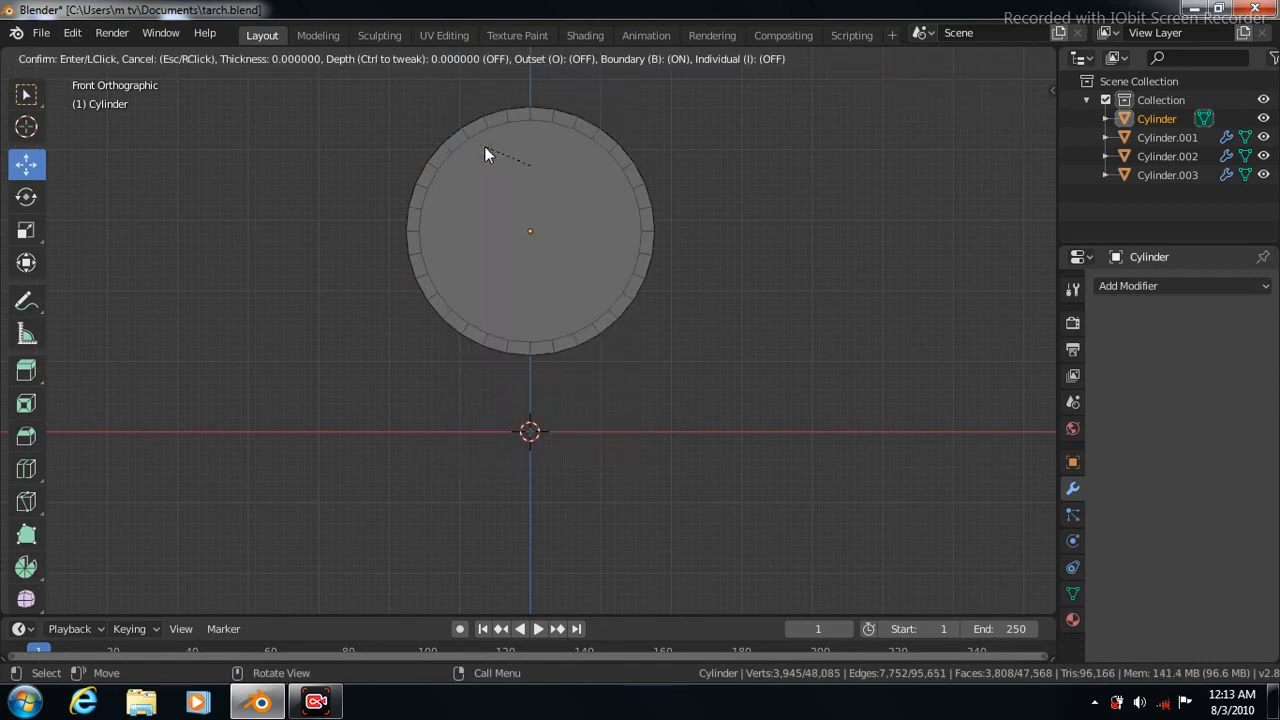
{"action": "left_click", "coordinate": [484, 146]}
{"action": "key", "text": "ctrl+z"}
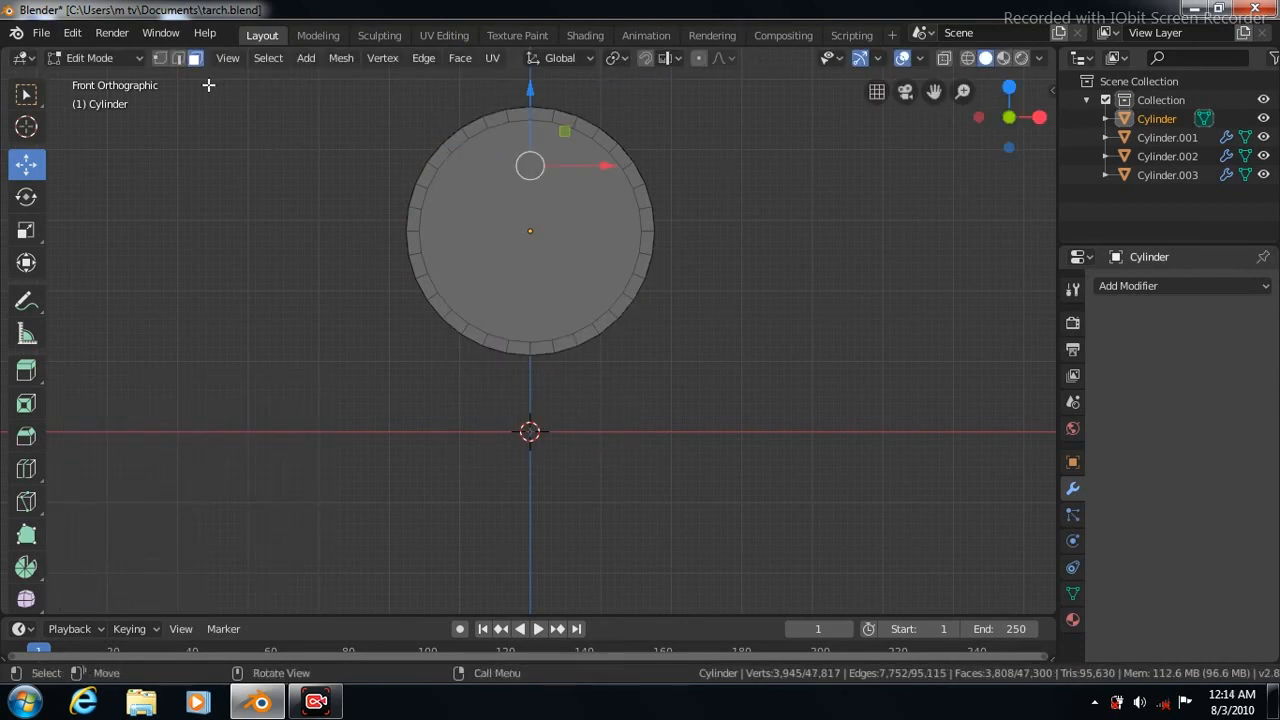
- Select the circular front face of the torch head and inset it with a thickness of 0.1355 m
{"action": "left_click", "coordinate": [26, 94]}
{"action": "left_click", "coordinate": [626, 175]}
{"action": "left_click", "coordinate": [458, 58]}
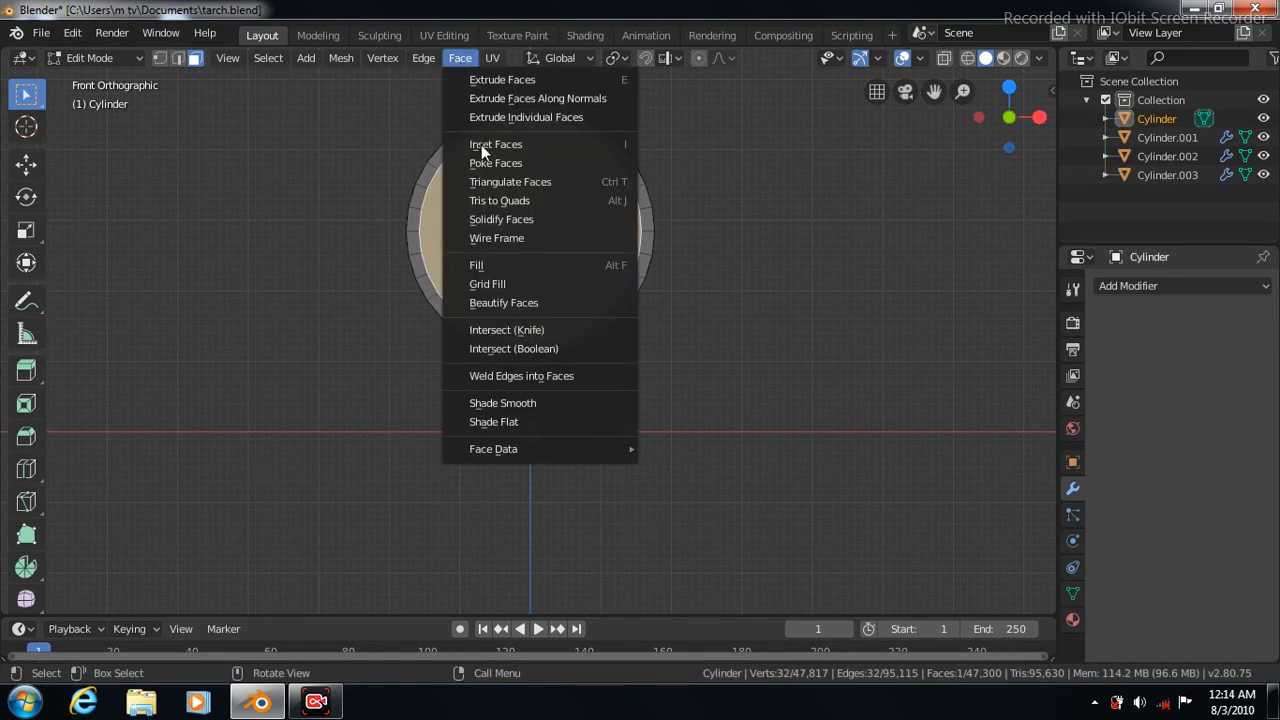
{"action": "left_click", "coordinate": [481, 145]}
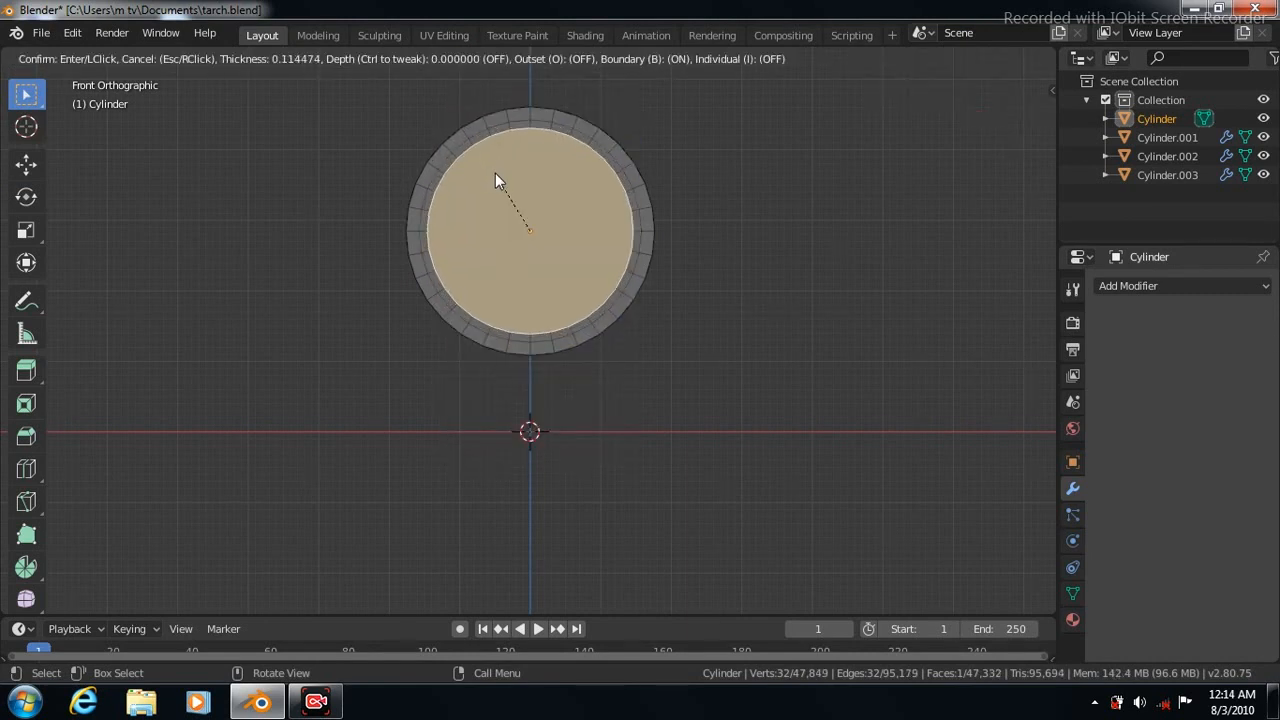
{"action": "left_click", "coordinate": [497, 178]}
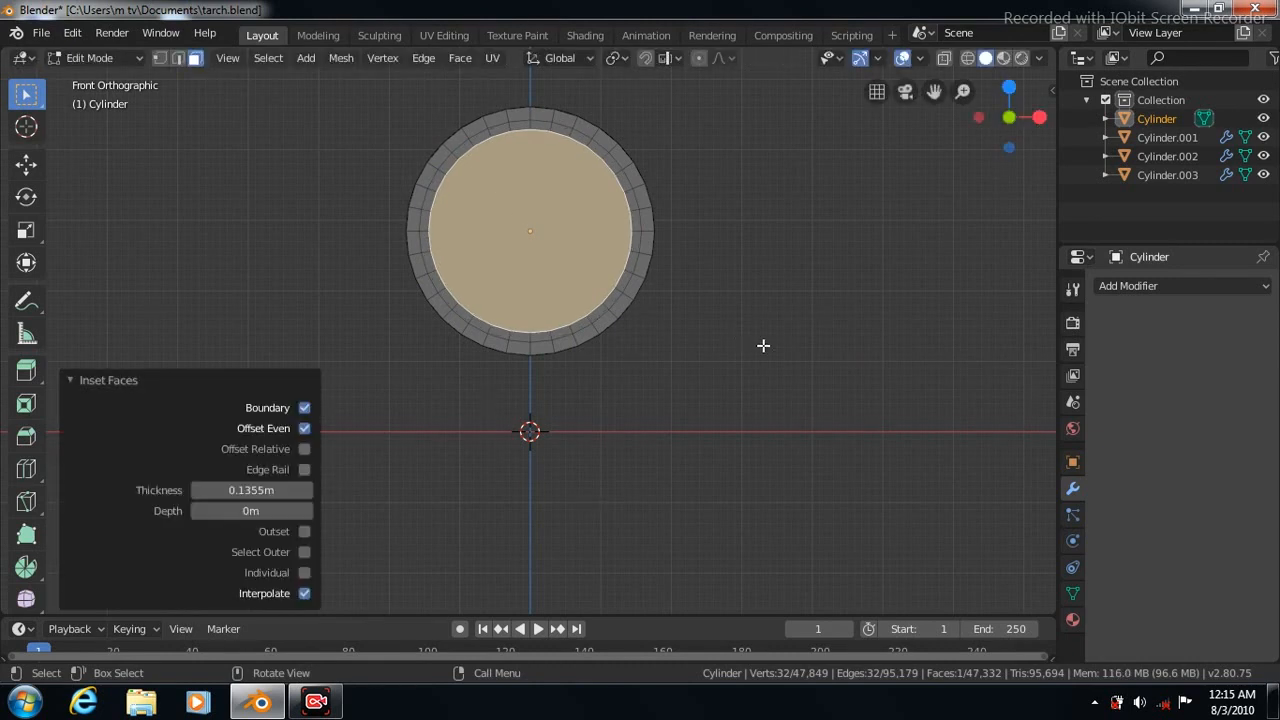
- In the right orthographic view, move the inset front face 0.266 m along Y into the torch head
{"action": "key", "text": "KP_3"}
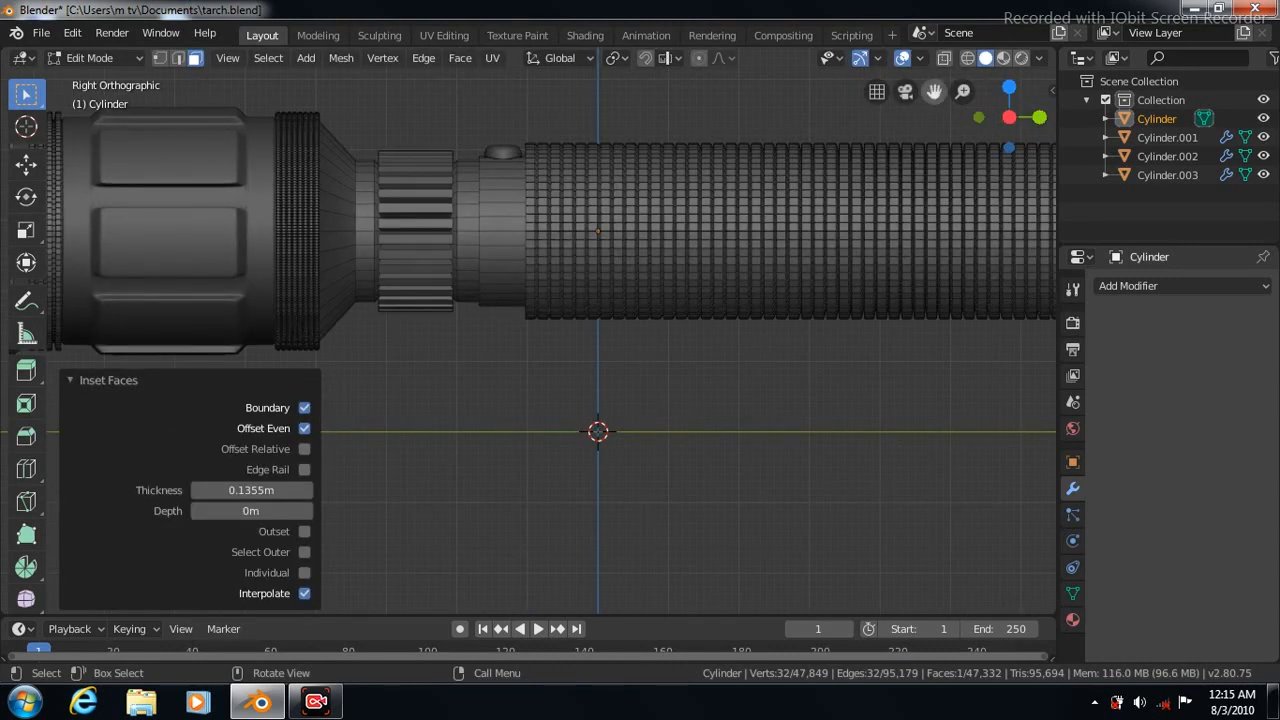
{"action": "left_click_drag", "start_coordinate": [933, 91], "coordinate": [1221, 127]}
{"action": "left_click_drag", "start_coordinate": [933, 91], "coordinate": [1067, 63]}
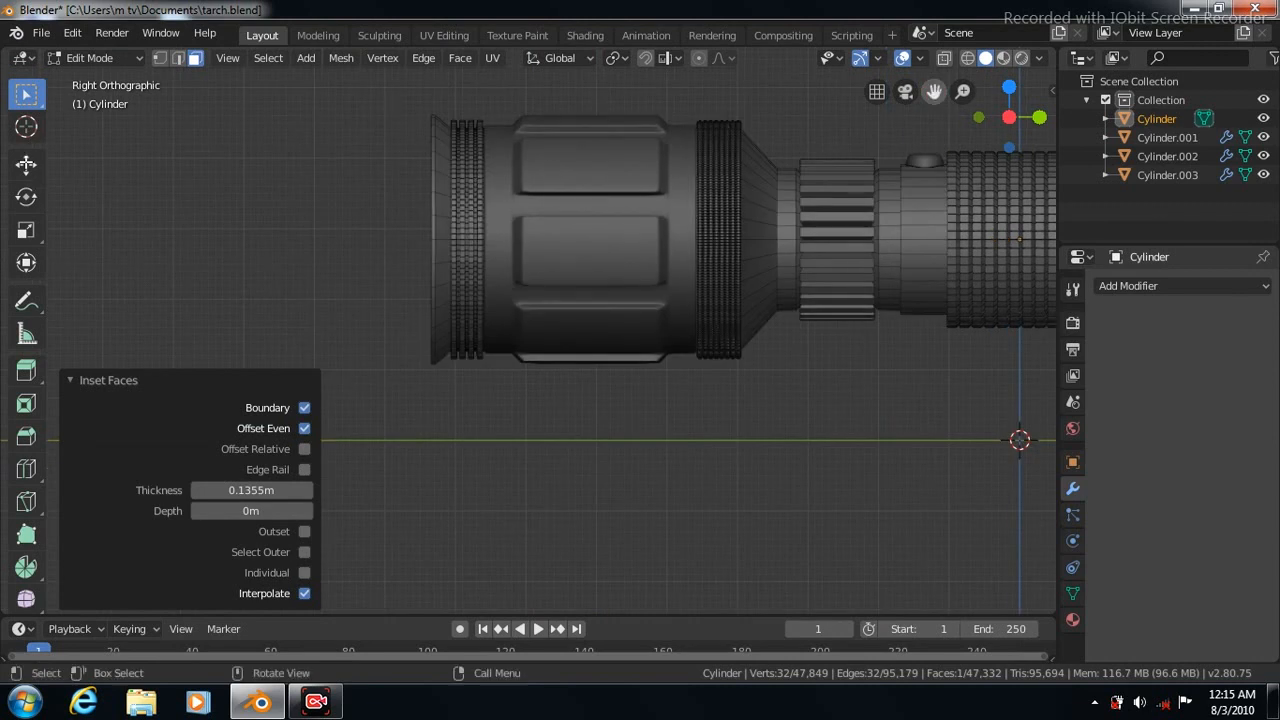
{"action": "left_click", "coordinate": [26, 163]}
{"action": "left_click_drag", "start_coordinate": [508, 240], "coordinate": [528, 240]}
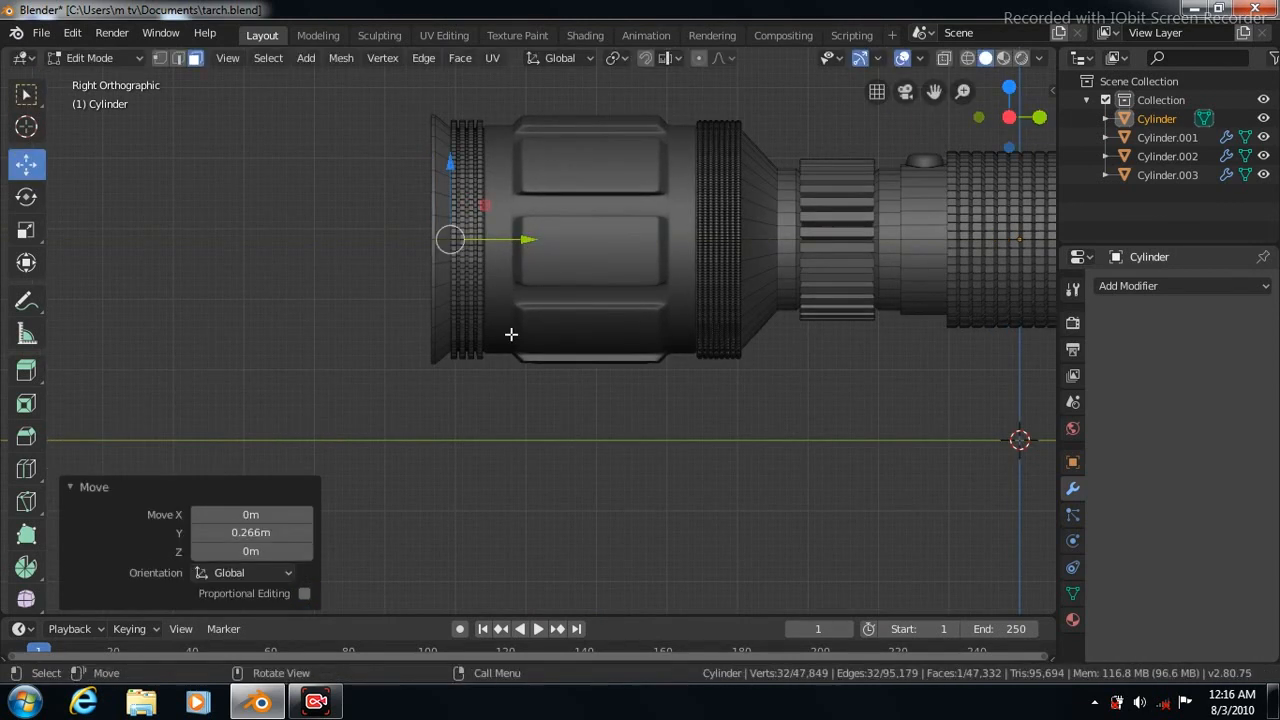
- Add edge loops with Loop Cut around the head's front rim and recessed face to sharpen the shading, and return to Object Mode
{"action": "key", "text": "KP_4"}
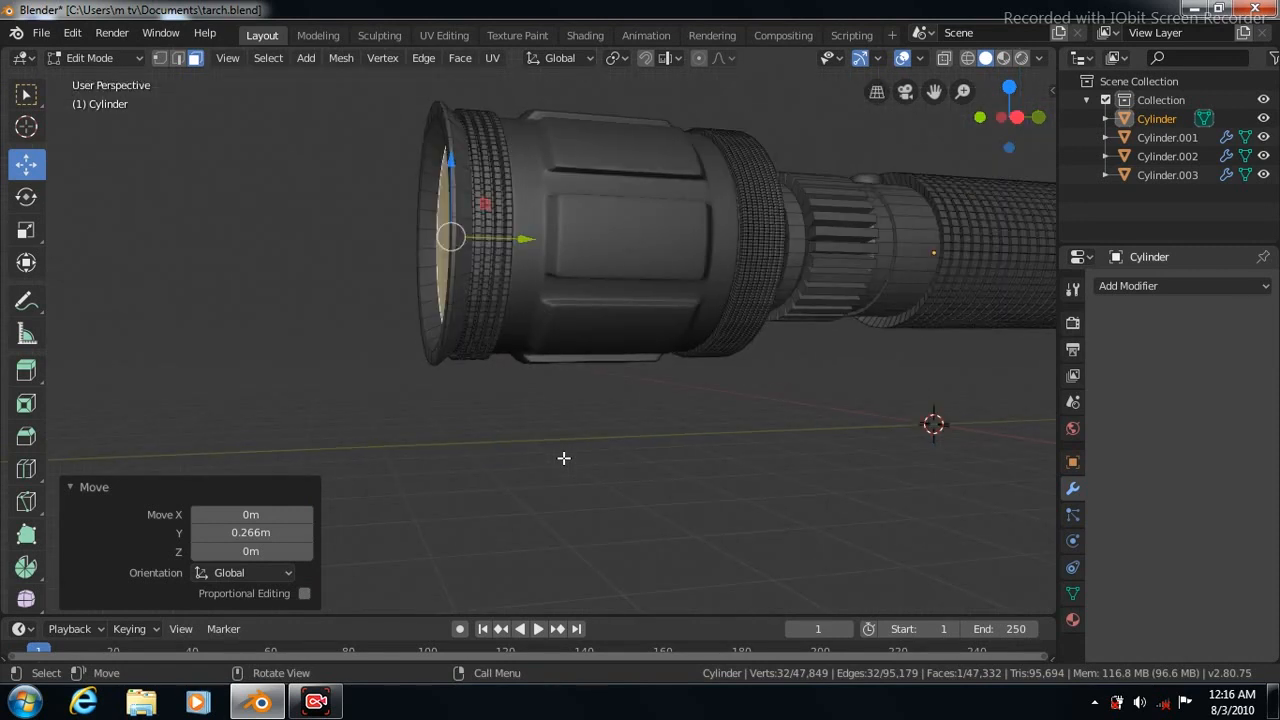
{"action": "key", "text": "KP_4"}
{"action": "key", "text": "Tab"}
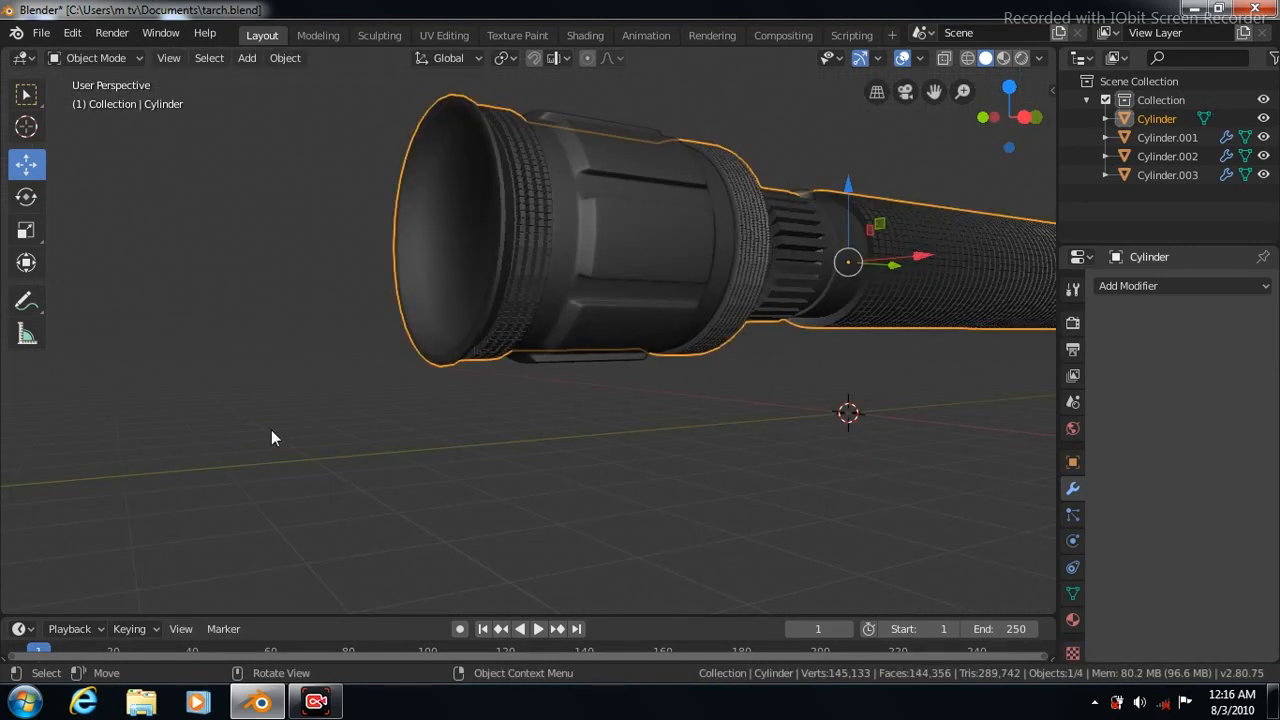
{"action": "left_click", "coordinate": [1072, 594]}
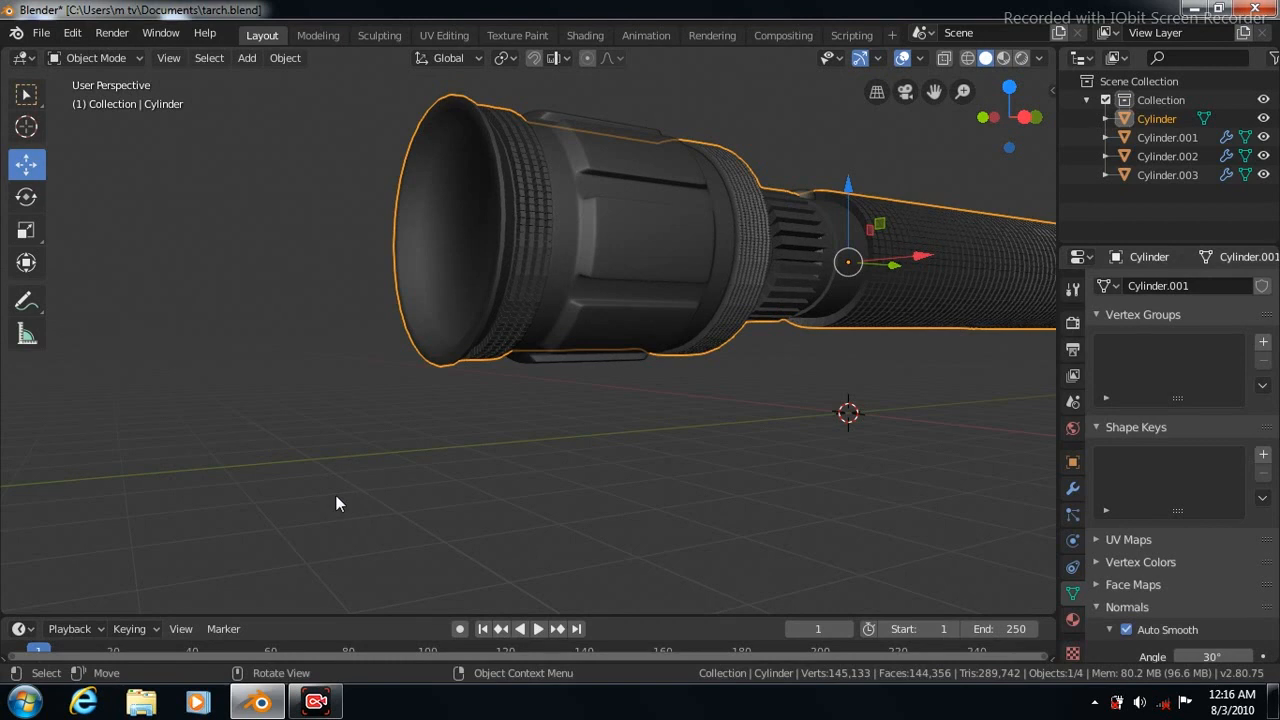
{"action": "key", "text": "Tab"}
{"action": "left_click", "coordinate": [26, 469]}
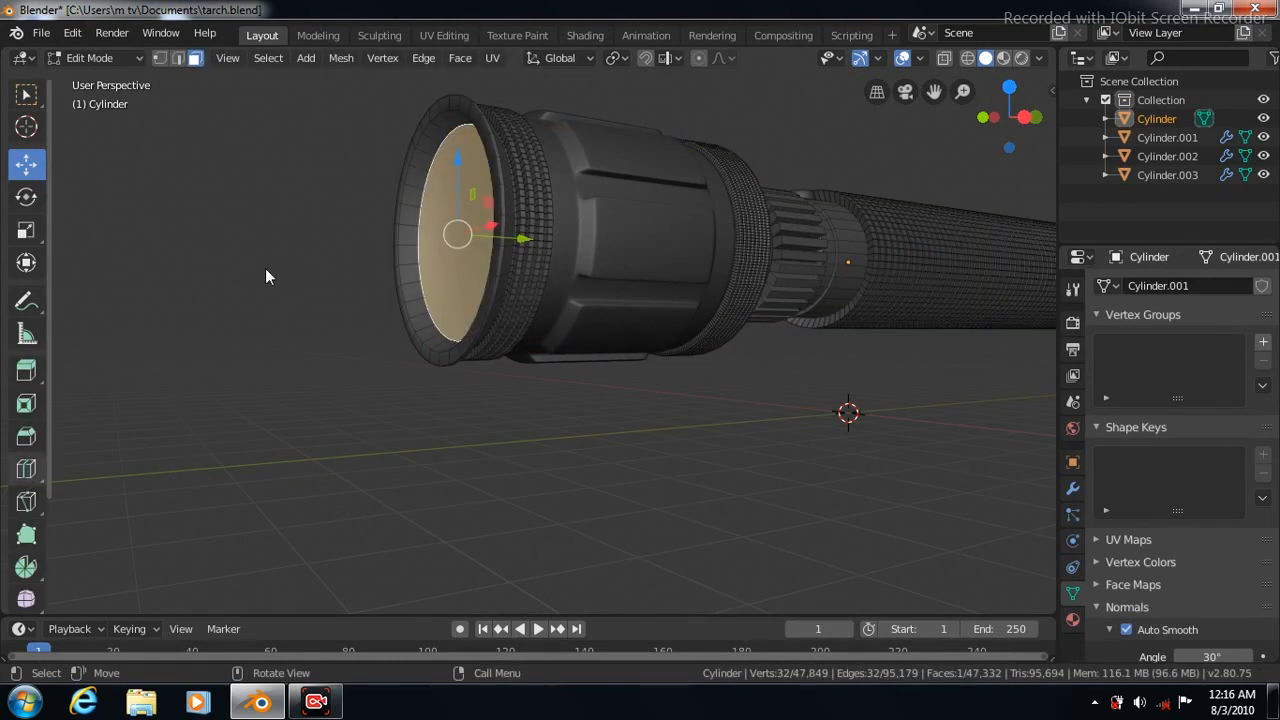
{"action": "mouse_move", "coordinate": [412, 226]}
{"action": "left_mouse_down"}
{"action": "mouse_move", "coordinate": [471, 221]}
{"action": "mouse_move", "coordinate": [398, 232]}
{"action": "left_mouse_up"}
{"action": "left_click_drag", "start_coordinate": [459, 108], "coordinate": [461, 100]}
{"action": "key", "text": "Tab"}
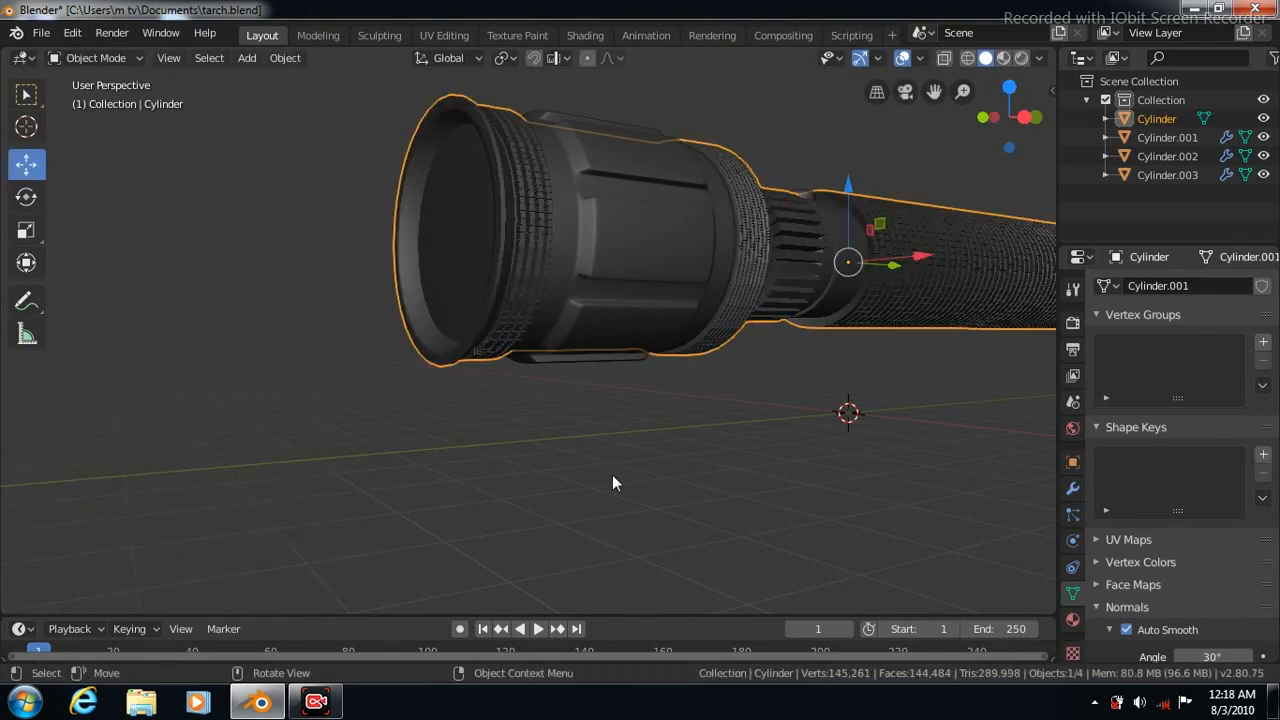
- Deselect everything, activate the Select Box tool, and show the whole torch in the right orthographic view
{"action": "key", "text": "KP_3"}
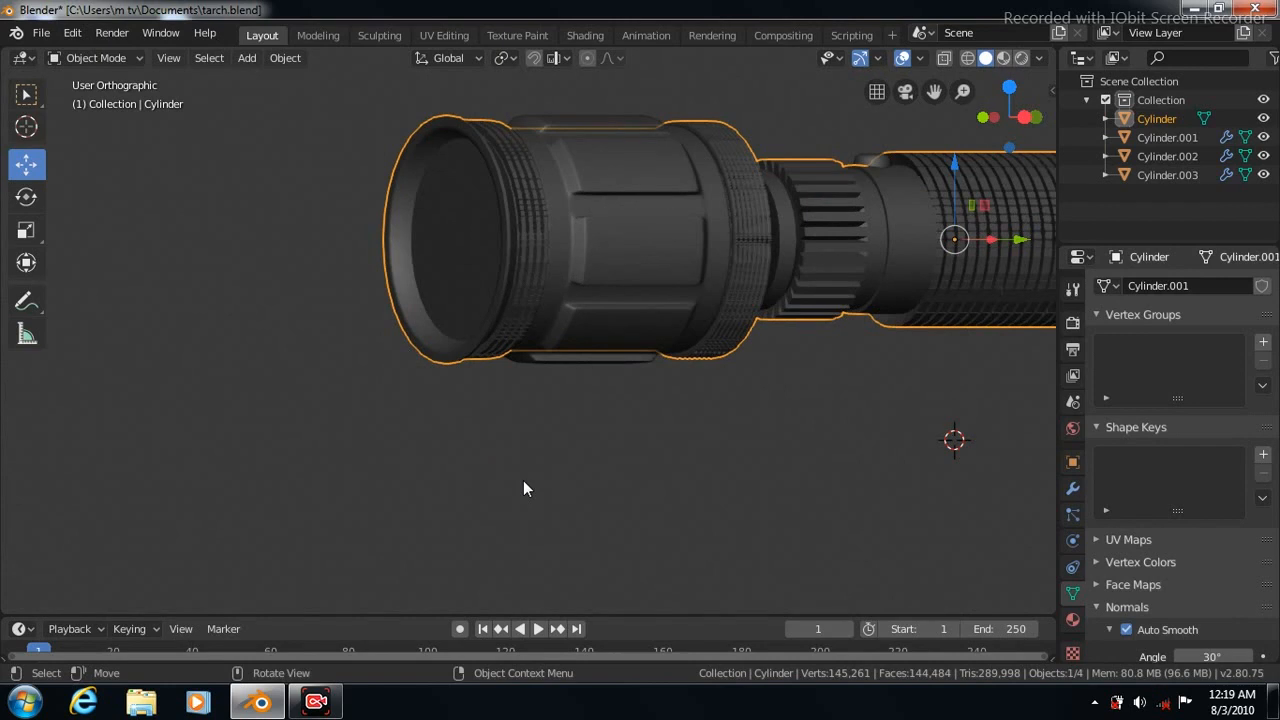
{"action": "left_click", "coordinate": [573, 483]}
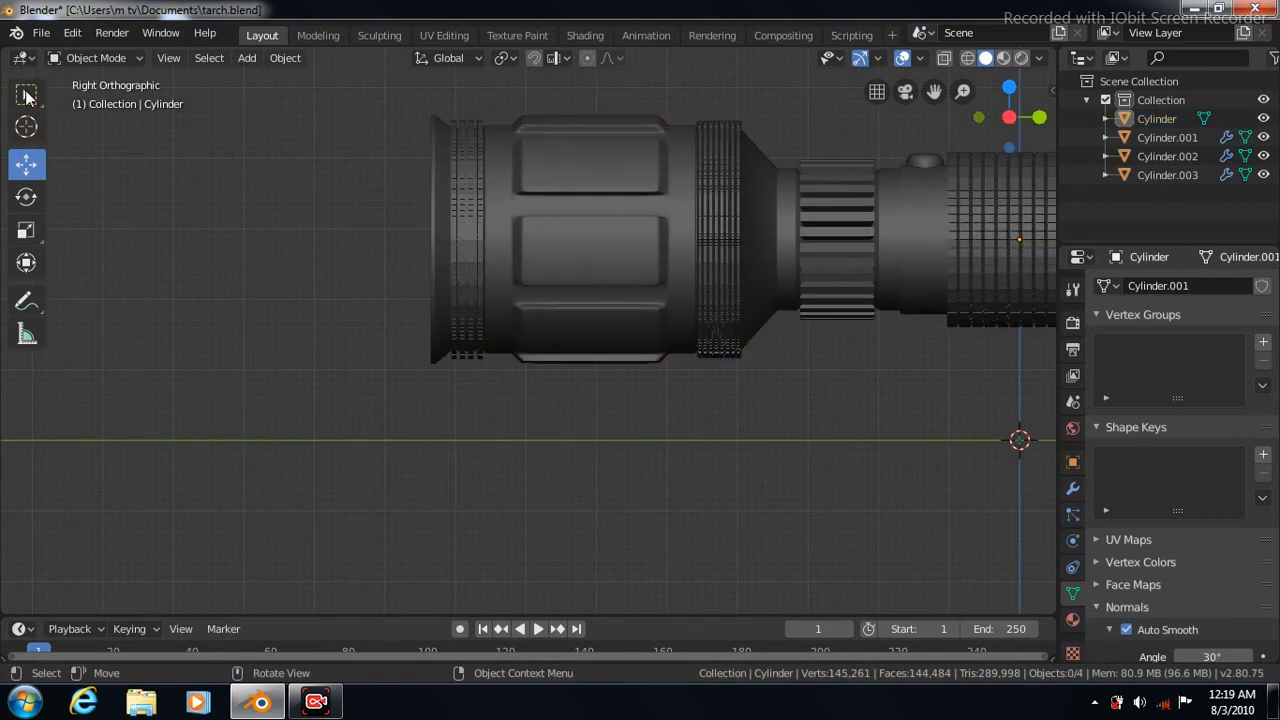
{"action": "key", "text": "w"}
{"action": "scroll", "coordinate": [763, 472], "scroll_direction": "down", "scroll_amount": 2}
{"action": "left_click_drag", "start_coordinate": [933, 91], "coordinate": [646, 74]}
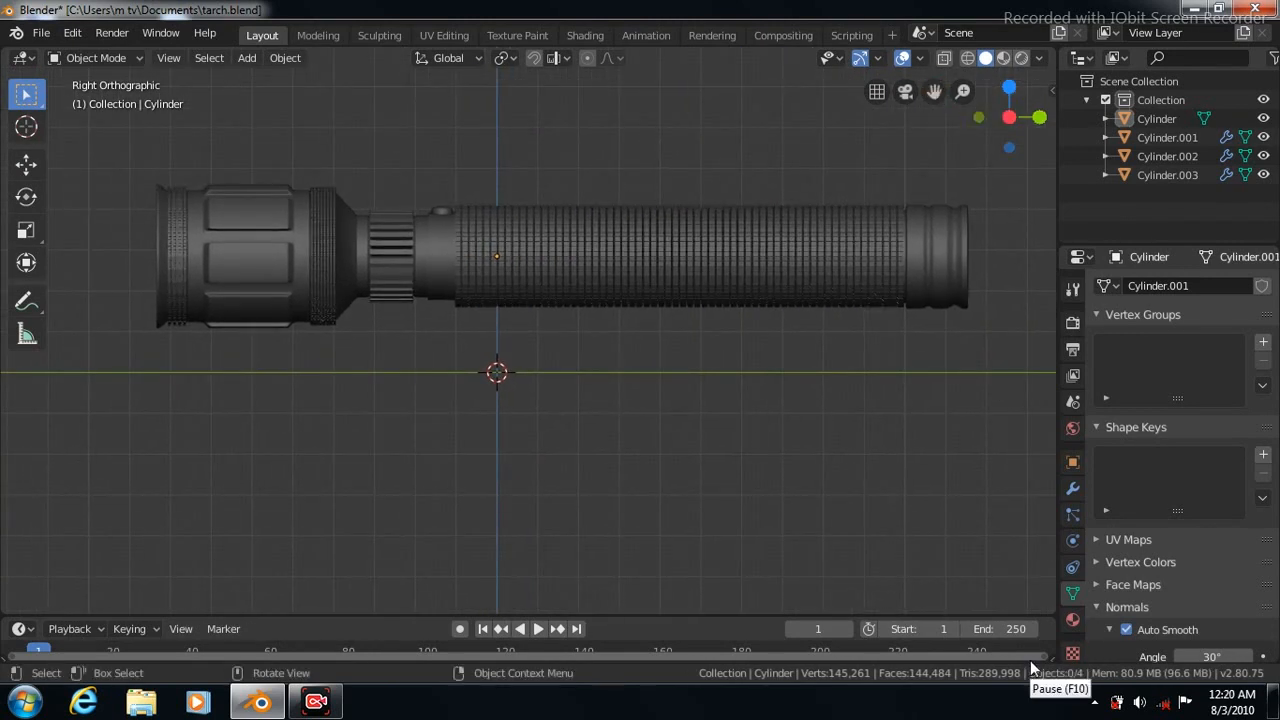